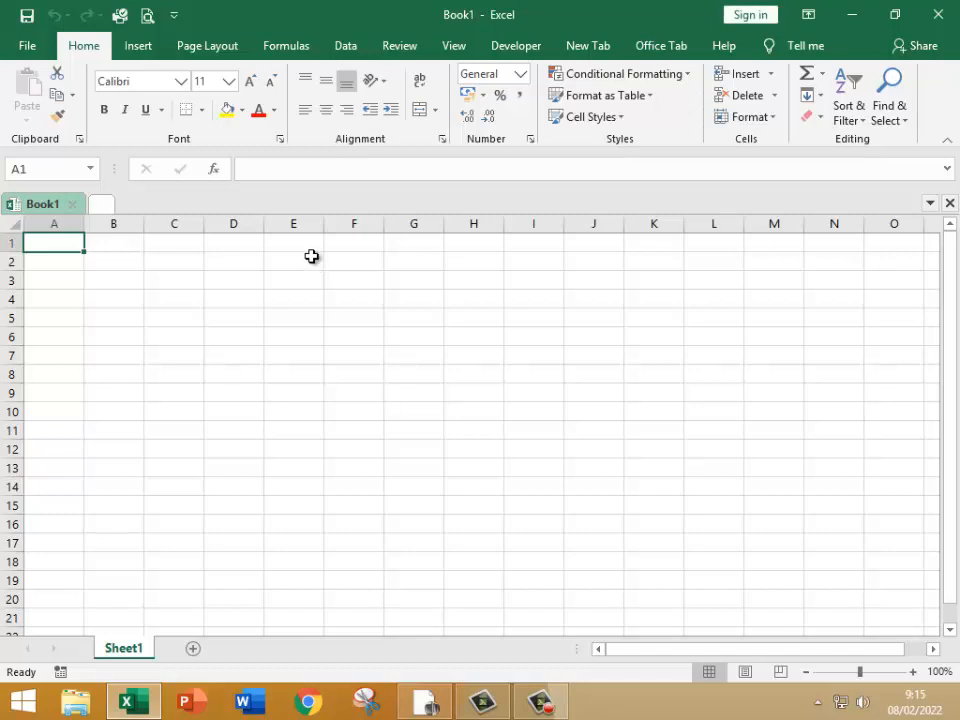
# Step: Enter the title TOKO DAKA KOLEKSI in cell A1
pyautogui.write('tok')
pyautogui.press('BackSpace')
pyautogui.press('BackSpace')
pyautogui.press('BackSpace')
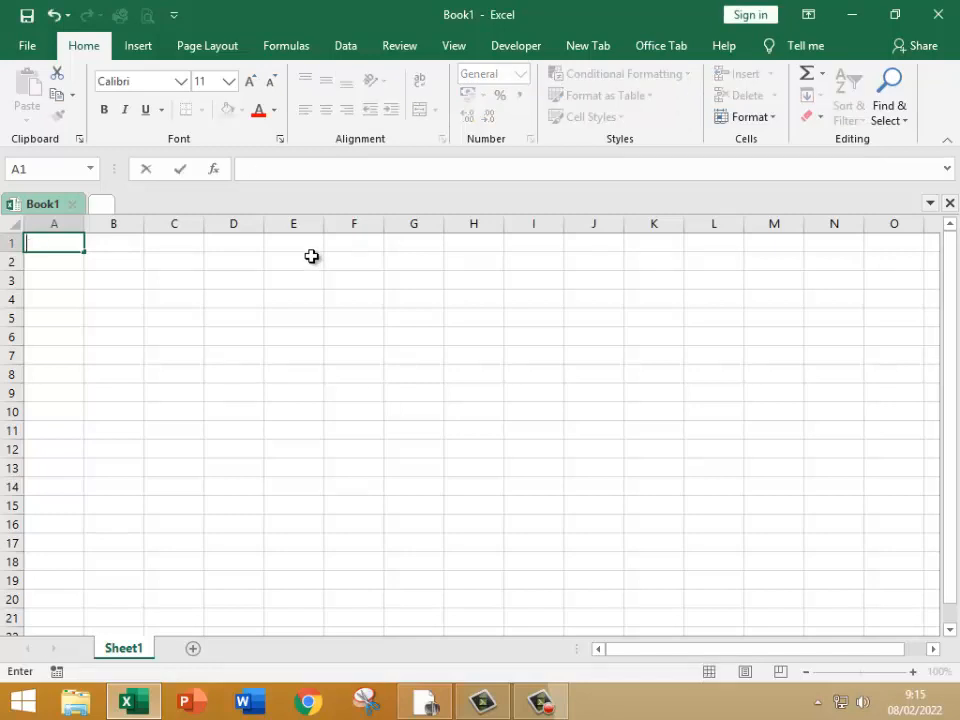
pyautogui.write('TOKO DA')
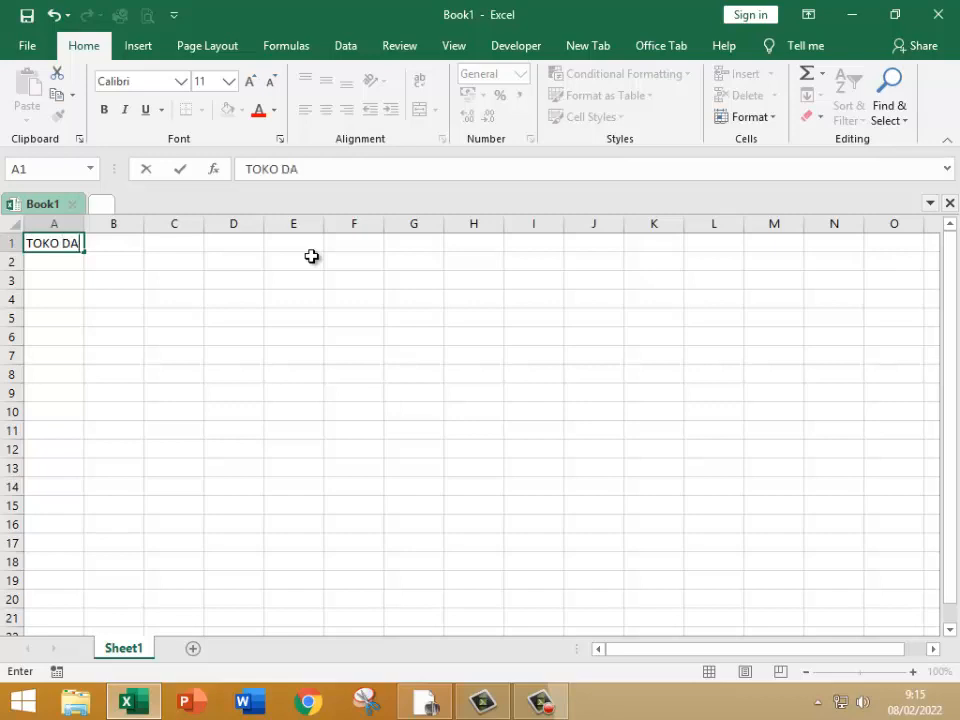
pyautogui.write('KA KOLEKS')
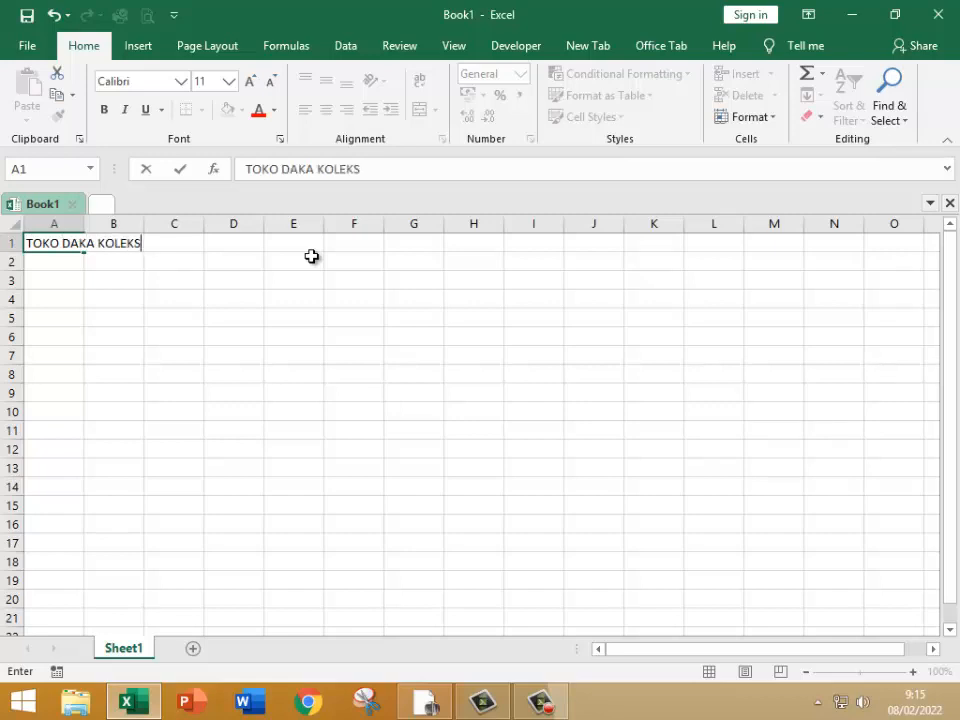
pyautogui.write('I')
pyautogui.press('Return')
# Step: Enter the report title LAPORAN STOCKOPNAME in cell A2
pyautogui.write('LA')
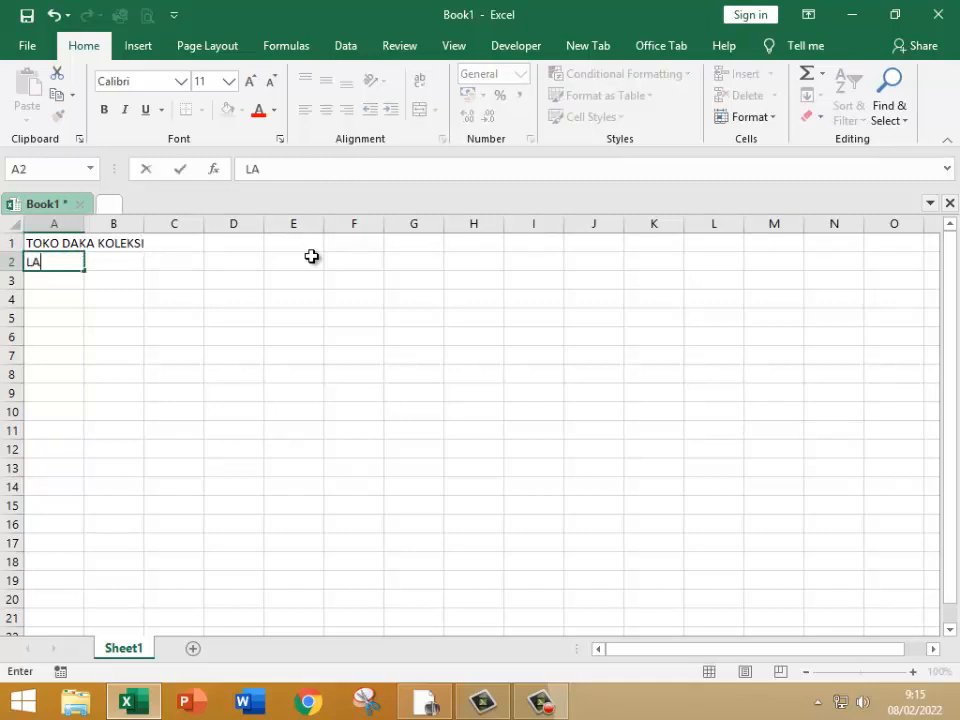
pyautogui.write('PORA')
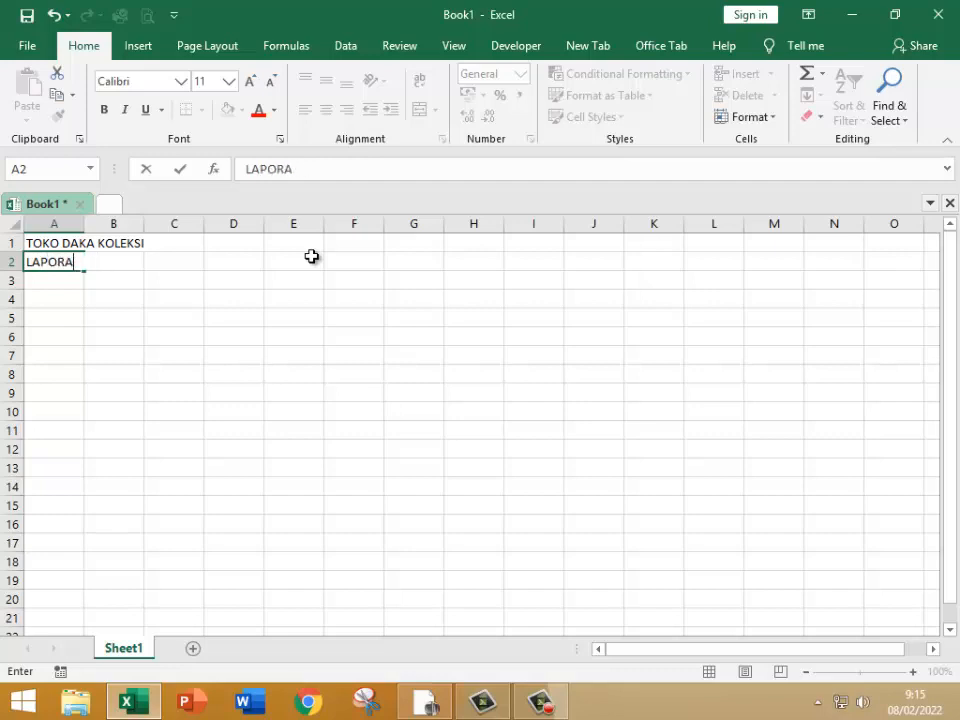
pyautogui.write('N STOCK')
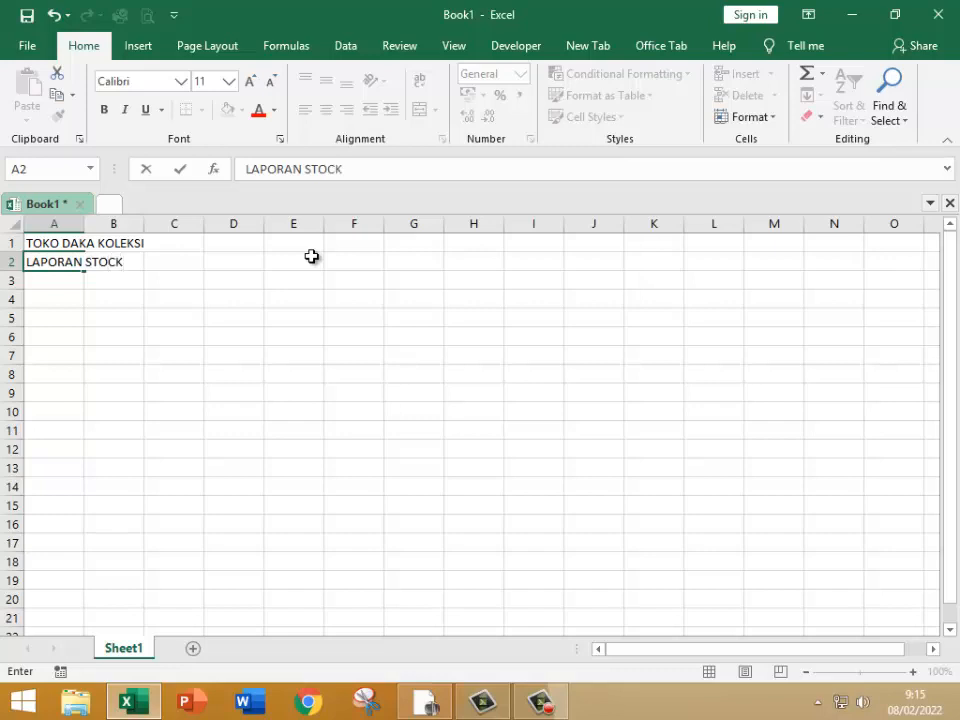
pyautogui.write('OPNAME')
pyautogui.press('Return')
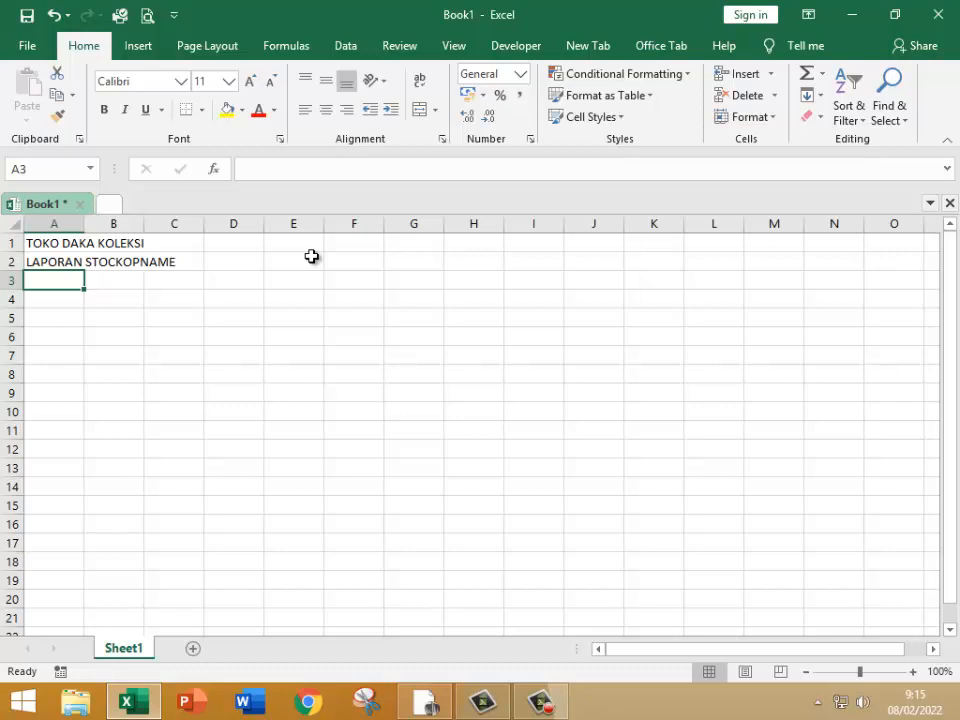
# Step: Enter the period line TAHUN 2021 in cell A3
pyautogui.write('TAHUN ')
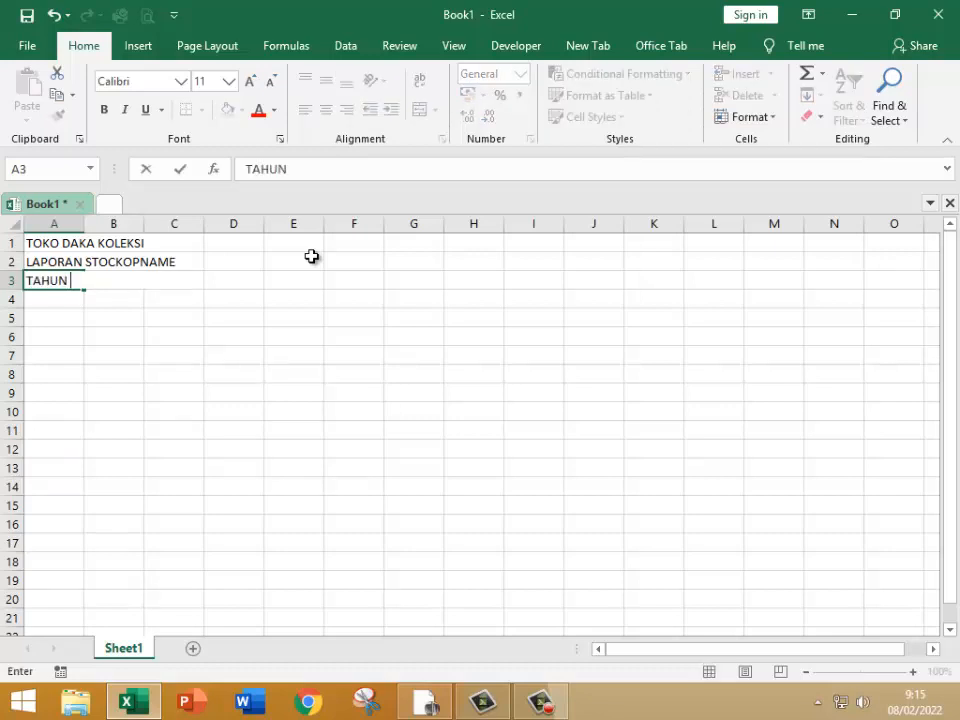
pyautogui.write('2021')
pyautogui.press('Return')
pyautogui.press('Return')
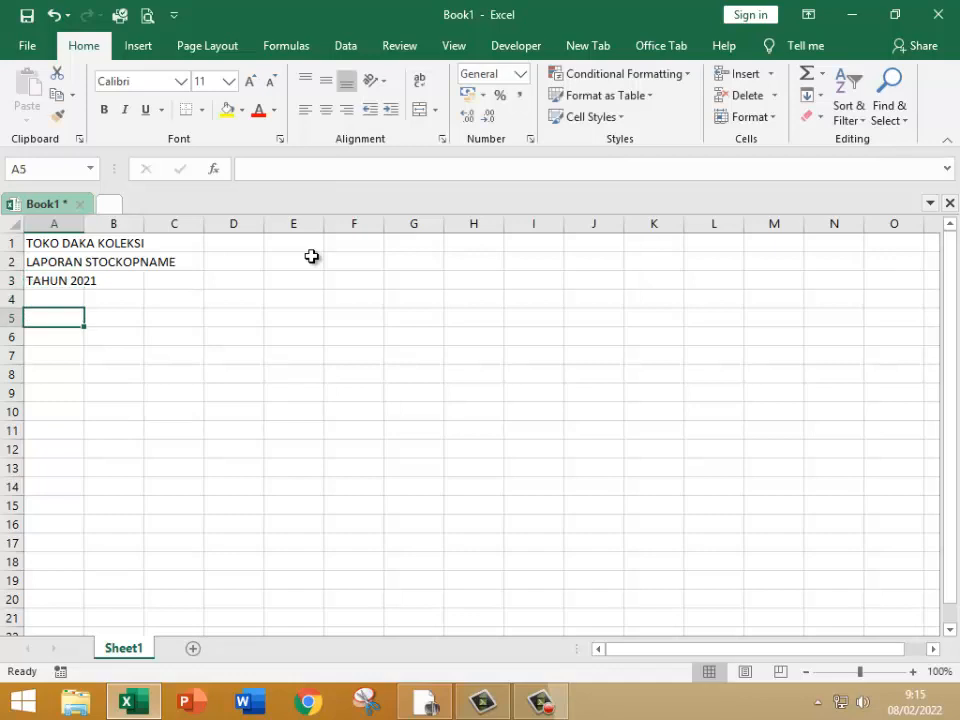
# Step: Enter the column headings NO in A5 and KODE BARANG in B5
pyautogui.write('NO')
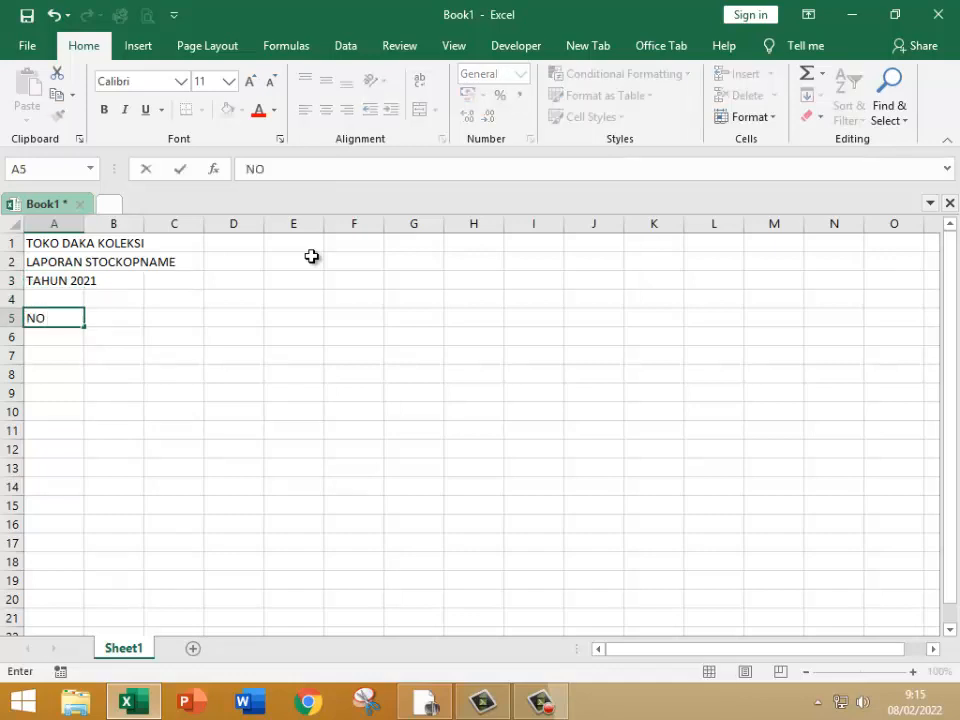
pyautogui.press('Tab')
pyautogui.write('KO')
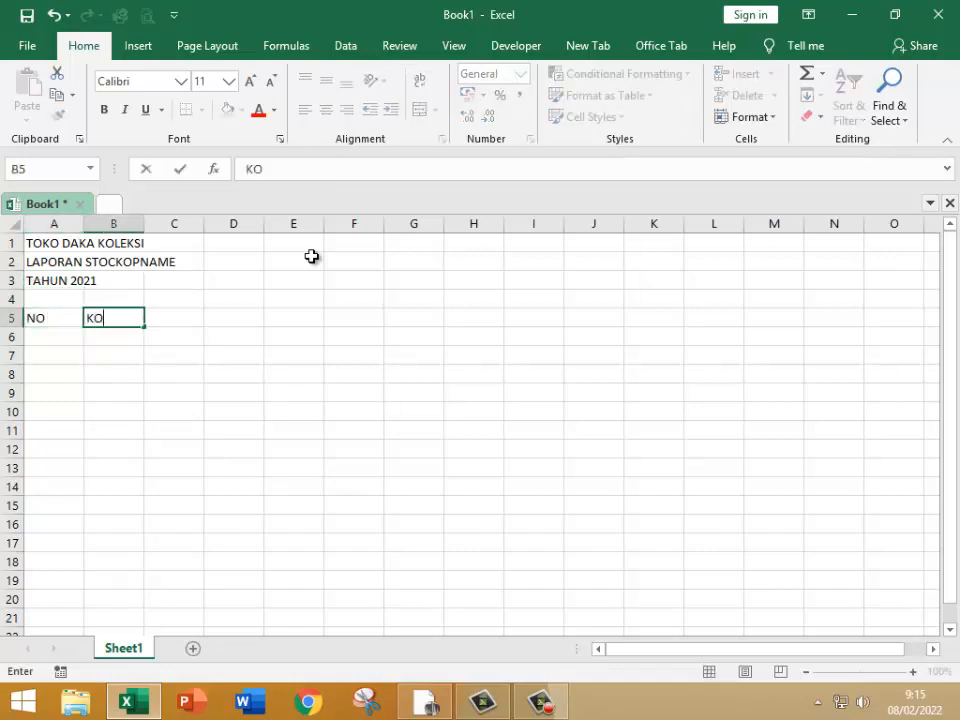
pyautogui.write('DE BARANG')
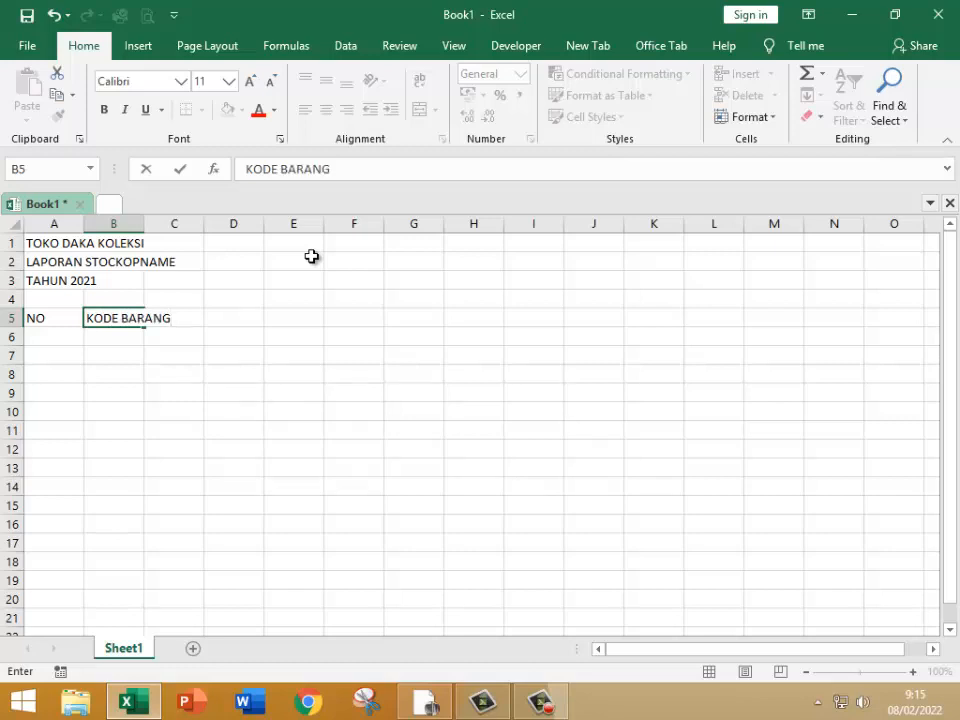
pyautogui.press('Tab')
# Step: Enter the column headings NAMA BARANG in C5 and SATUAN in D5
pyautogui.write('NAMA ')
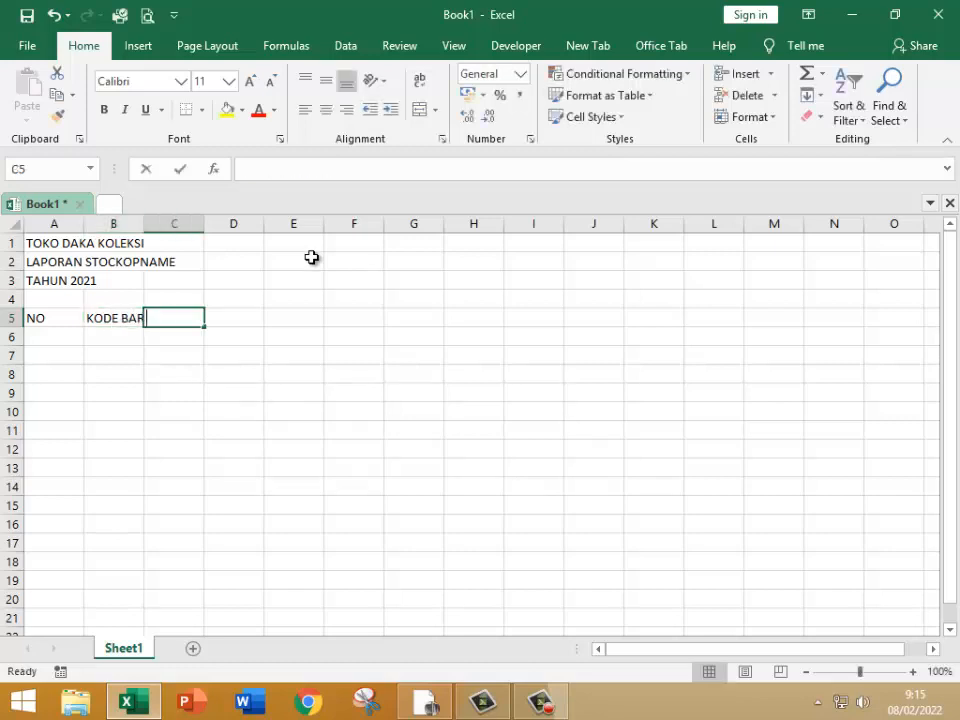
pyautogui.write('BARANG')
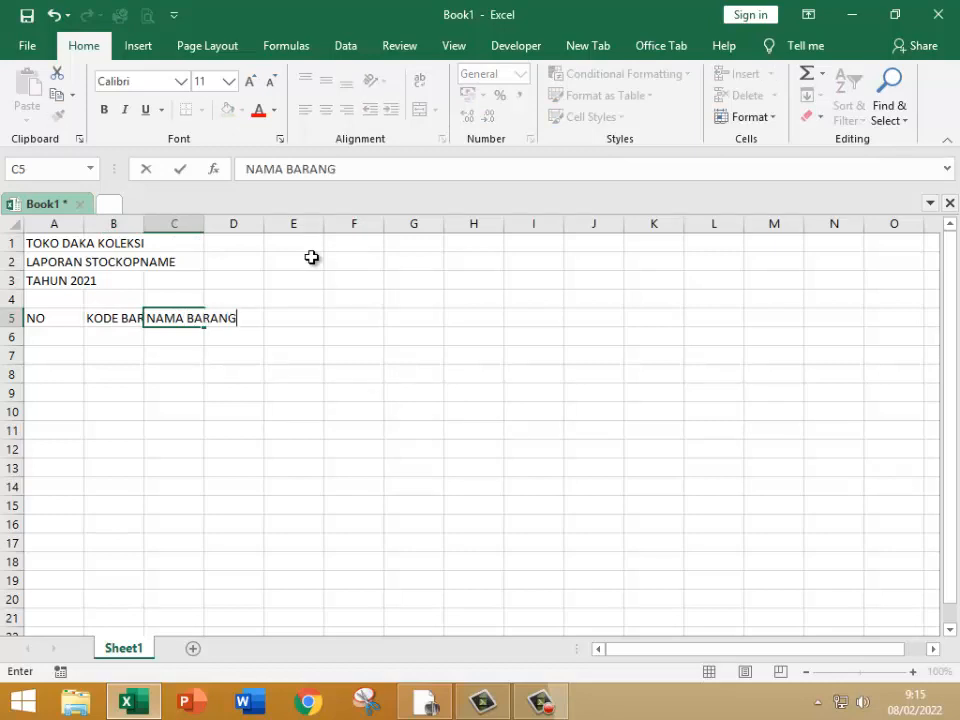
pyautogui.press('Tab')
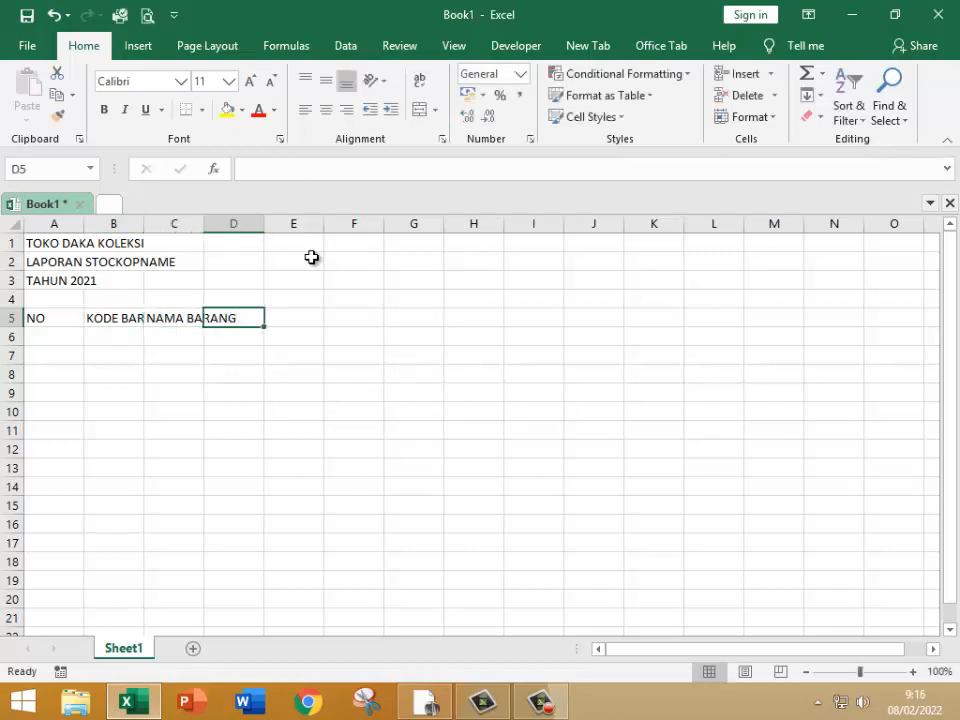
pyautogui.write('SATUAN')
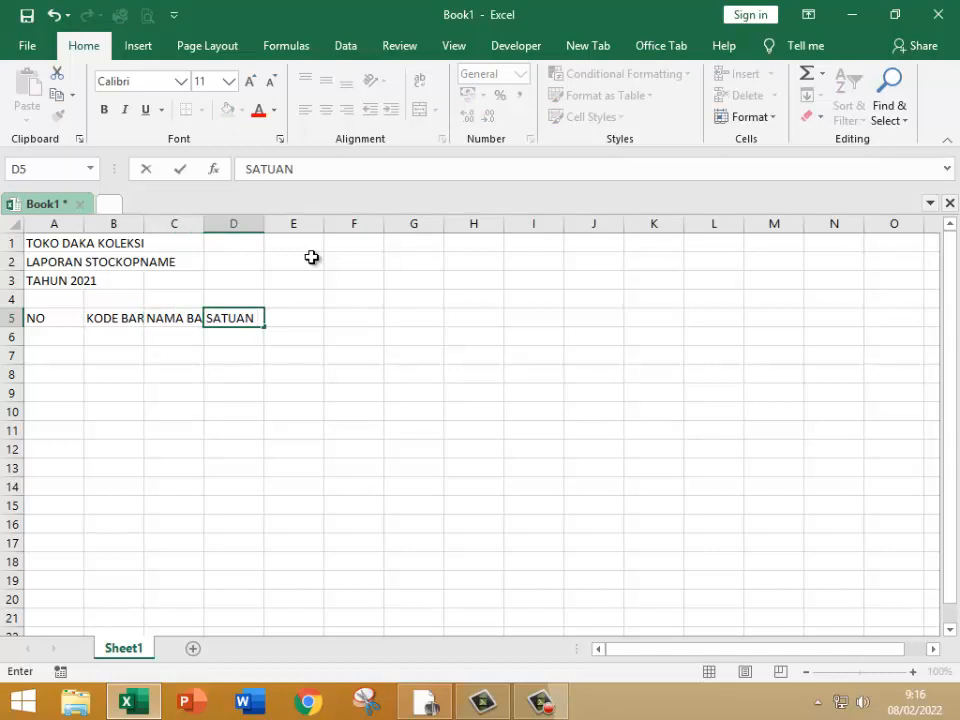
pyautogui.press('Tab')
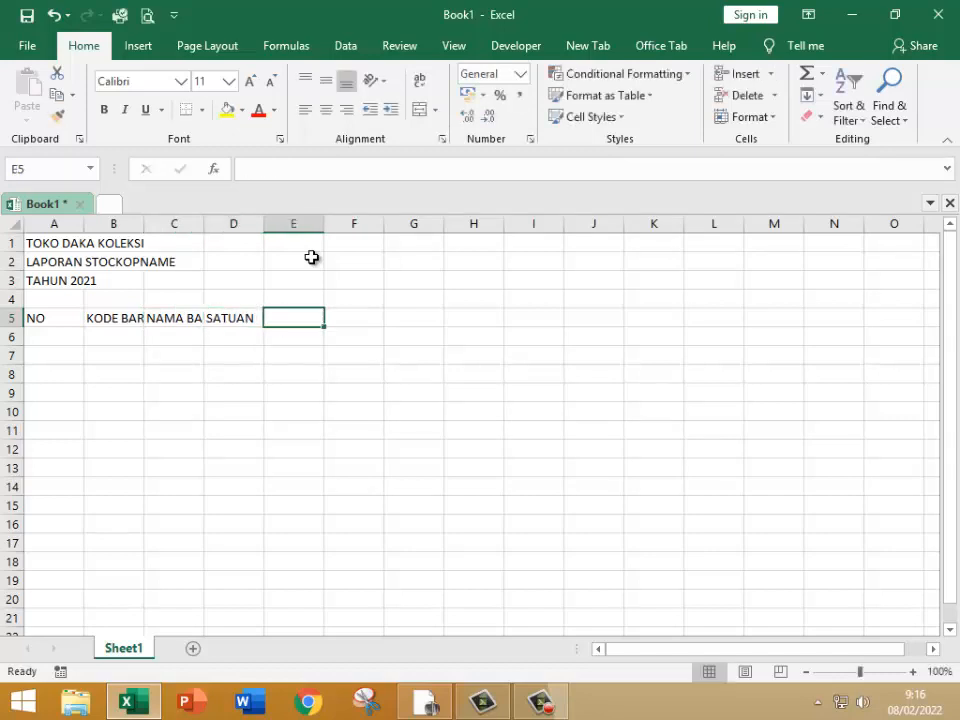
# Step: Enter the column heading HARGA POKOK SATUAN in cell E5
pyautogui.write('HARGA')
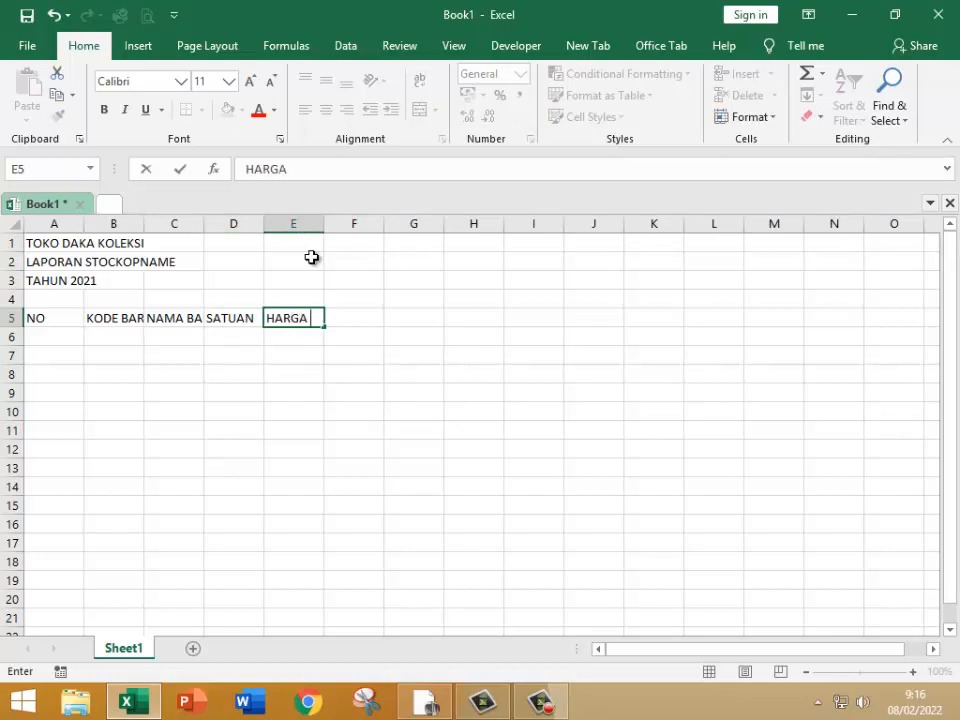
pyautogui.write(' POKOK SATU')
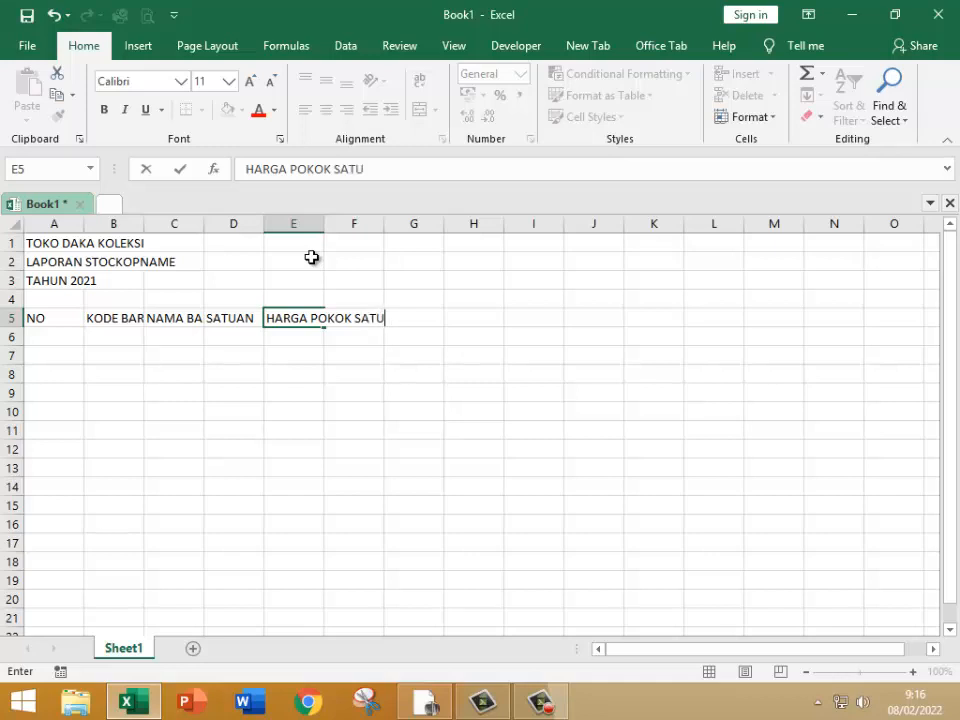
pyautogui.write('AN')
pyautogui.press('Tab')
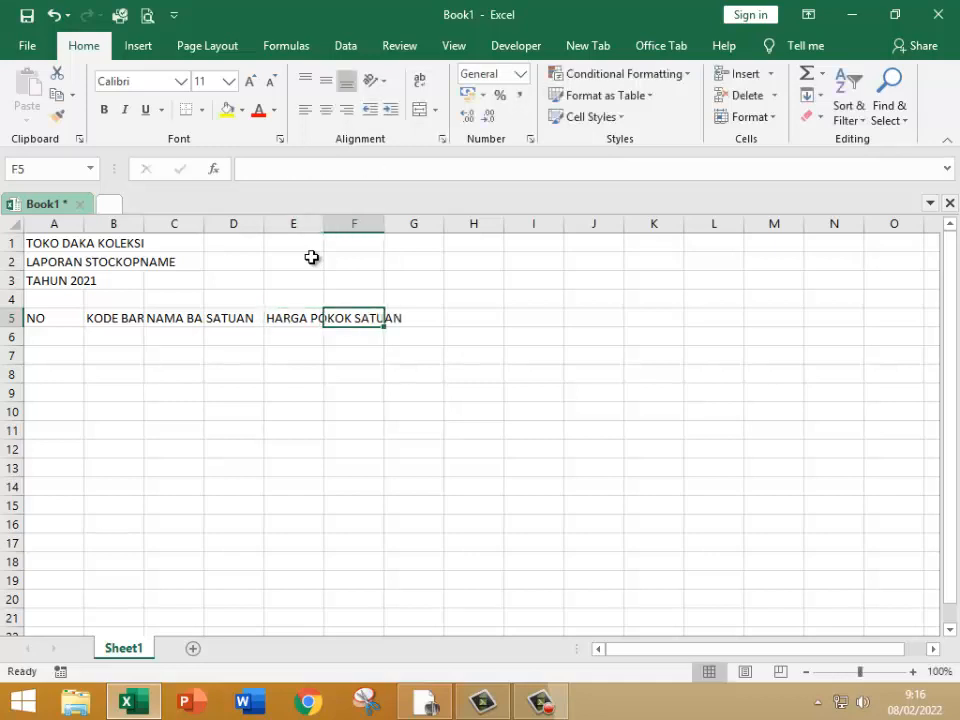
# Step: Enter the column headings HARGA JUAL SATUAN in F5 and PERSEDIAN AWAL in G5
pyautogui.write('HARGA ')
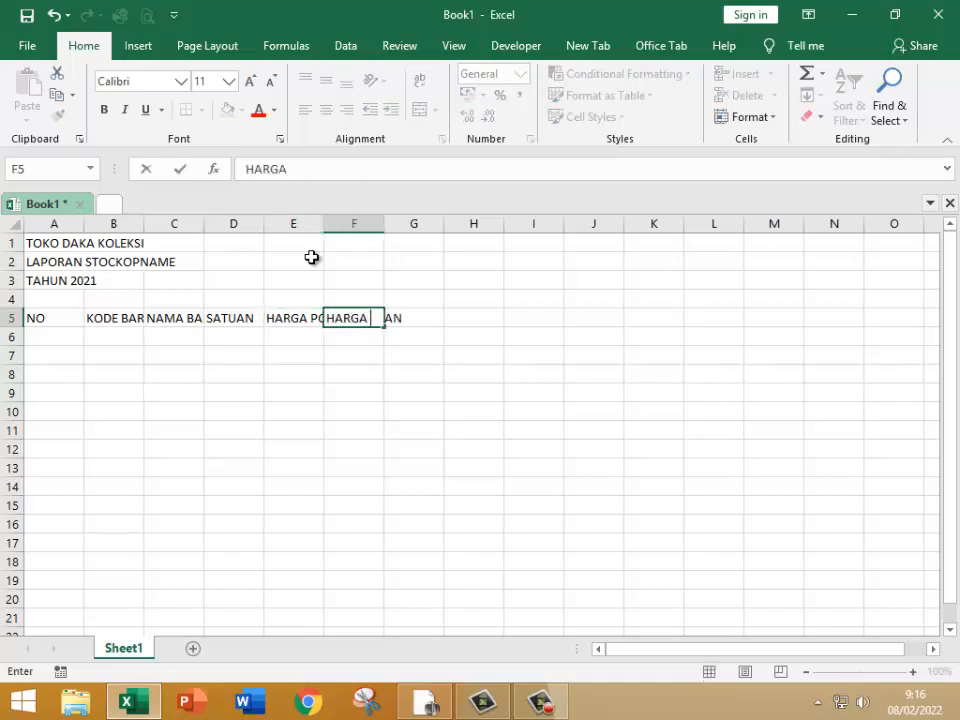
pyautogui.write('JUAL SATUAN')
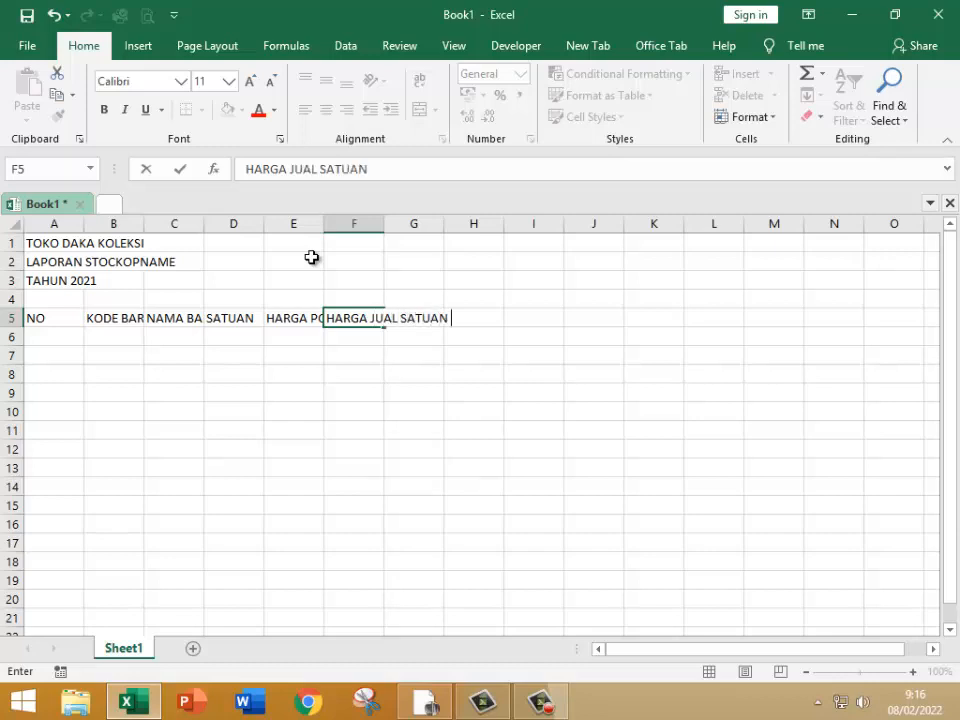
pyautogui.press('Tab')
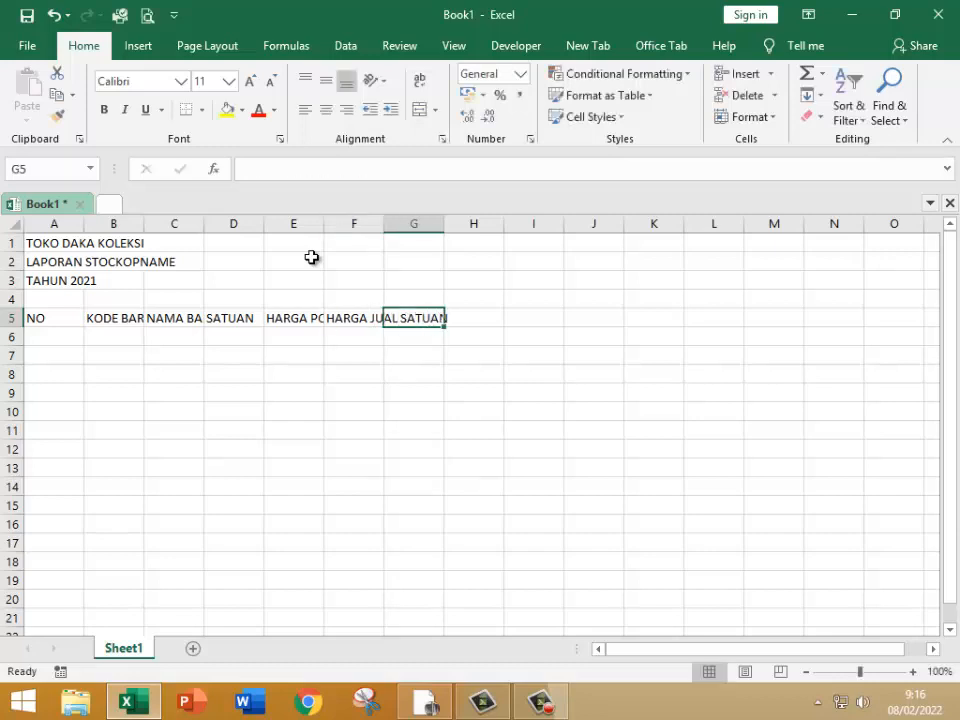
pyautogui.write('PERSE')
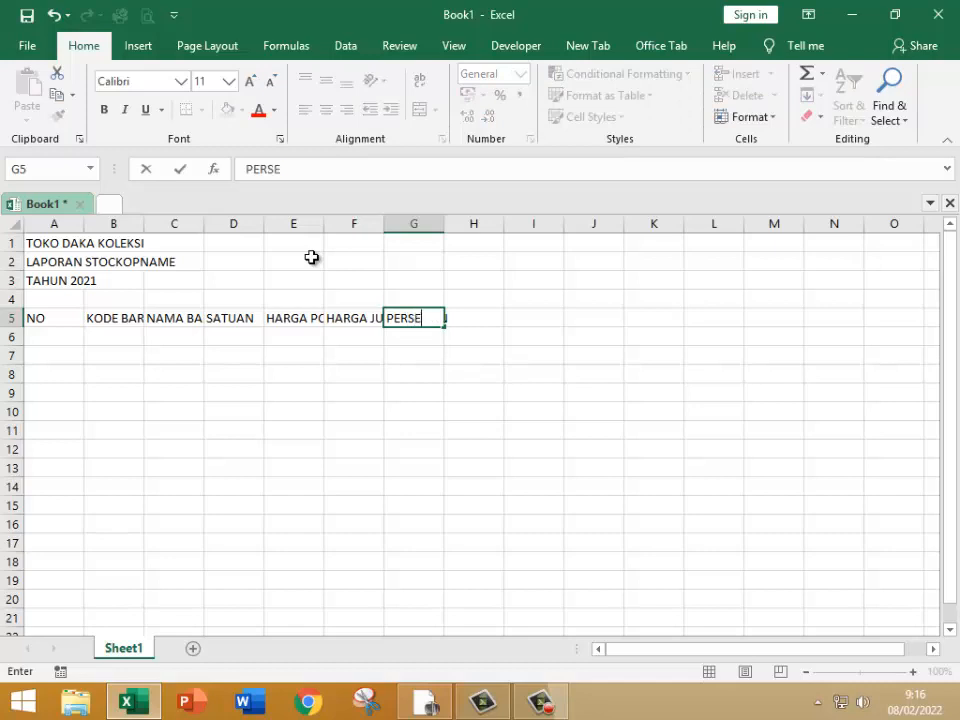
pyautogui.write('DIAN AWAL')
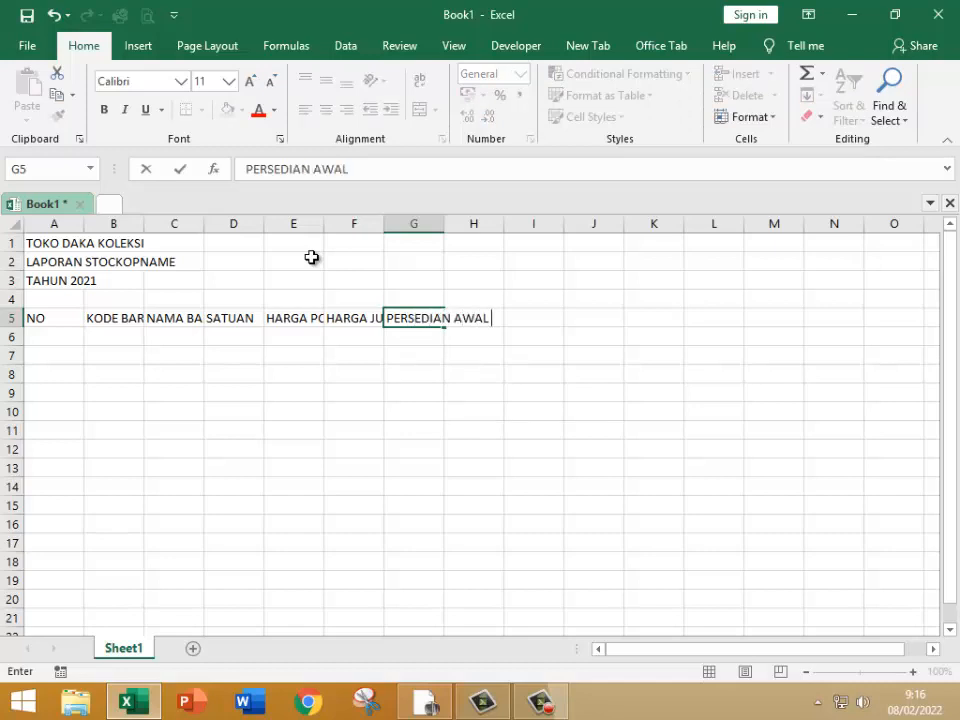
pyautogui.press('Return')
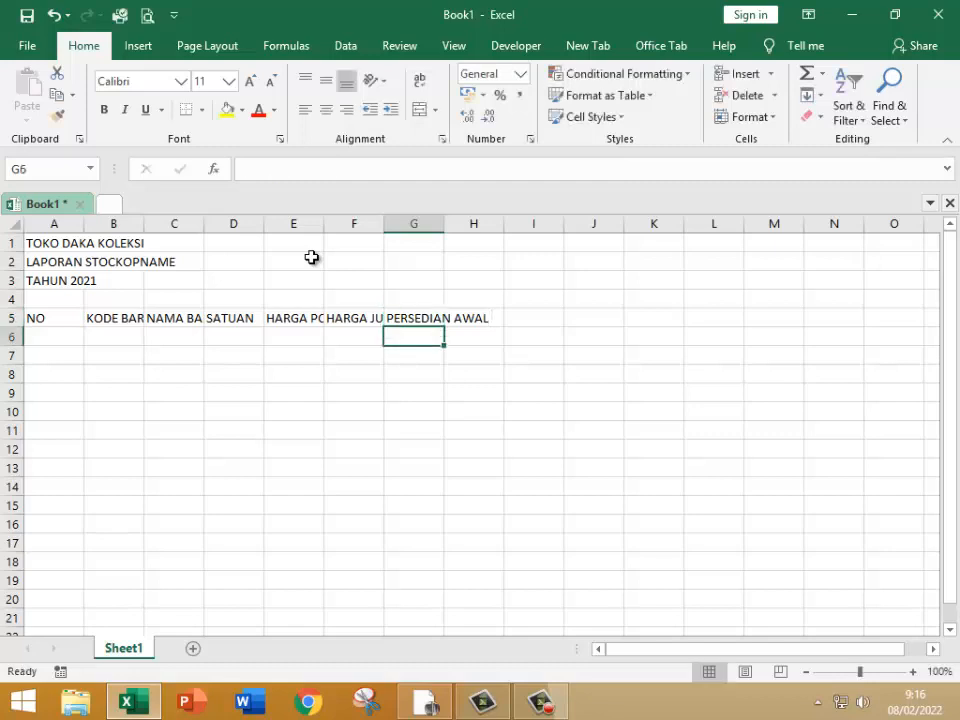
# Step: Enter the subheading Jumlah in cell G6, under PERSEDIAN AWAL
pyautogui.write('JUM')
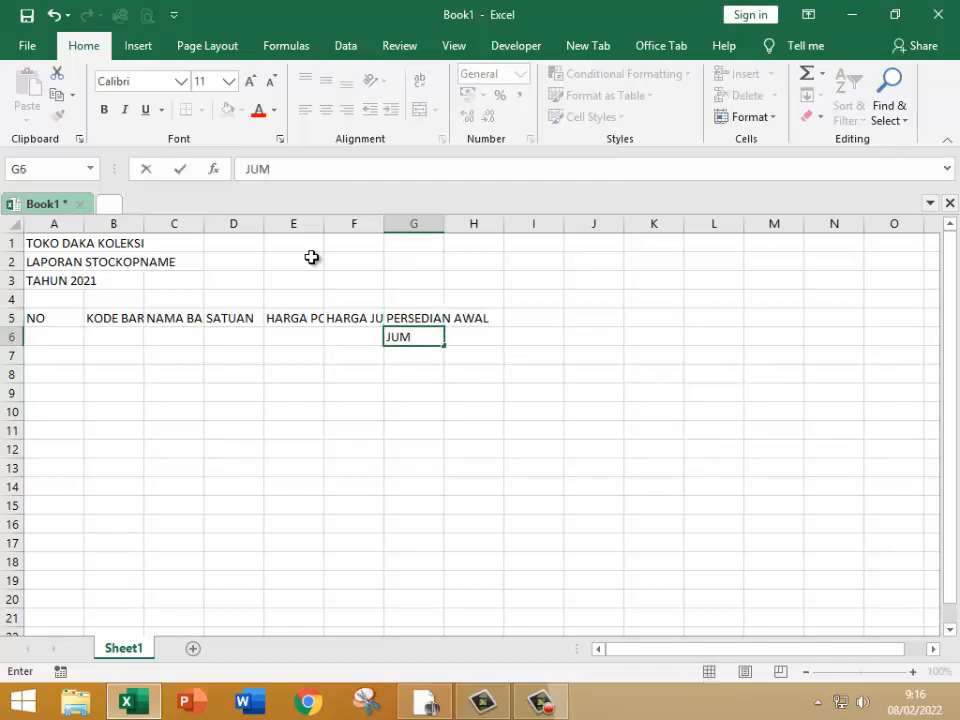
pyautogui.press('BackSpace')
pyautogui.press('BackSpace')
pyautogui.write('umlah')
pyautogui.press('Tab')
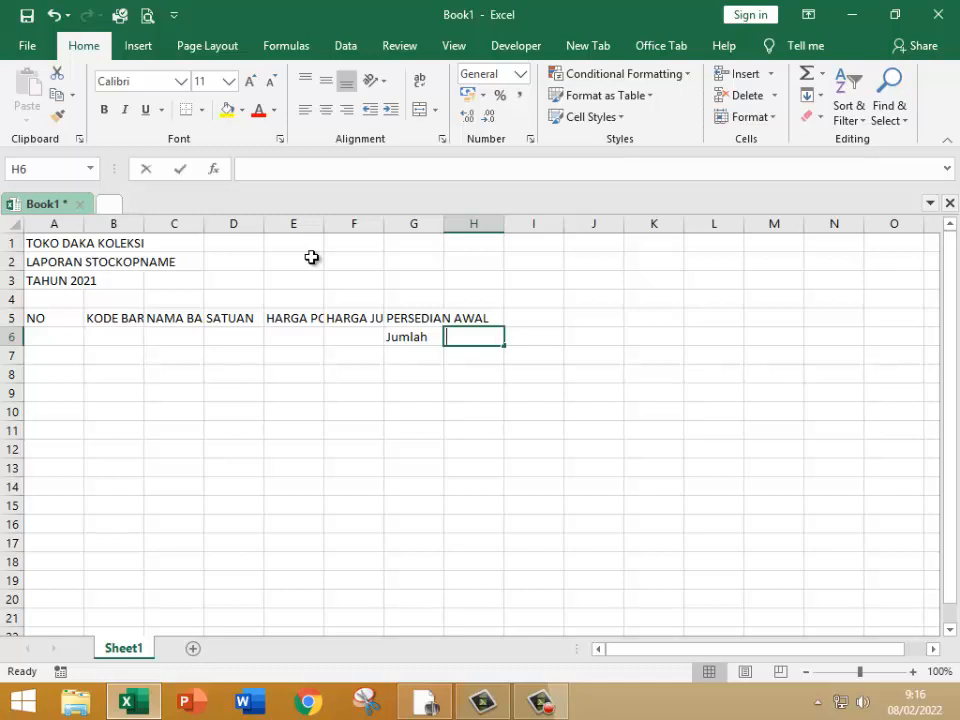
# Step: Enter the subheading Nilai in cell H6, beside Jumlah
pyautogui.write('nilA')
pyautogui.press('BackSpace')
pyautogui.press('BackSpace')
pyautogui.press('BackSpace')
pyautogui.press('BackSpace')
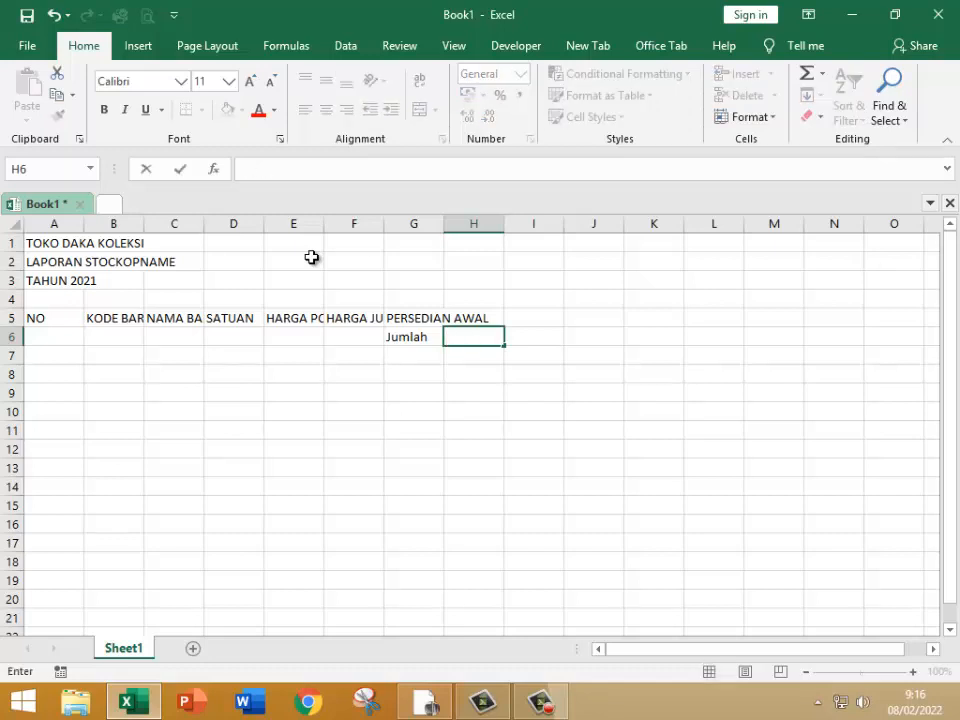
pyautogui.write('n')
pyautogui.press('BackSpace')
pyautogui.write('Ni')
pyautogui.press('BackSpace')
pyautogui.write('ilai')
pyautogui.press('Tab')
# Step: Enter the column heading PENJUALAN in cell I5
pyautogui.press('Up')
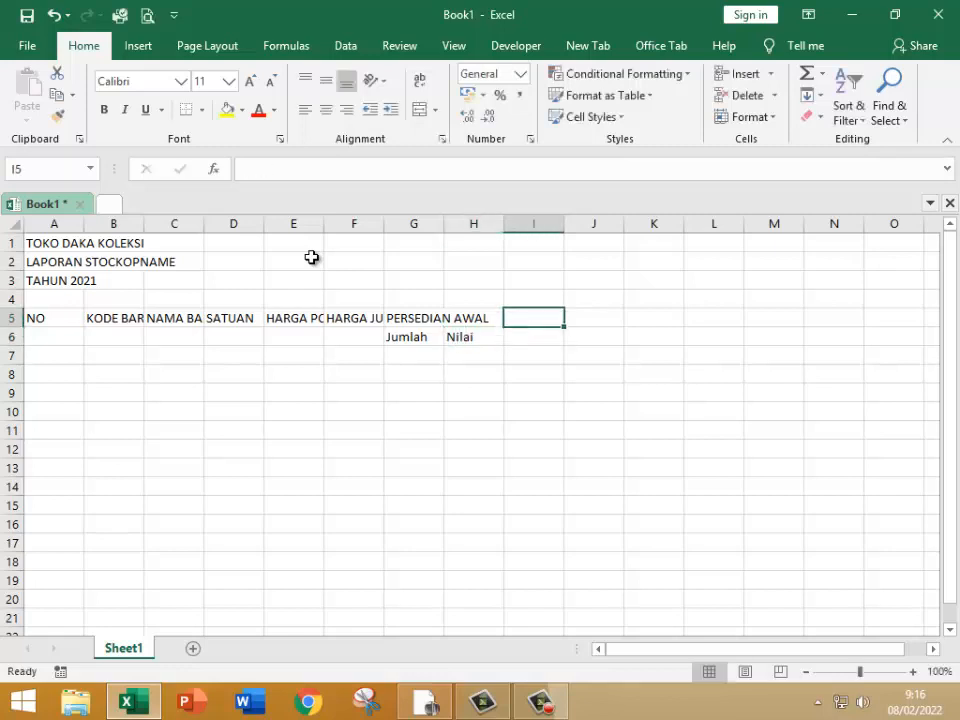
pyautogui.write('pEN')
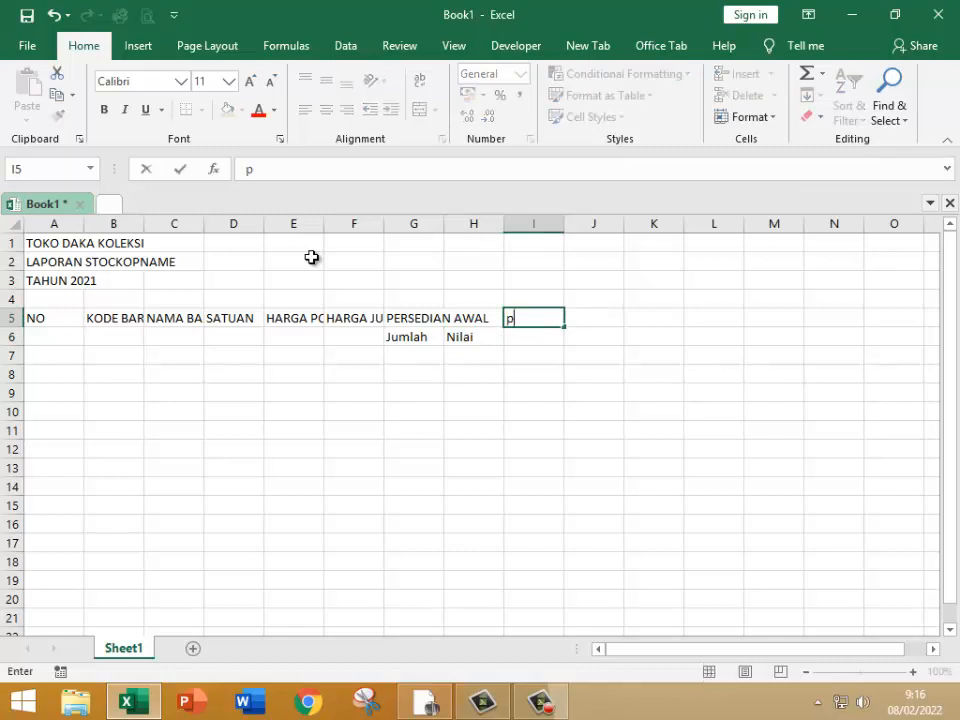
pyautogui.press('BackSpace')
pyautogui.press('BackSpace')
pyautogui.press('BackSpace')
pyautogui.write('PENJUALAN')
pyautogui.hotkey('ctrl', 'Return')
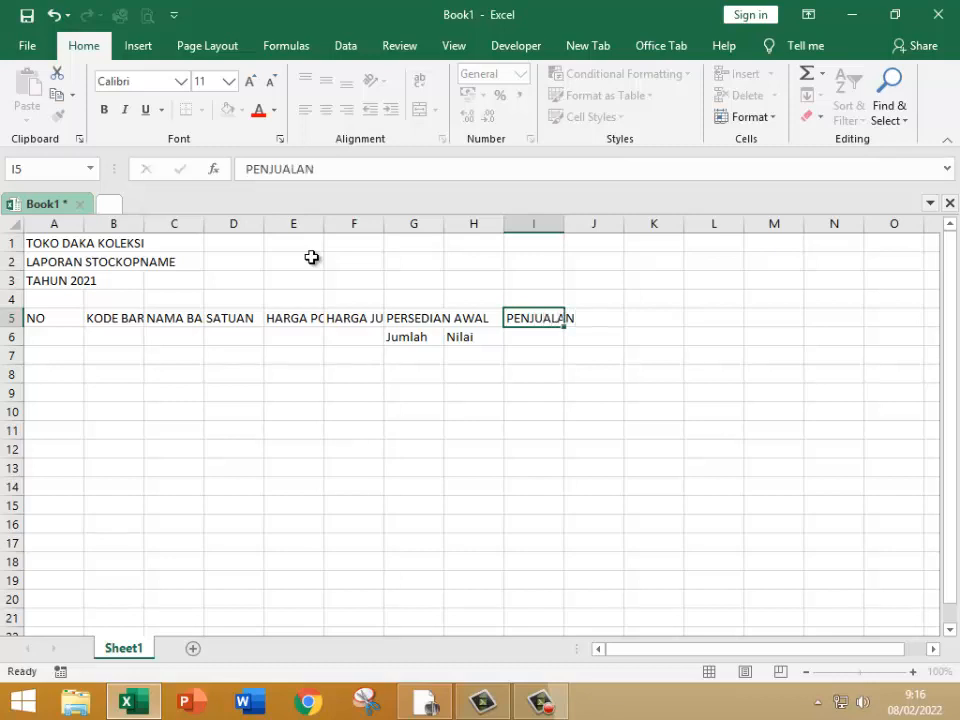
pyautogui.press('Tab')
pyautogui.press('Left')
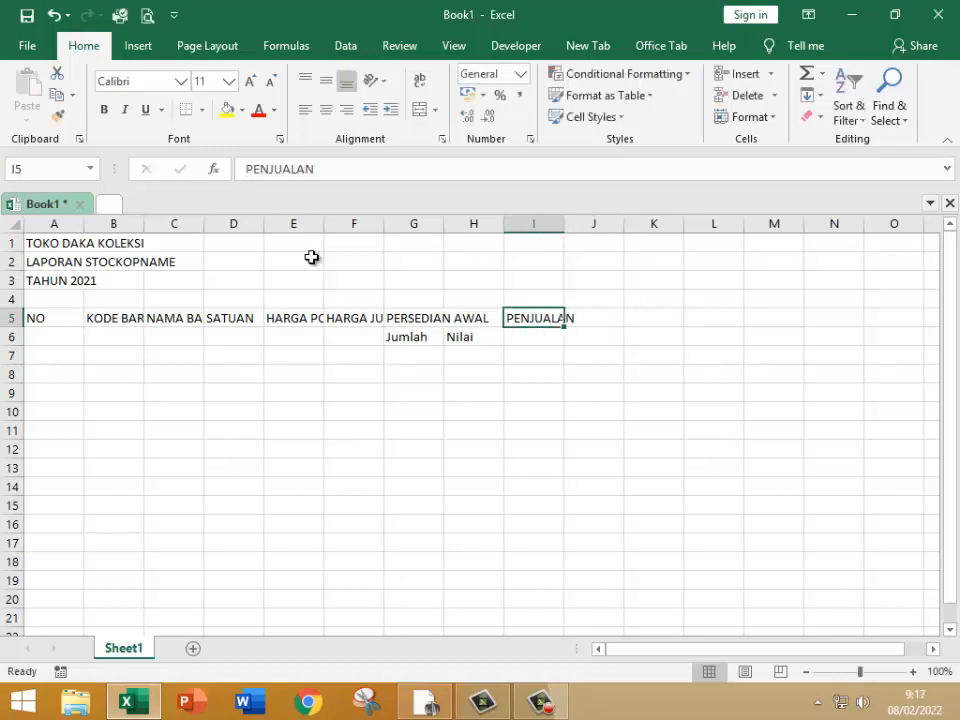
# Step: Copy the Jumlah and Nilai subheadings from G6:H6 to I6:J6, under PENJUALAN
pyautogui.press('Down')
pyautogui.press('Left')
pyautogui.press('Left')
pyautogui.hotkey('shift', 'Right')
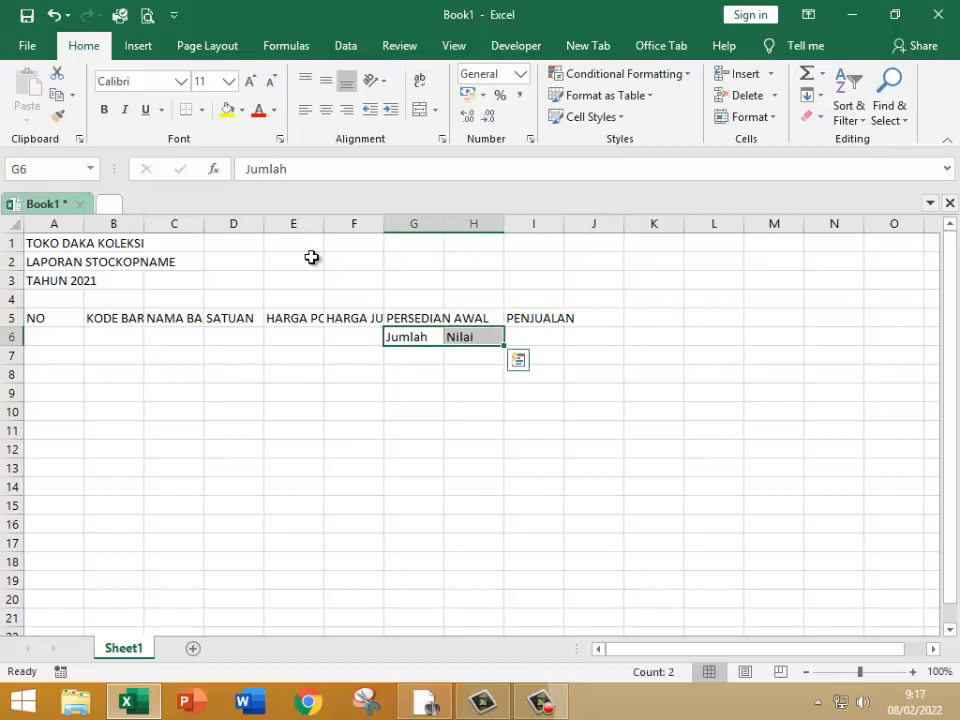
pyautogui.hotkey('ctrl', 'c')
pyautogui.press('Right')
pyautogui.hotkey('ctrl', 'Right')
pyautogui.press('Left')
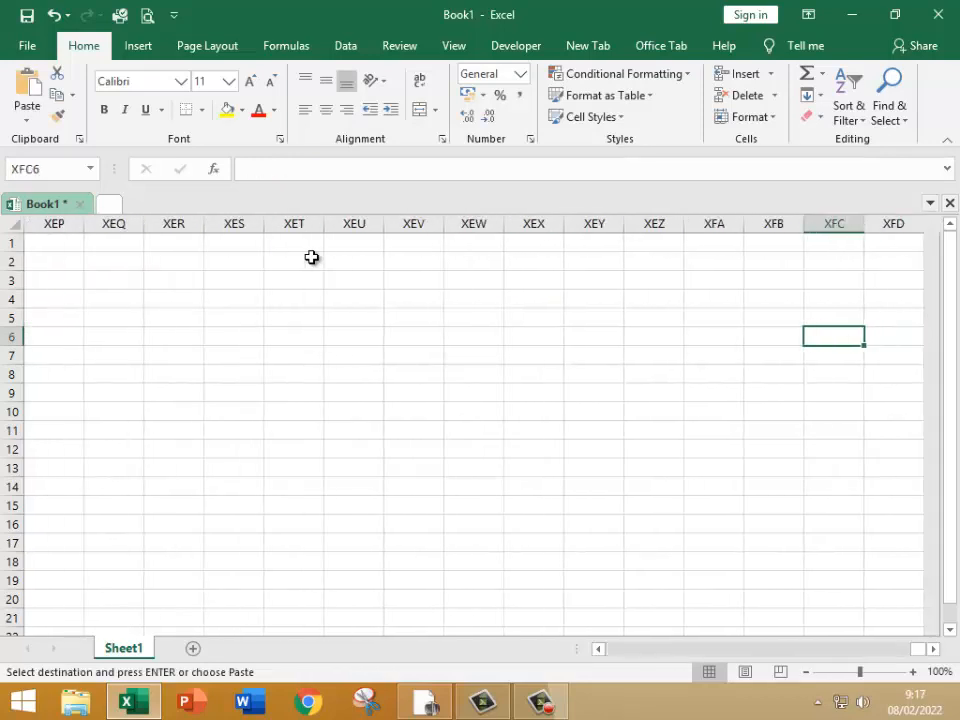
pyautogui.hotkey('ctrl', 'Left')
pyautogui.press('Left')
pyautogui.press('Right')
pyautogui.press('Right')
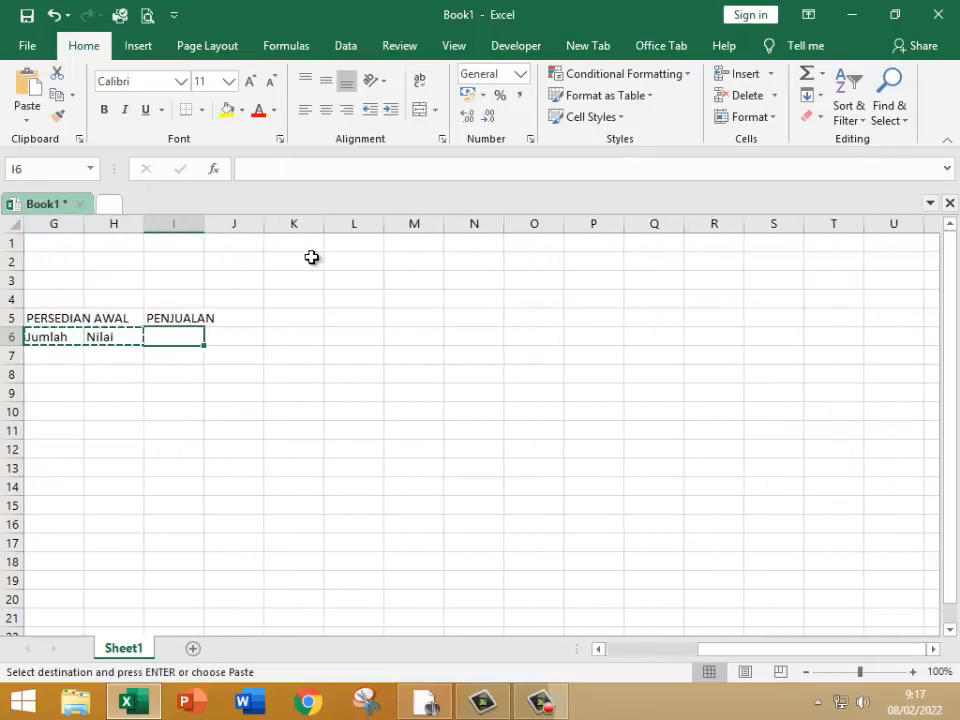
pyautogui.hotkey('ctrl', 'v')
# Step: Enter the column heading PERSEDIAN AKHIR in cell K5
pyautogui.press('Right')
pyautogui.press('Right')
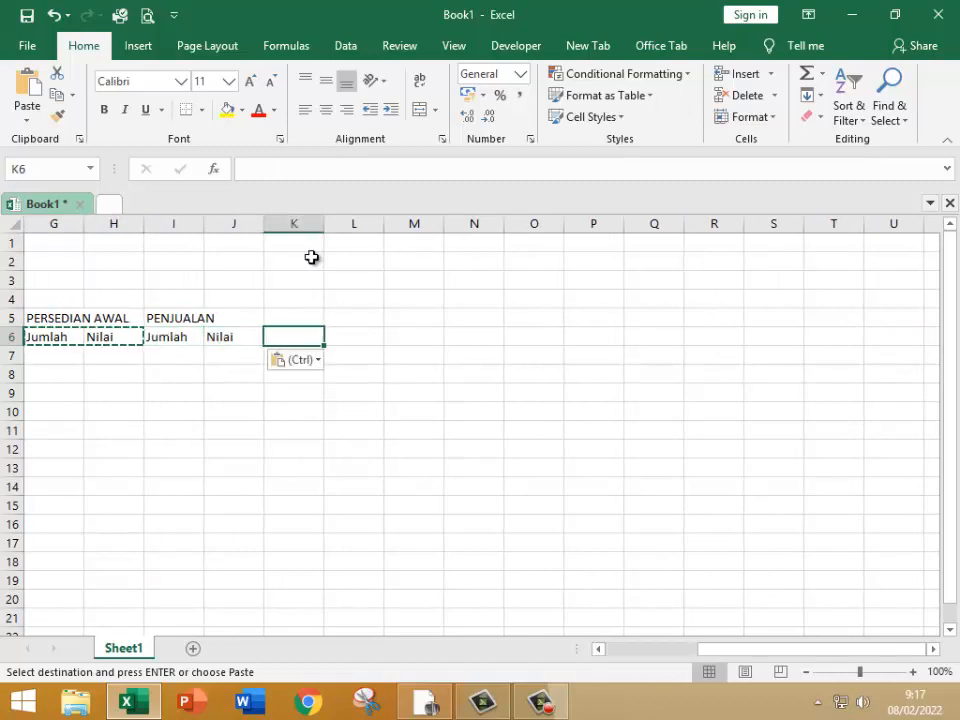
pyautogui.press('Up')
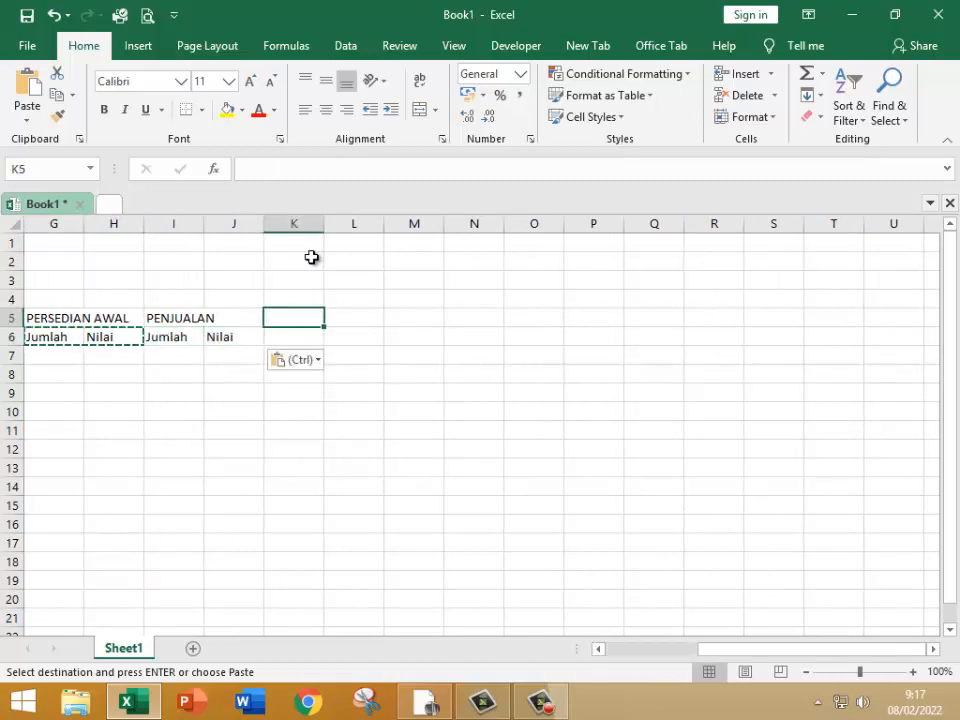
pyautogui.press('Escape')
pyautogui.write('pERS')
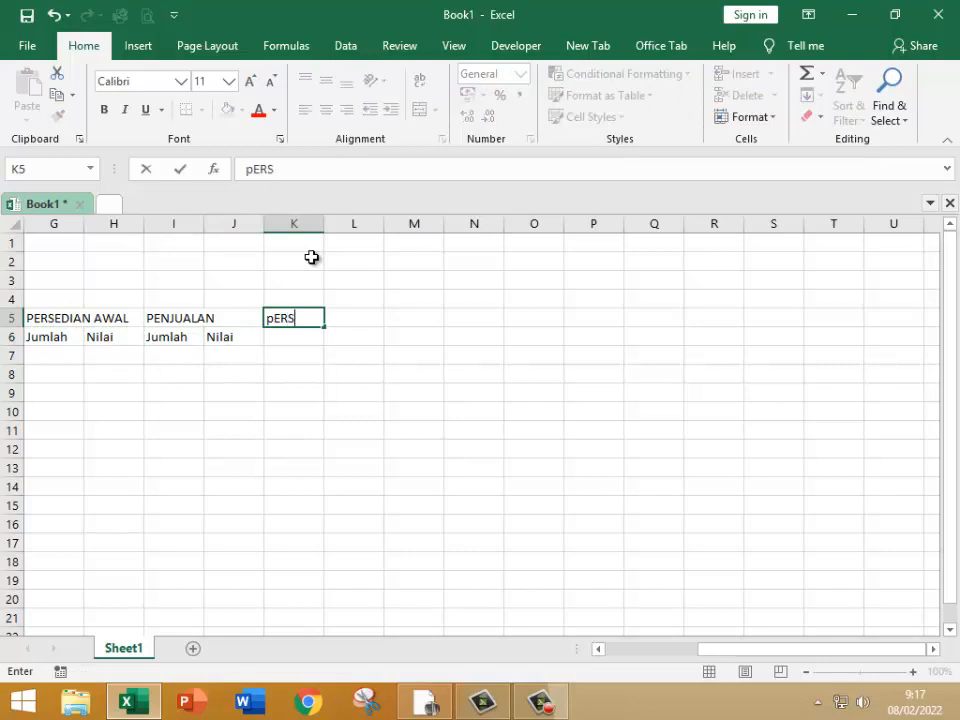
pyautogui.press('BackSpace')
pyautogui.press('BackSpace')
pyautogui.press('BackSpace')
pyautogui.press('BackSpace')
pyautogui.write('PERSEDIAN ')
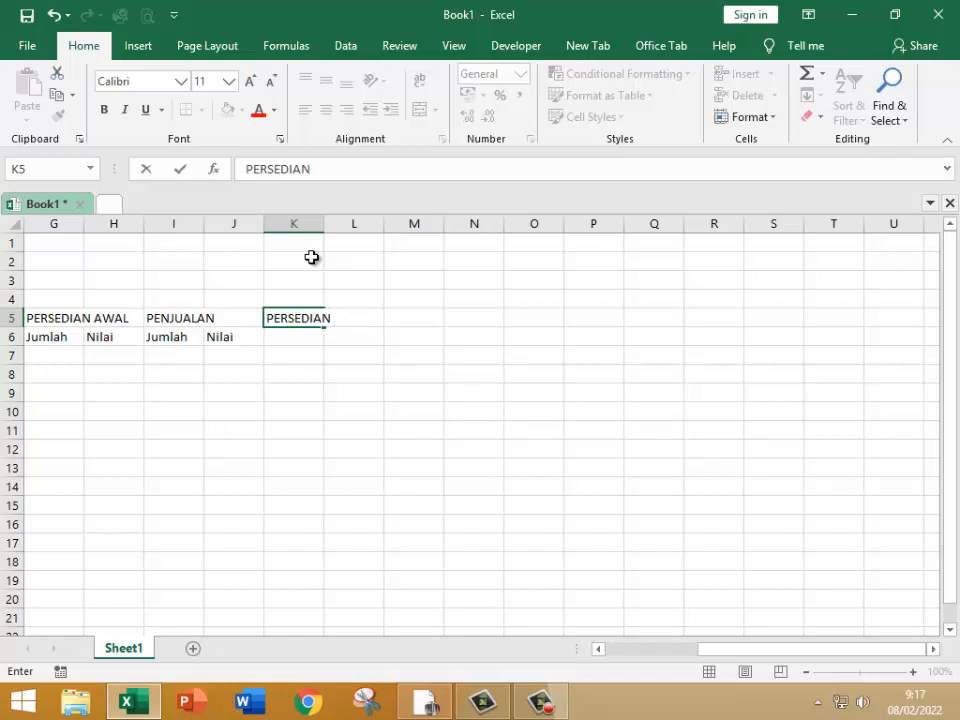
pyautogui.write('AKHIR')
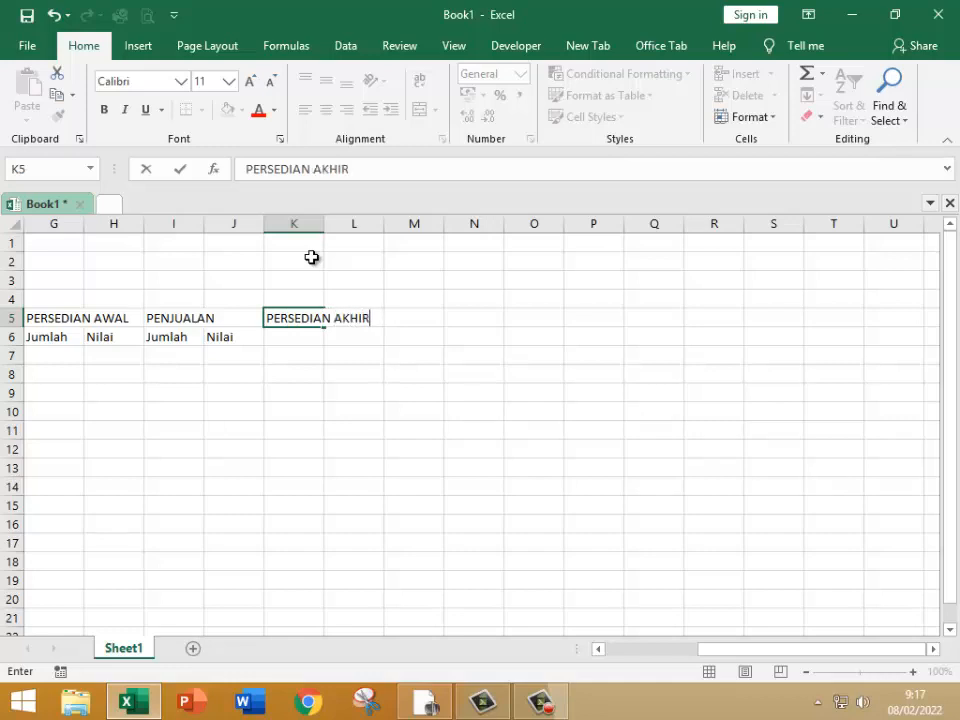
pyautogui.press('Return')
# Step: Copy the Jumlah and Nilai subheadings from I6:J6 to K6:L6, under PERSEDIAN AKHIR
pyautogui.press('Left')
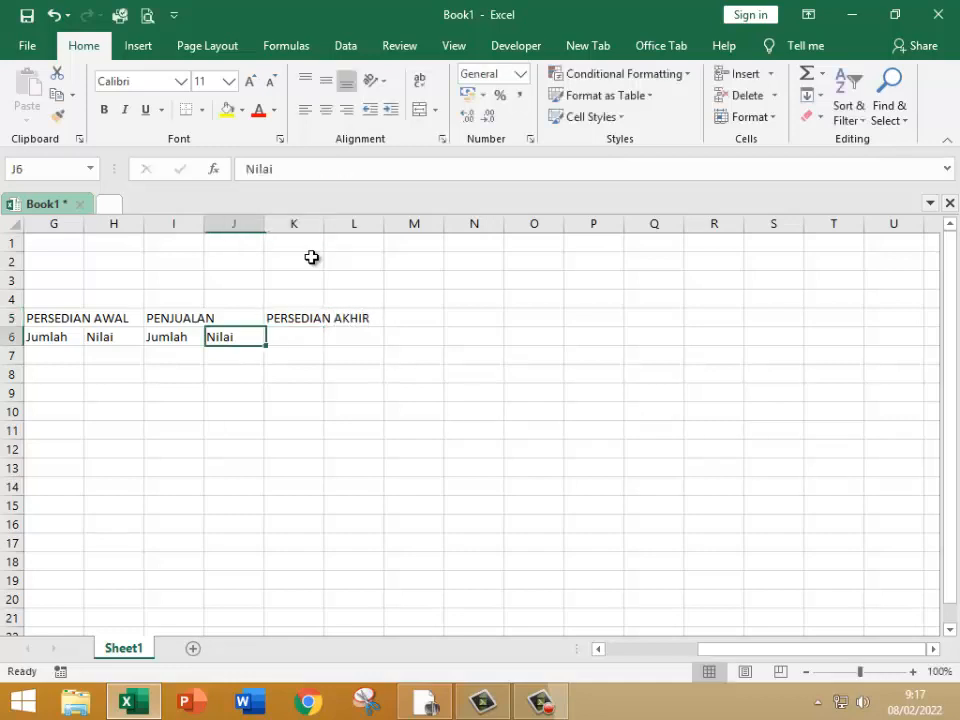
pyautogui.press('Left')
pyautogui.hotkey('shift', 'Right')
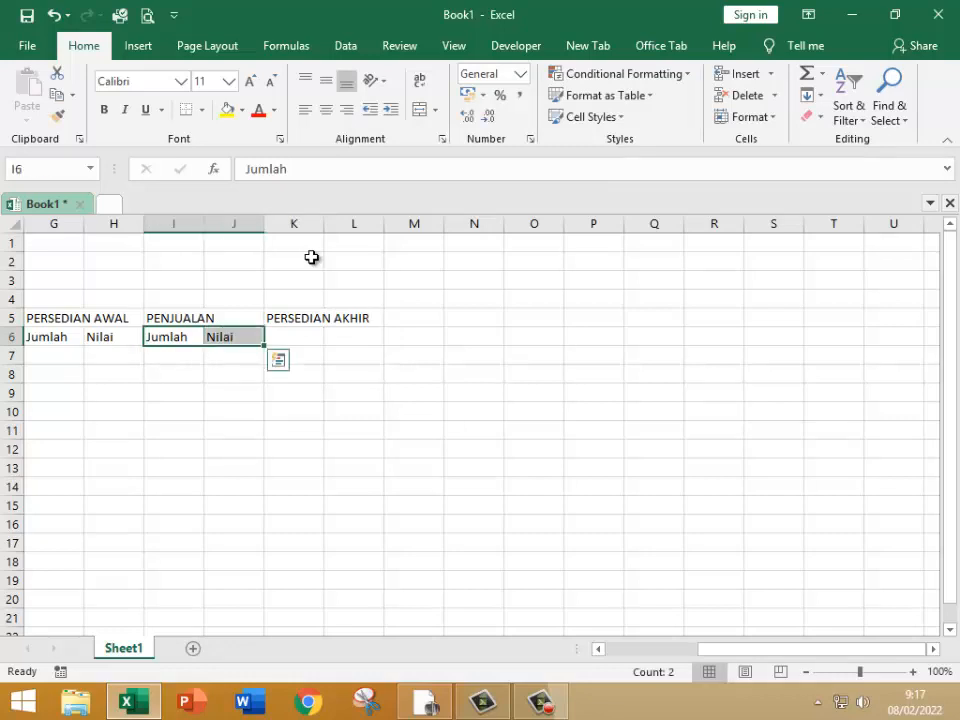
pyautogui.hotkey('ctrl', 'c')
pyautogui.press('Right')
pyautogui.press('Right')
# Step: Enter the column heading % Stock in cell M5
pyautogui.press('Right')
pyautogui.press('Left')
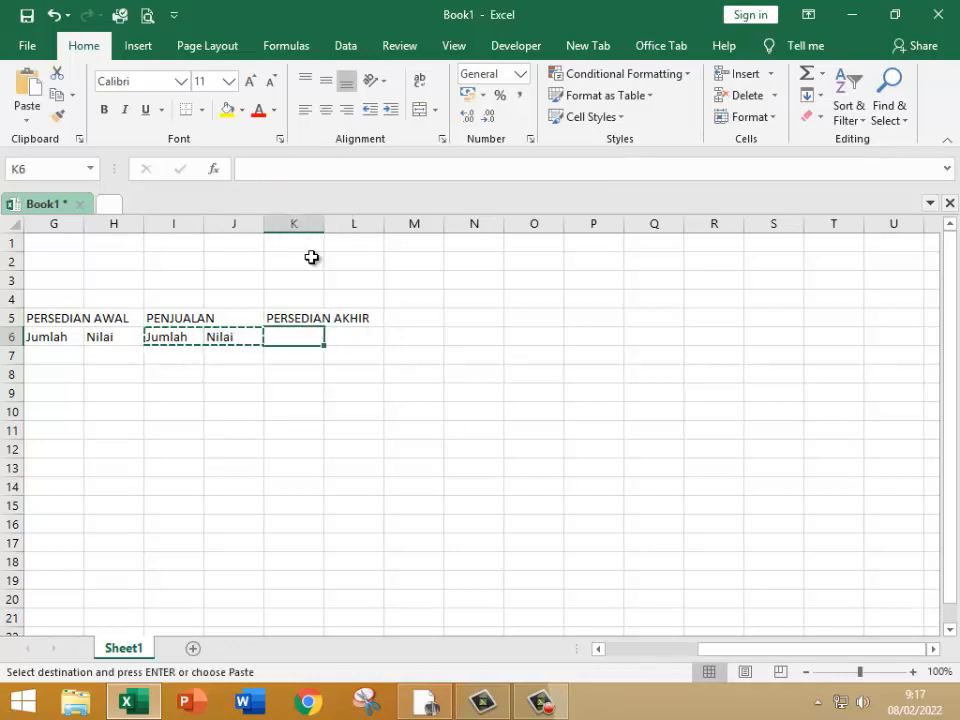
pyautogui.hotkey('ctrl', 'v')
pyautogui.press('Right')
pyautogui.press('Right')
pyautogui.press('Up')
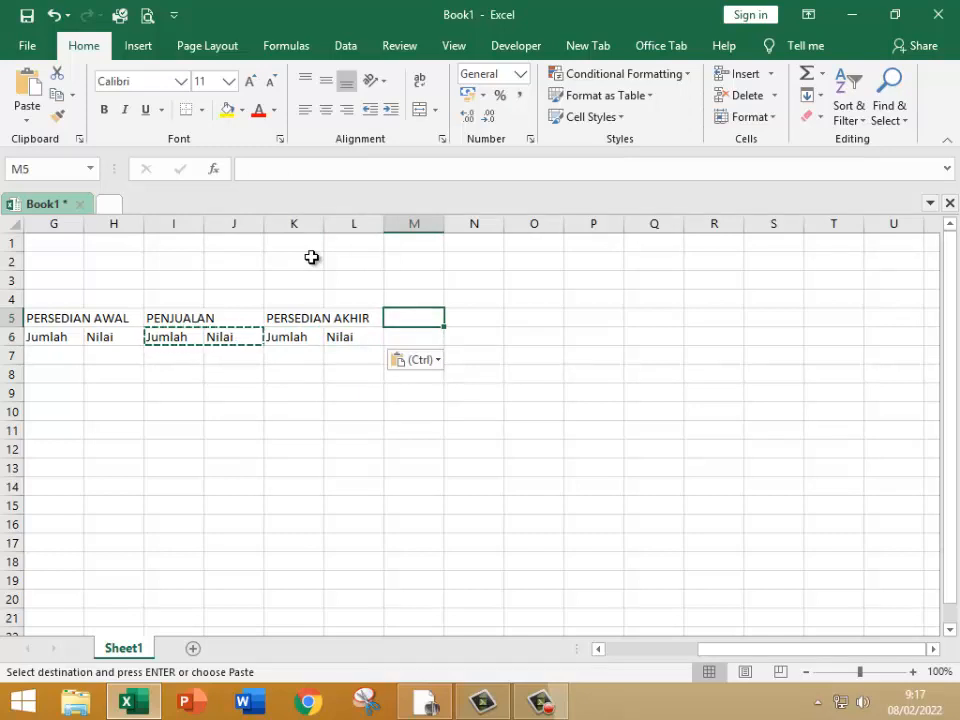
pyautogui.write('%')
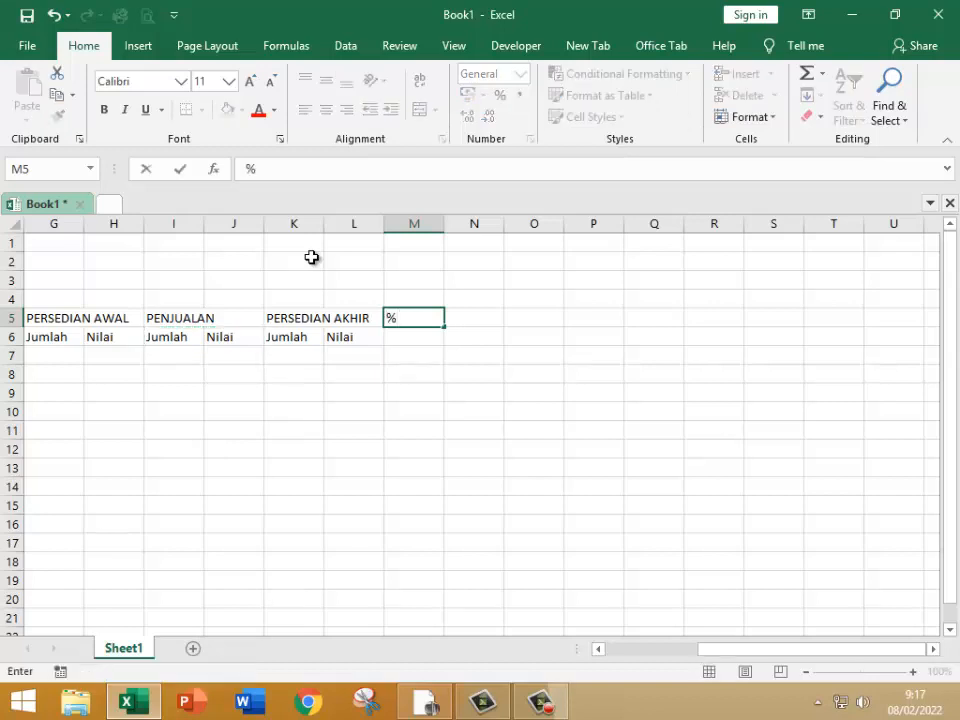
pyautogui.write(' sTOCK')
pyautogui.press('Left')
pyautogui.press('Right')
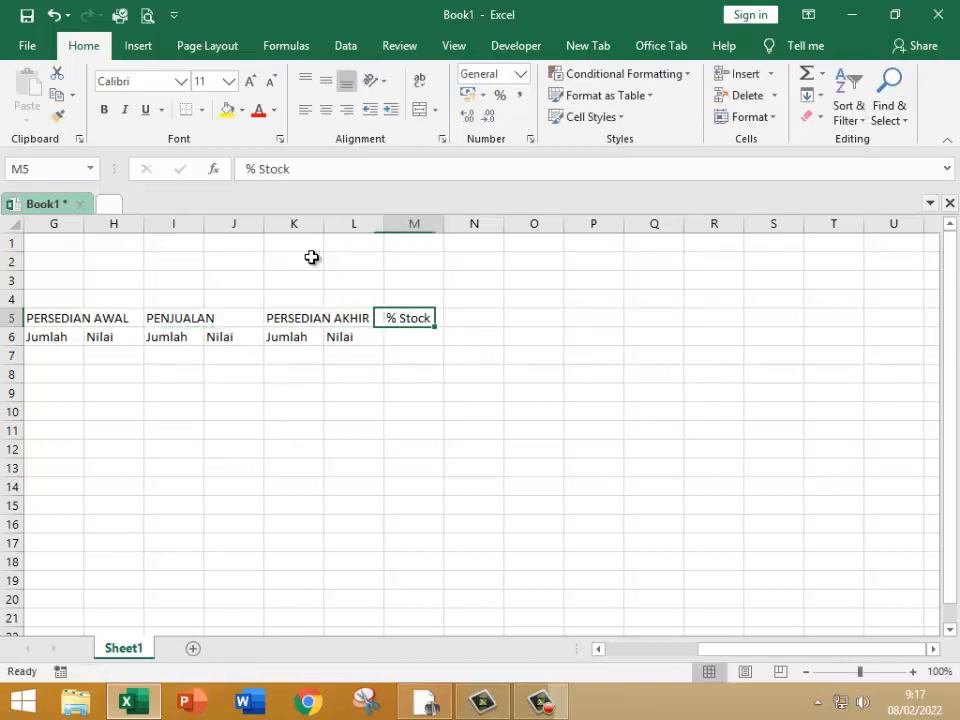
# Step: Enter the column heading HARGA POKOK PENJUALAN in cell N5
pyautogui.press('Right')
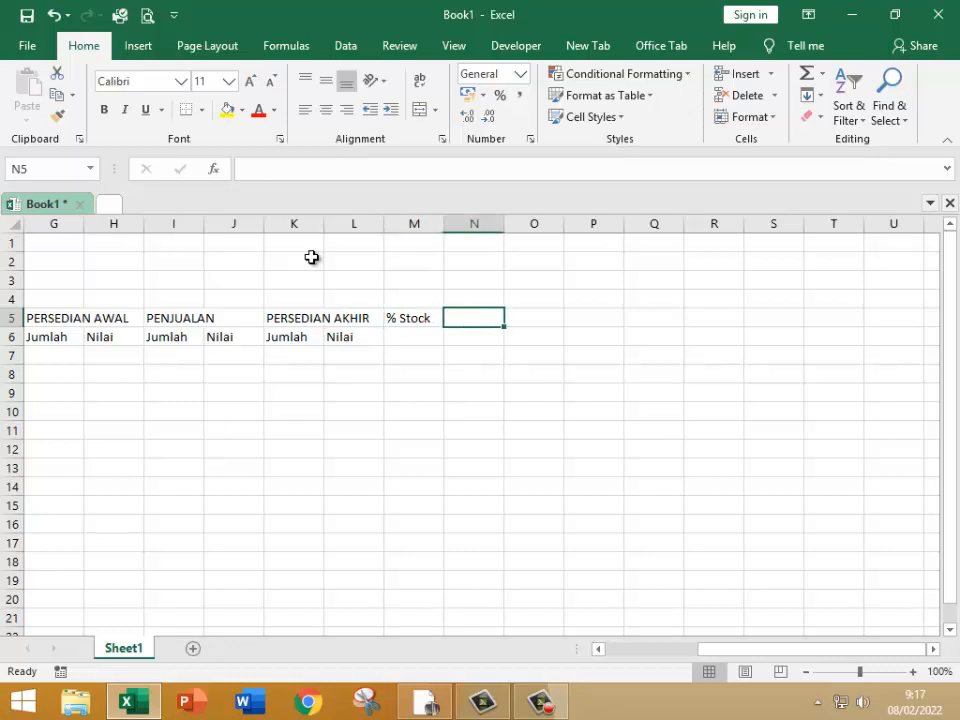
pyautogui.write('Ha')
pyautogui.press('BackSpace')
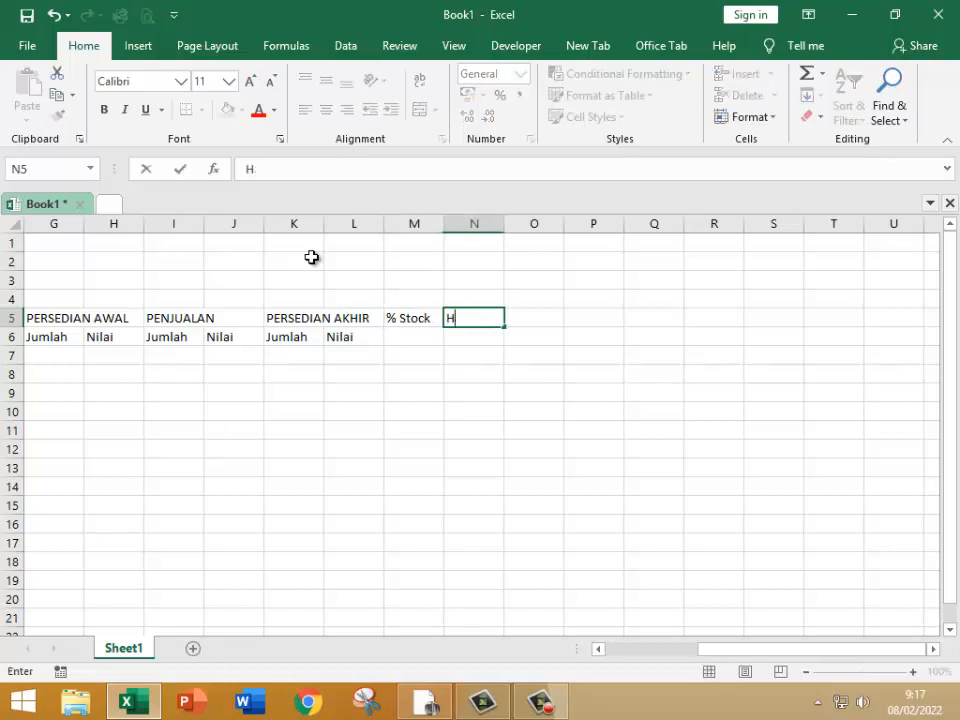
pyautogui.write('ARGA ')
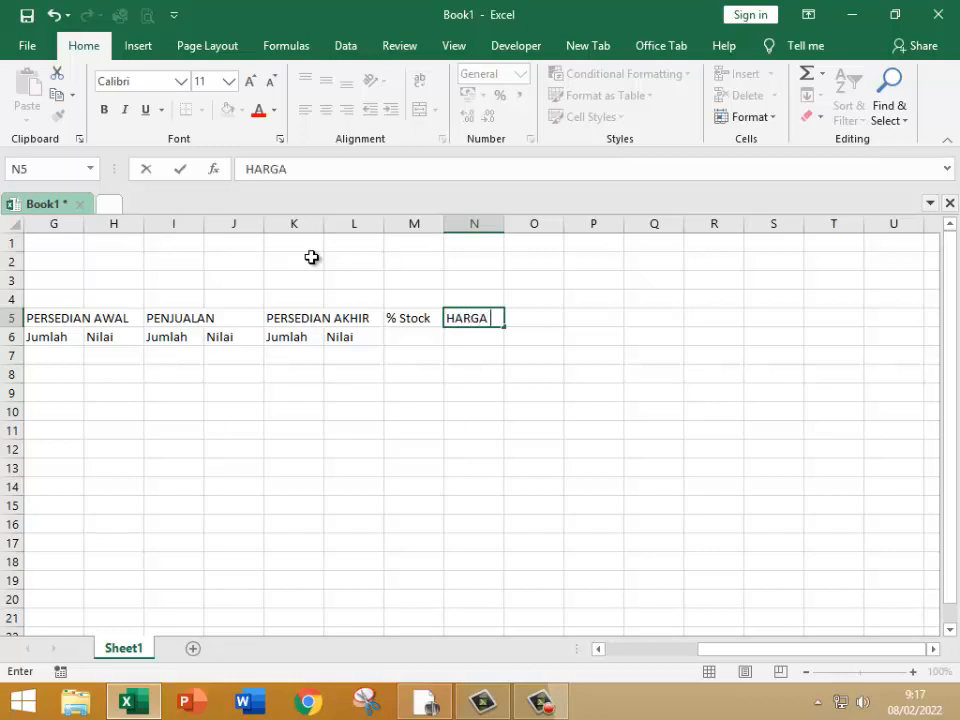
pyautogui.write('POKOK')
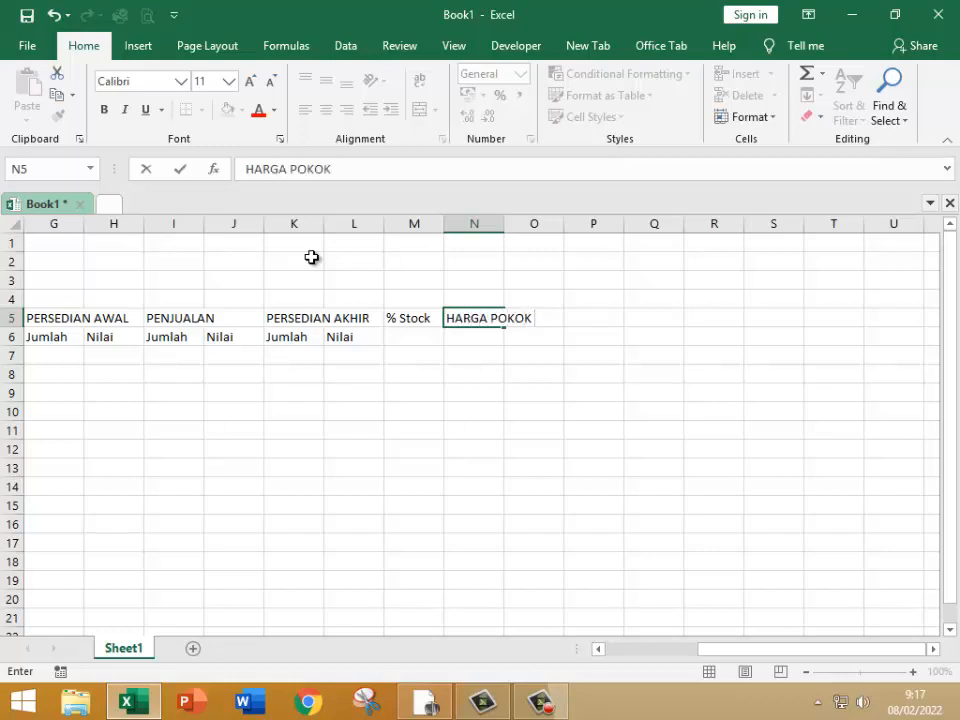
pyautogui.write(' PENJULAN')
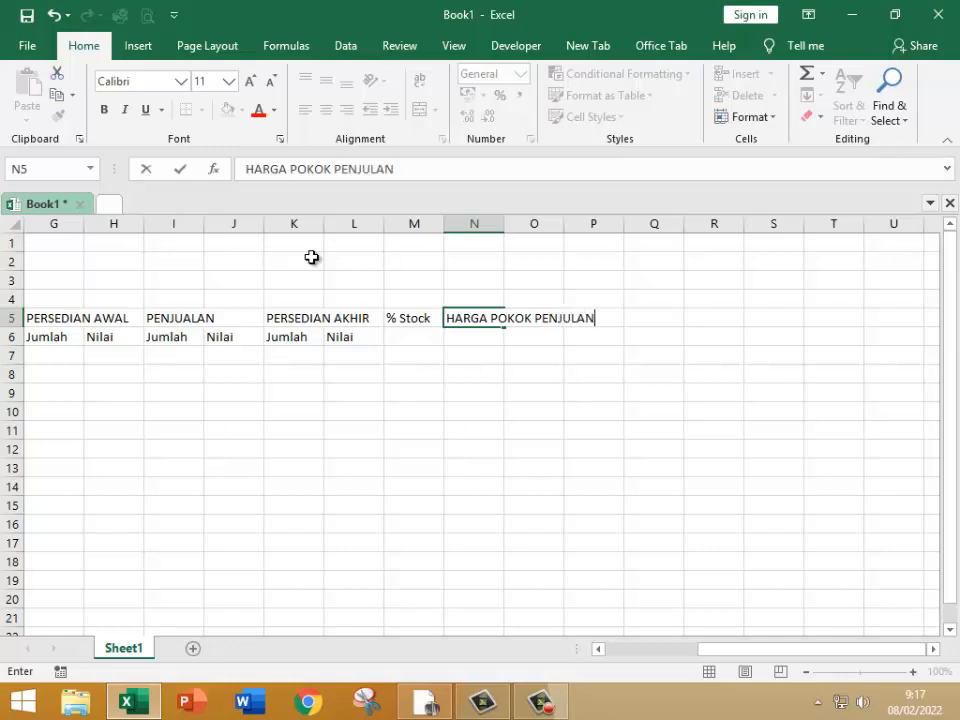
pyautogui.press('BackSpace')
pyautogui.press('BackSpace')
pyautogui.press('BackSpace')
pyautogui.write('ALAN')
pyautogui.press('Tab')
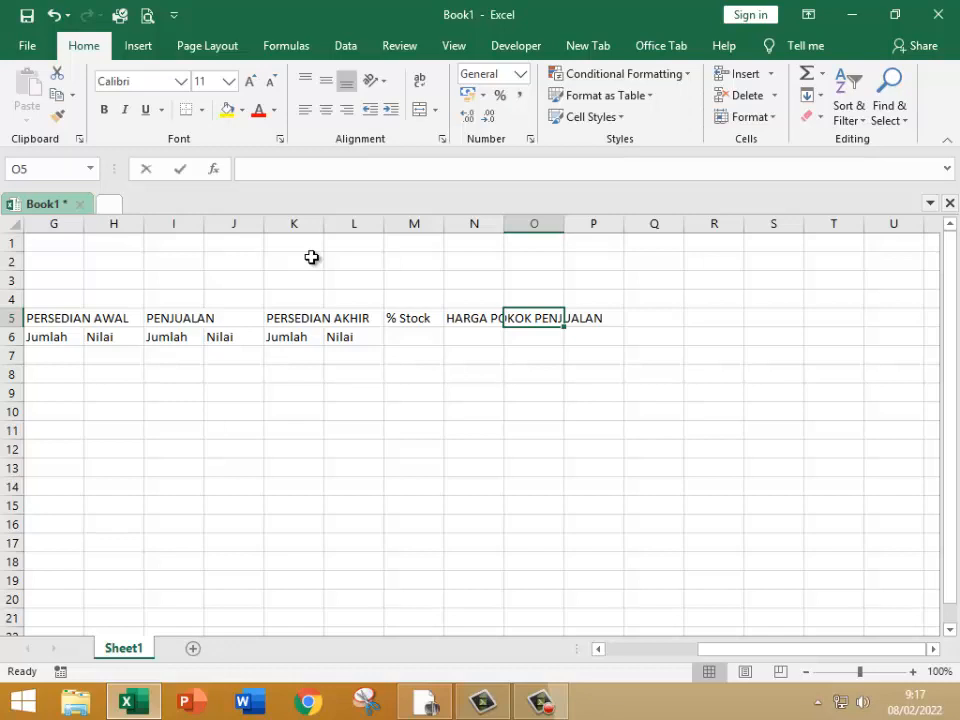
# Step: Enter the column heading PROFIT in cell O5
pyautogui.write('pR')
pyautogui.press('BackSpace')
pyautogui.press('BackSpace')
pyautogui.write('P')
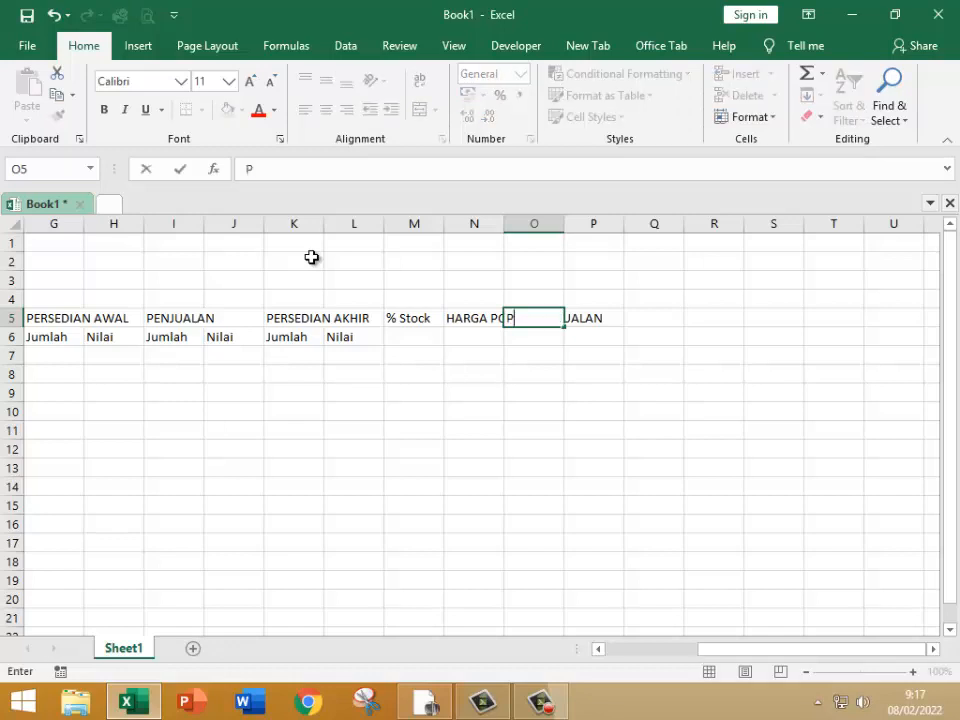
pyautogui.write('ROFIT')
pyautogui.press('Return')
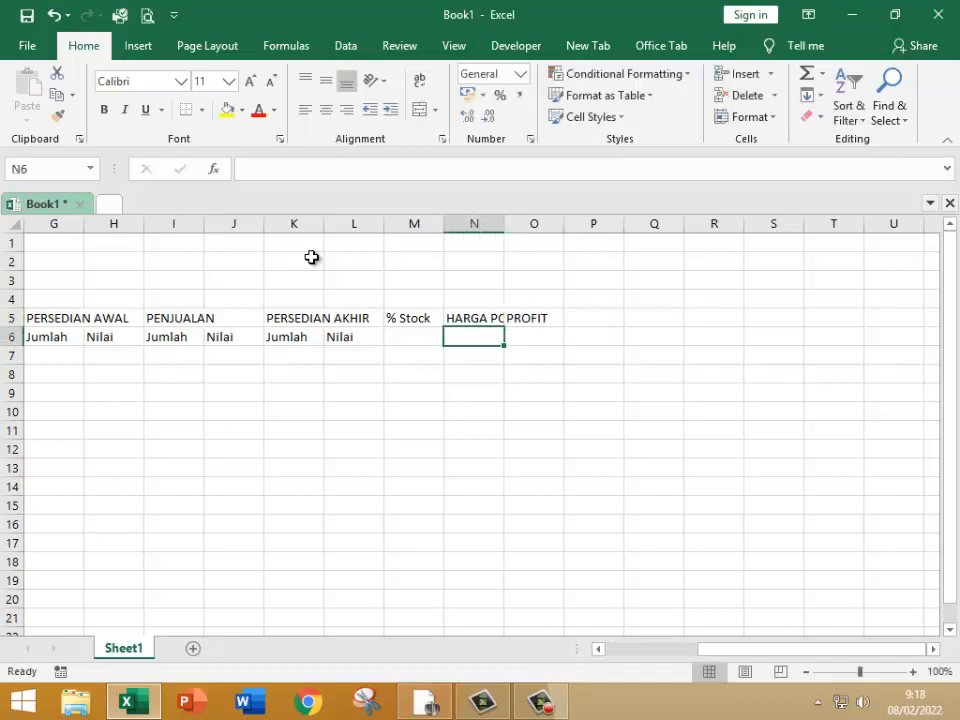
# Step: Merge and center cells A5:A6 holding the NO heading and align its text to the vertical middle
pyautogui.moveTo(718, 650); pyautogui.dragTo(542, 655)
pyautogui.moveTo(41, 317); pyautogui.dragTo(44, 333)
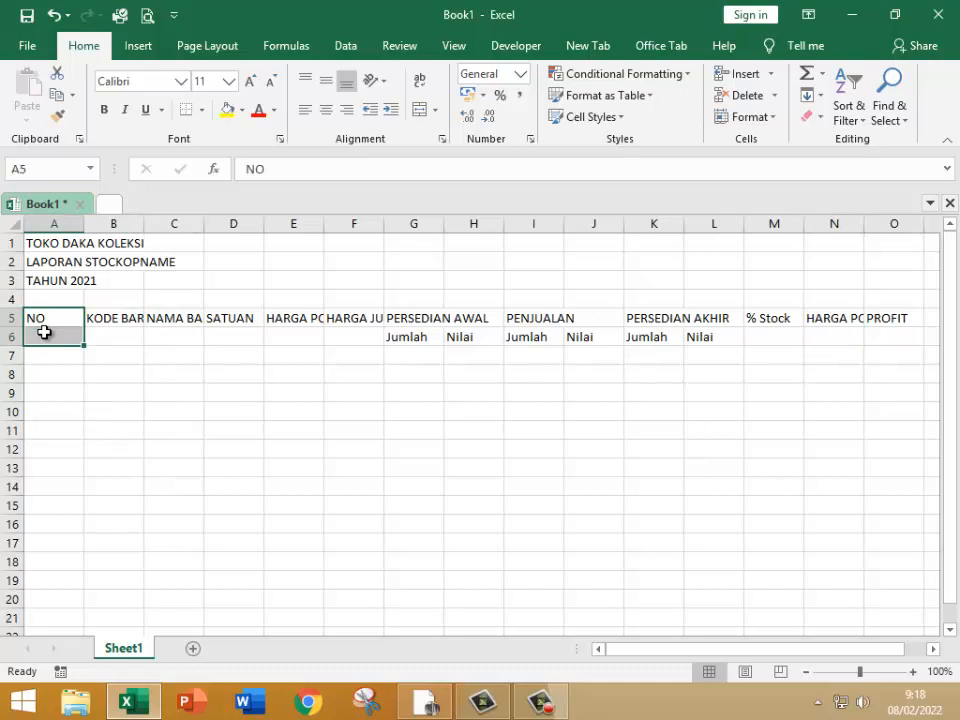
pyautogui.click(422, 110)
pyautogui.click(326, 80)
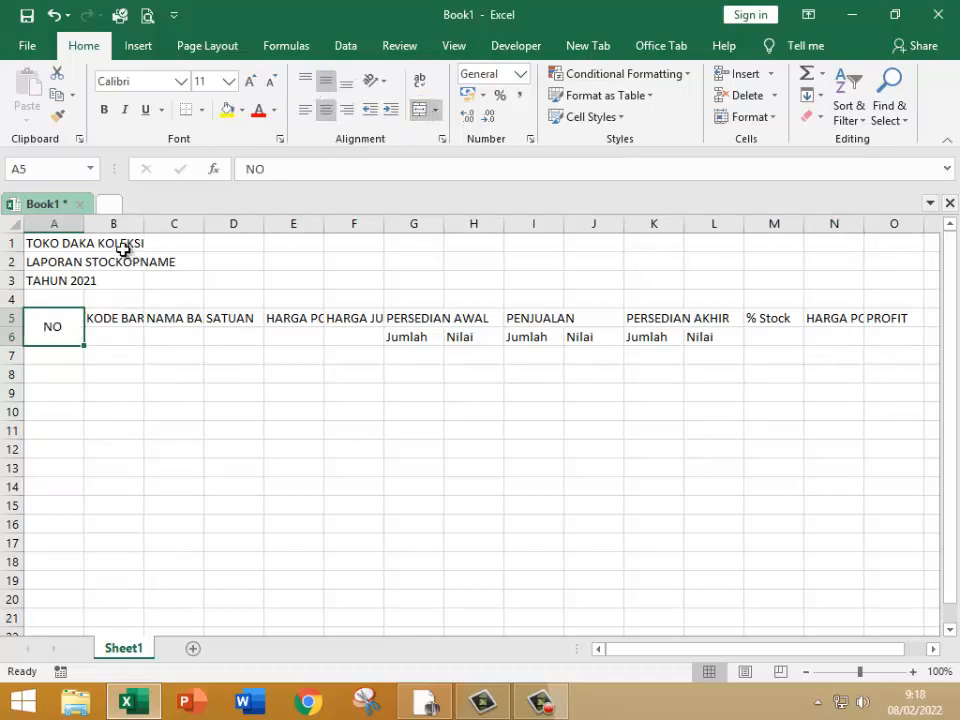
# Step: Copy the NO heading's merged format to KODE BARANG in B5 and wrap its text
pyautogui.click(57, 115)
pyautogui.click(119, 316)
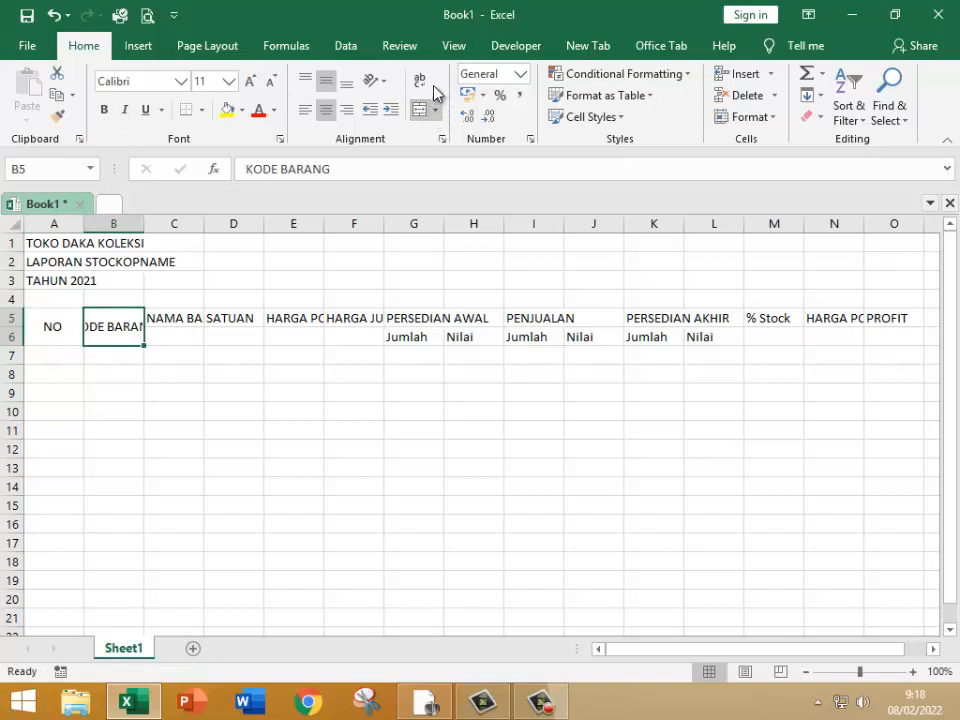
pyautogui.click(388, 83)
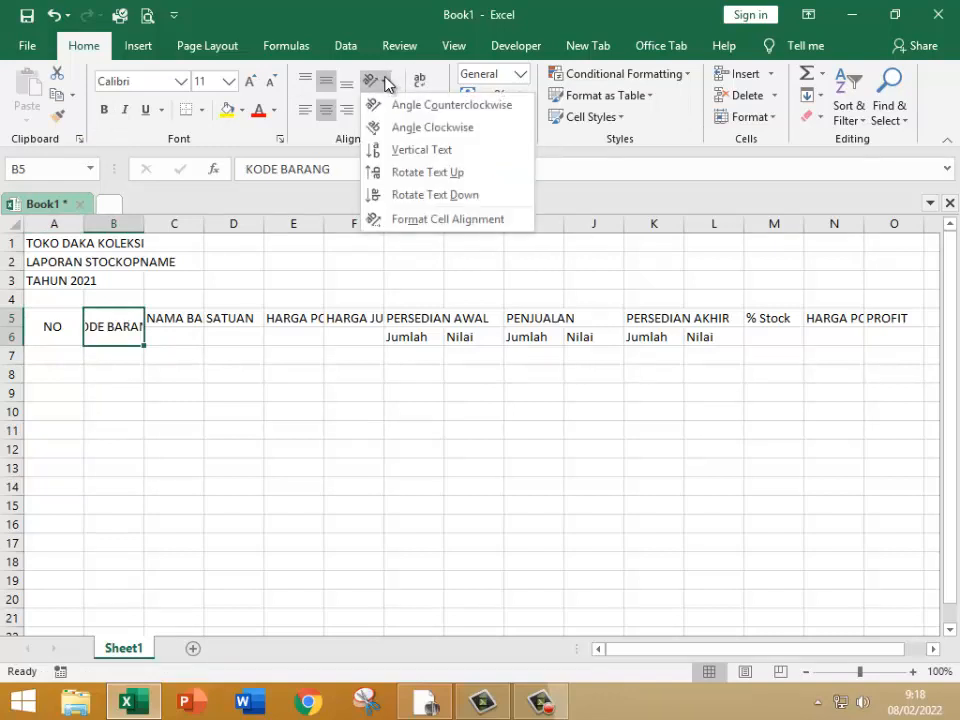
pyautogui.click(386, 83)
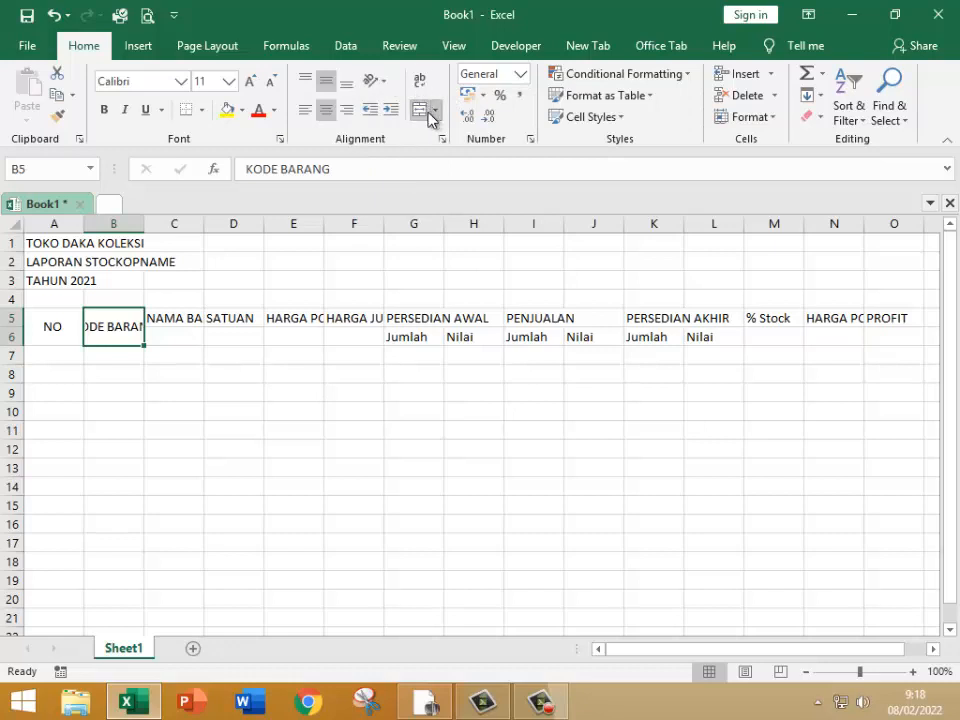
pyautogui.click(419, 86)
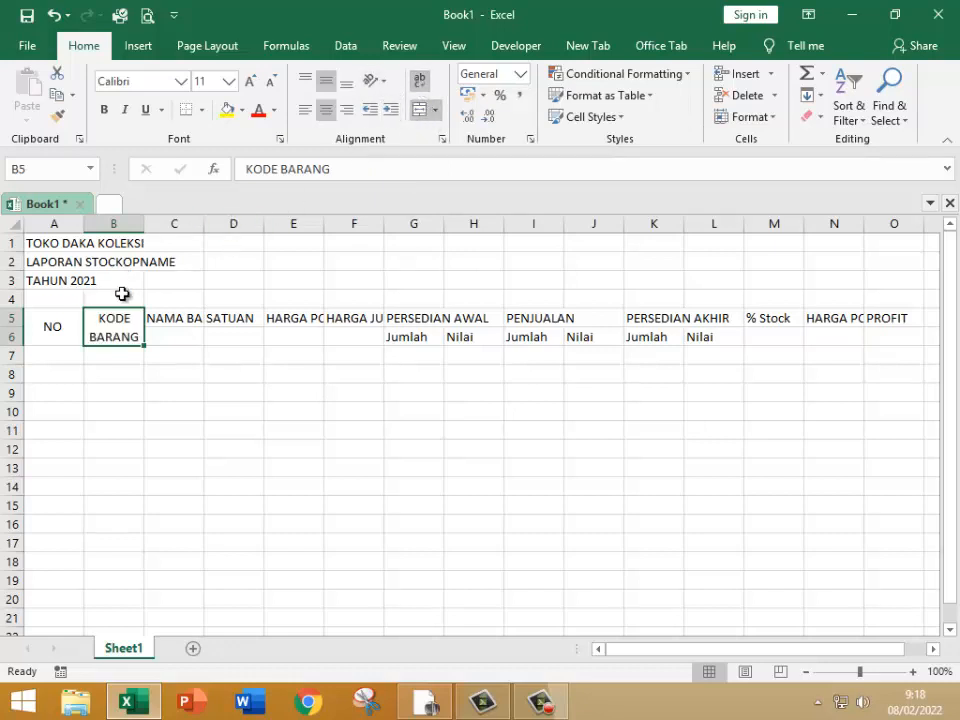
# Step: Copy the KODE BARANG heading's merged, wrapped format to NAMA BARANG, SATUAN, HARGA POKOK SATUAN and HARGA JUAL SATUAN in C5:F5
pyautogui.click(57, 116)
pyautogui.click(165, 315)
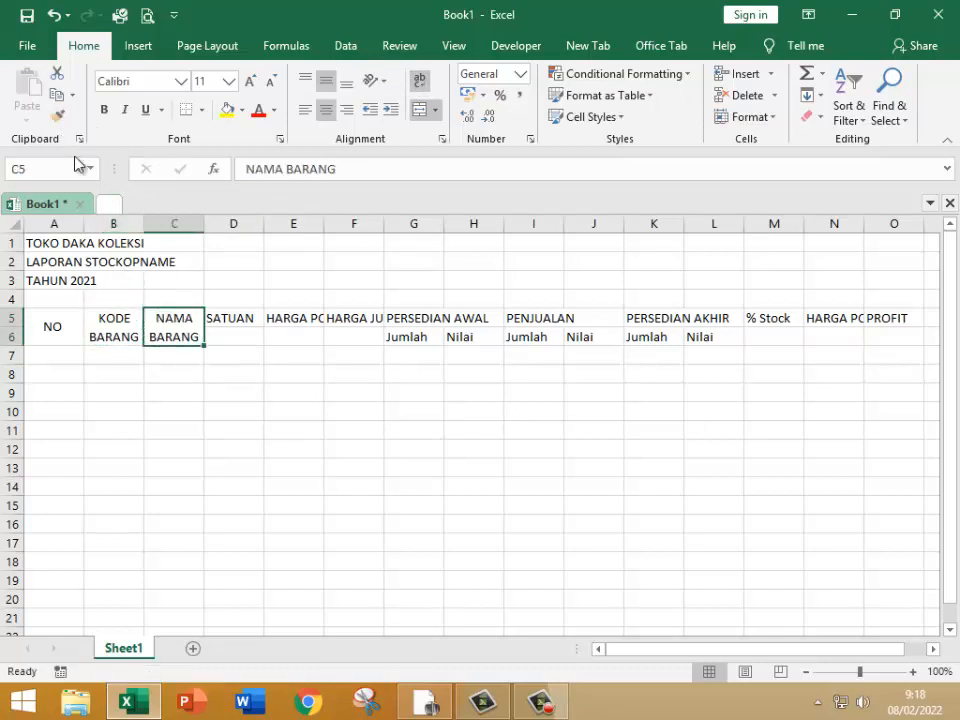
pyautogui.click(57, 116)
pyautogui.click(218, 319)
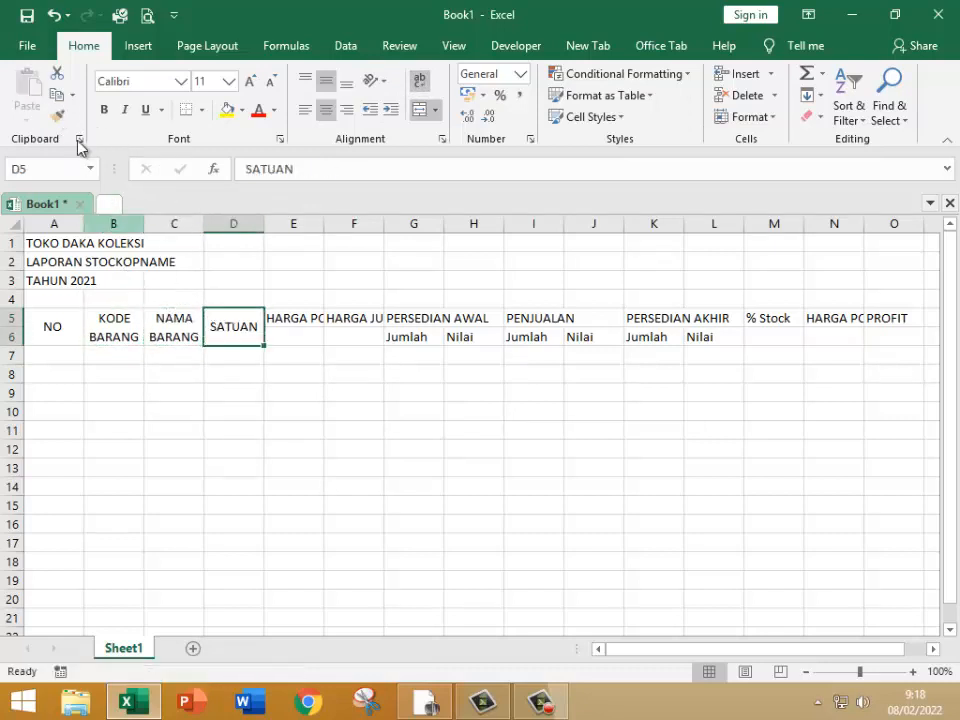
pyautogui.click(57, 116)
pyautogui.click(278, 315)
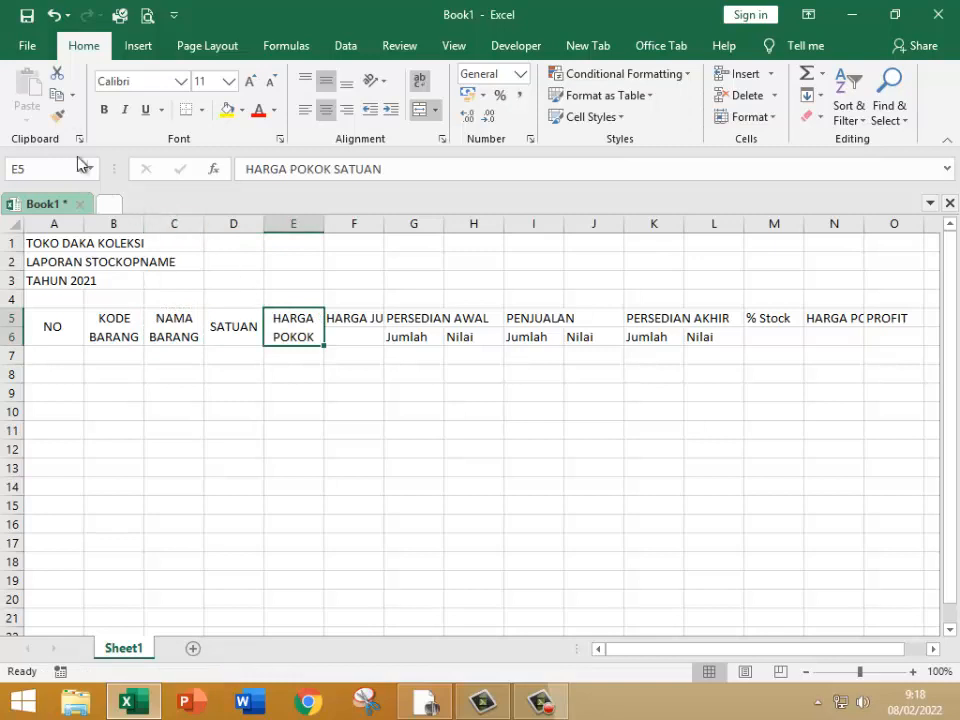
pyautogui.click(57, 116)
pyautogui.click(354, 323)
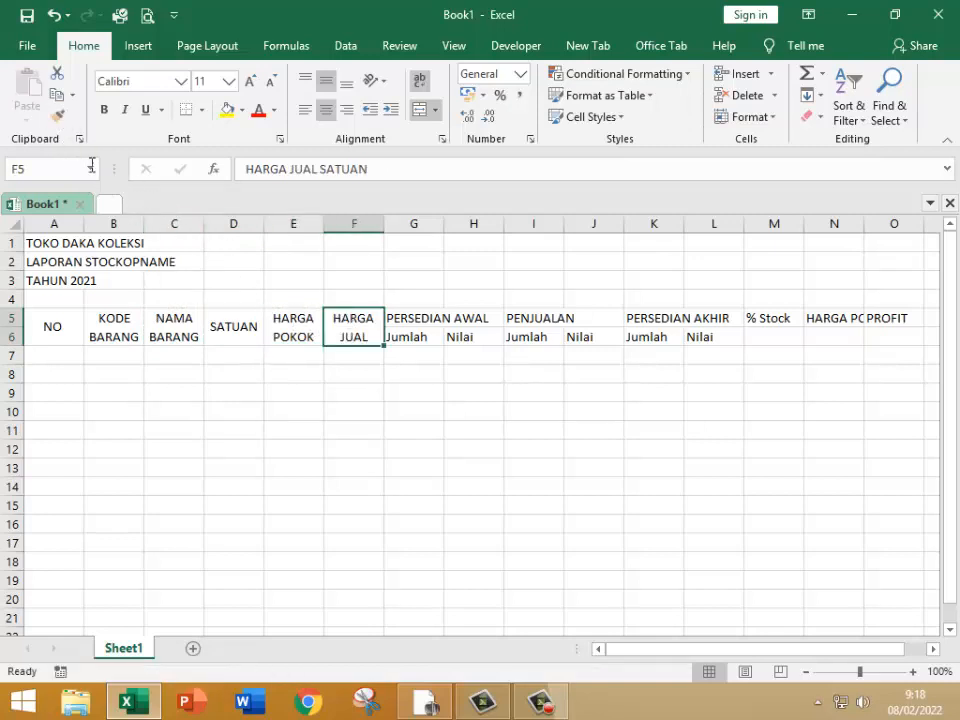
# Step: Apply the same merged, wrapped heading format to PERSEDIAN AWAL in G5 and % Stock in M5
pyautogui.click(57, 116)
pyautogui.click(400, 318)
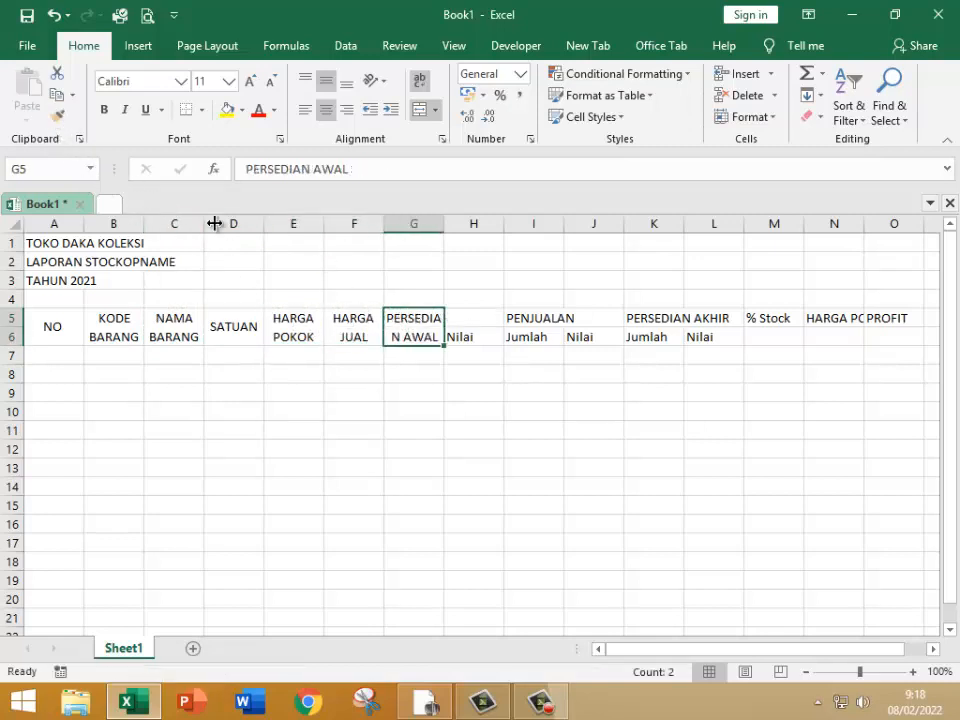
pyautogui.click(57, 116)
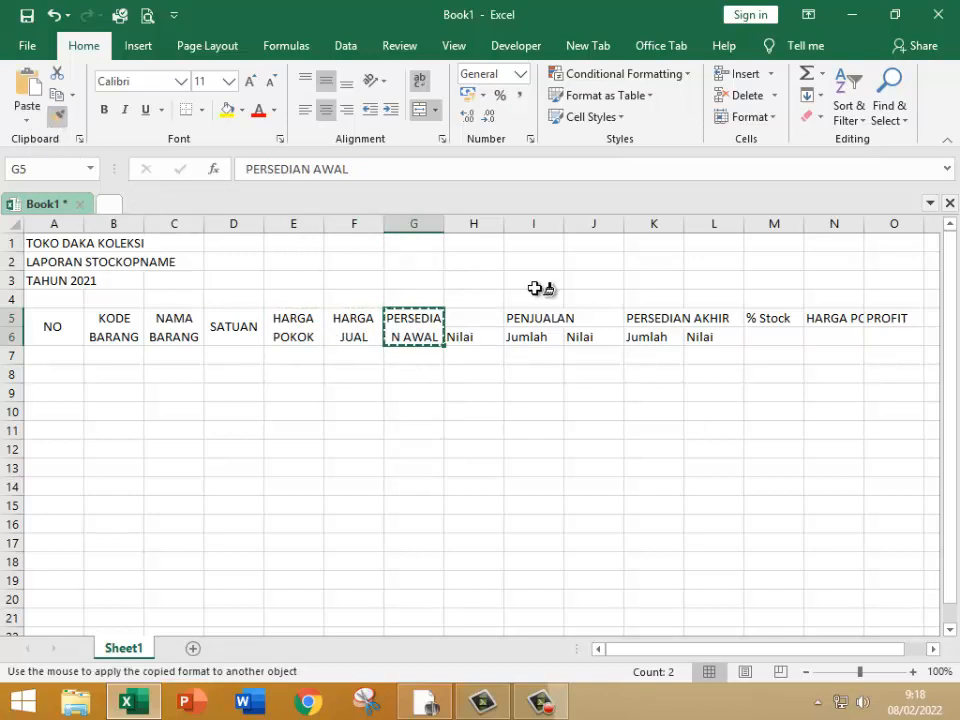
pyautogui.click(768, 318)
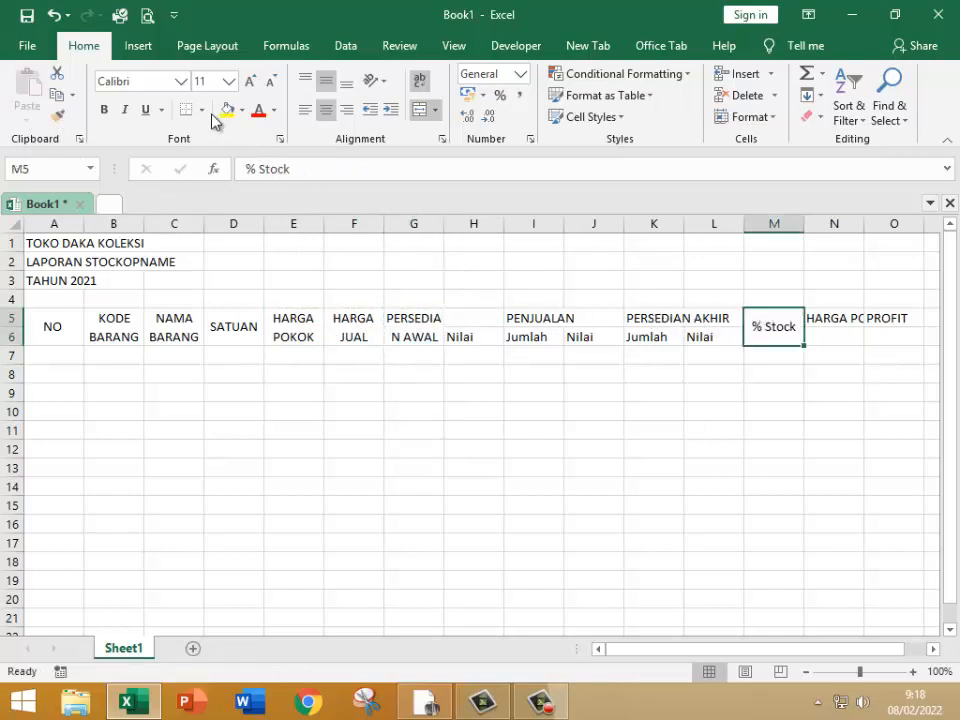
# Step: Copy the % Stock heading's merged, wrapped format to HARGA POKOK PENJUALAN in N5 and PROFIT in O5
pyautogui.click(60, 118)
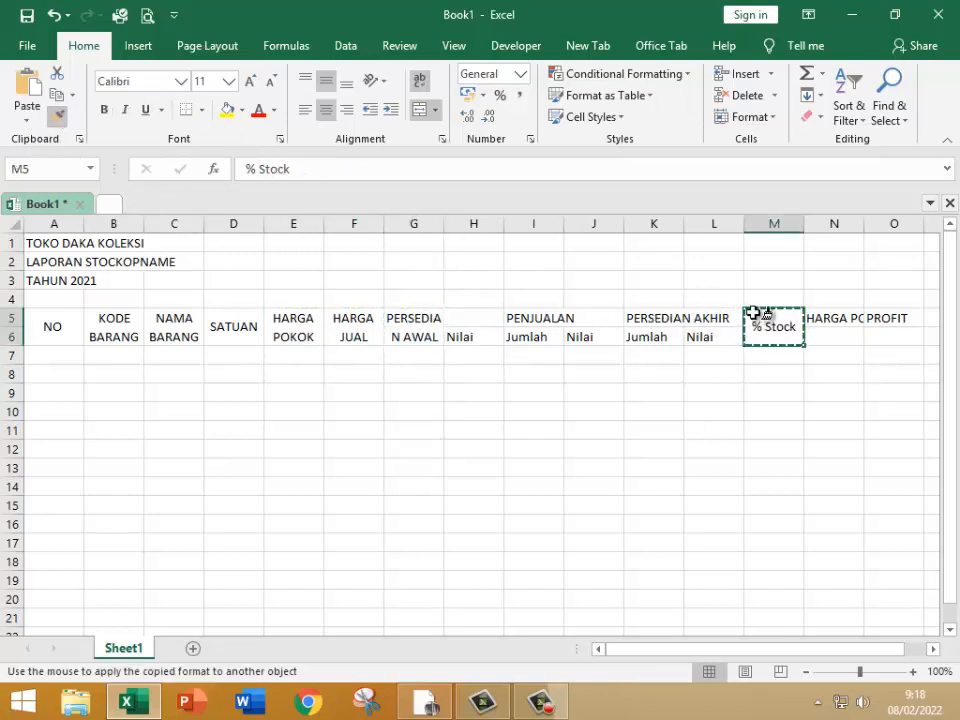
pyautogui.click(826, 319)
pyautogui.click(57, 116)
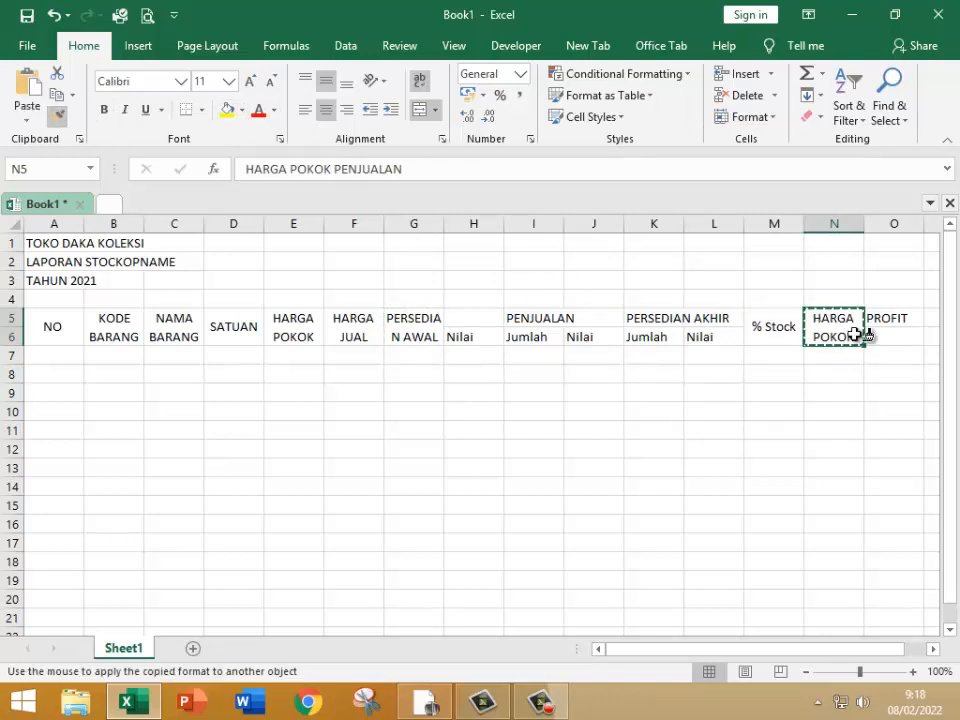
pyautogui.click(878, 314)
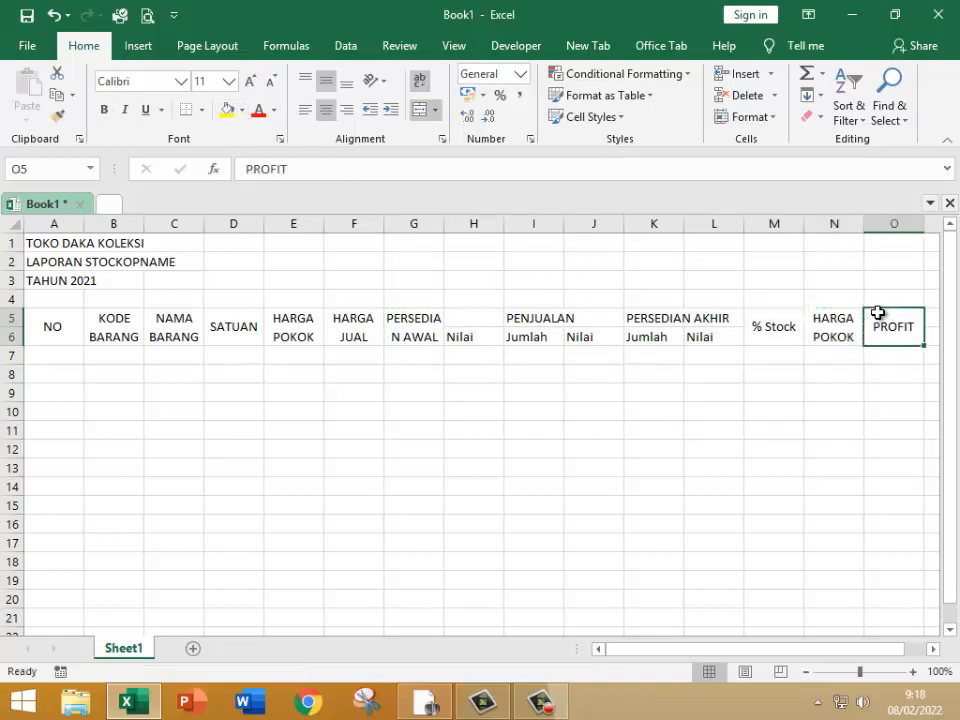
pyautogui.click(488, 317)
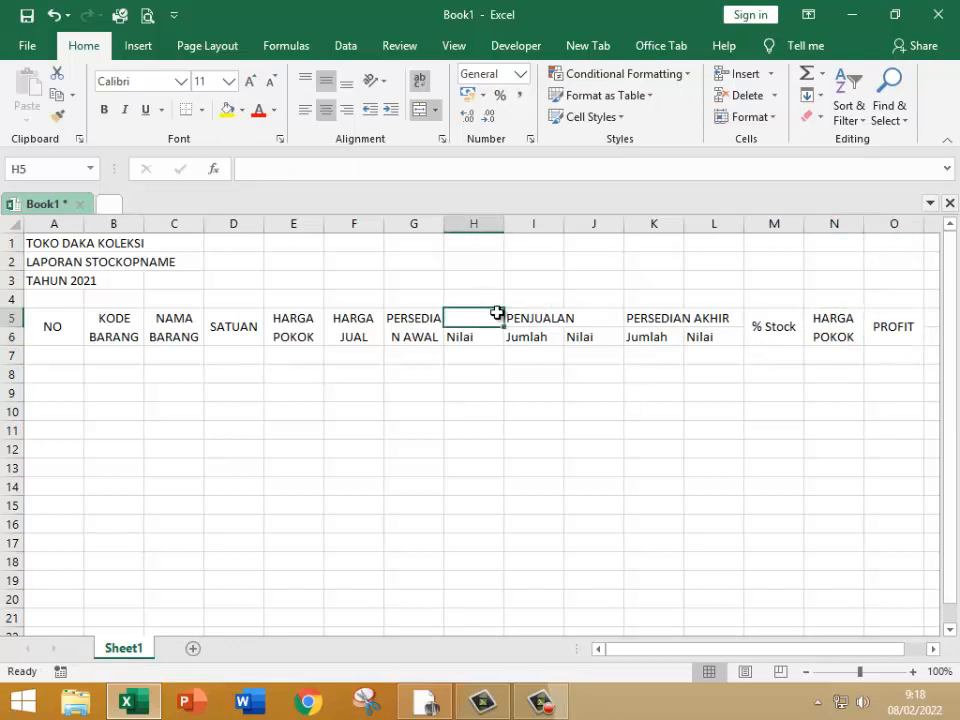
pyautogui.moveTo(517, 312); pyautogui.dragTo(529, 315)
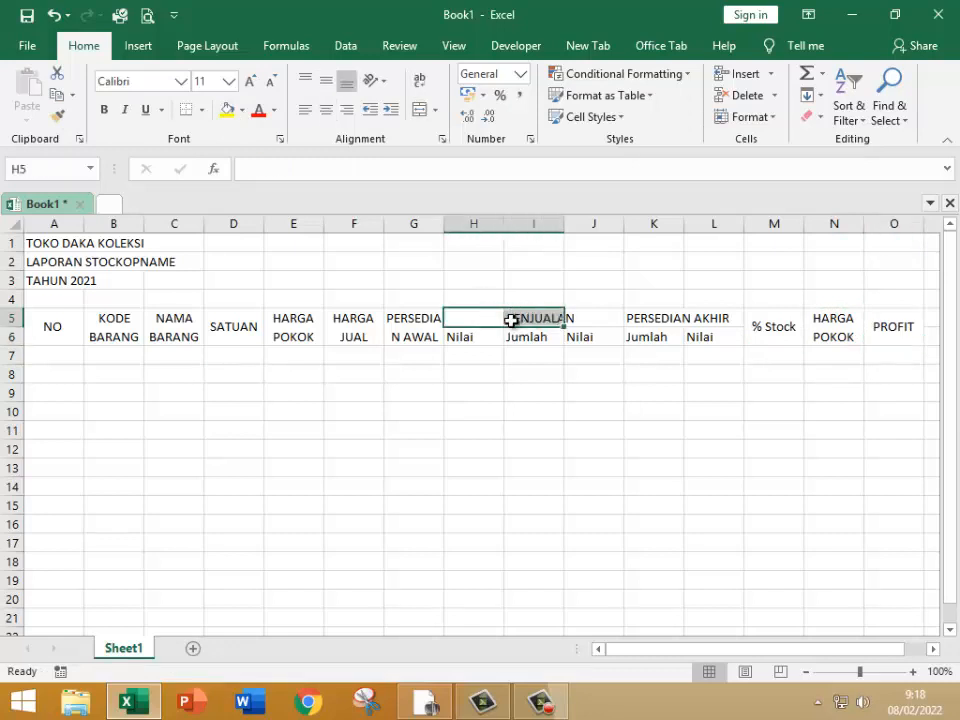
pyautogui.click(405, 332)
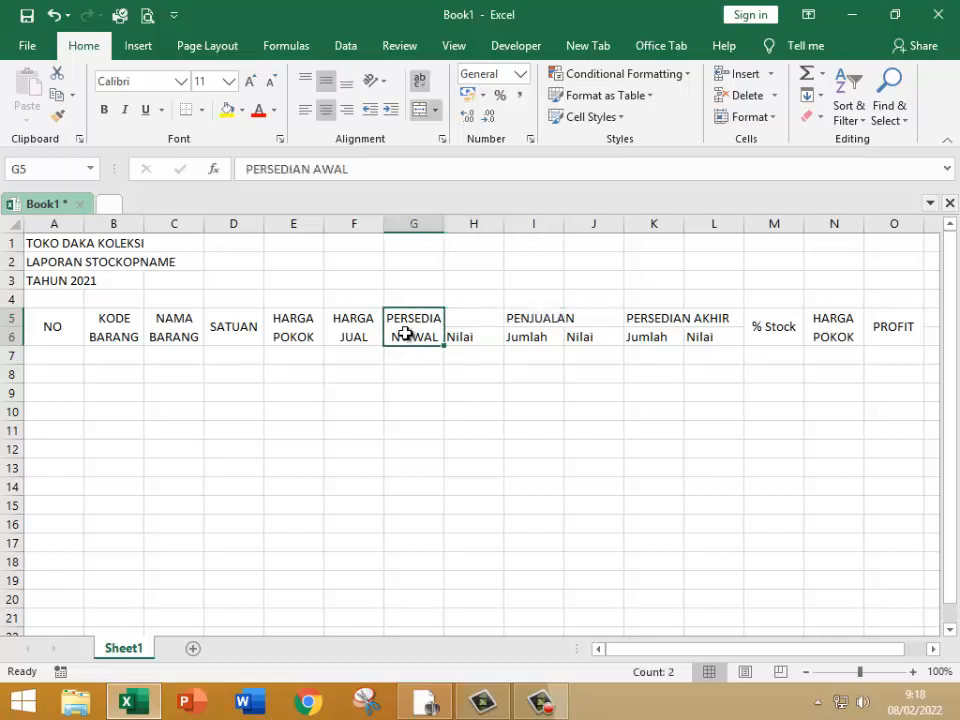
pyautogui.click(474, 337)
# Step: Merge and center the PENJUALAN heading across I5:J5 and the PERSEDIAN AKHIR heading across K5:L5
pyautogui.moveTo(523, 322); pyautogui.dragTo(591, 311)
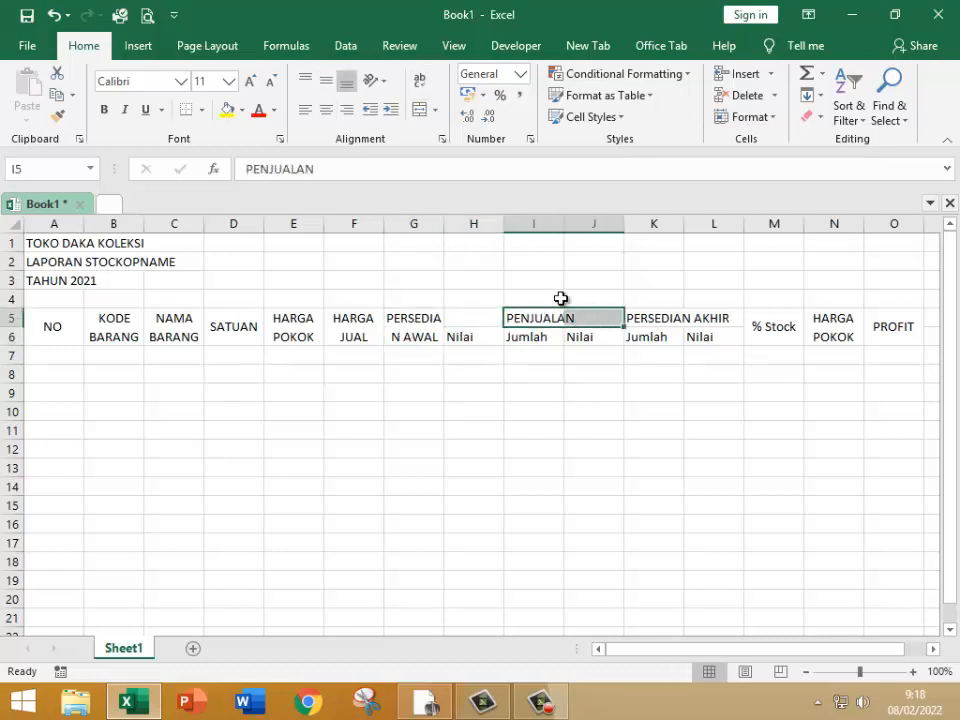
pyautogui.click(418, 124)
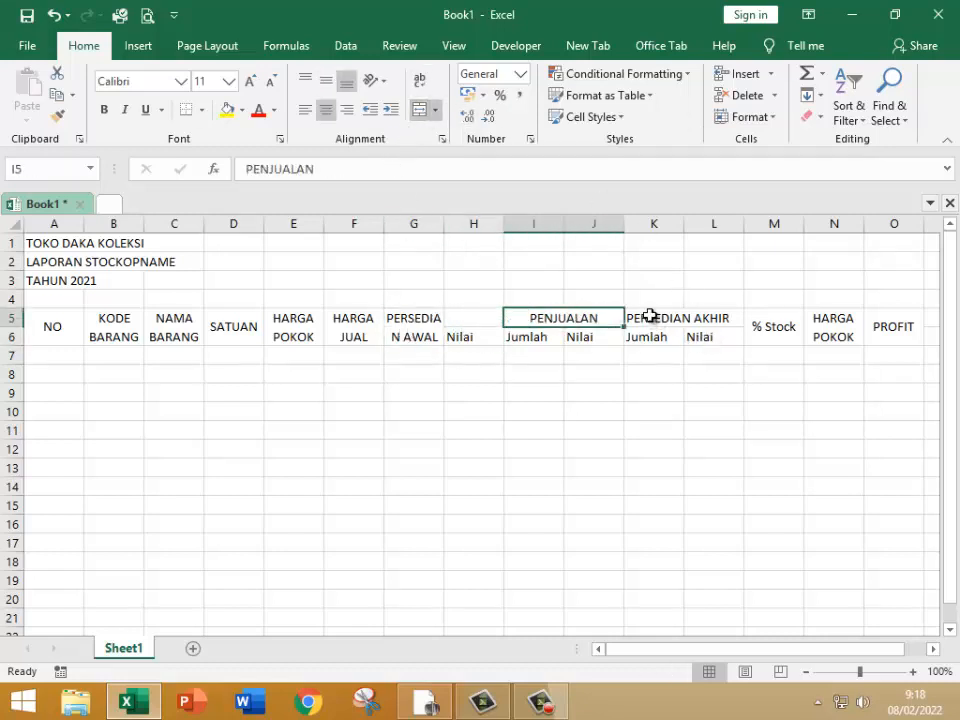
pyautogui.moveTo(649, 315); pyautogui.dragTo(700, 316)
pyautogui.click(421, 112)
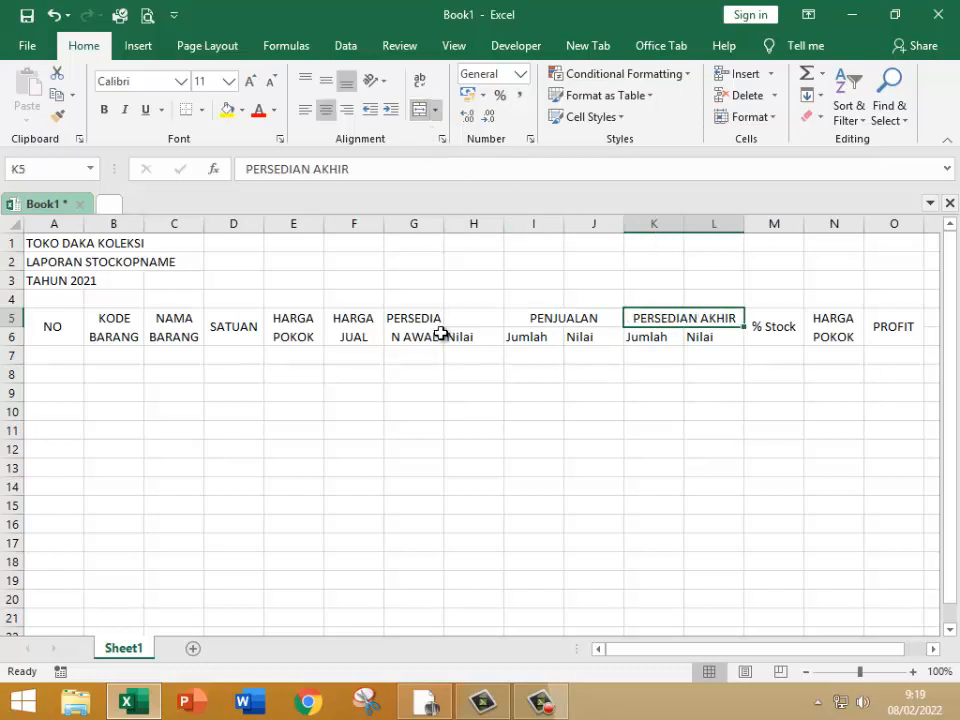
# Step: Unmerge the PERSEDIAN AWAL heading from G5:G6 and merge and center it across G5:H5 instead
pyautogui.click(417, 317)
pyautogui.click(424, 111)
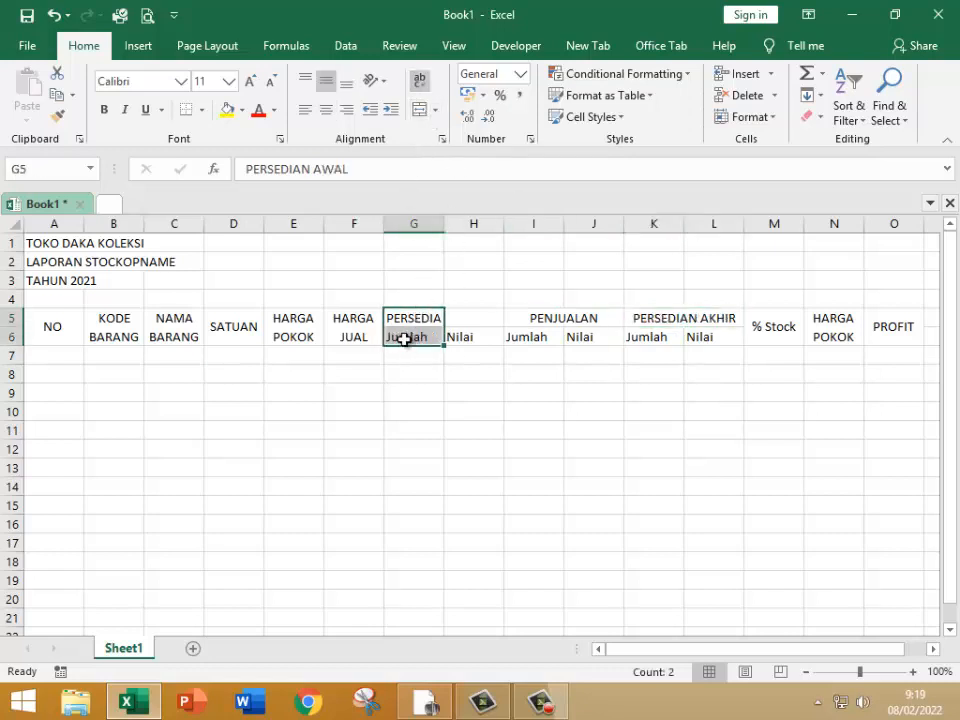
pyautogui.moveTo(441, 311); pyautogui.dragTo(456, 306)
pyautogui.click(424, 111)
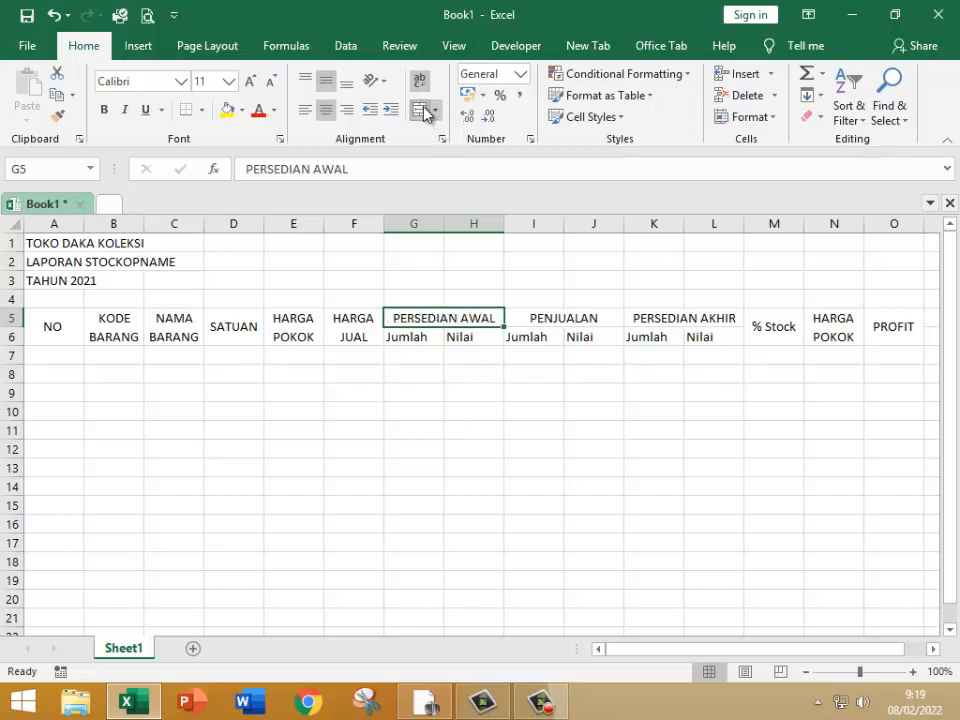
pyautogui.click(452, 354)
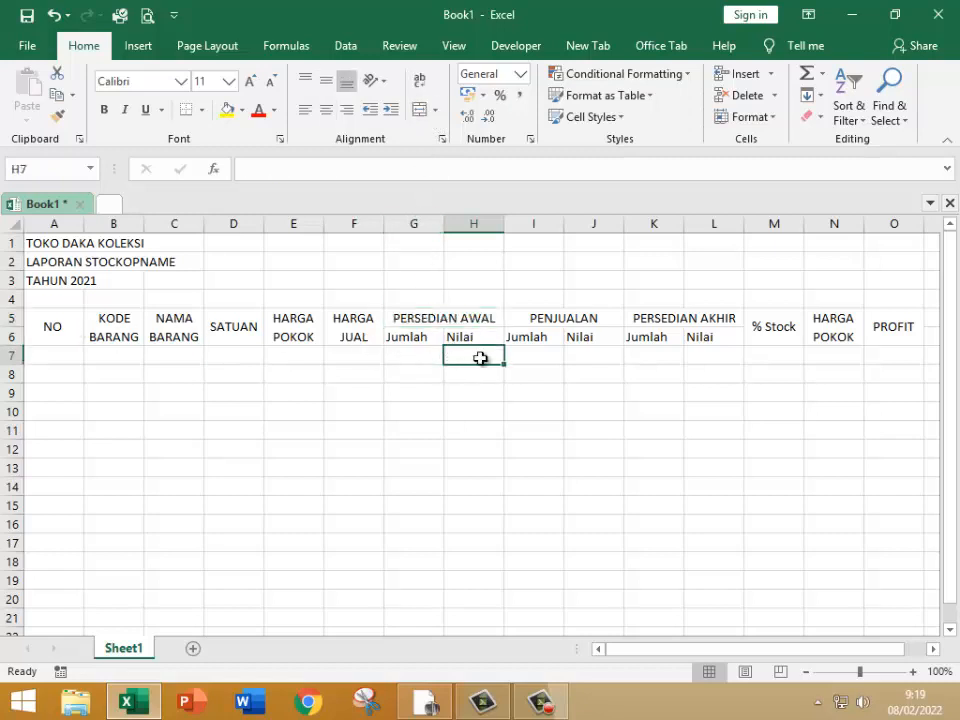
# Step: Center the Jumlah and Nilai subheadings in G6:L6 horizontally
pyautogui.moveTo(424, 337); pyautogui.dragTo(701, 334)
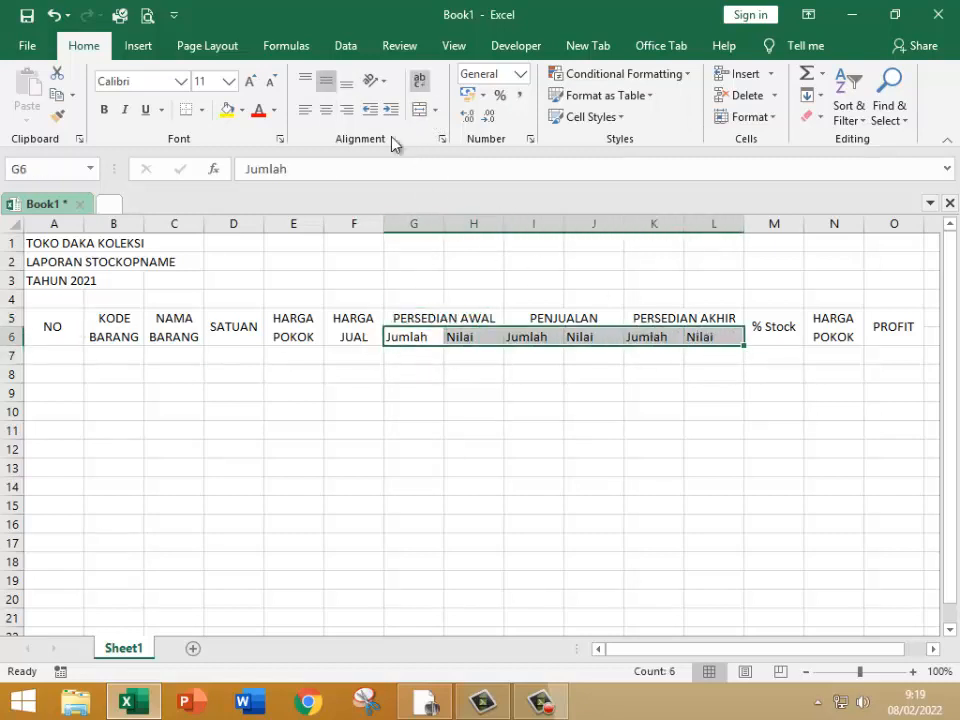
pyautogui.click(326, 113)
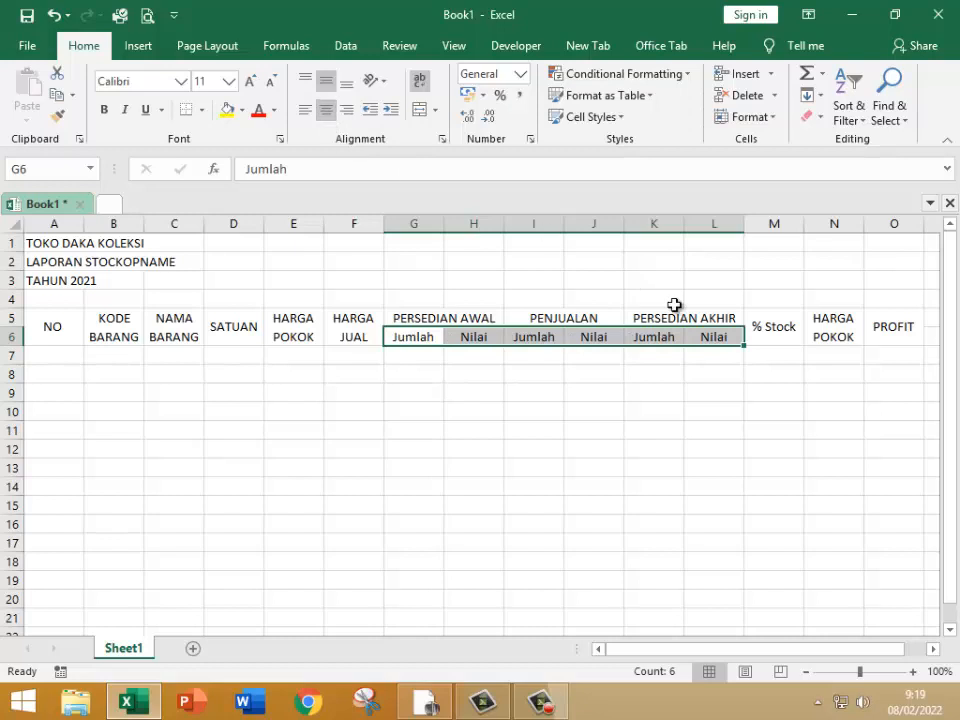
pyautogui.click(849, 448)
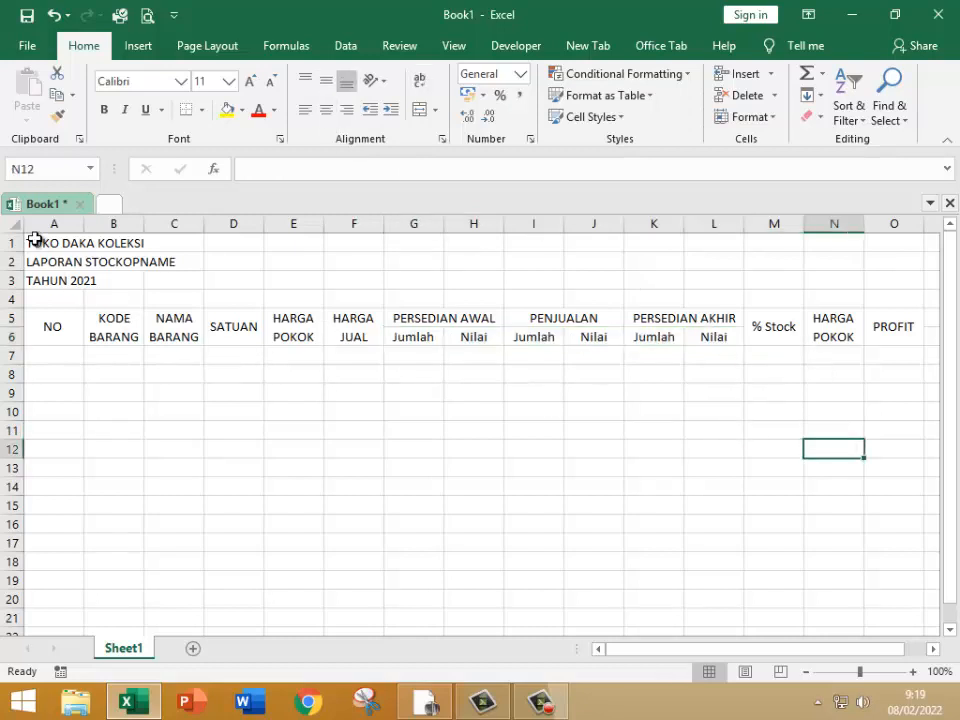
# Step: Format the three title rows in A1:O3 with the Center Across Selection horizontal alignment
pyautogui.moveTo(32, 240); pyautogui.dragTo(868, 273)
pyautogui.rightClick(868, 273)
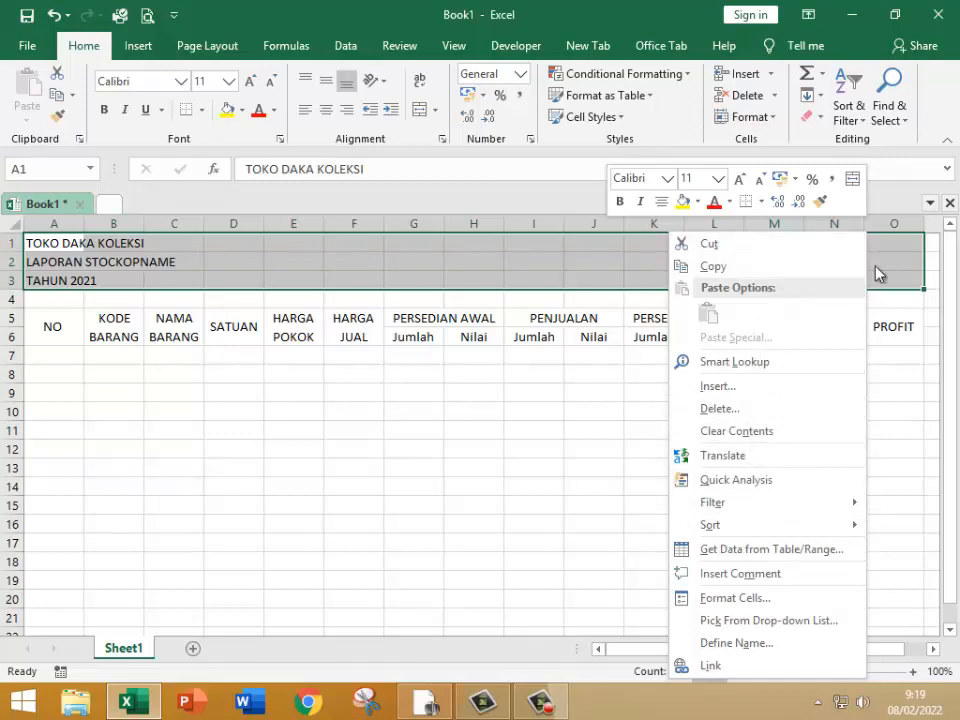
pyautogui.click(729, 597)
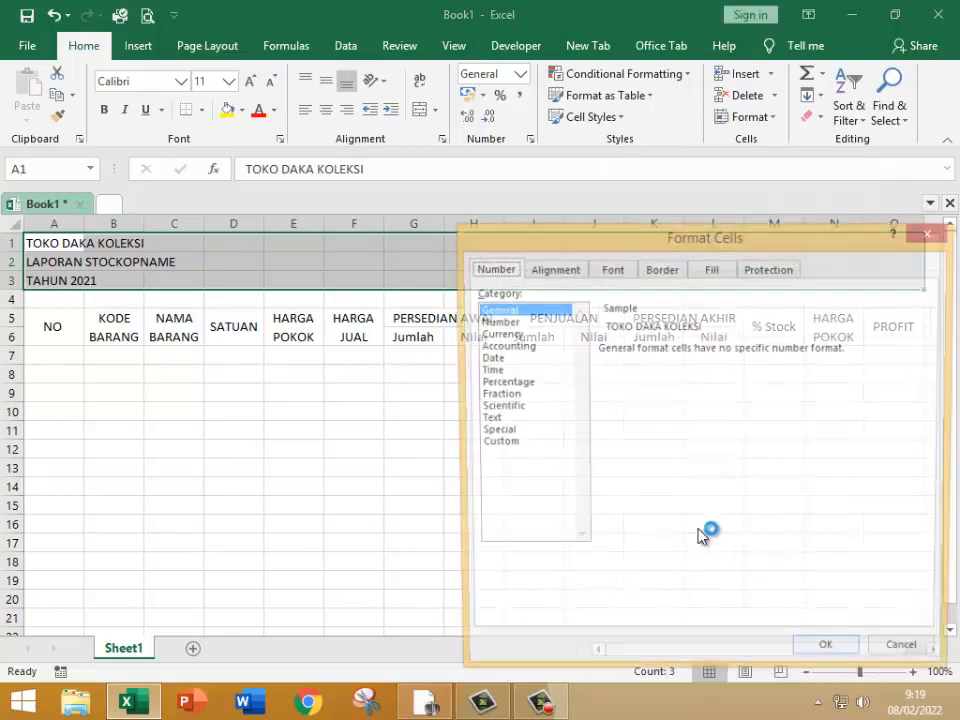
pyautogui.click(550, 270)
pyautogui.click(549, 329)
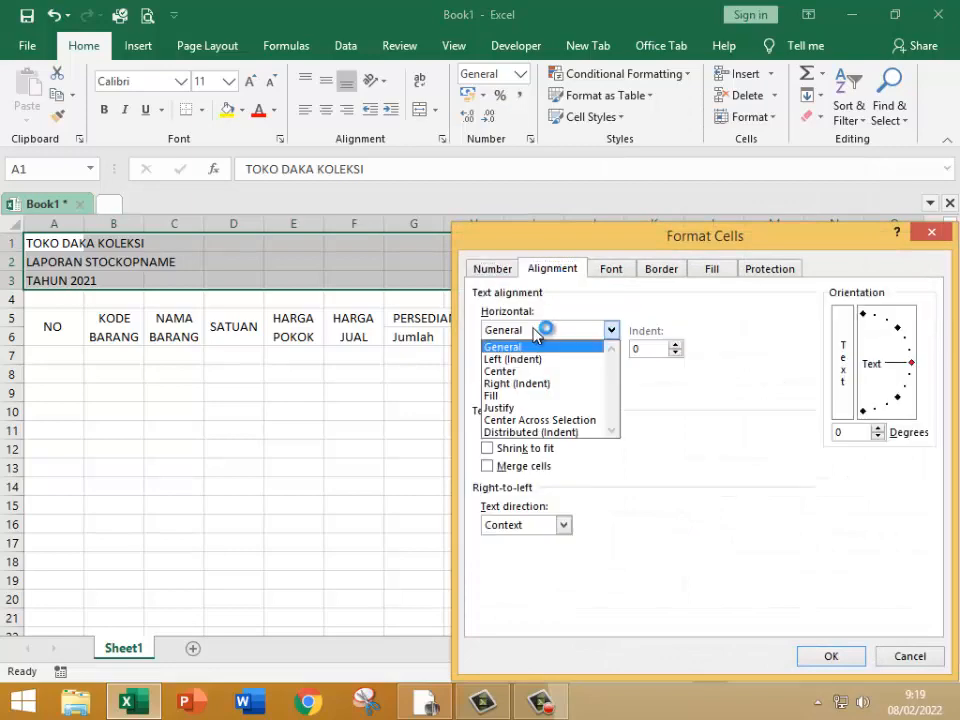
pyautogui.click(550, 420)
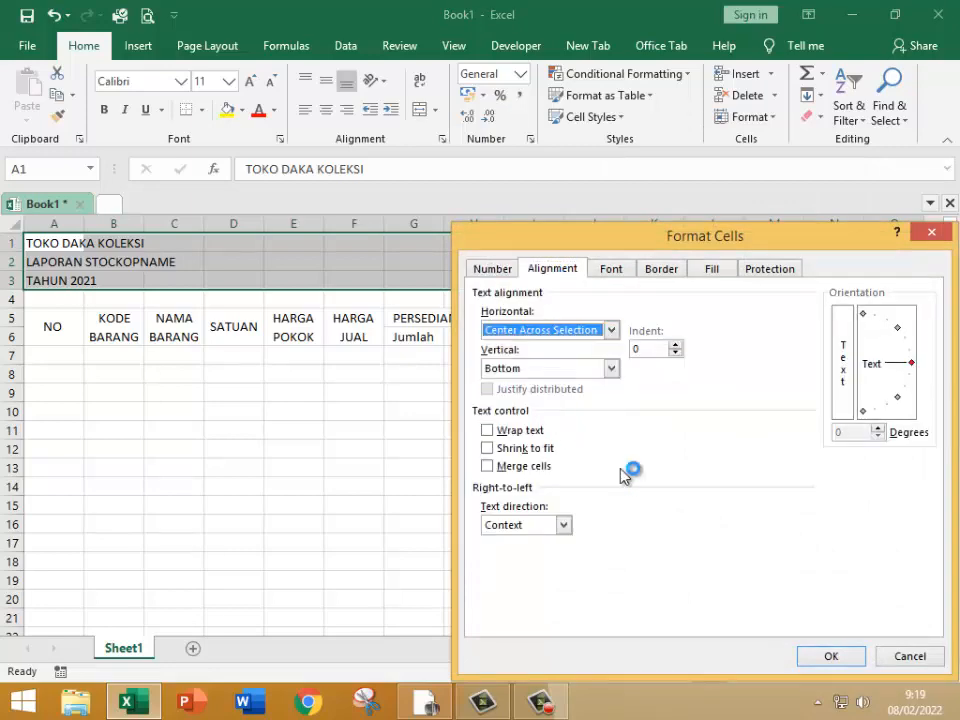
pyautogui.click(829, 657)
pyautogui.moveTo(525, 470); pyautogui.dragTo(488, 464)
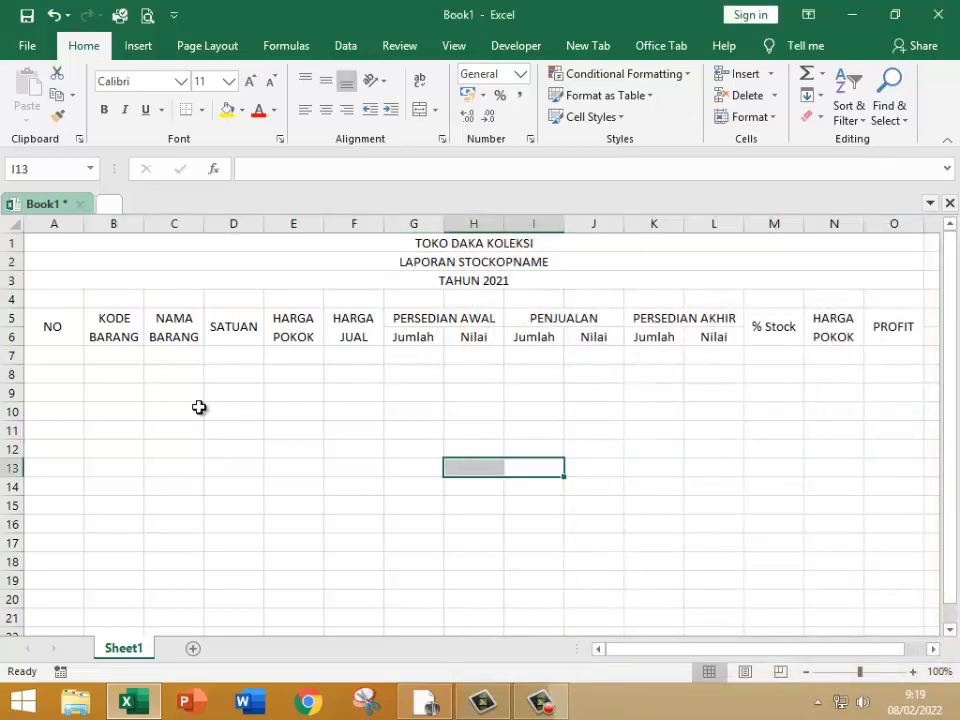
# Step: Narrow the NO column to fit its heading and number cells A7:A11 from 1 to 5
pyautogui.click(56, 358)
pyautogui.moveTo(90, 222); pyautogui.dragTo(51, 224)
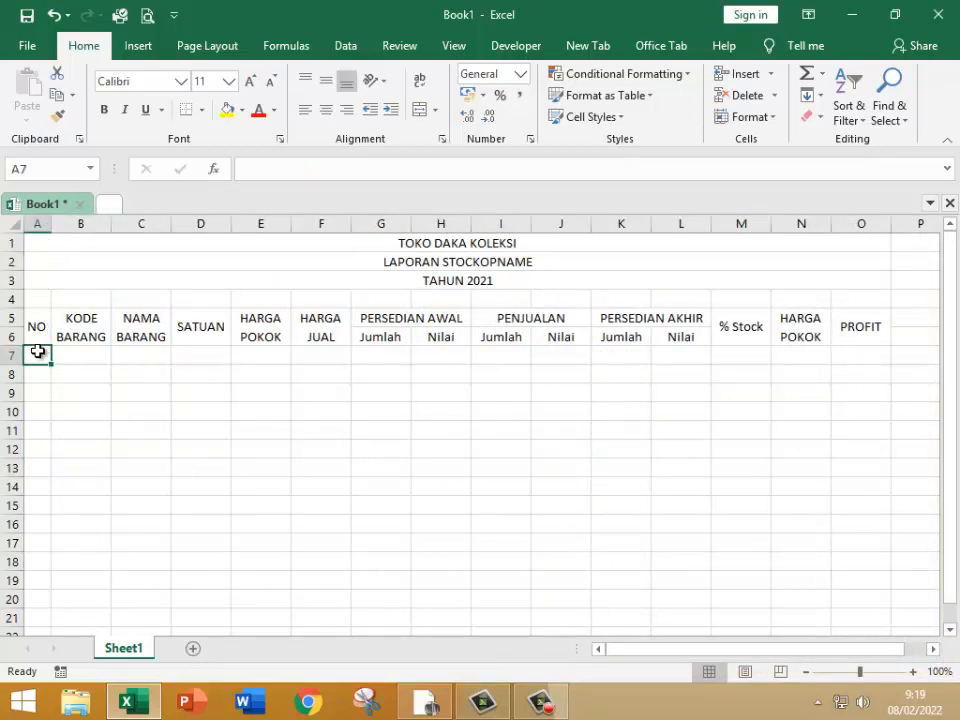
pyautogui.write('1')
pyautogui.press('Return')
pyautogui.write('2')
pyautogui.press('Return')
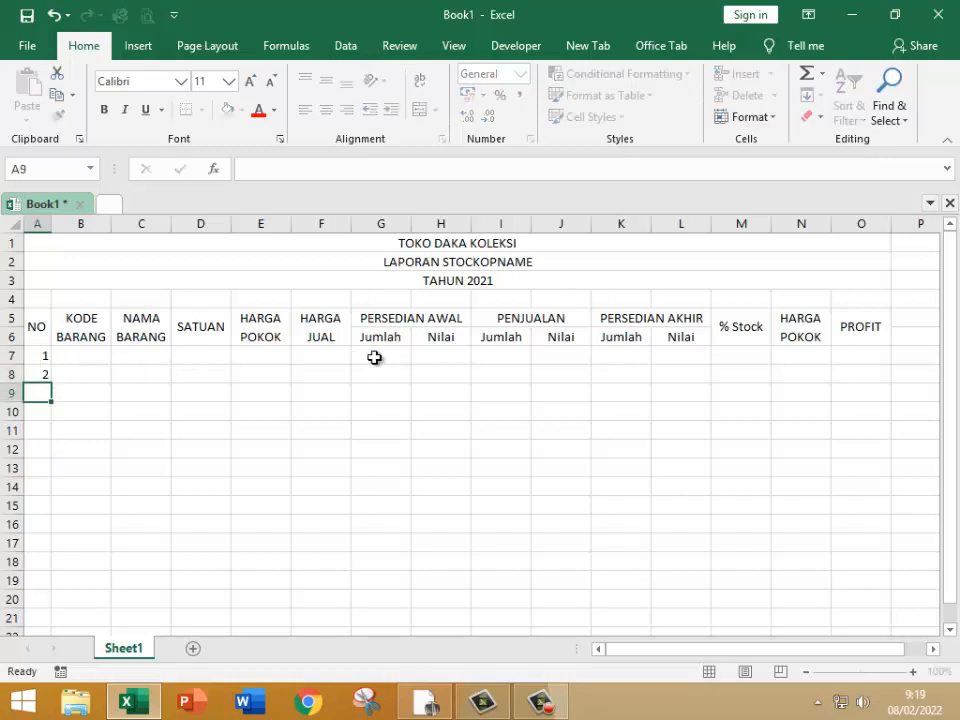
pyautogui.moveTo(30, 355); pyautogui.dragTo(50, 438)
# Step: Enter the item codes BB302, BB304, BB303, BB305 and BB301 in the KODE BARANG column, cells B7:B11
pyautogui.click(85, 359)
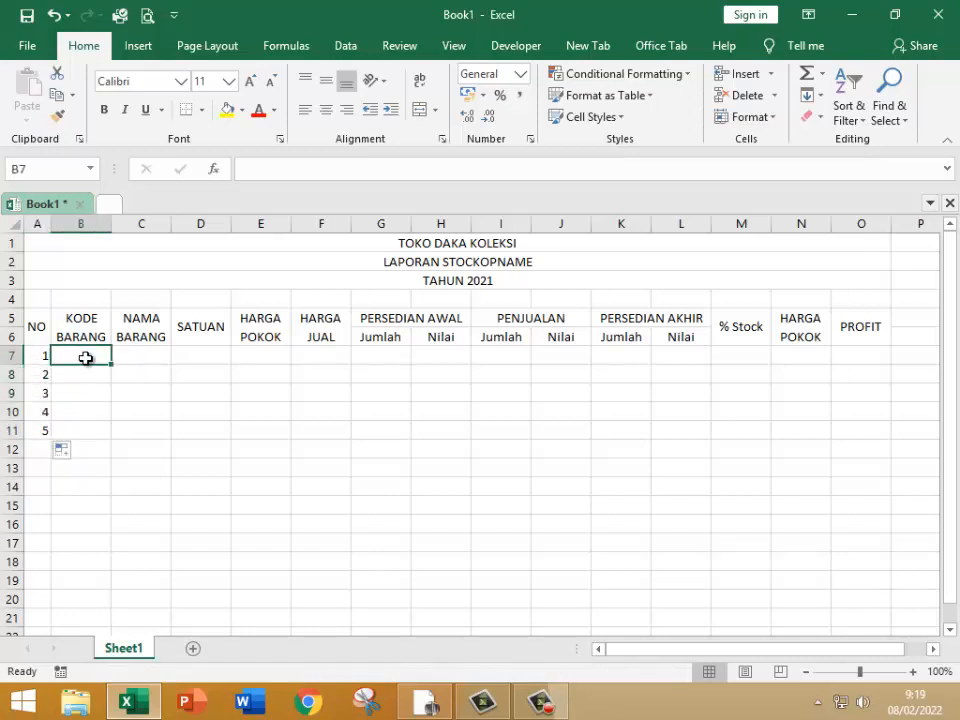
pyautogui.write('bb')
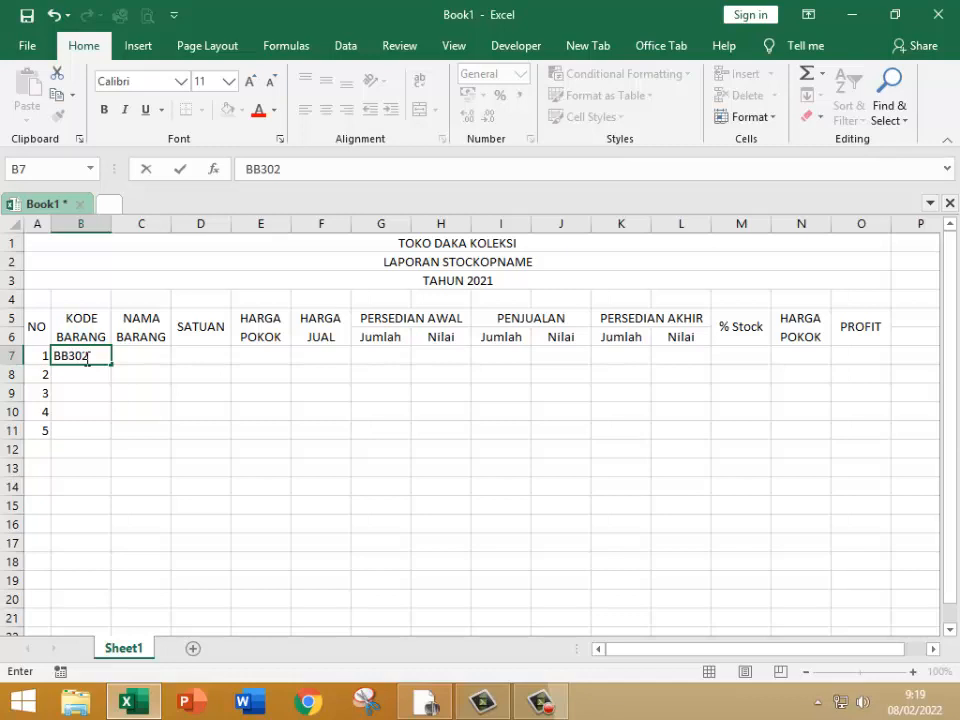
pyautogui.write('302')
pyautogui.press('Return')
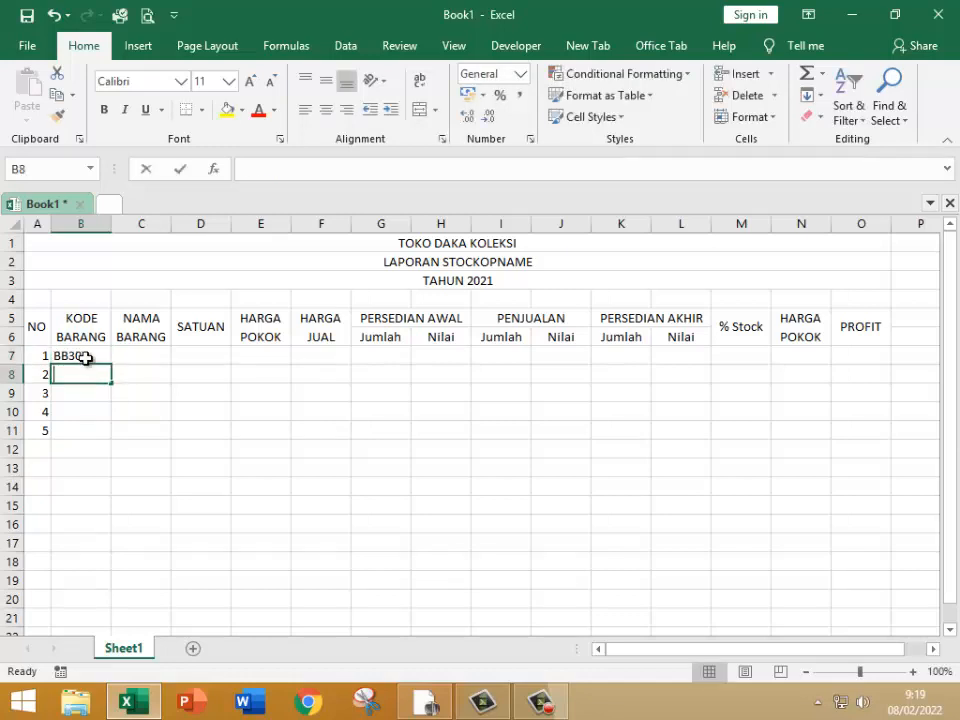
pyautogui.write('BB')
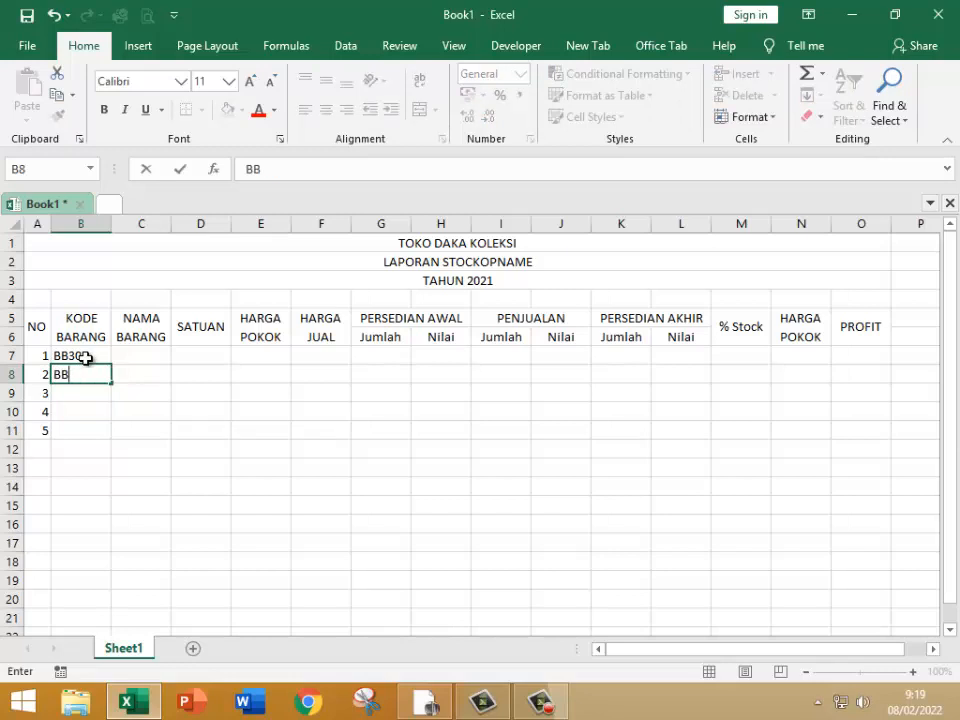
pyautogui.write('304')
pyautogui.press('Return')
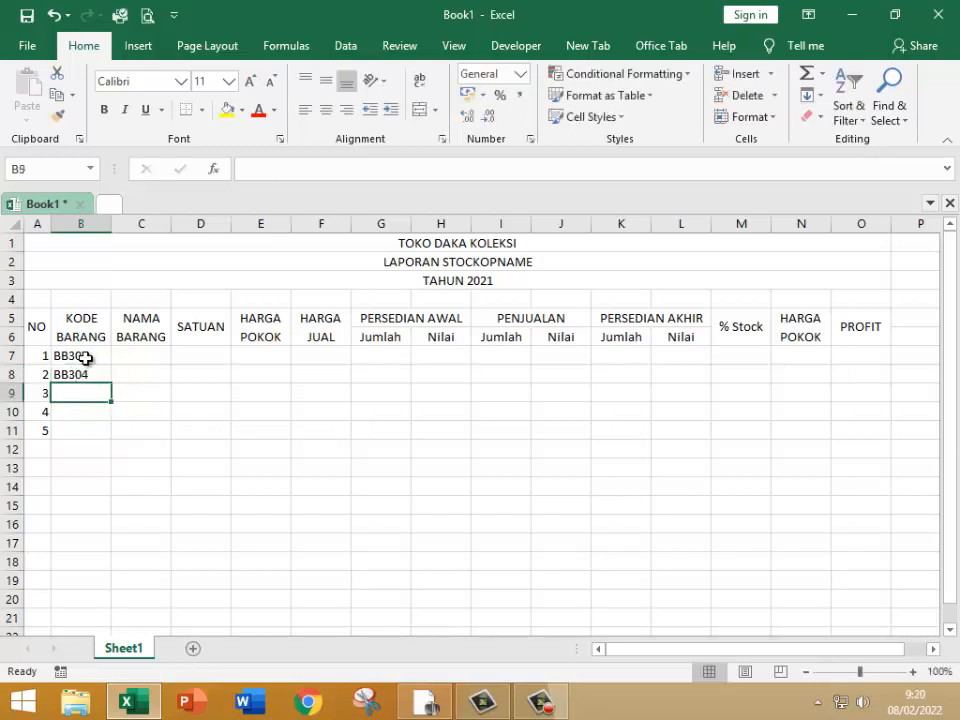
pyautogui.write('BB303')
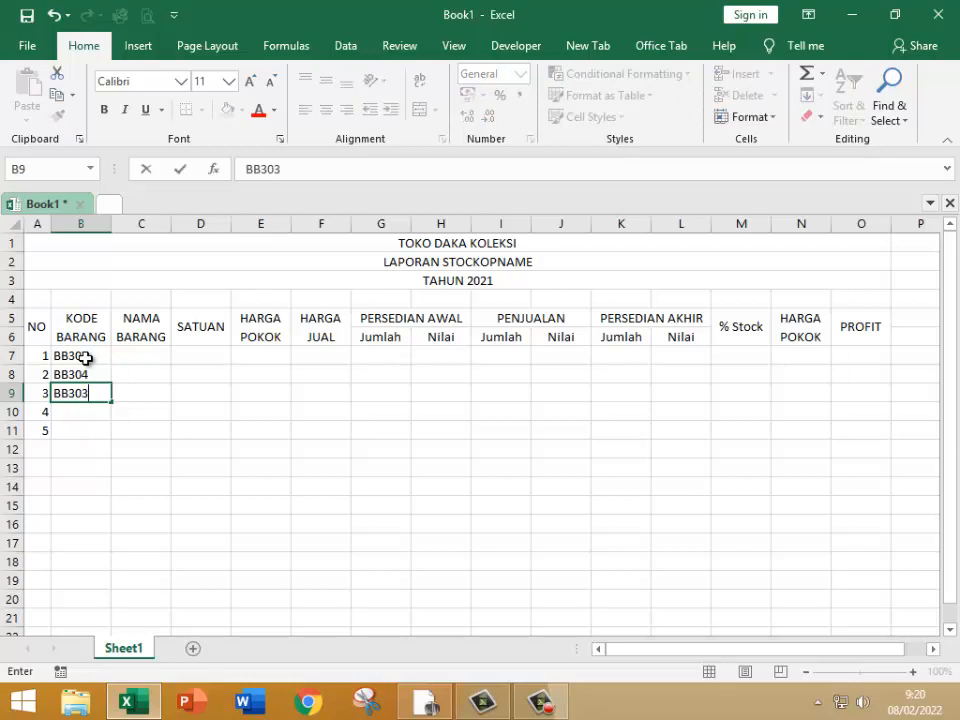
pyautogui.press('Return')
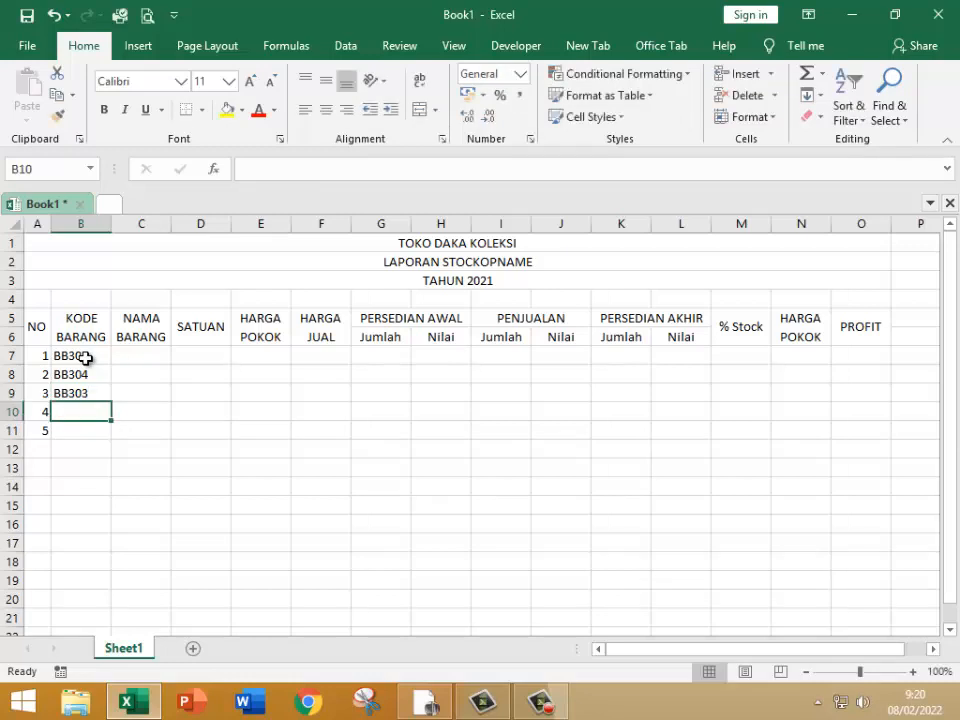
pyautogui.write('BB30')
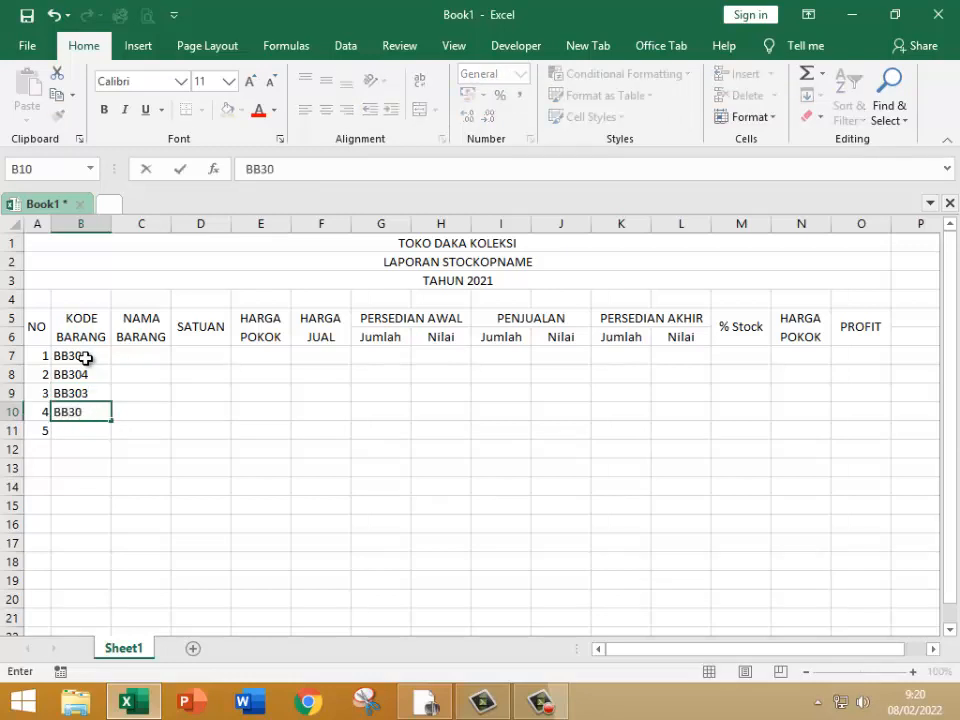
pyautogui.write('5')
pyautogui.press('Return')
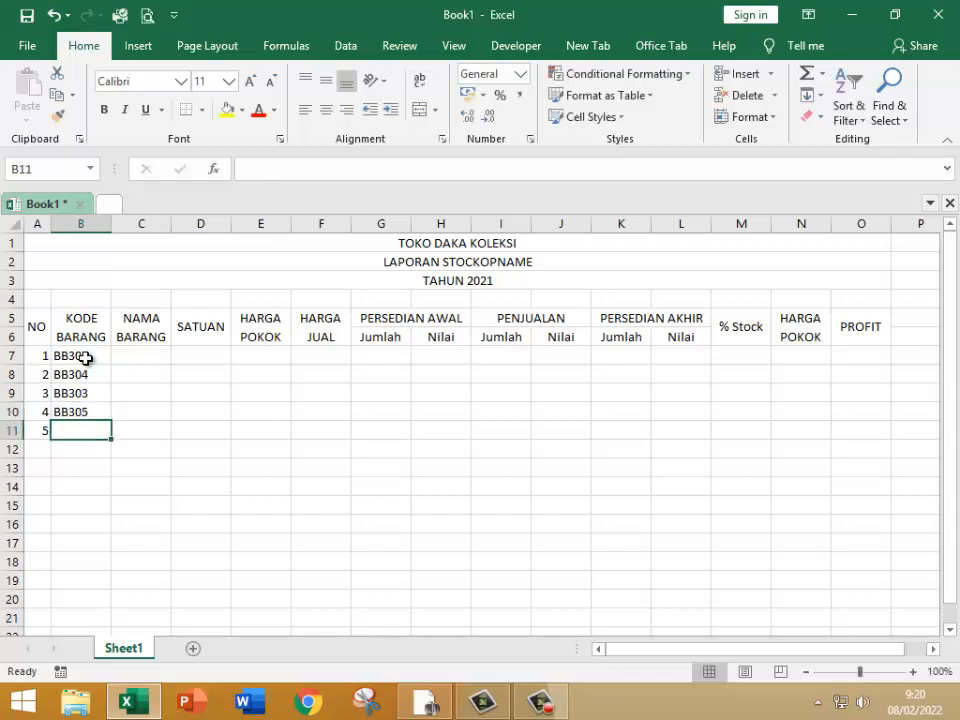
pyautogui.write('BB301')
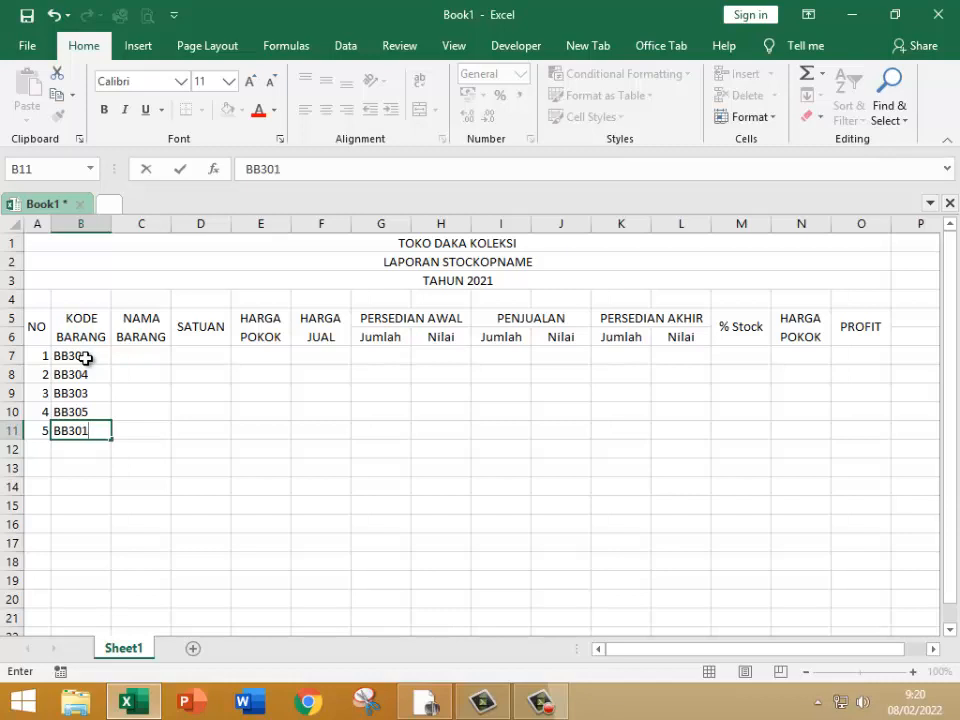
pyautogui.press('Tab')
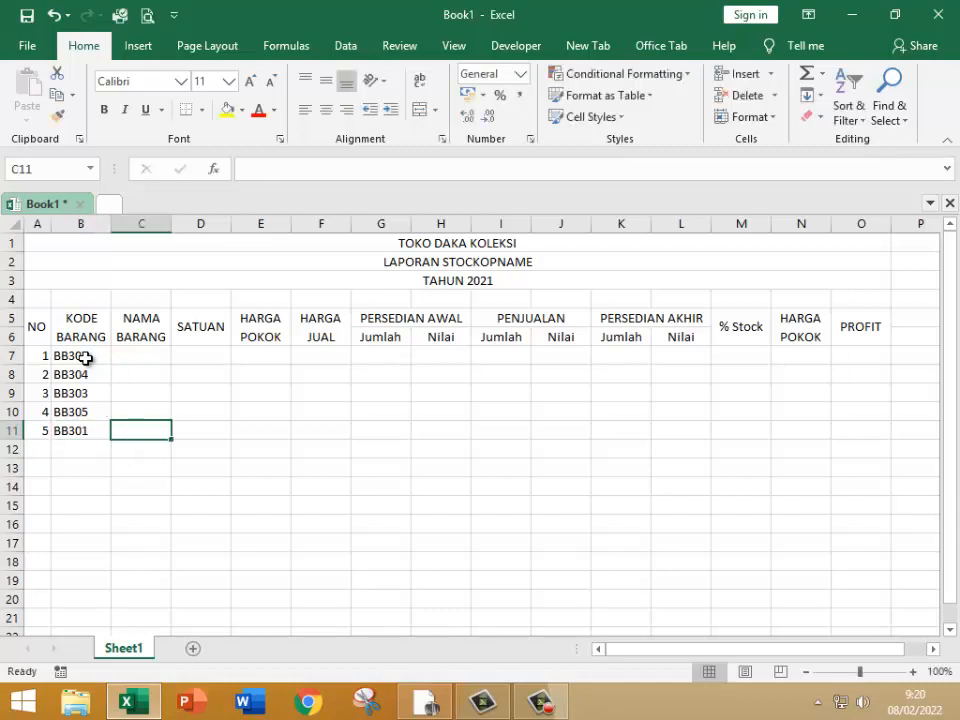
pyautogui.press('Up')
pyautogui.press('Up')
pyautogui.press('Up')
pyautogui.press('Up')
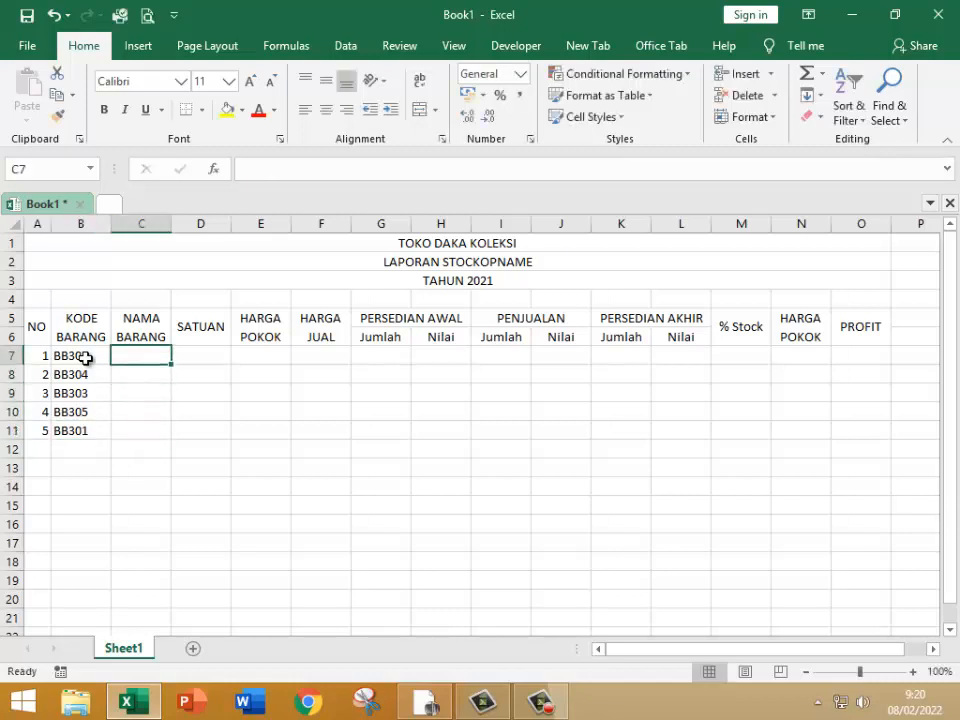
pyautogui.press('Right')
pyautogui.press('Right')
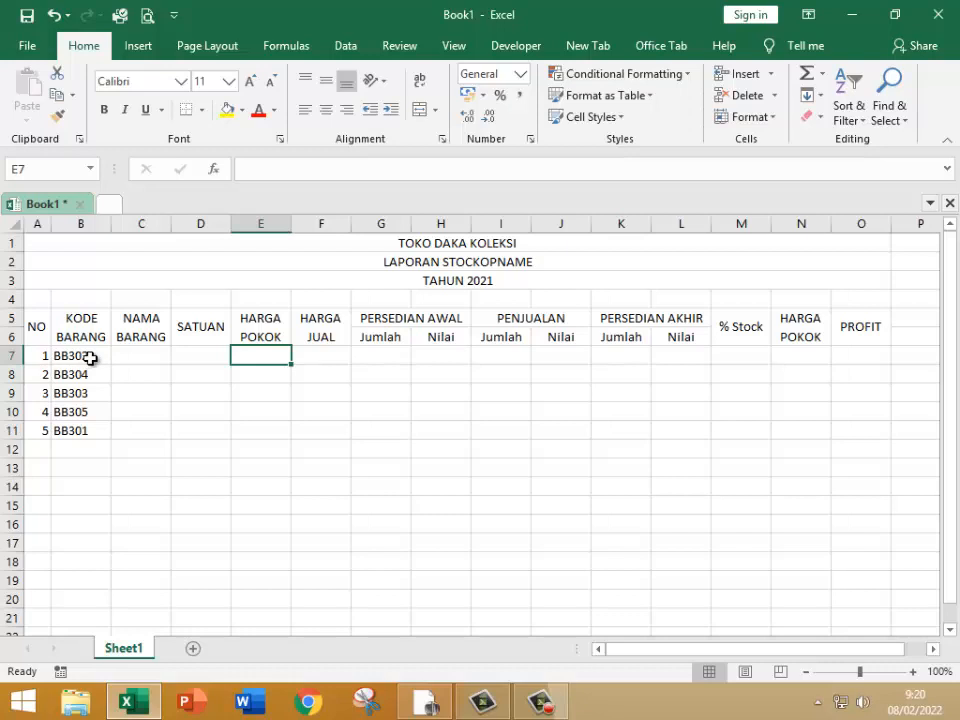
# Step: Apply all borders to the whole report table in A5:O11
pyautogui.moveTo(36, 330); pyautogui.dragTo(849, 426)
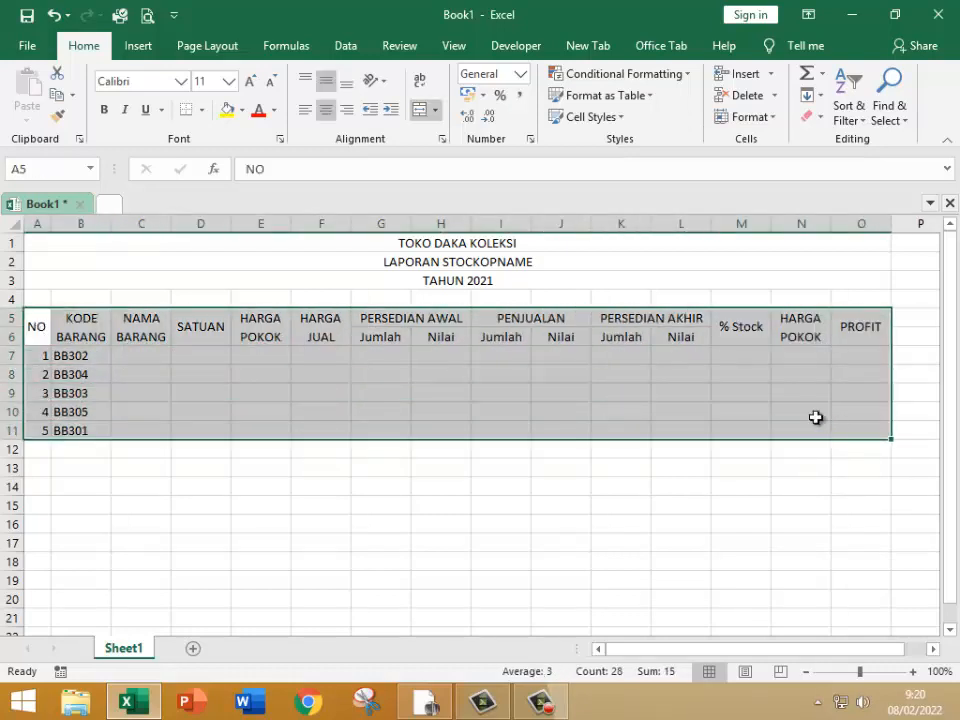
pyautogui.click(201, 110)
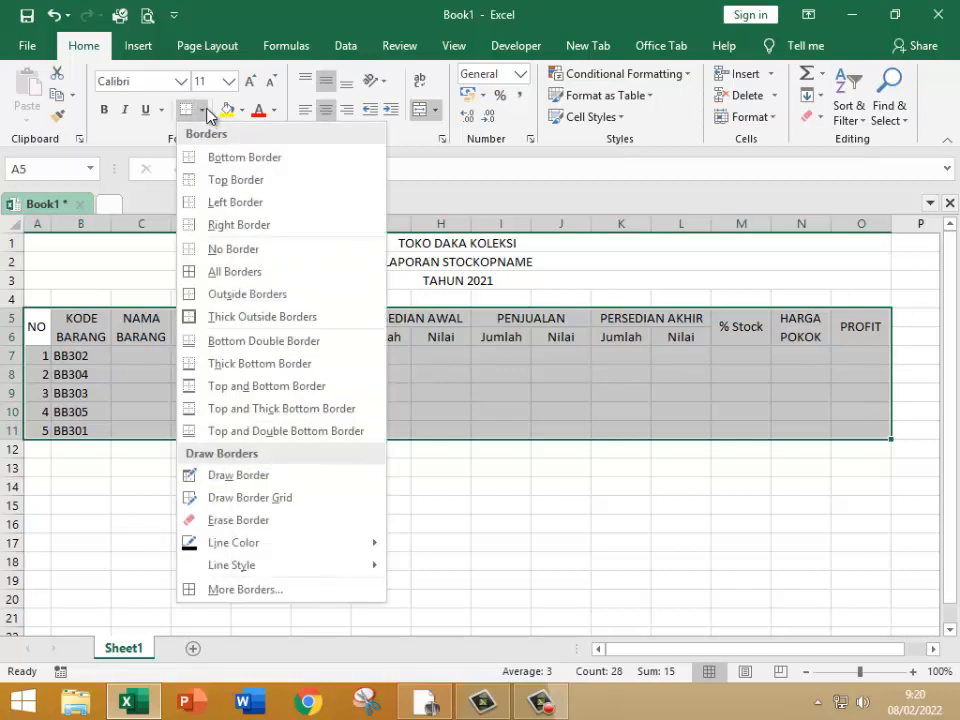
pyautogui.click(214, 271)
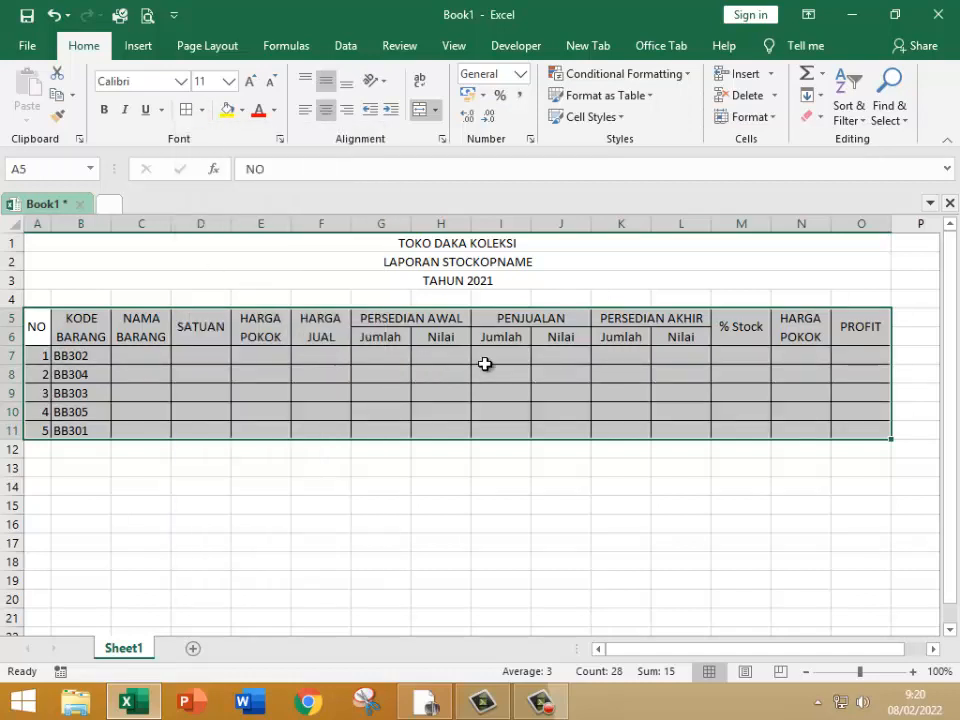
# Step: Enter the opening stock quantities 10, 9, 8, 5 and 9 in the PERSEDIAN AWAL Jumlah column, cells G7:G11
pyautogui.click(379, 357)
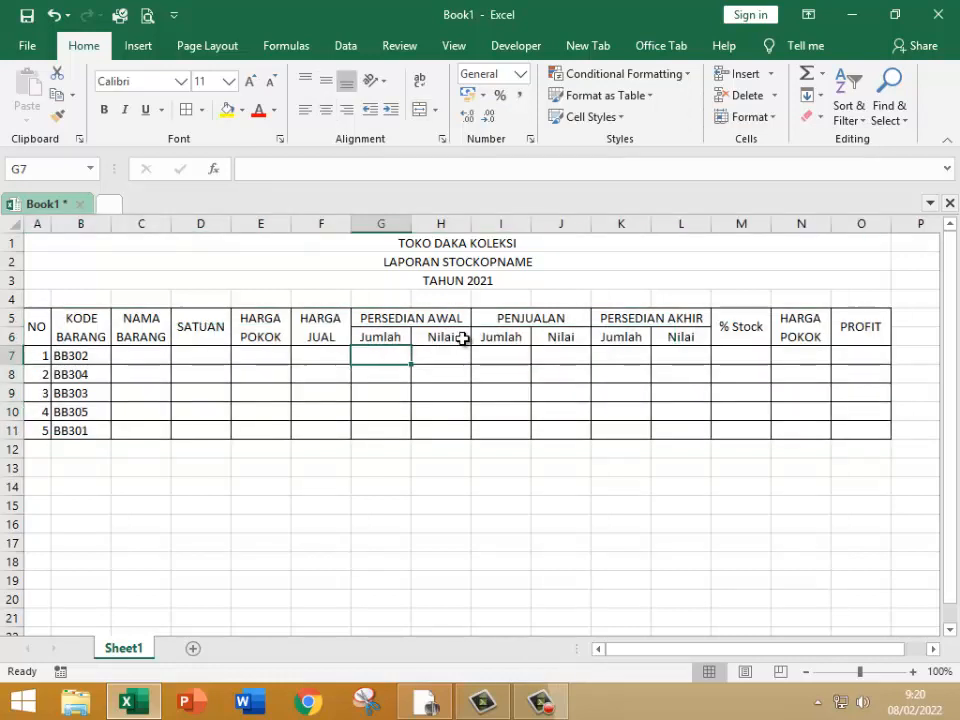
pyautogui.write('10')
pyautogui.press('Return')
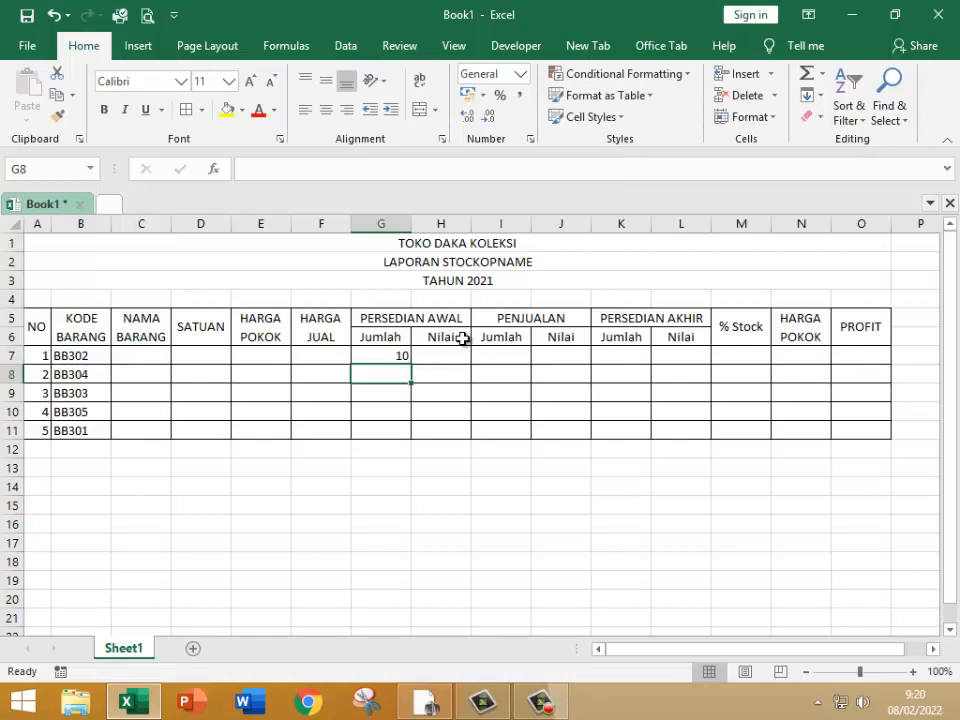
pyautogui.write('9')
pyautogui.press('Return')
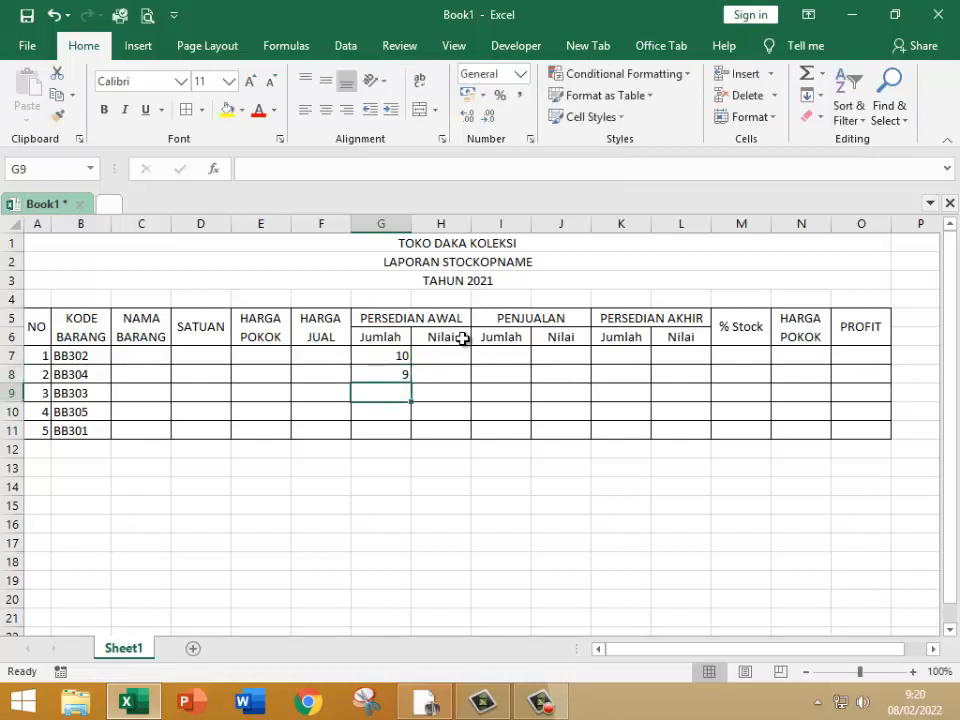
pyautogui.write('8')
pyautogui.press('Return')
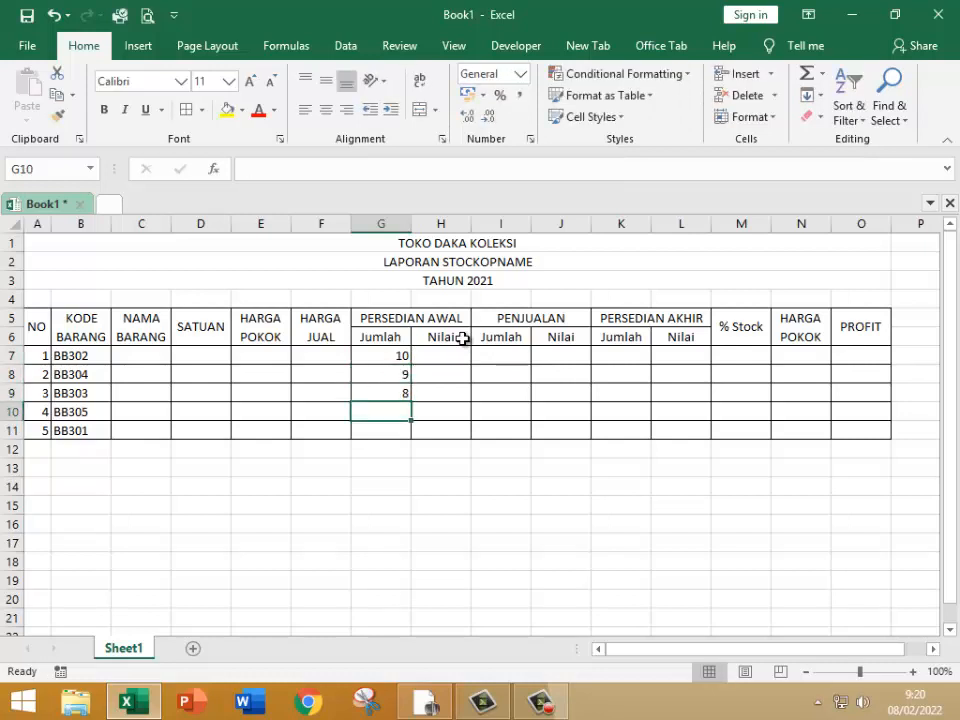
pyautogui.write('5')
pyautogui.press('Return')
pyautogui.write('9')
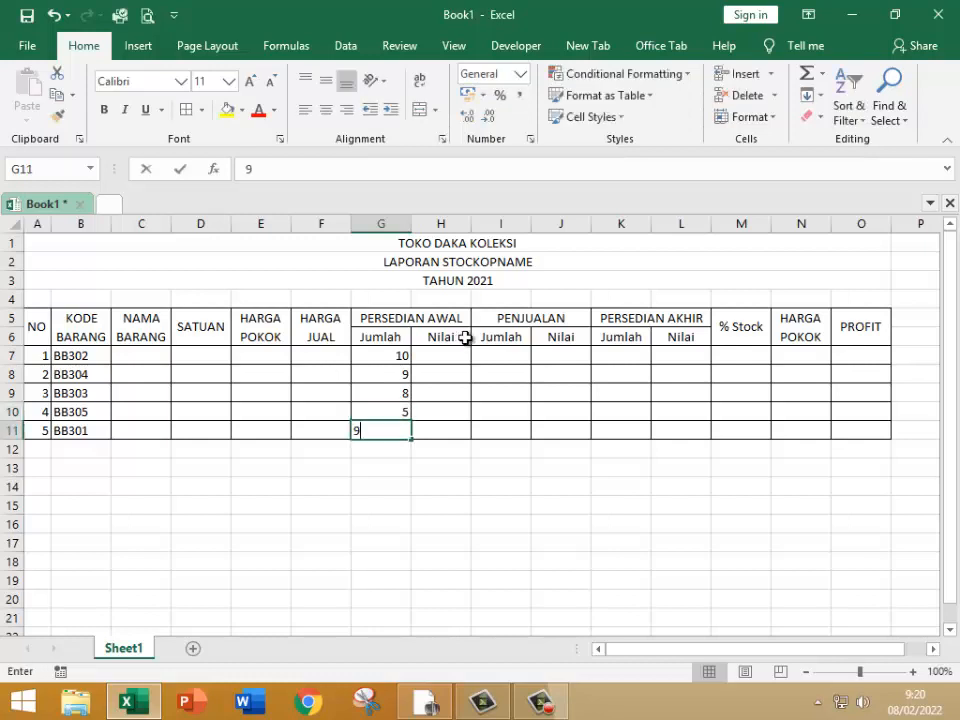
pyautogui.press('Return')
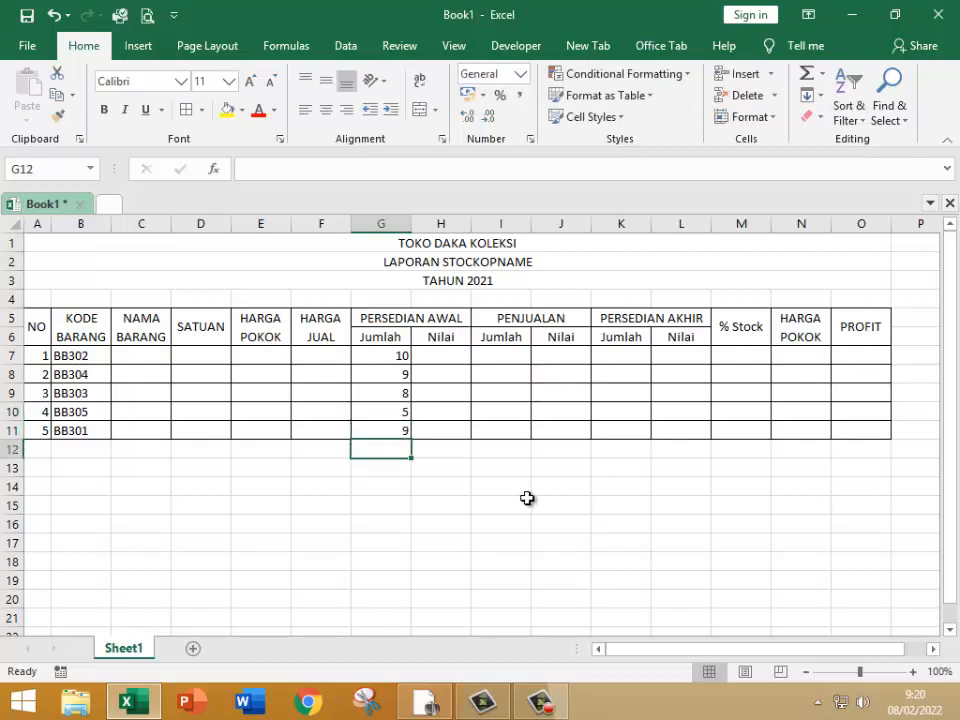
# Step: Enter 5, 7, 7, 4 and 2 in the PENJUALAN Nilai column, cells J7:J11
pyautogui.click(564, 354)
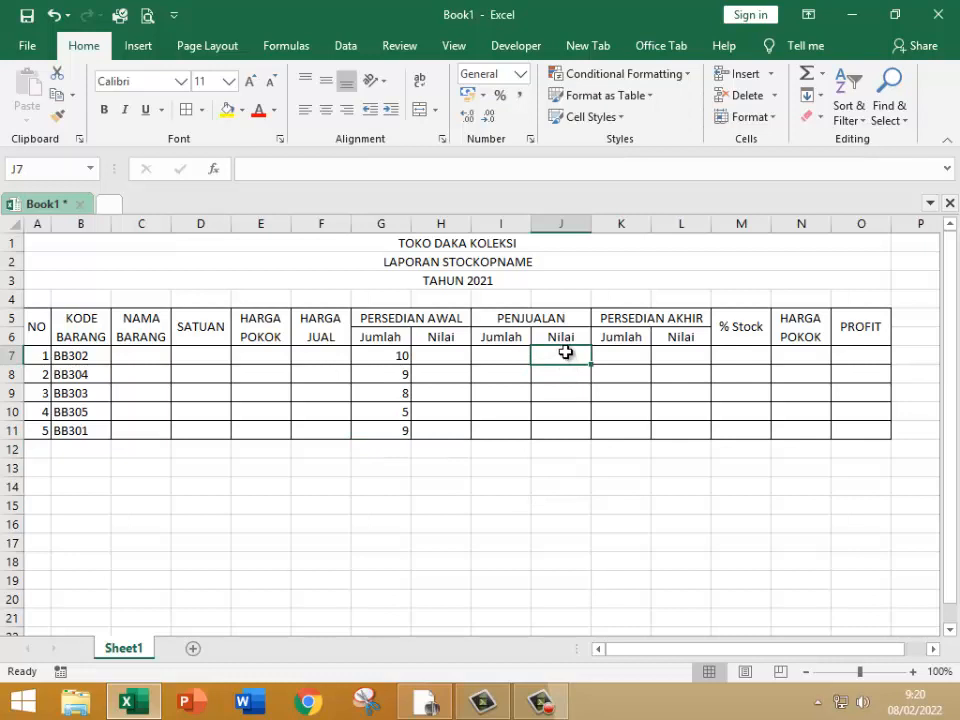
pyautogui.write('7')
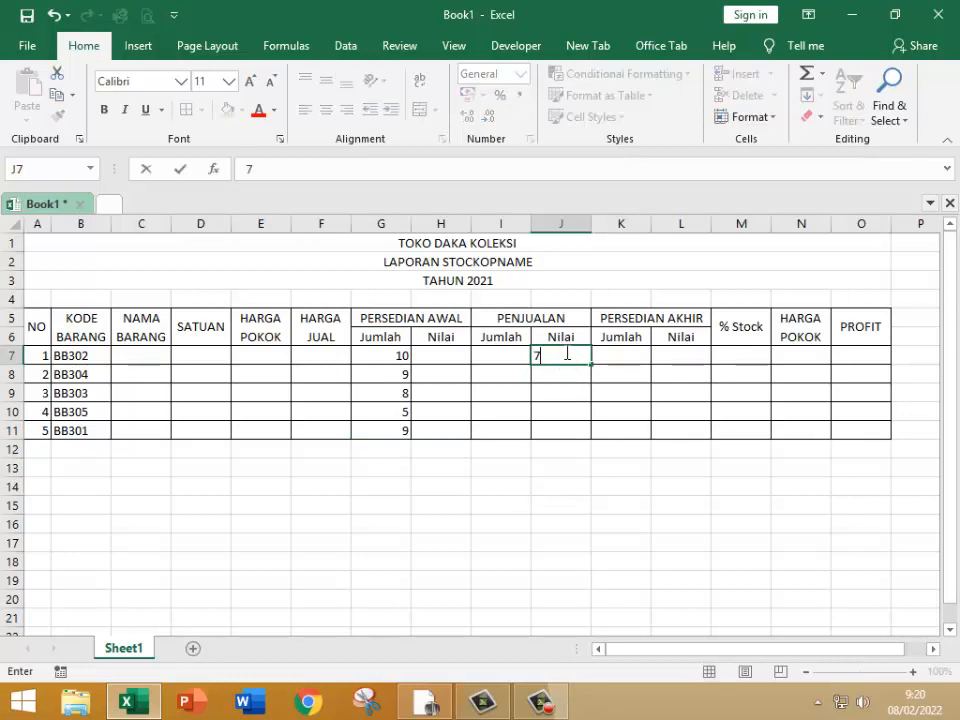
pyautogui.write('5')
pyautogui.press('Return')
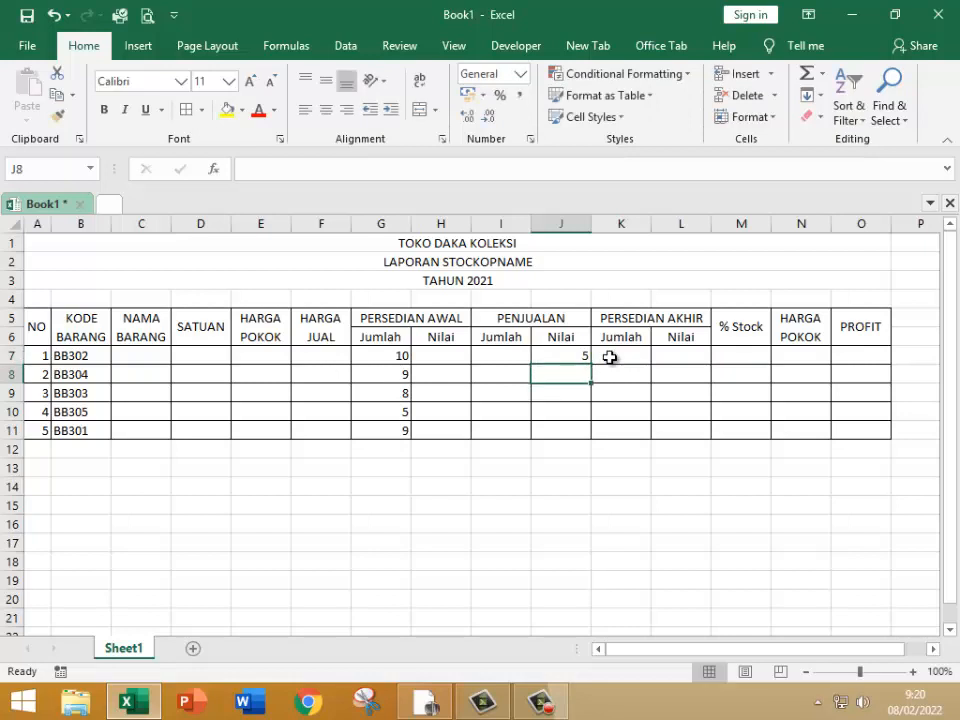
pyautogui.write('7')
pyautogui.press('Return')
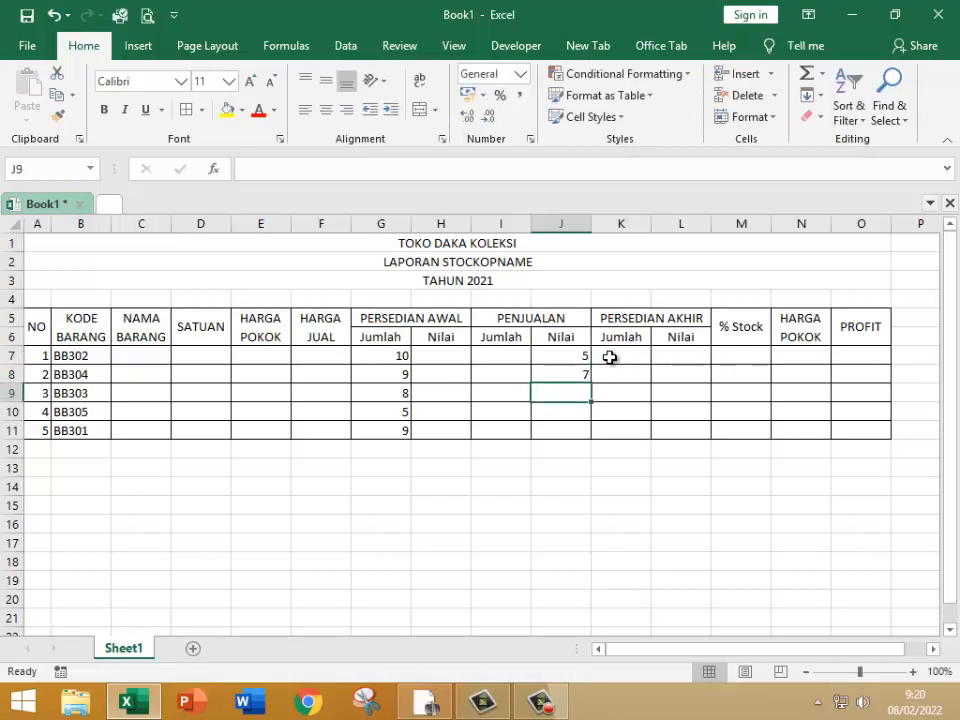
pyautogui.write('7')
pyautogui.press('Return')
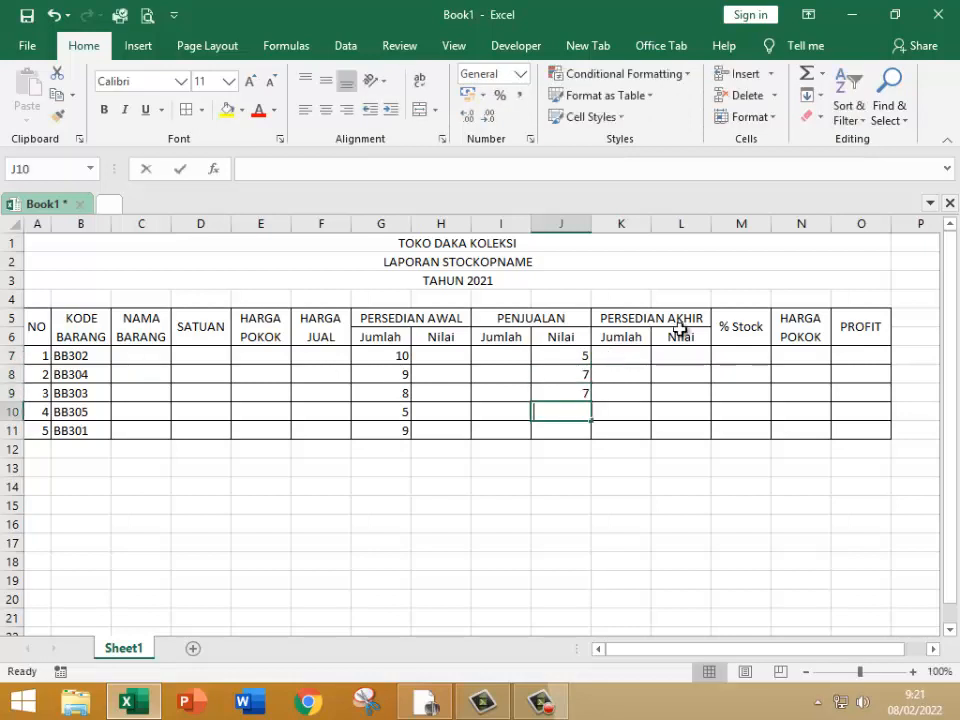
pyautogui.write('4')
pyautogui.press('Return')
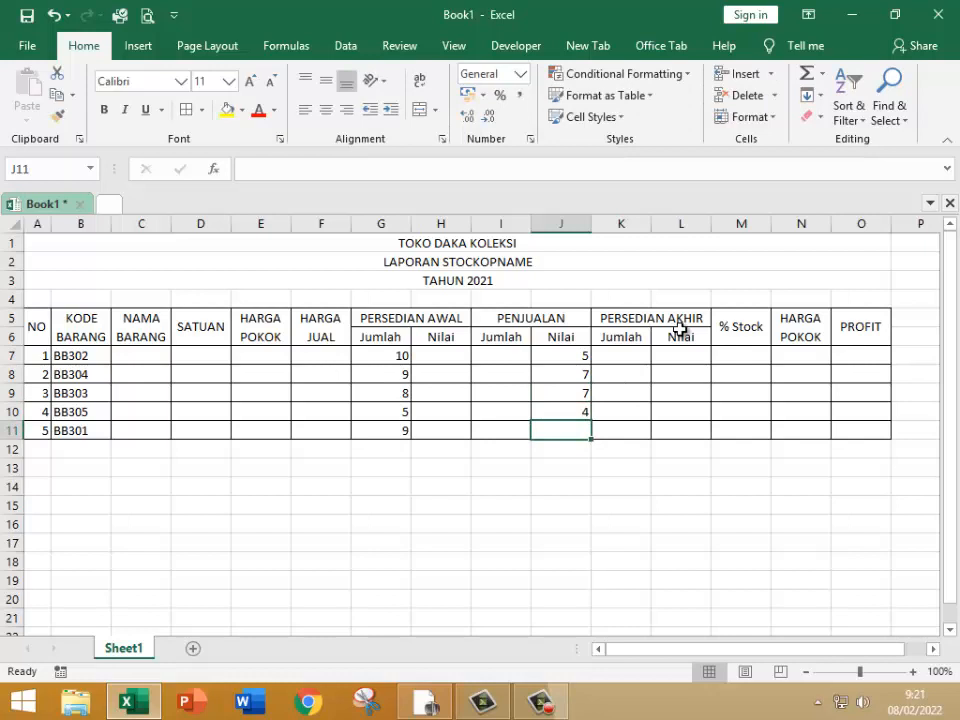
pyautogui.write('2')
pyautogui.press('Return')
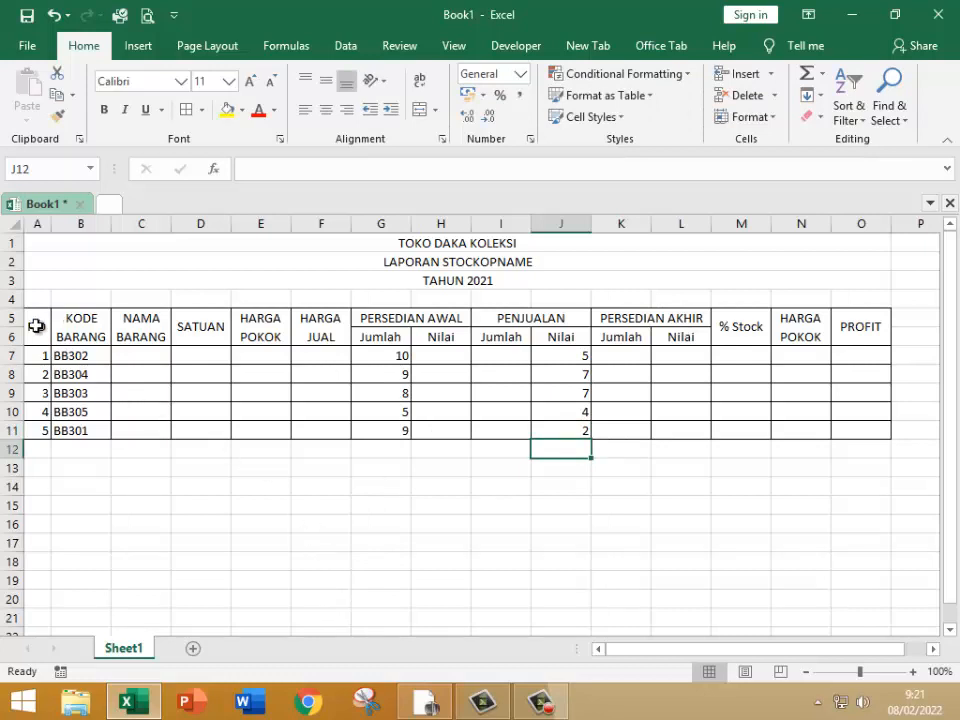
# Step: Copy the NO to HARGA POKOK section in A5:E11 and paste it below the table starting at A13
pyautogui.moveTo(36, 326); pyautogui.dragTo(271, 435)
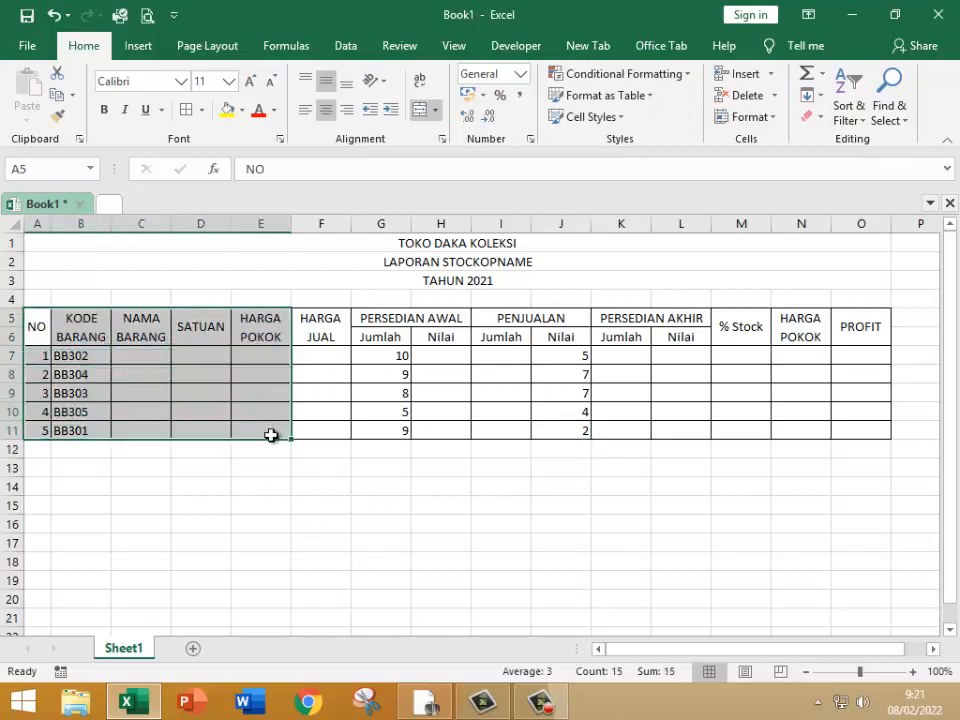
pyautogui.hotkey('ctrl', 'c')
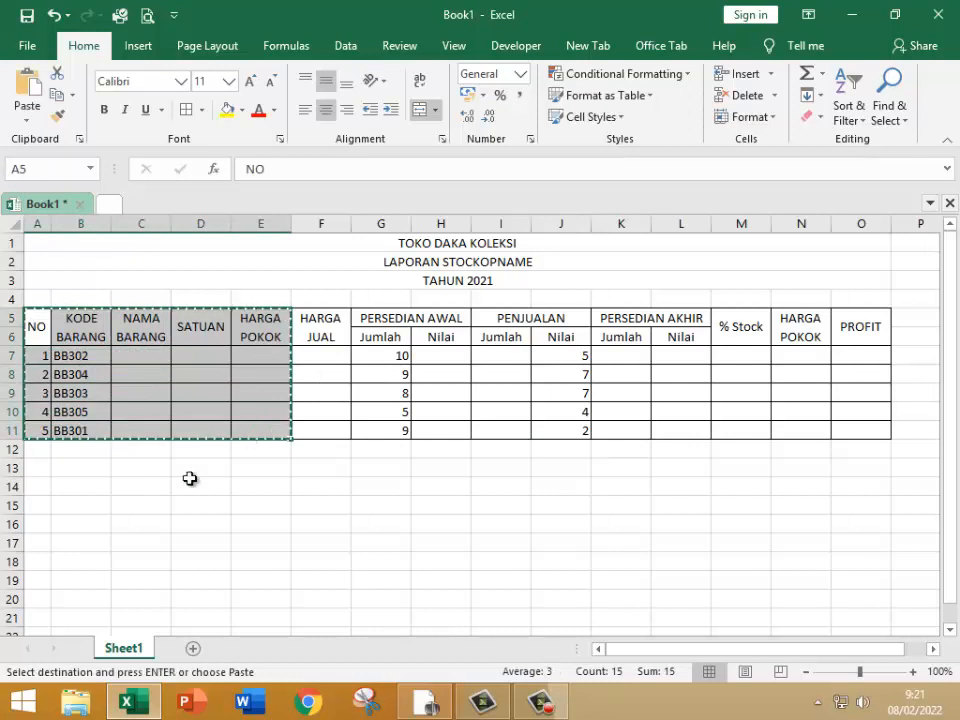
pyautogui.click(36, 467)
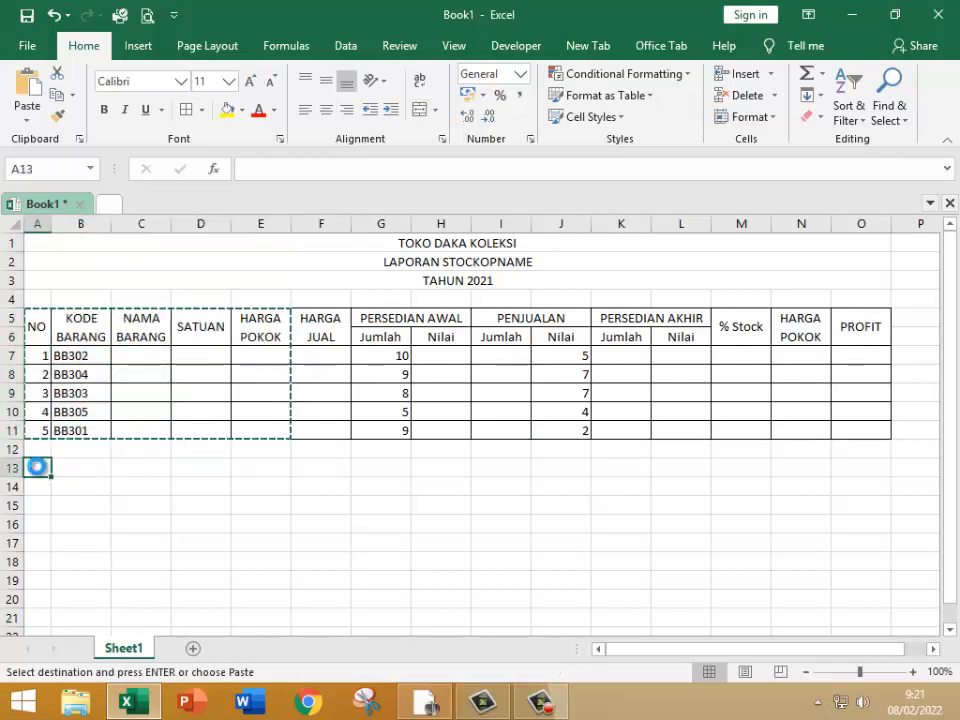
pyautogui.hotkey('ctrl', 'v')
# Step: Set the second table's item codes in B15:B19 to the series BB301 through BB305
pyautogui.click(86, 506)
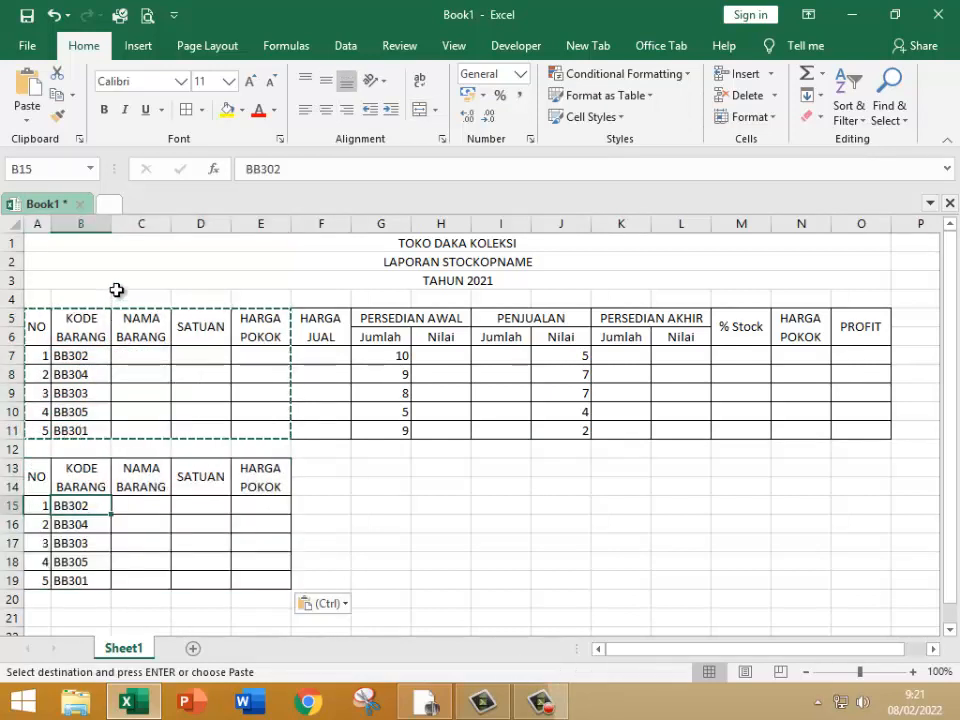
pyautogui.click(305, 172)
pyautogui.press('Return')
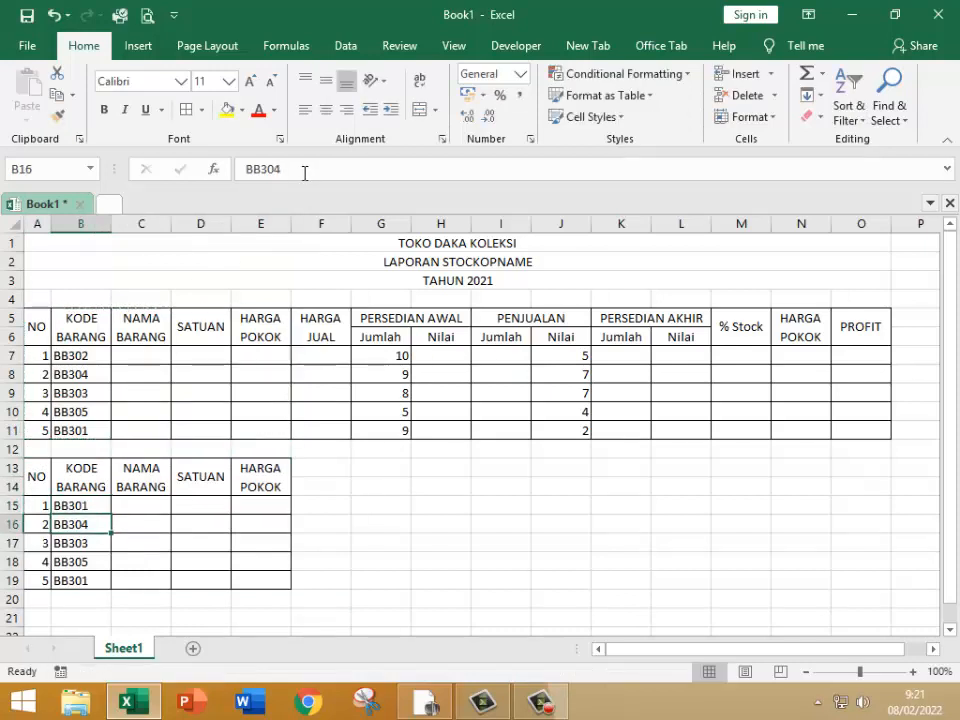
pyautogui.click(294, 168)
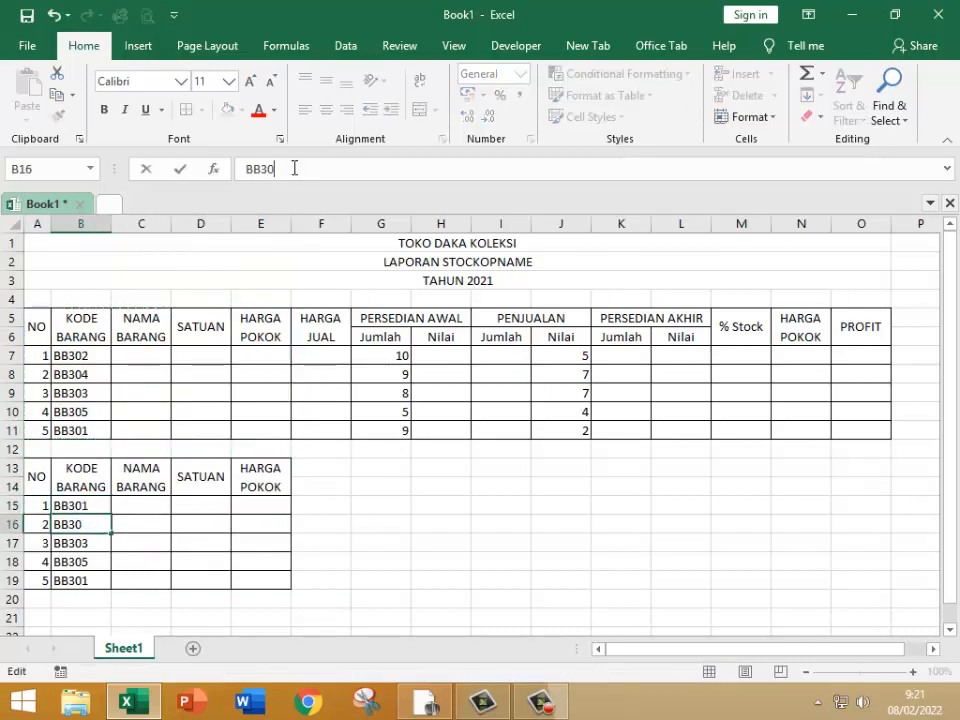
pyautogui.write('2')
pyautogui.press('Return')
pyautogui.click(80, 508)
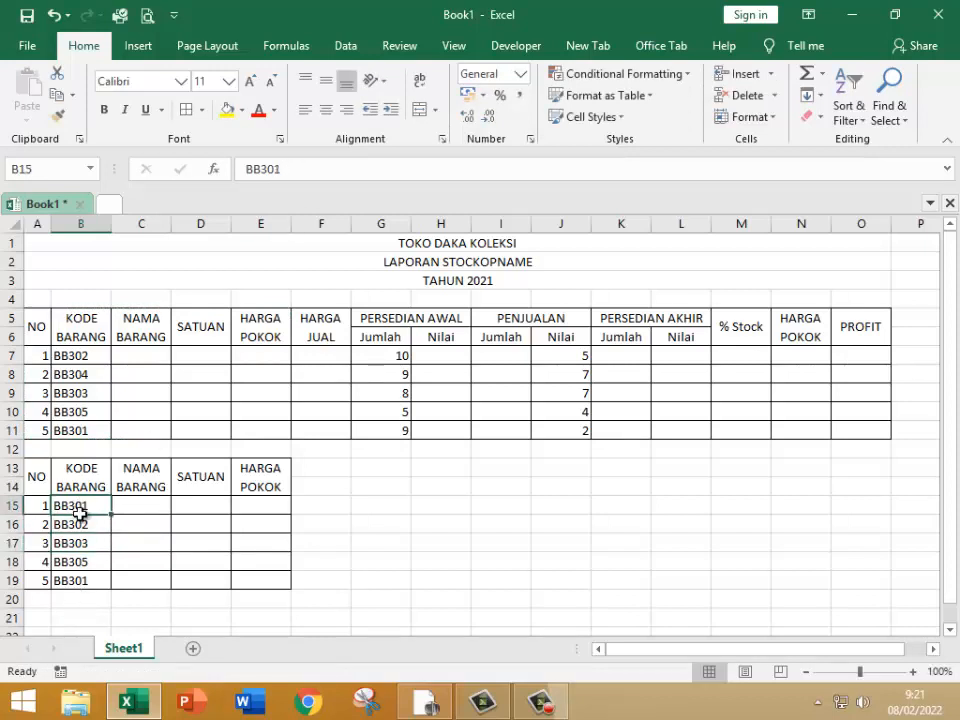
pyautogui.moveTo(80, 514); pyautogui.dragTo(111, 576)
# Step: Enter BULPEN as the item name in C15 and widen the NAMA BARANG column
pyautogui.click(144, 510)
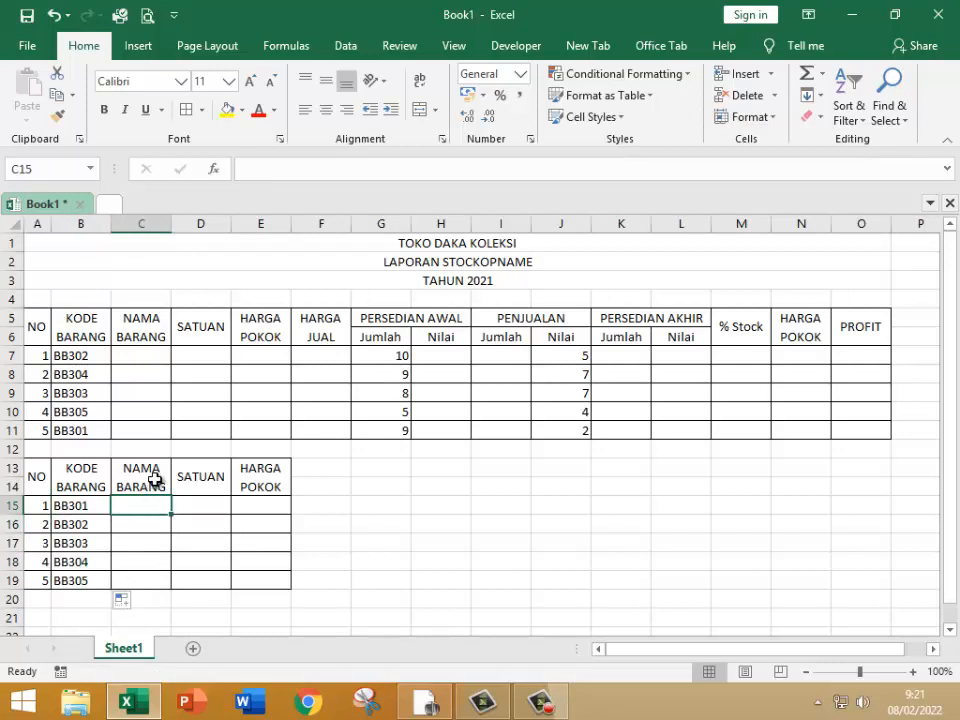
pyautogui.write('BULPEN')
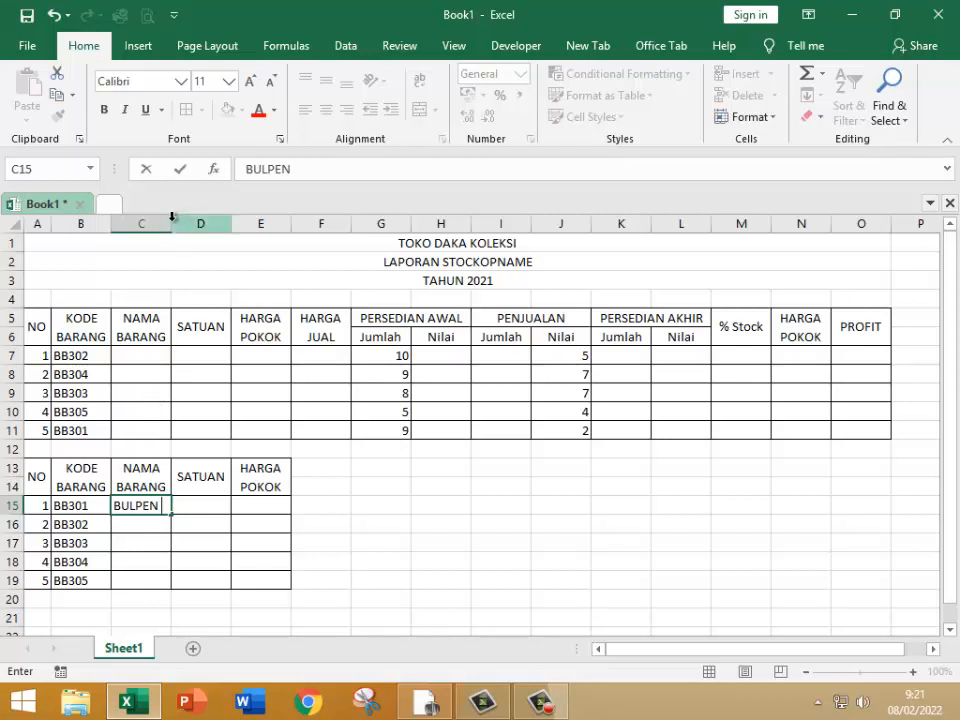
pyautogui.click(193, 338)
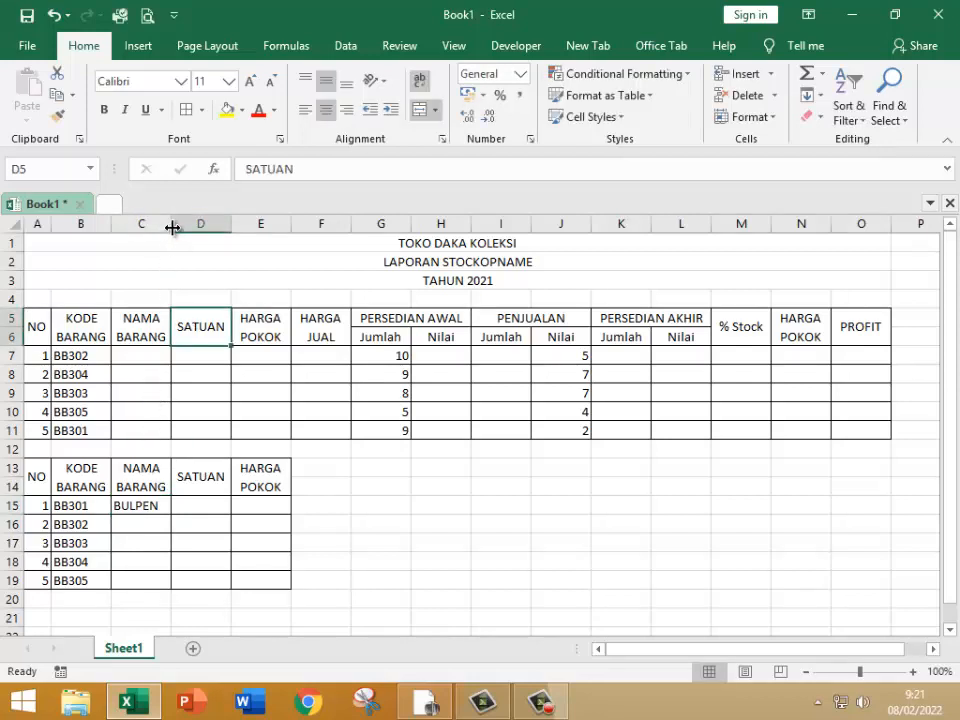
pyautogui.moveTo(172, 228); pyautogui.dragTo(221, 229)
# Step: Extend the item name in C15 to BULPEN STANDART and widen column C to fit it
pyautogui.click(163, 508)
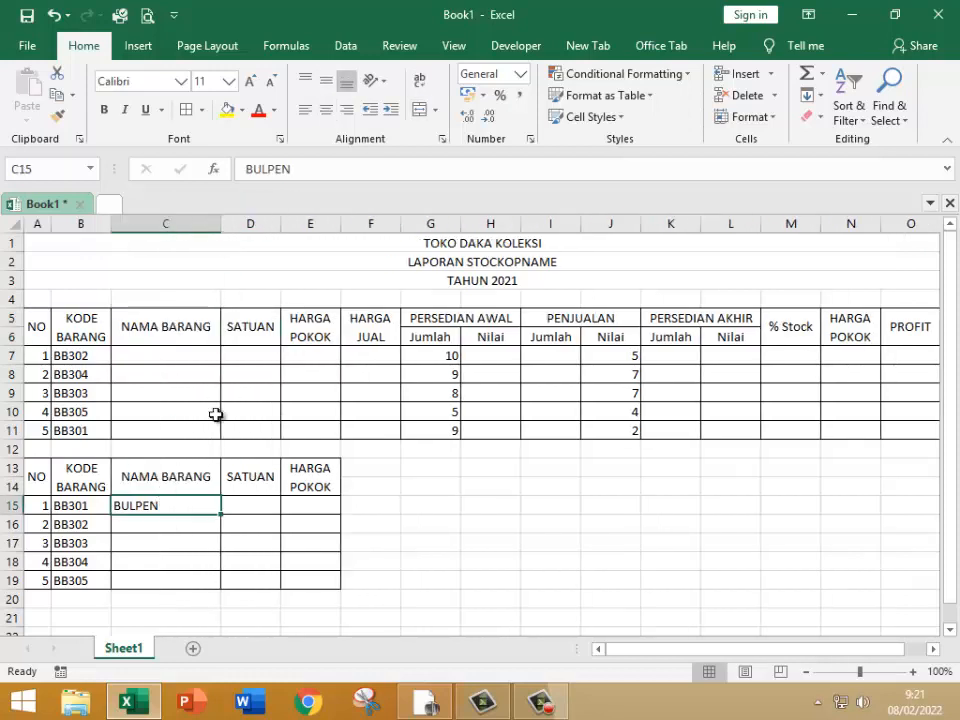
pyautogui.click(301, 161)
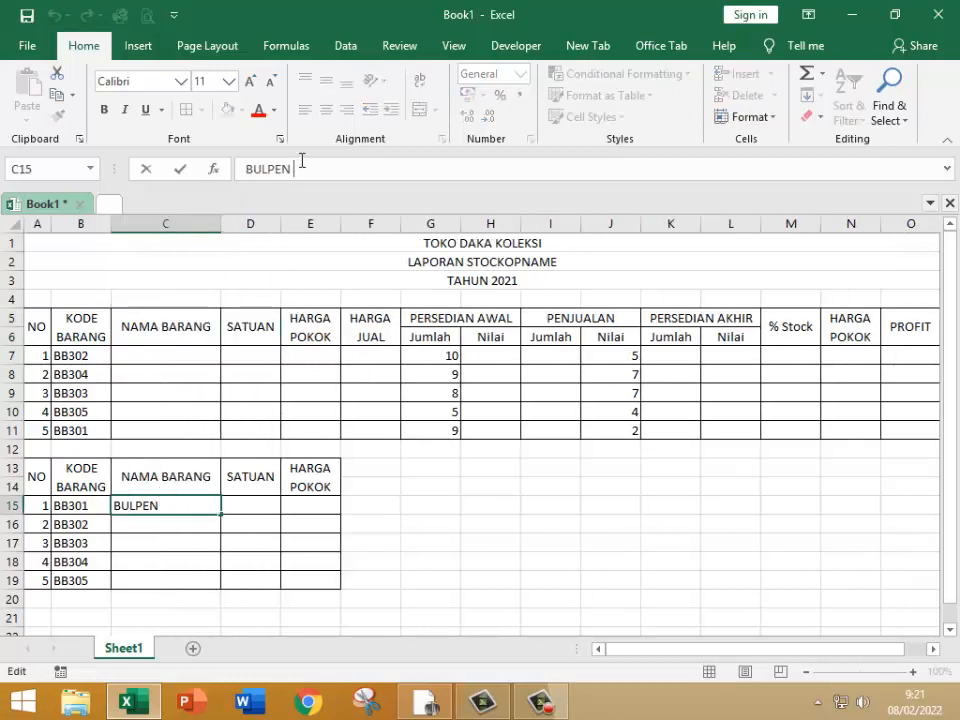
pyautogui.write('S')
pyautogui.write('NDARRT')
pyautogui.press('BackSpace')
pyautogui.press('BackSpace')
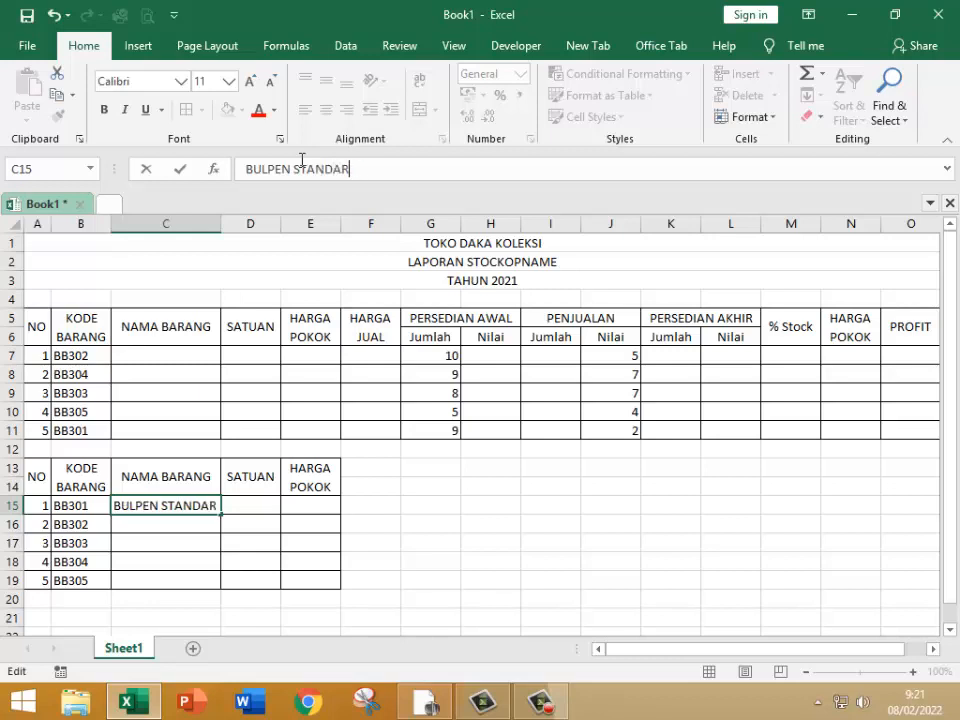
pyautogui.write('T')
pyautogui.press('Return')
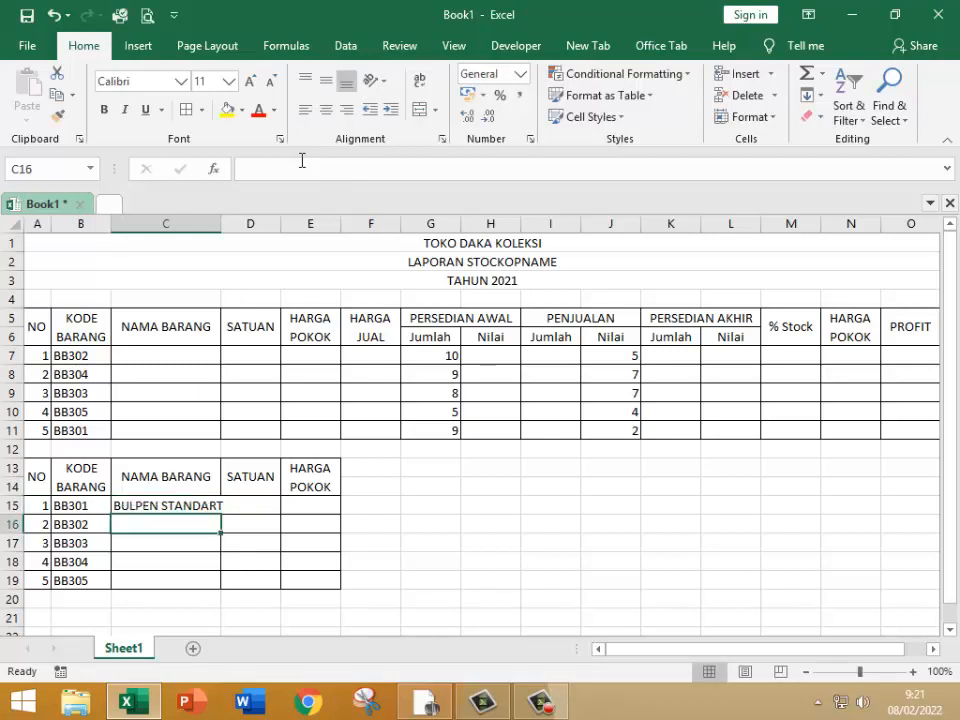
pyautogui.moveTo(221, 223); pyautogui.dragTo(229, 223)
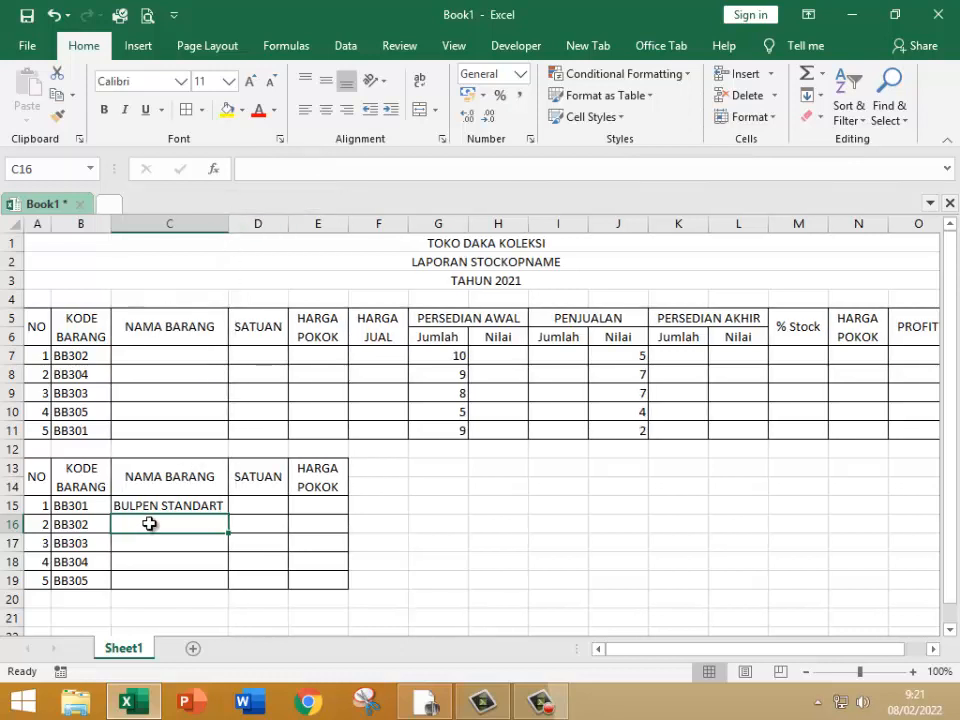
# Step: Enter the item names AMPLOP KECIL in C16 and AMPLOP BESAR in C17 of the second table
pyautogui.write('a')
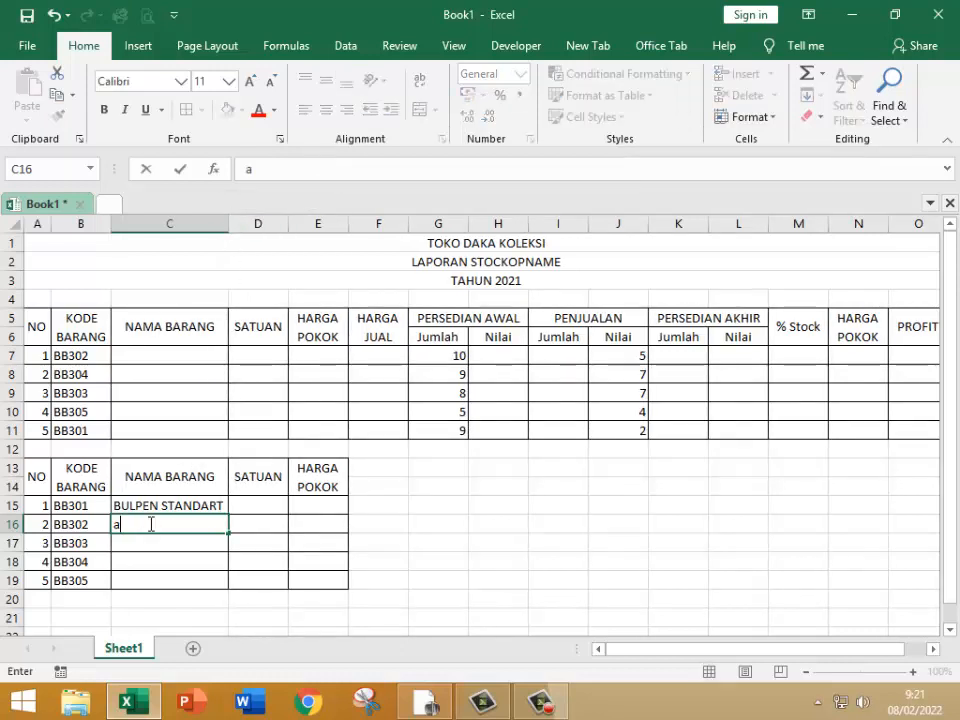
pyautogui.press('BackSpace')
pyautogui.write('AM')
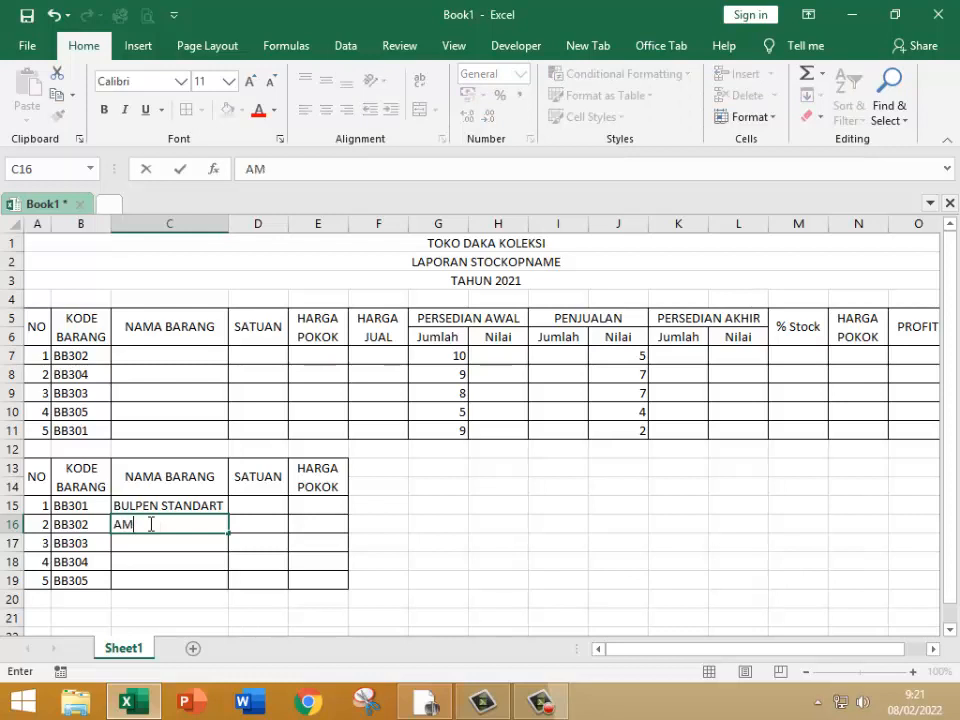
pyautogui.write('PLOP[')
pyautogui.write('KES')
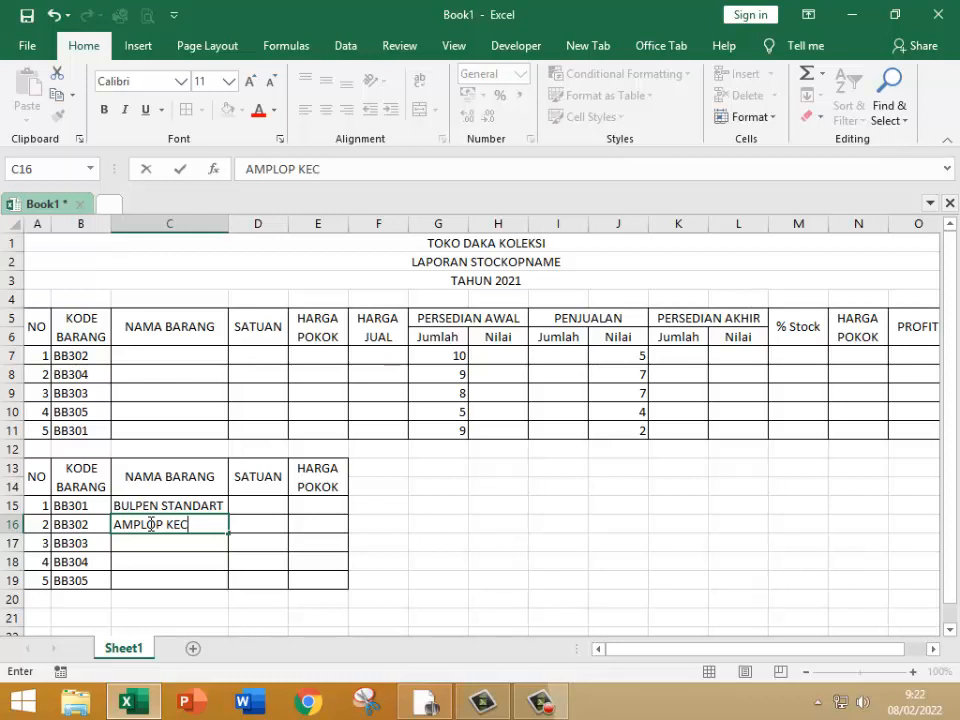
pyautogui.press('Return')
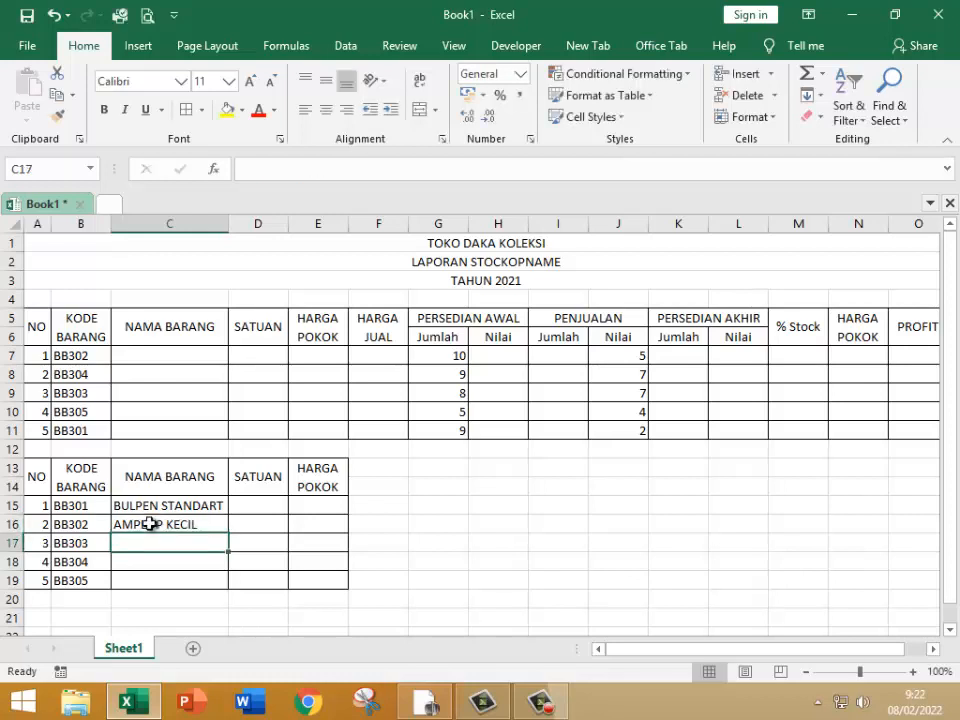
pyautogui.write('AMPLOP')
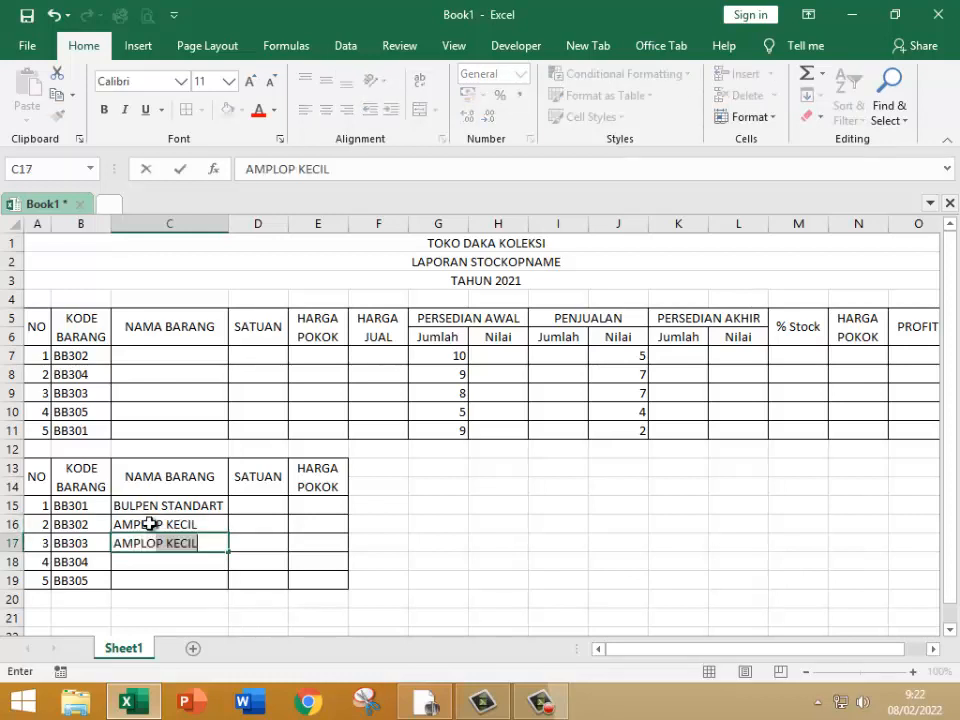
pyautogui.write(' BESAR')
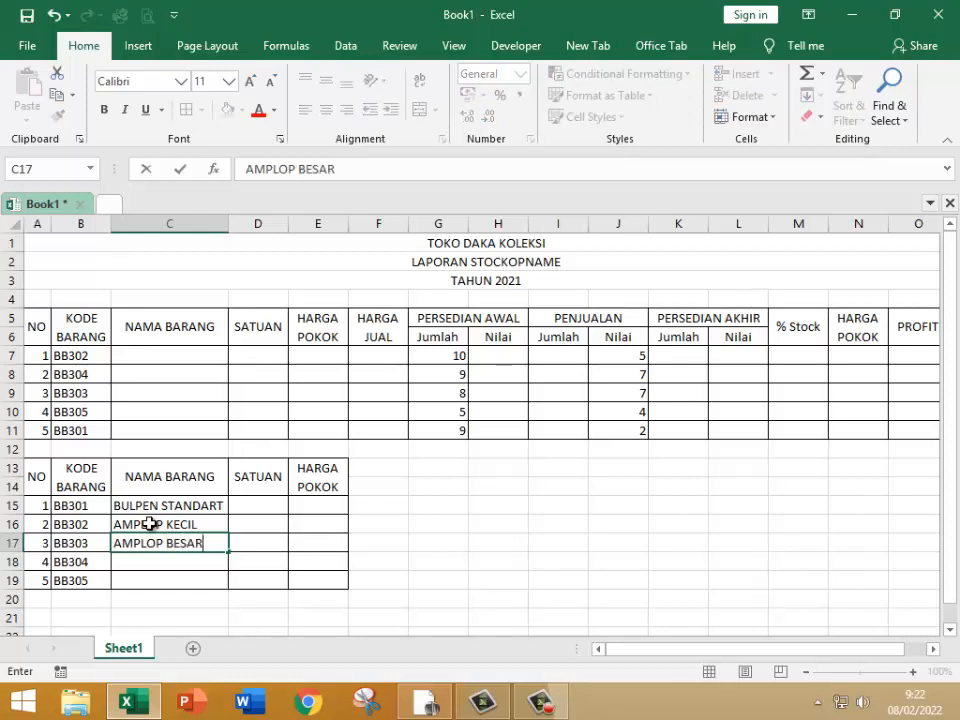
pyautogui.press('Return')
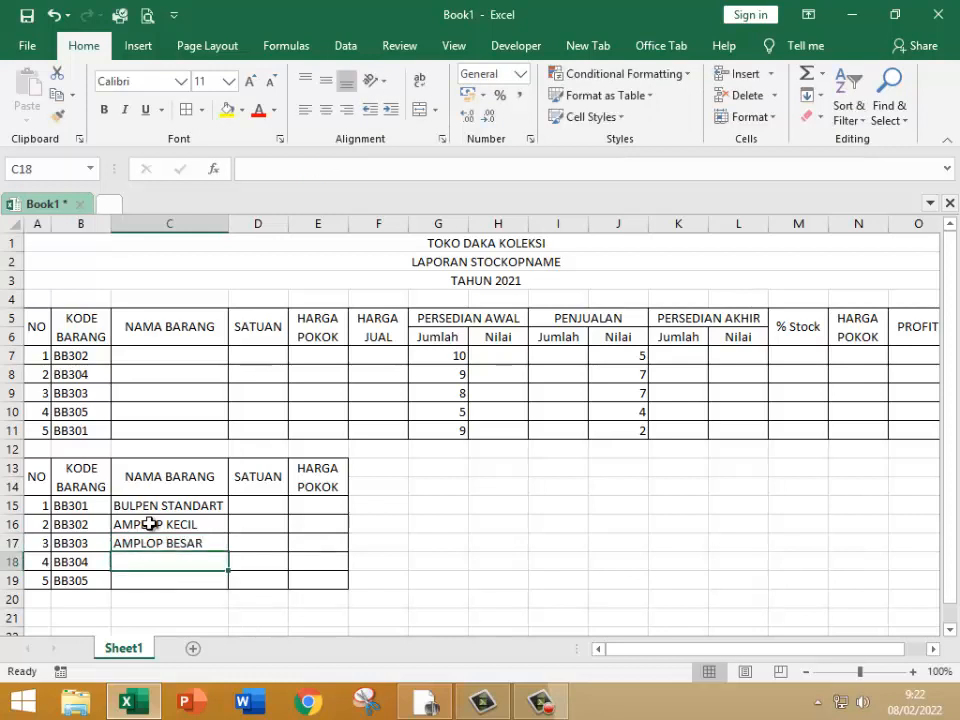
# Step: Enter the item names BULPEN PILOT in C18 and PENSIL 2B in C19
pyautogui.write('BUL')
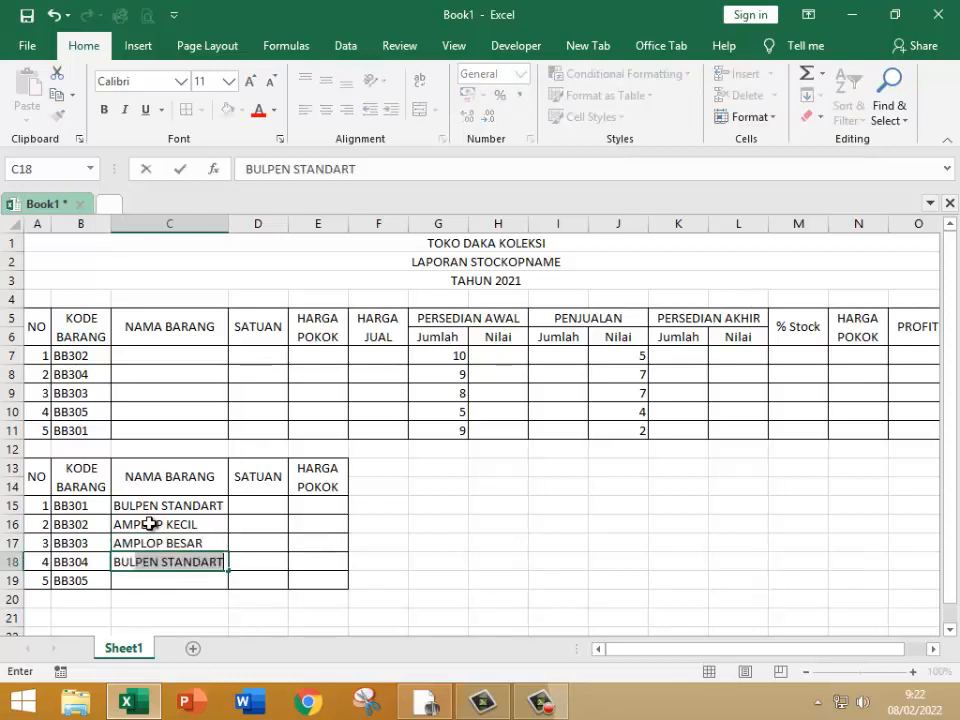
pyautogui.write('PEN PIL')
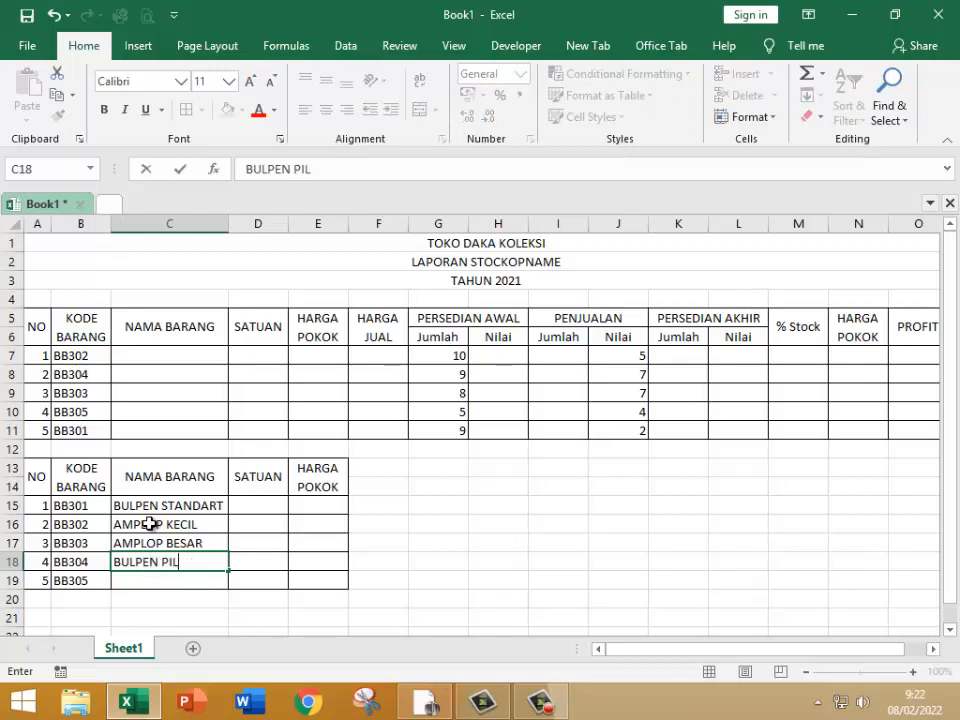
pyautogui.write('OT')
pyautogui.press('Return')
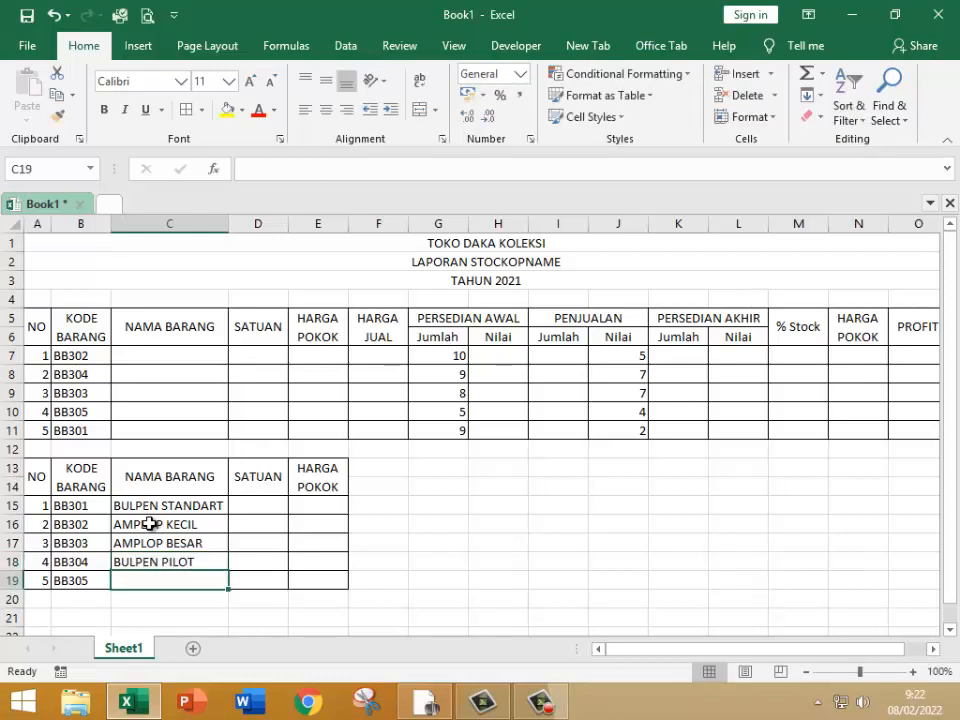
pyautogui.write('PENSIL 2B')
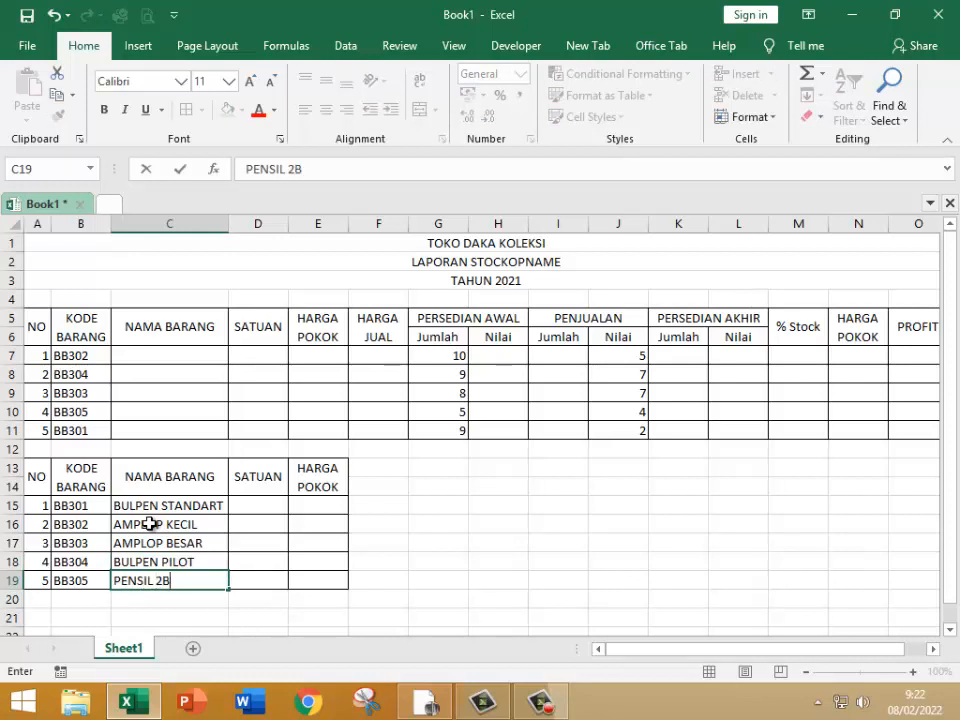
pyautogui.press('Return')
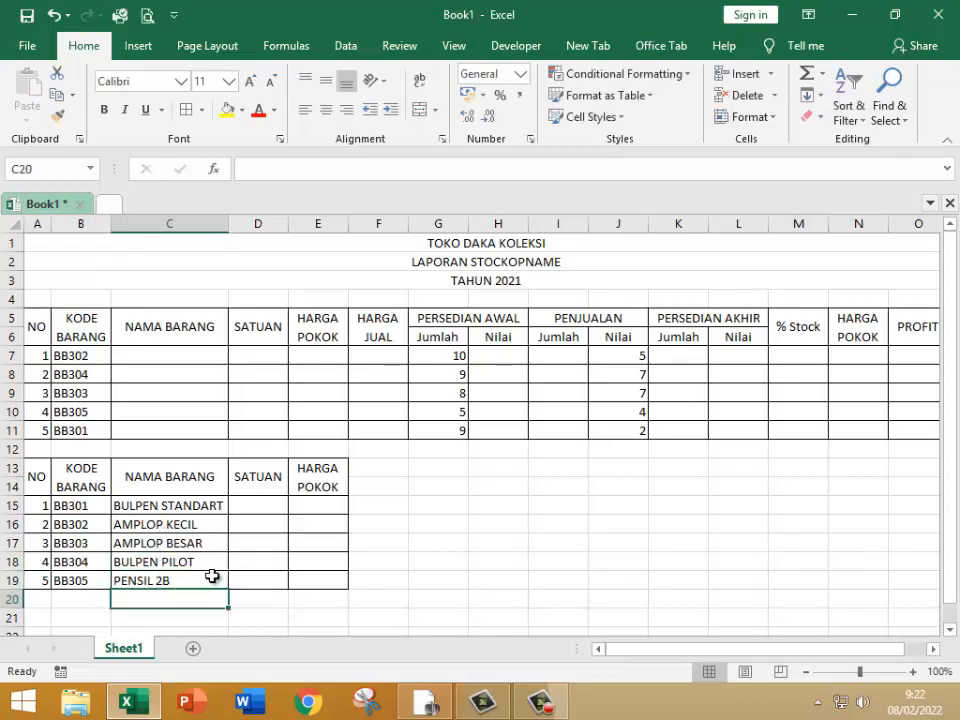
# Step: Fill the second table's SATUAN cells D15:D17 with BOX, PCS and PCS
pyautogui.click(273, 505)
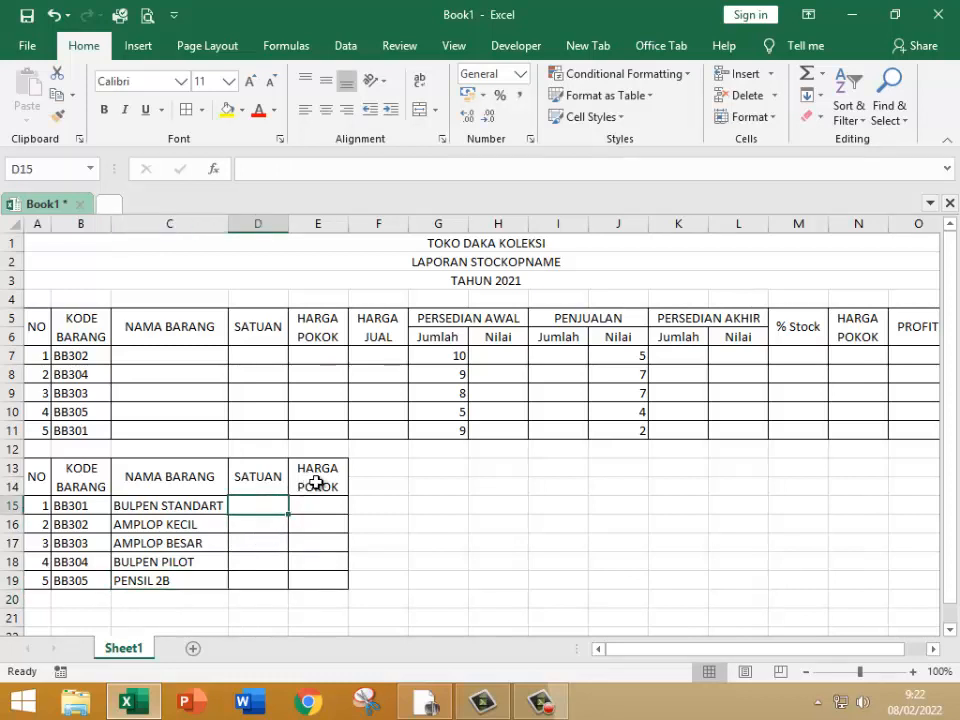
pyautogui.write('BOX')
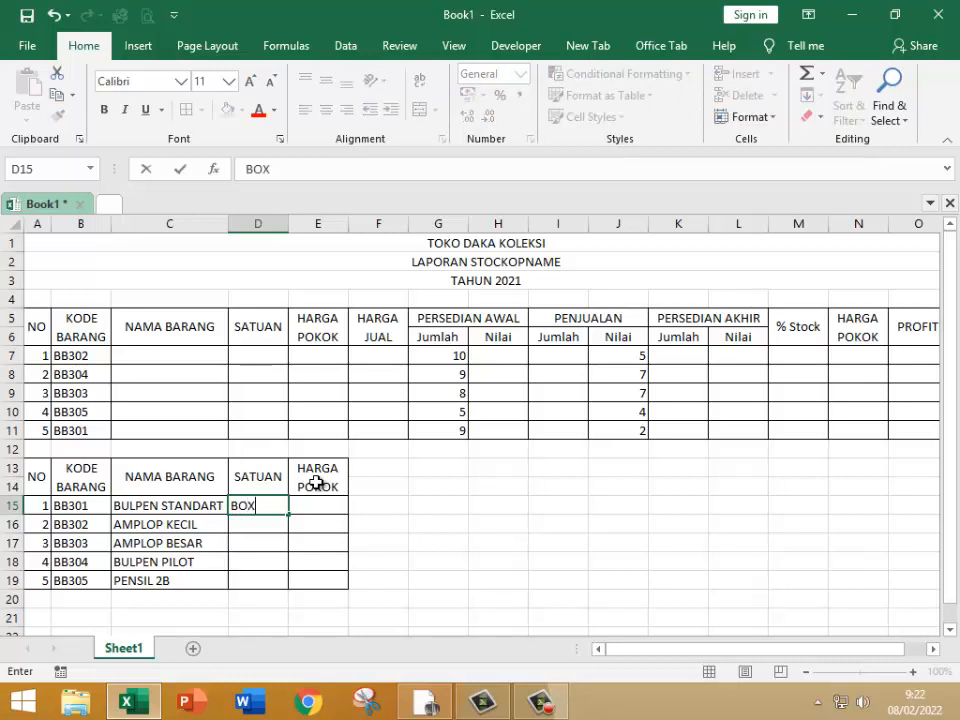
pyautogui.press('Return')
pyautogui.write('PCS')
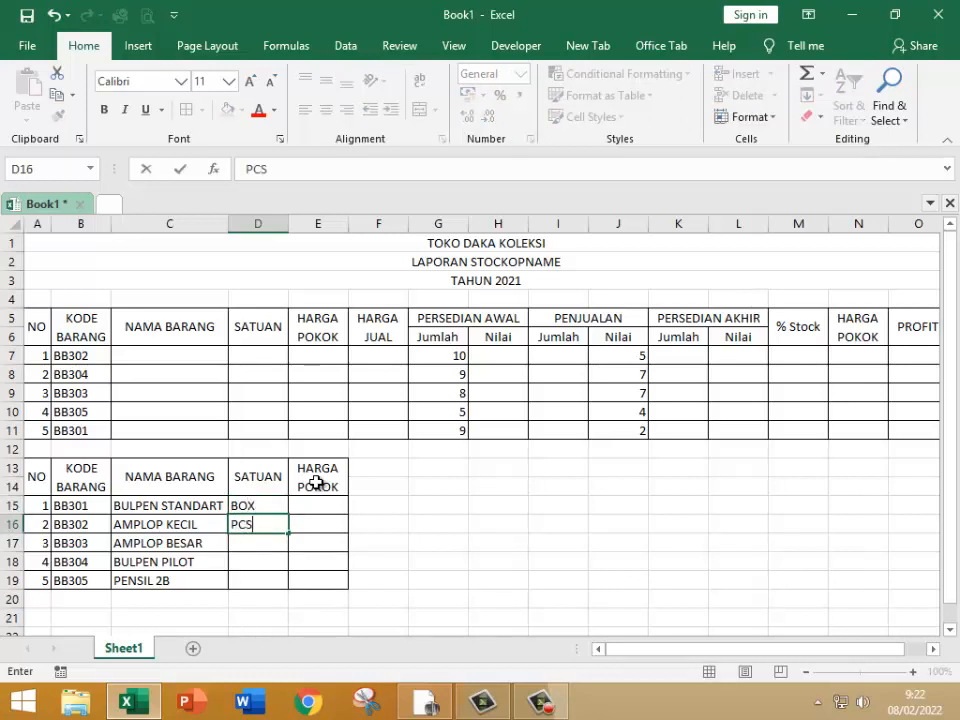
pyautogui.press('Return')
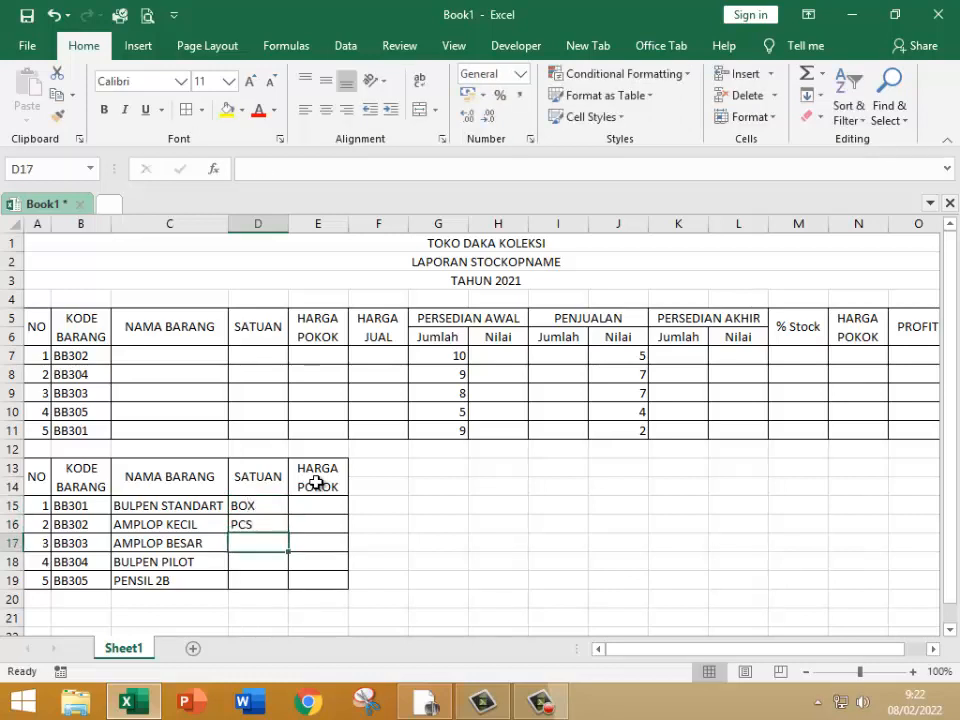
pyautogui.write('PCS')
pyautogui.press('Return')
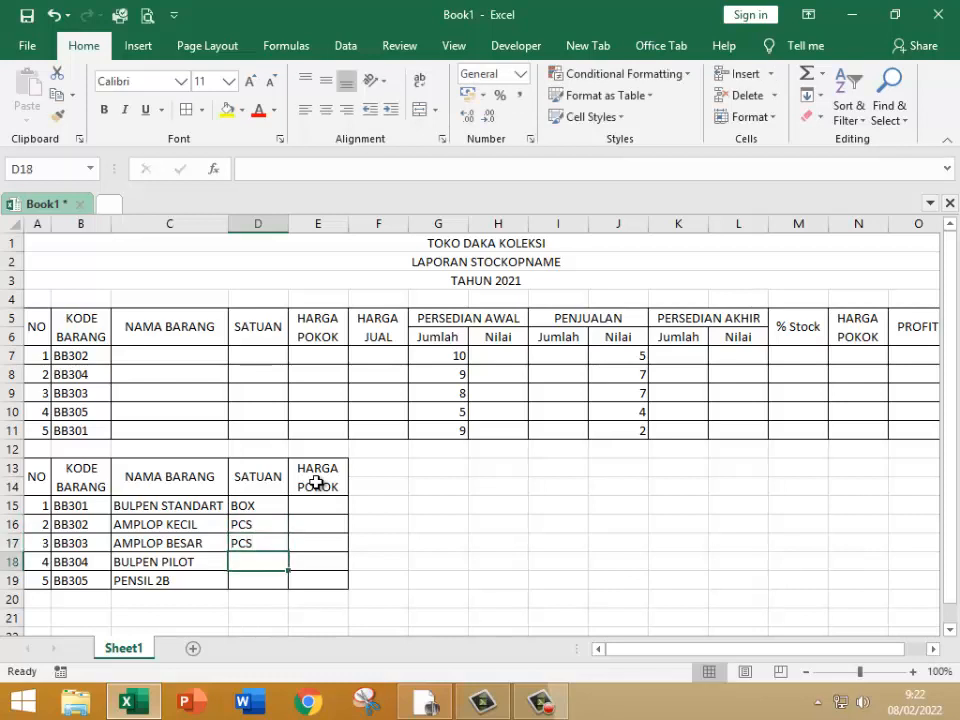
# Step: Set the SATUAN units to BOX in D18 and PCS in D19
pyautogui.write('BOX')
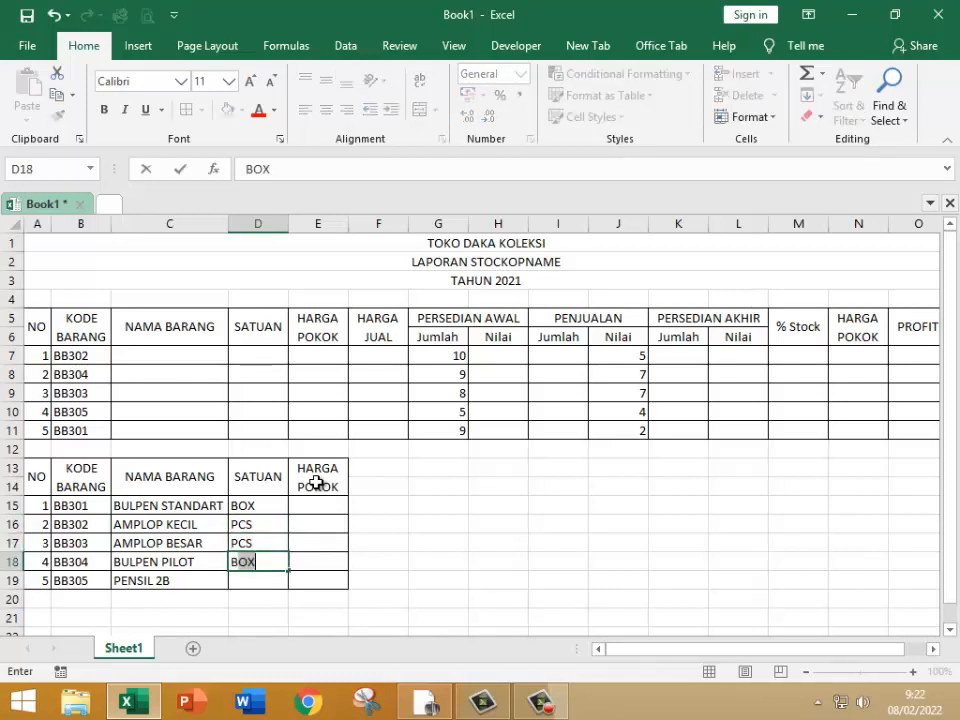
pyautogui.press('Return')
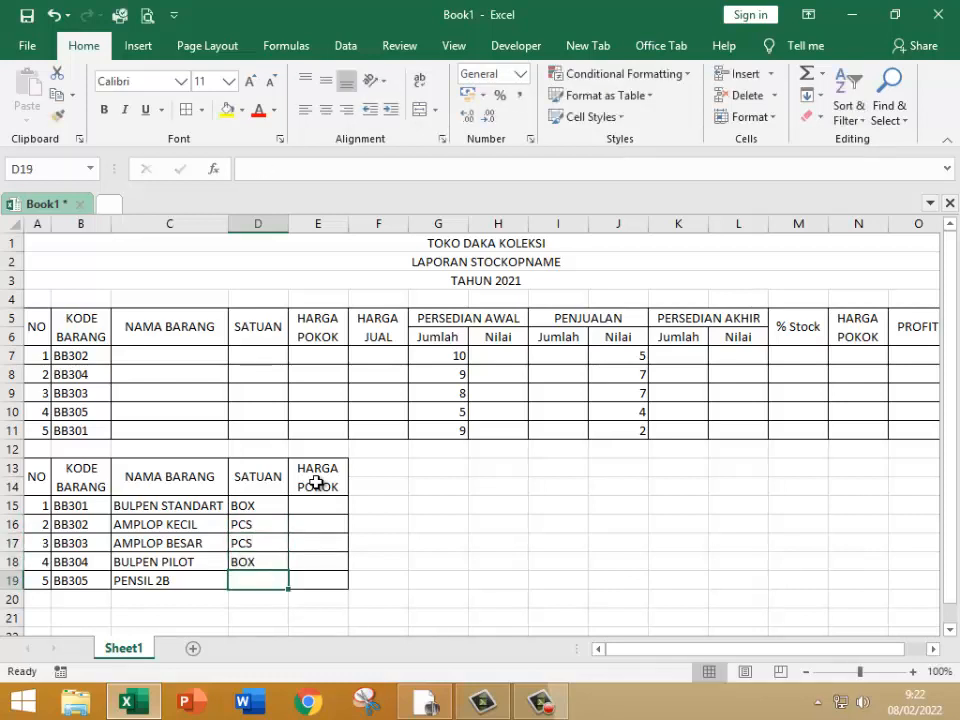
pyautogui.write('PA')
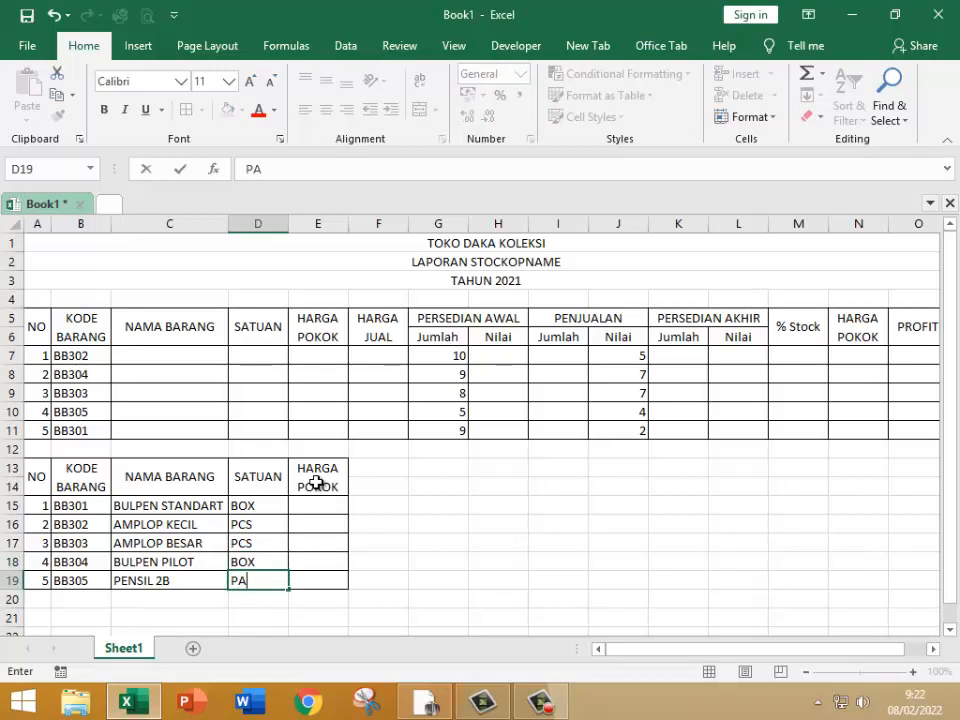
pyautogui.write('K')
pyautogui.press('BackSpace')
pyautogui.press('BackSpace')
pyautogui.write('CS')
pyautogui.press('Return')
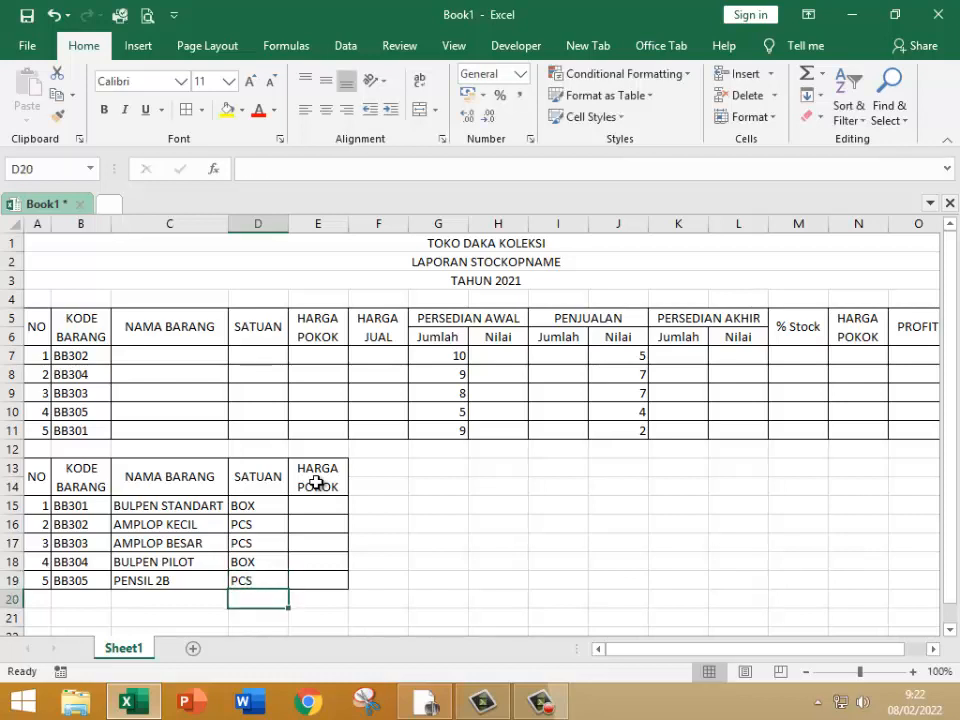
# Step: Enter 3200 as the HARGA POKOK for BULPEN STANDART in E15
pyautogui.press('Up')
pyautogui.press('Right')
pyautogui.press('Up')
pyautogui.press('Left')
pyautogui.press('Up')
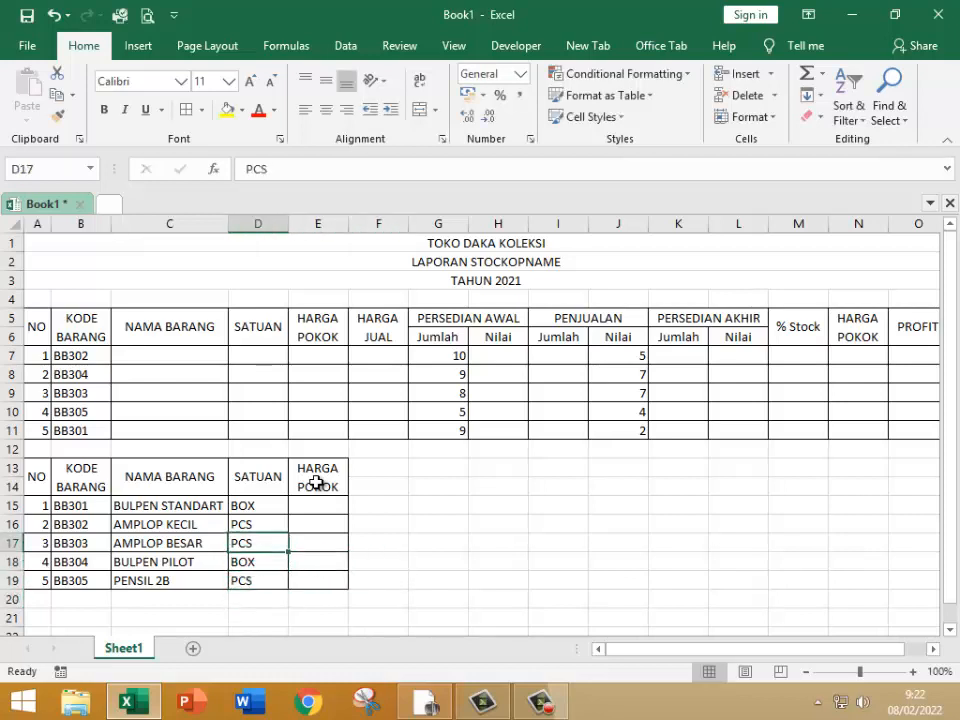
pyautogui.press('Up')
pyautogui.press('Up')
pyautogui.press('Right')
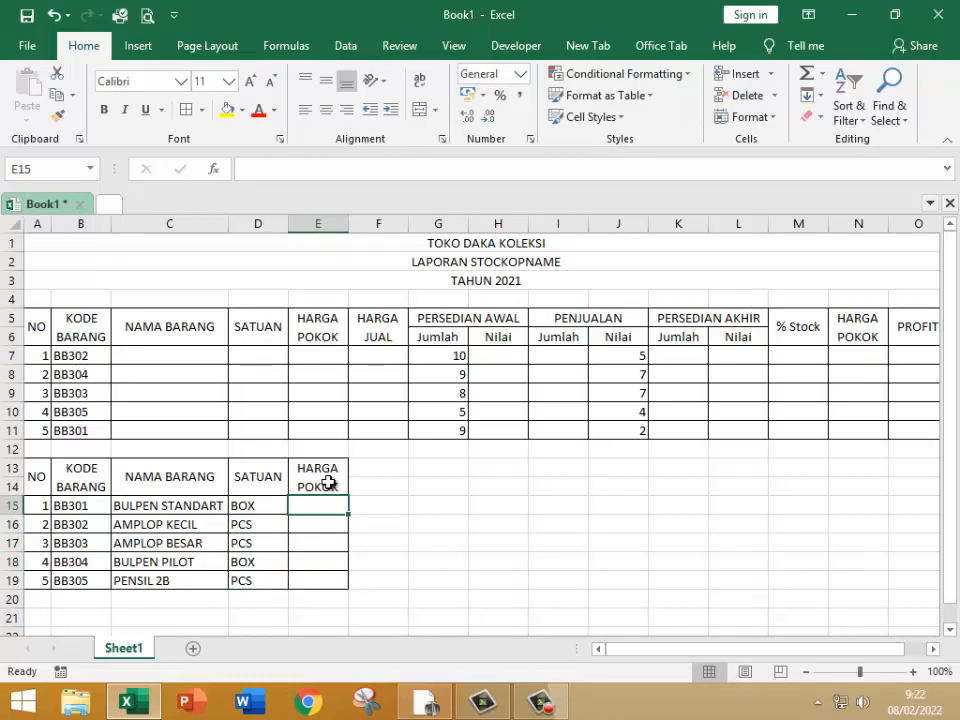
pyautogui.write('32')
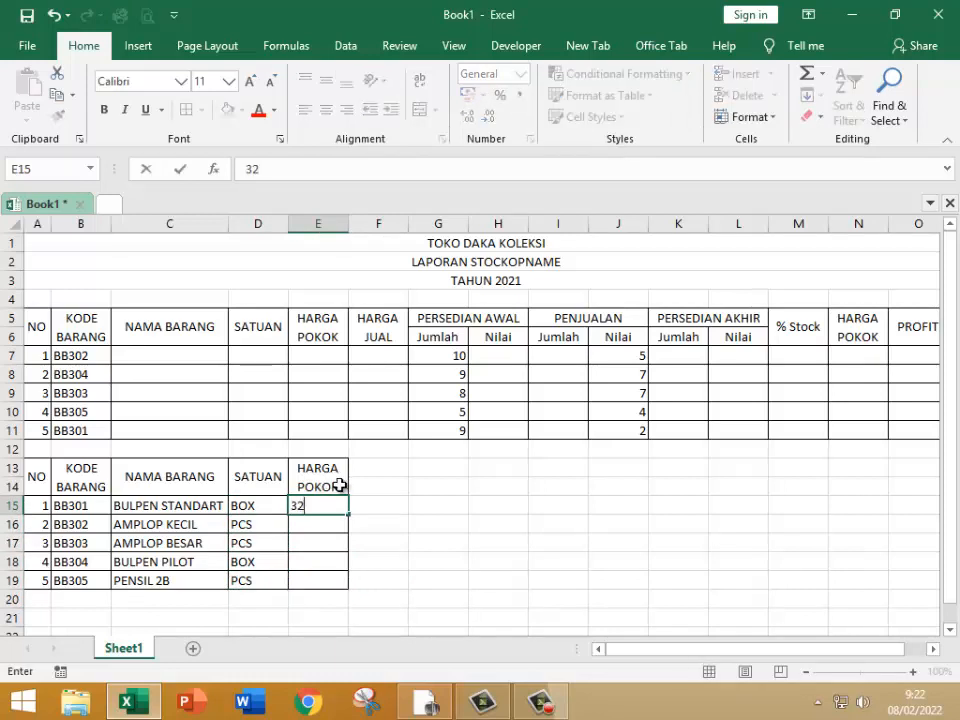
pyautogui.write(',,')
pyautogui.write('000')
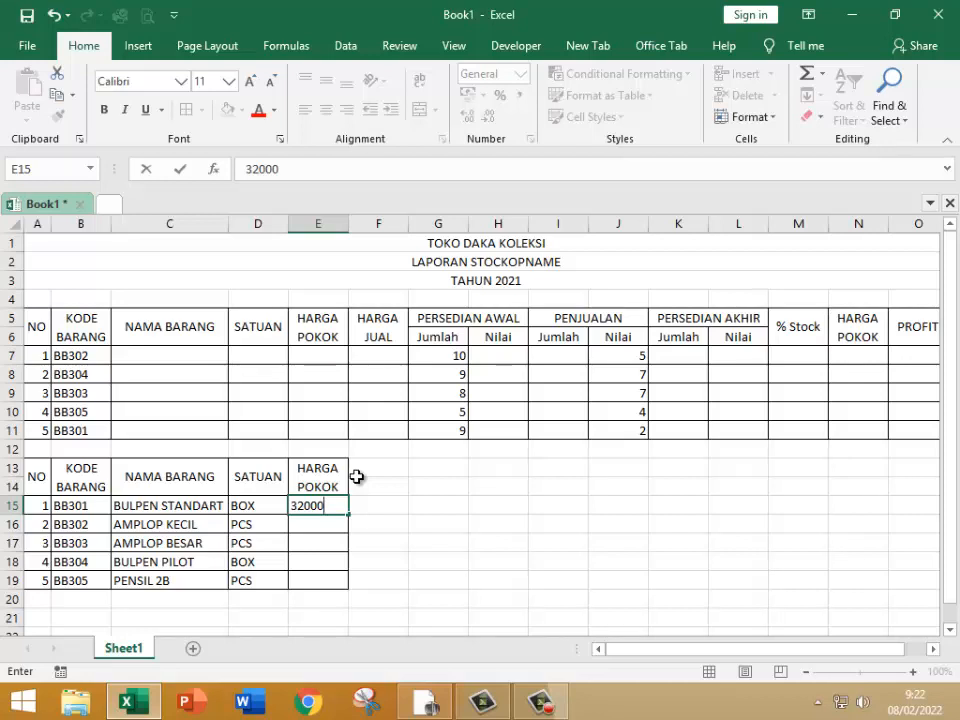
pyautogui.press('Return')
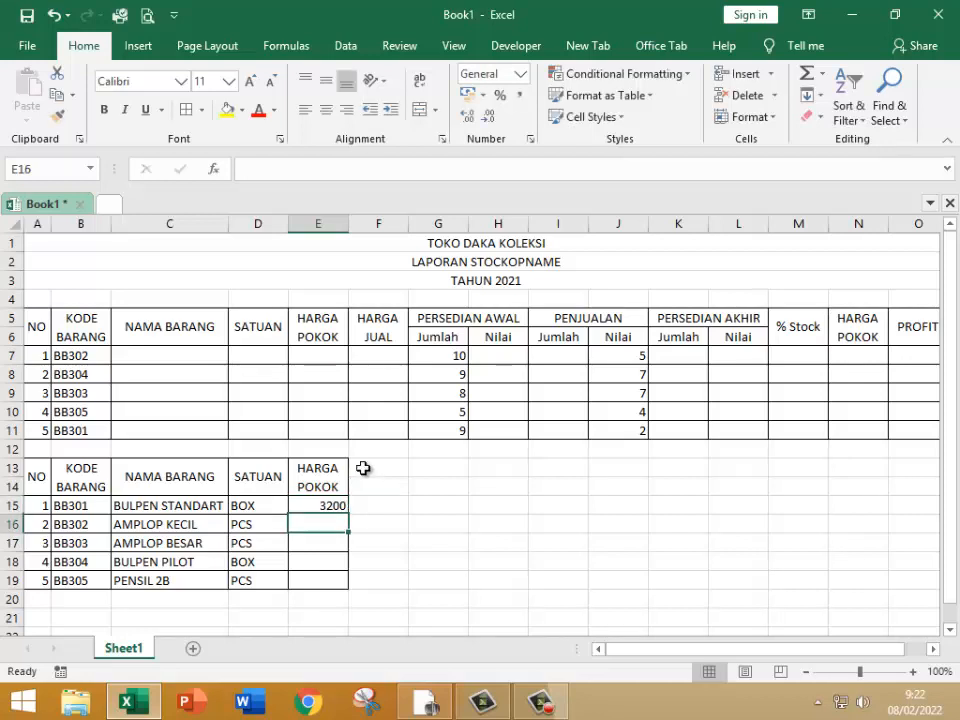
# Step: Fill the remaining HARGA POKOK cells E16:E19 with 3000, 7700, 6200 and 1500
pyautogui.write('3000')
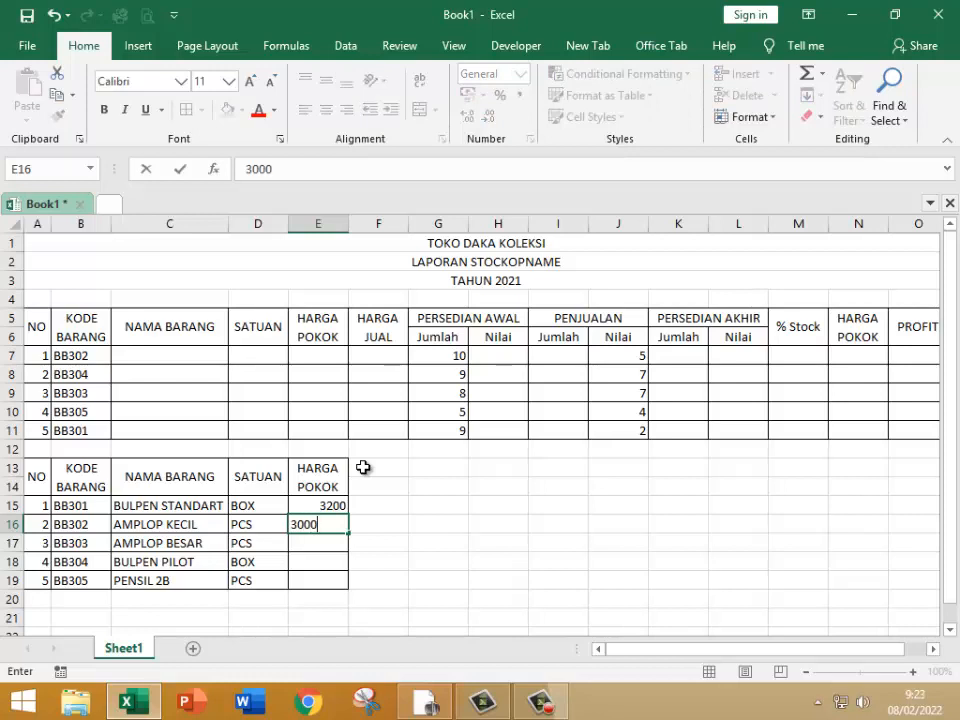
pyautogui.press('Return')
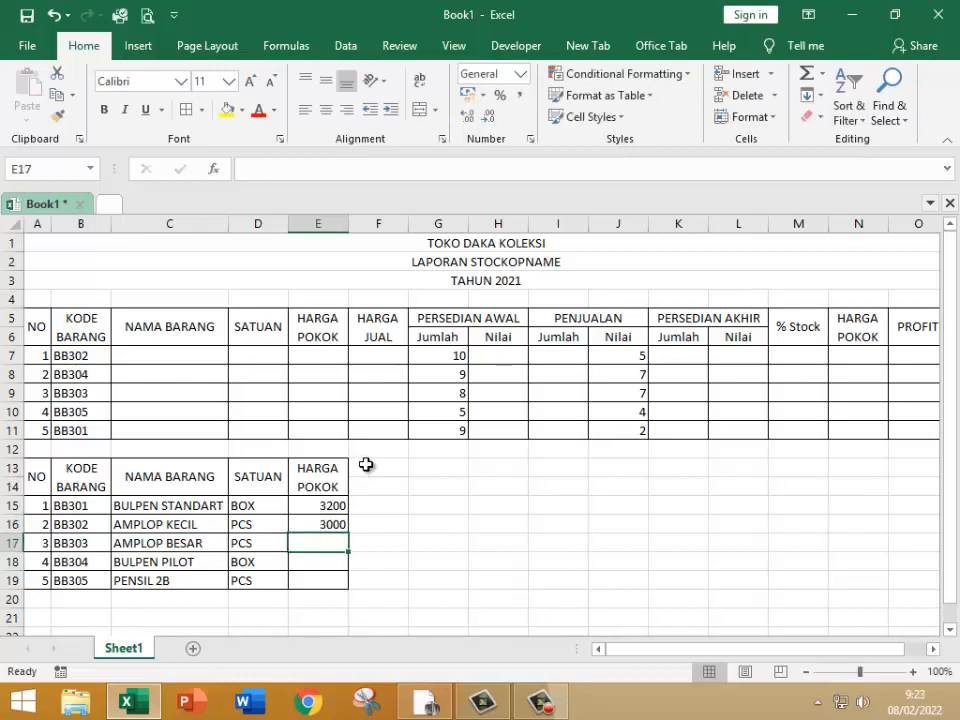
pyautogui.write('7700')
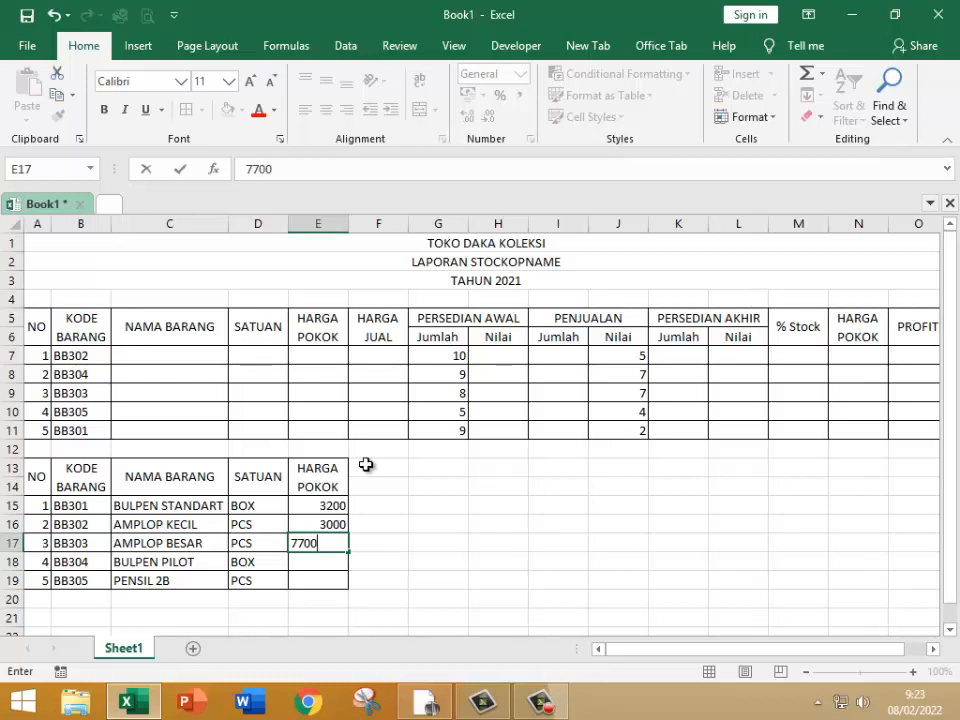
pyautogui.press('Return')
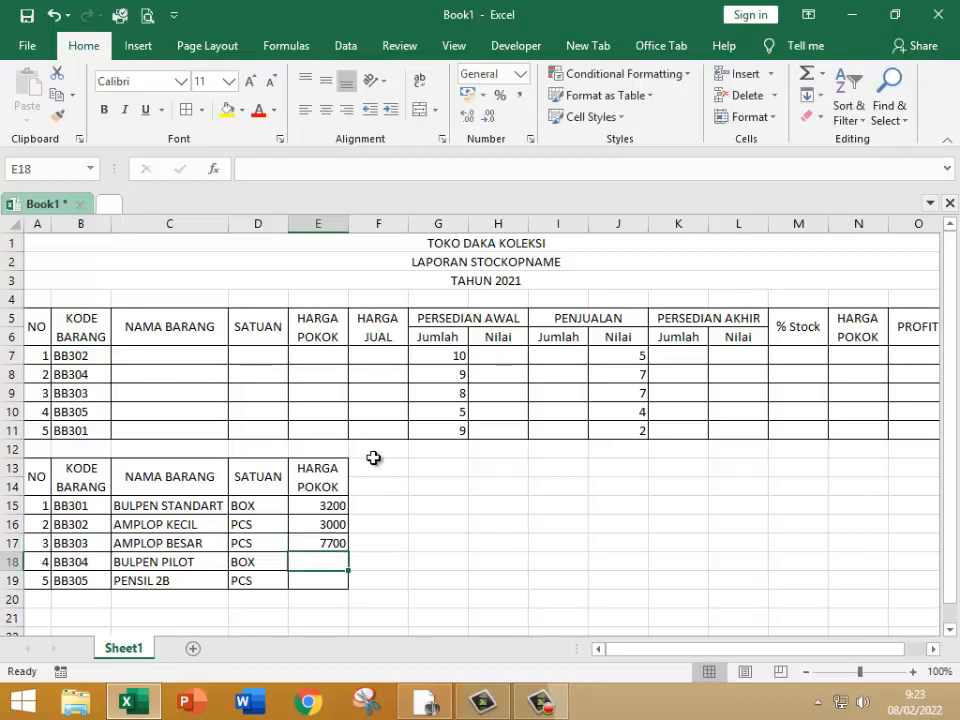
pyautogui.write('6200')
pyautogui.press('Return')
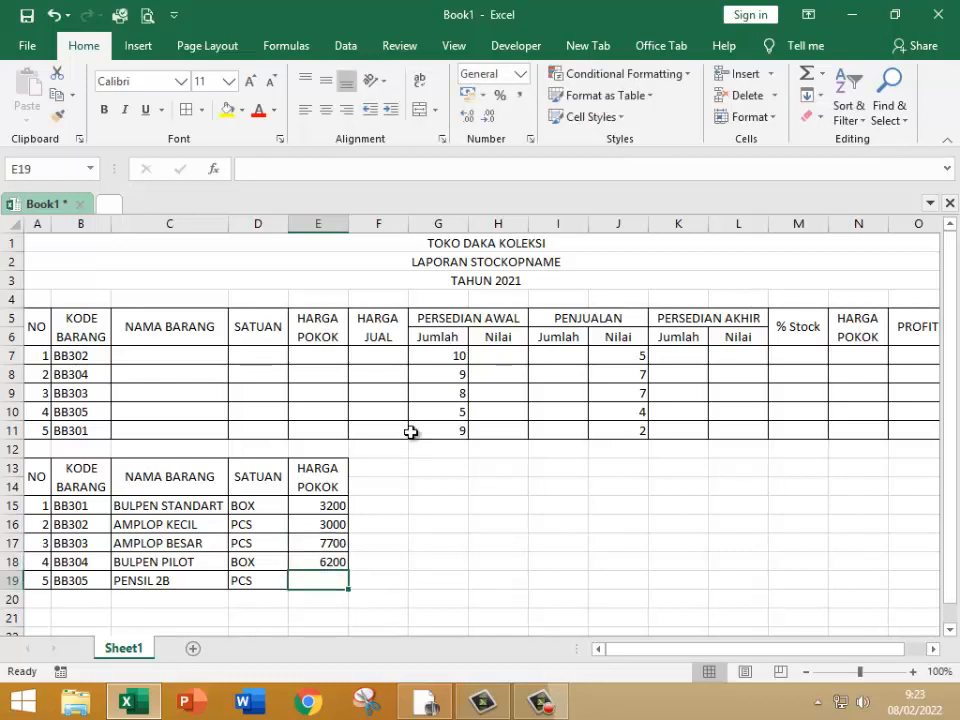
pyautogui.write('1')
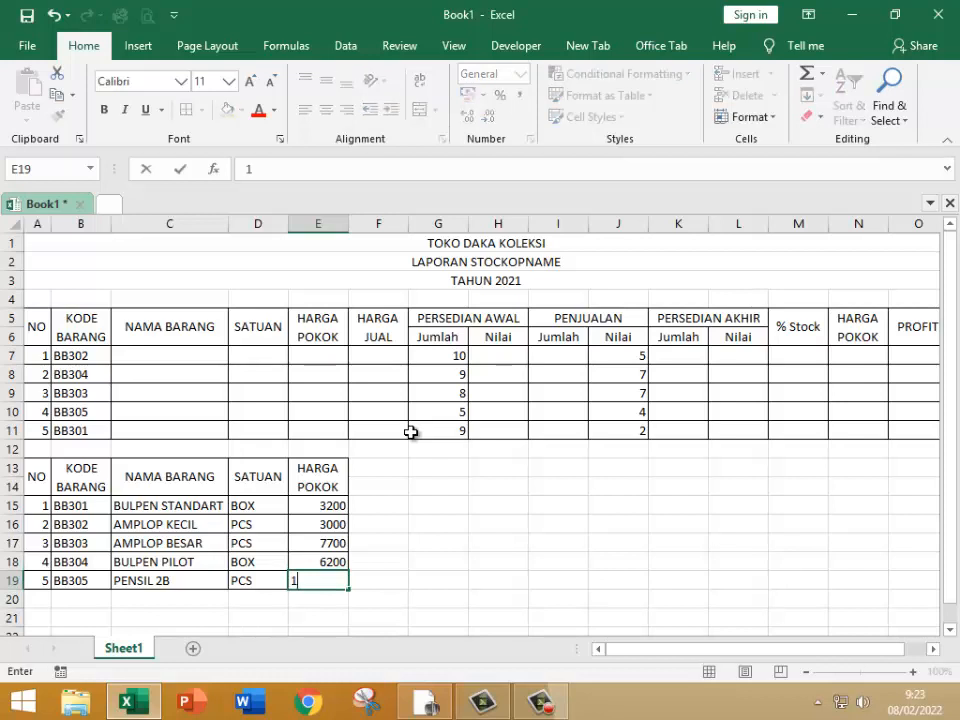
pyautogui.write('500')
pyautogui.press('Return')
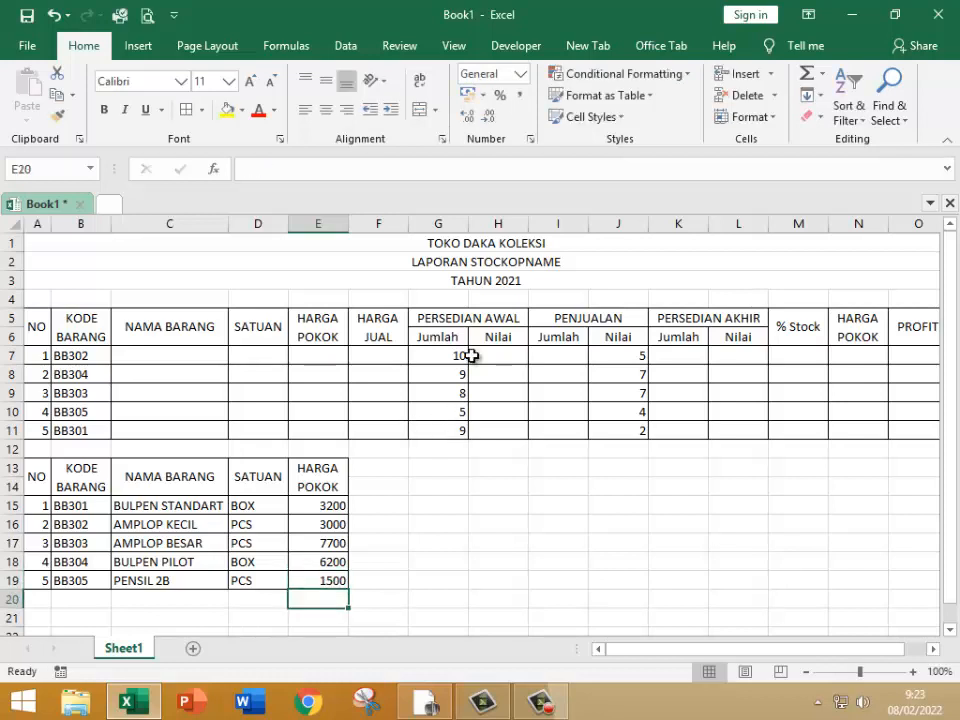
# Step: Copy the HARGA JUAL column in F5:F11 and paste it beside the second table starting at F13
pyautogui.moveTo(379, 337); pyautogui.dragTo(380, 428)
pyautogui.hotkey('ctrl', 'c')
pyautogui.click(367, 462)
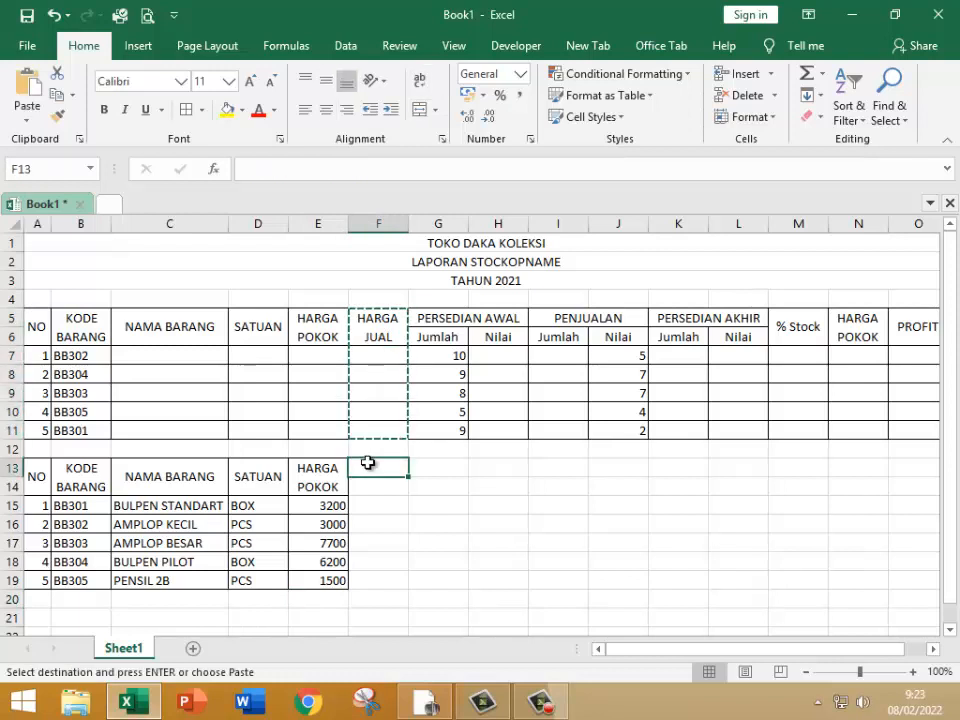
pyautogui.hotkey('ctrl', 'v')
pyautogui.click(376, 497)
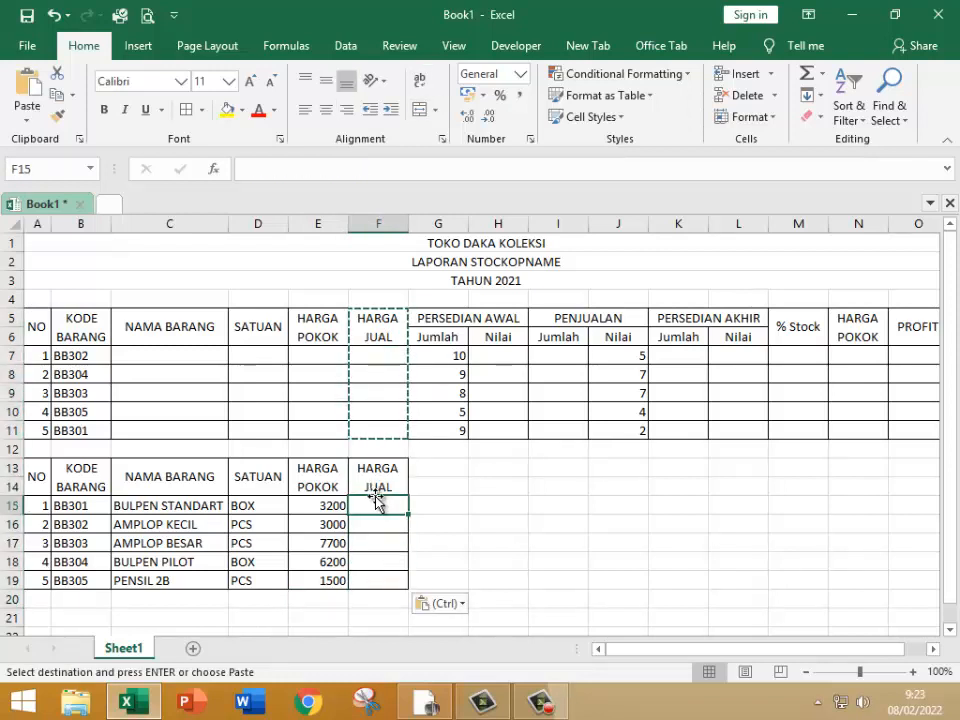
# Step: Enter 4200 as the HARGA JUAL for BULPEN STANDART in F15
pyautogui.write('42')
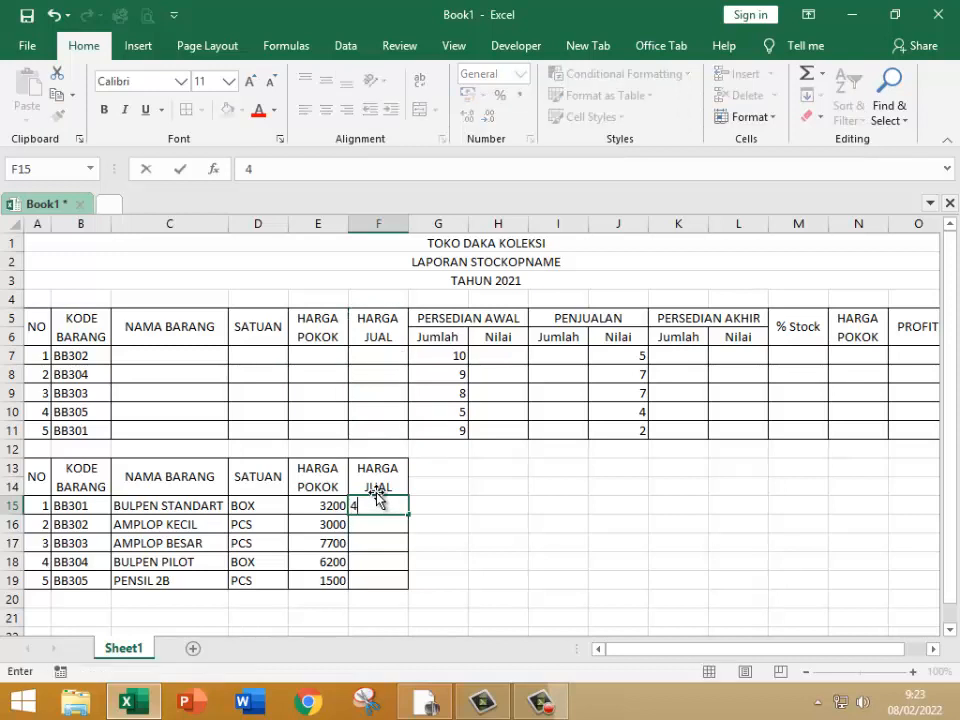
pyautogui.press('Return')
pyautogui.click(378, 498)
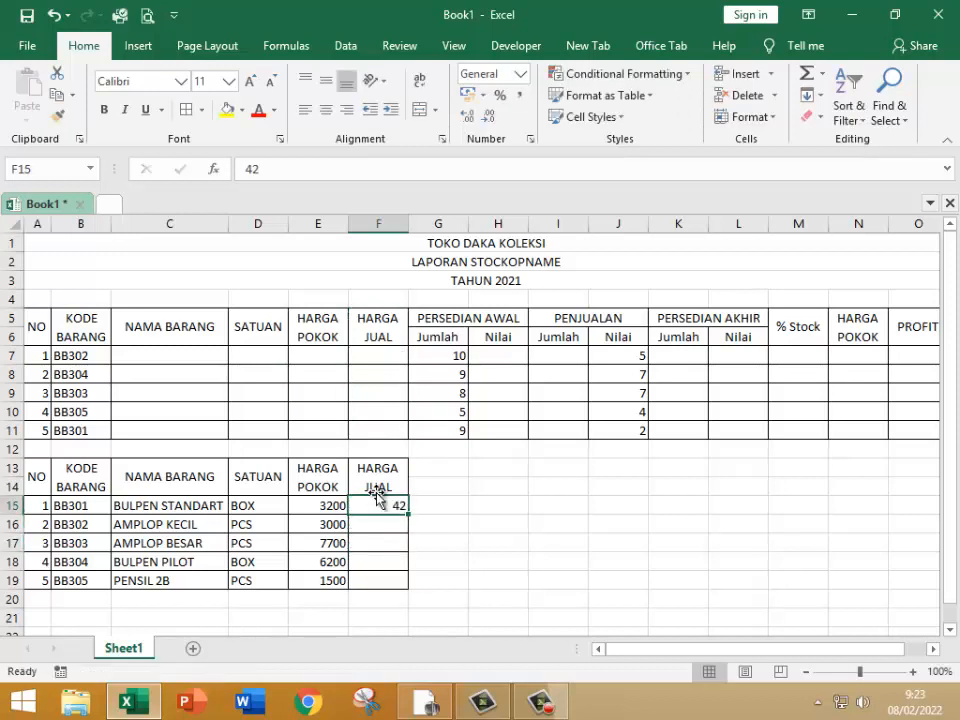
pyautogui.write('4200')
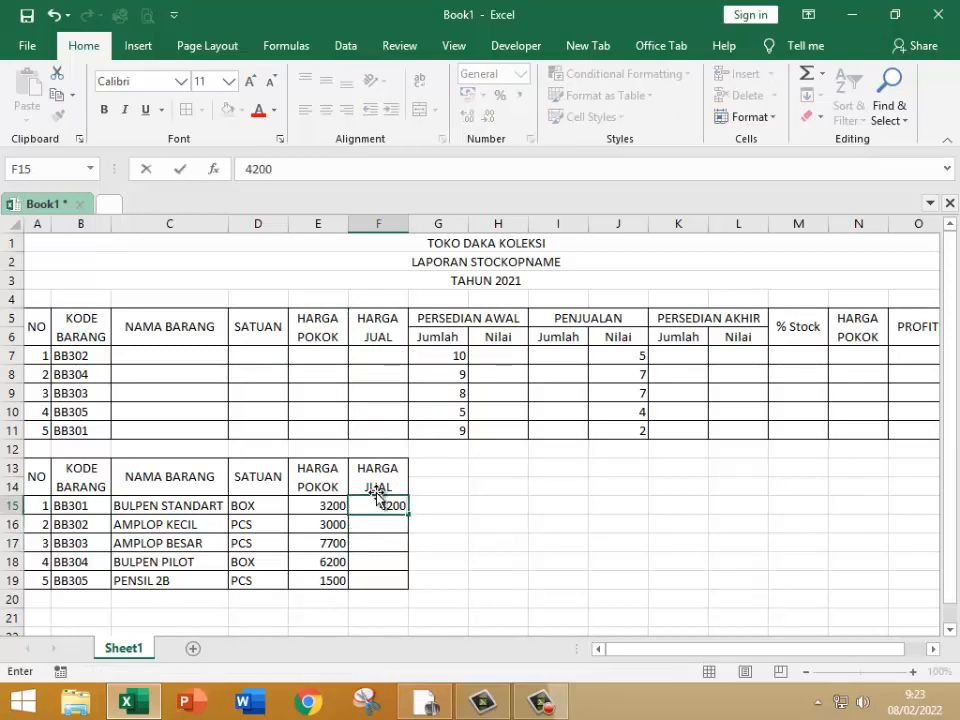
pyautogui.press('Return')
# Step: Fill the remaining HARGA JUAL cells F16:F19 with 4000, 8000, 7000 and 2000
pyautogui.write('4000')
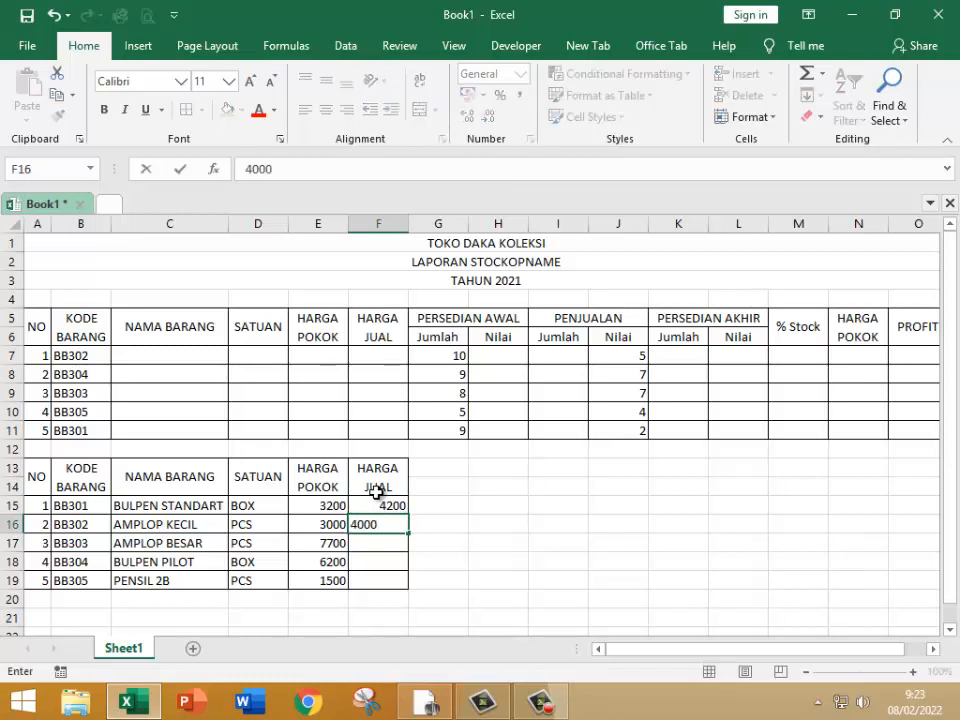
pyautogui.press('Return')
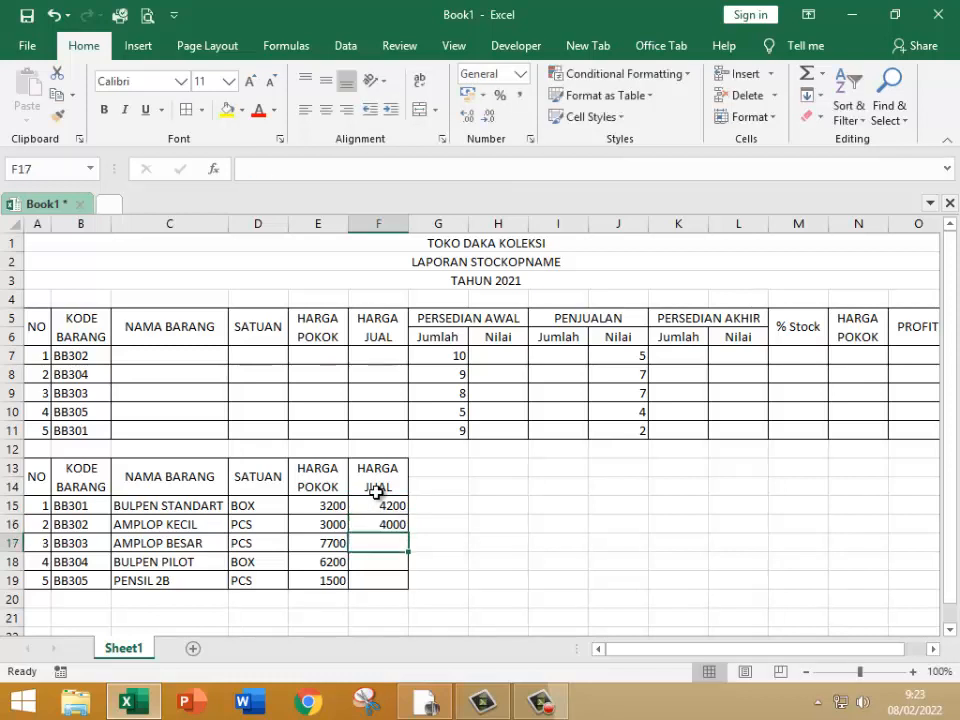
pyautogui.write('8000')
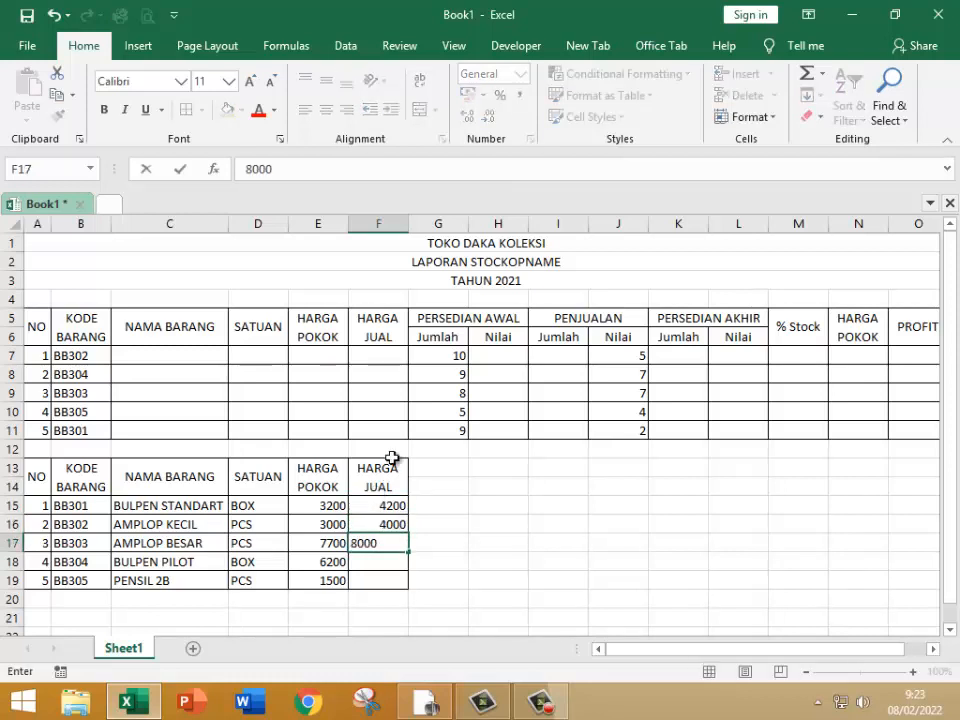
pyautogui.press('Return')
pyautogui.write('7000')
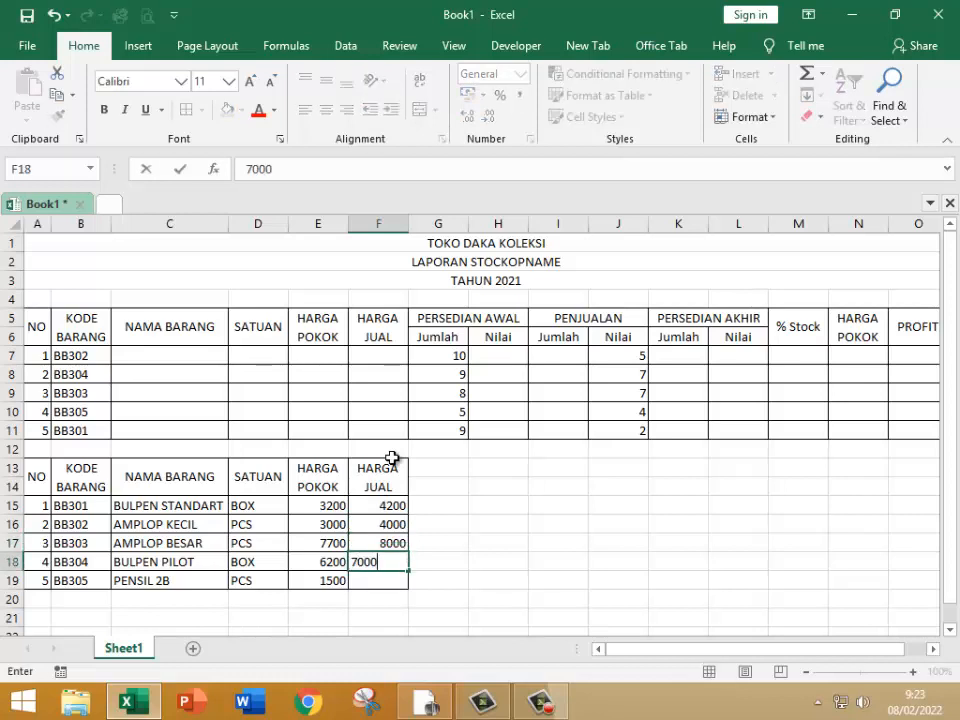
pyautogui.press('Return')
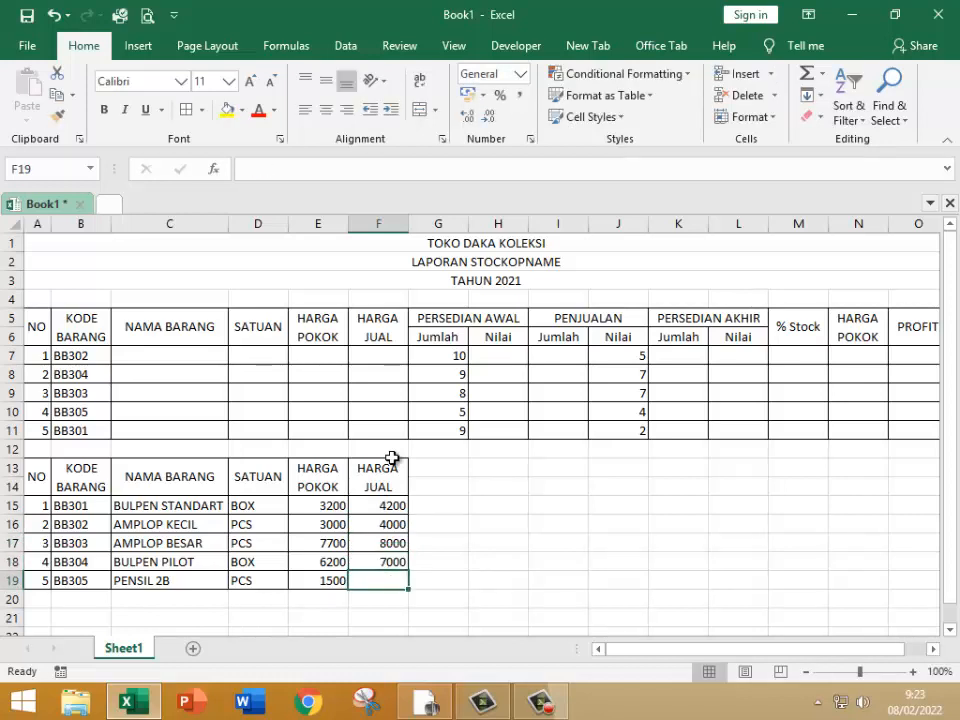
pyautogui.write('2000')
pyautogui.press('Return')
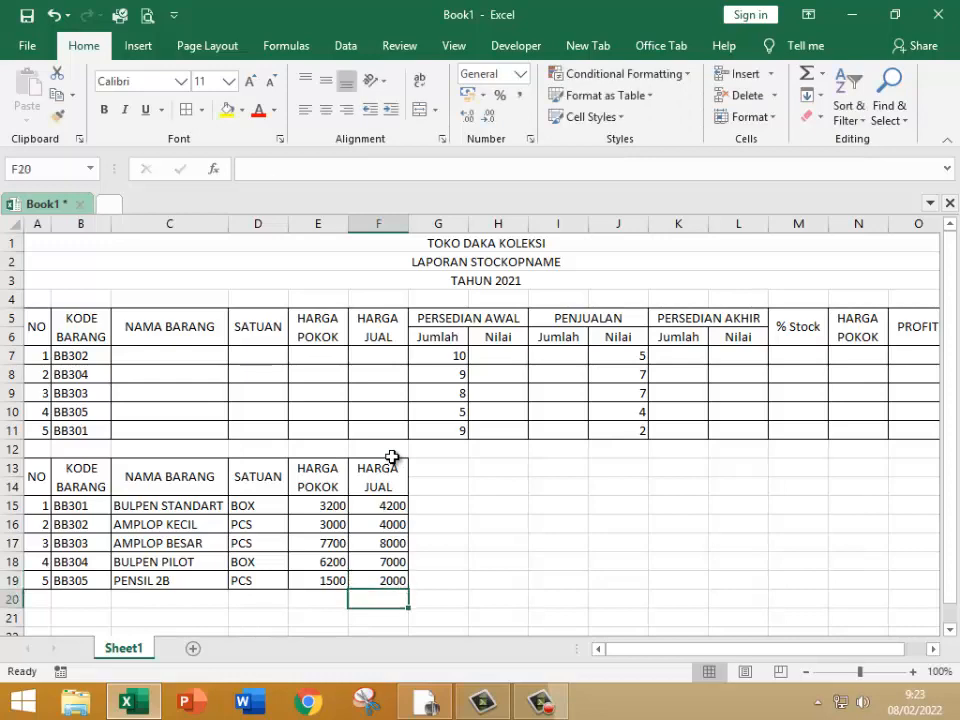
# Step: Choose the Accounting number format with 2 decimal places for the cost and selling prices in E15:F19
pyautogui.moveTo(332, 505); pyautogui.dragTo(388, 571)
pyautogui.rightClick(388, 571)
pyautogui.click(400, 489)
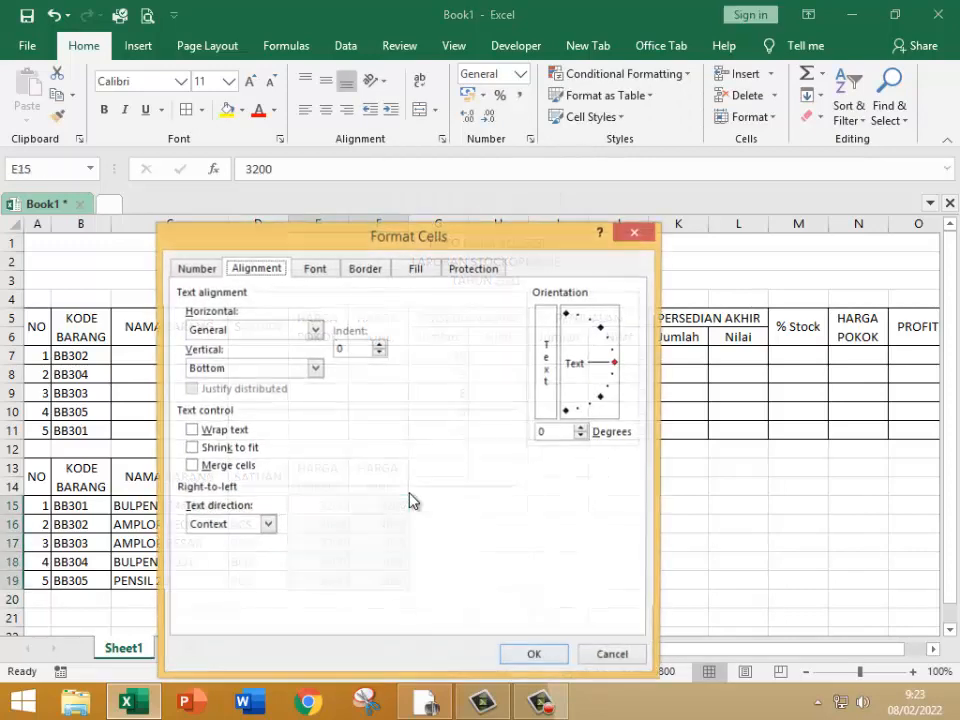
pyautogui.click(196, 268)
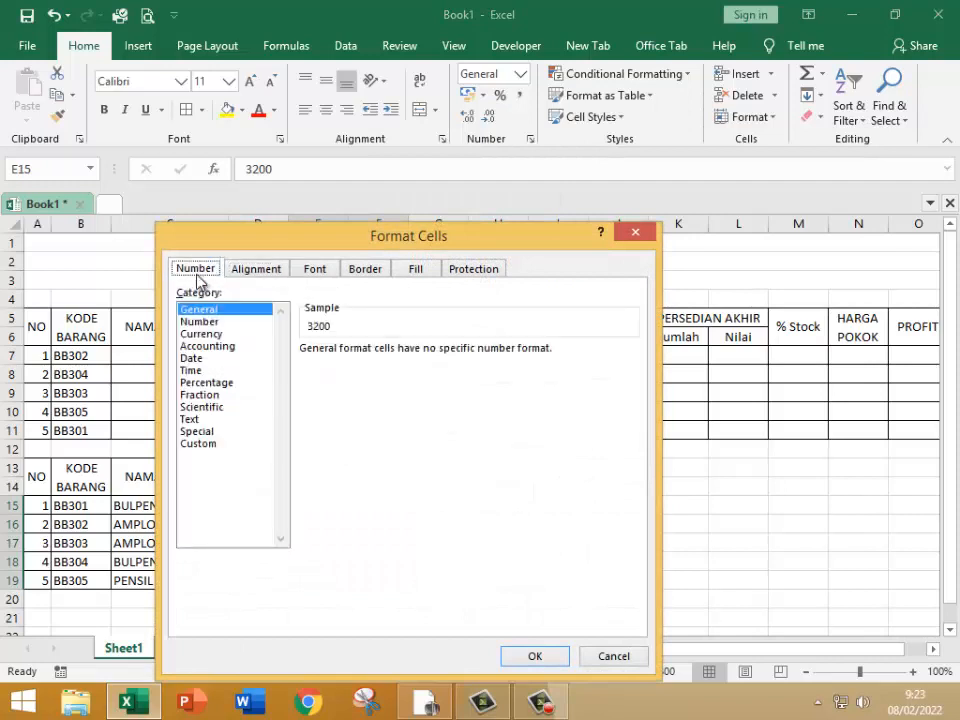
pyautogui.click(205, 346)
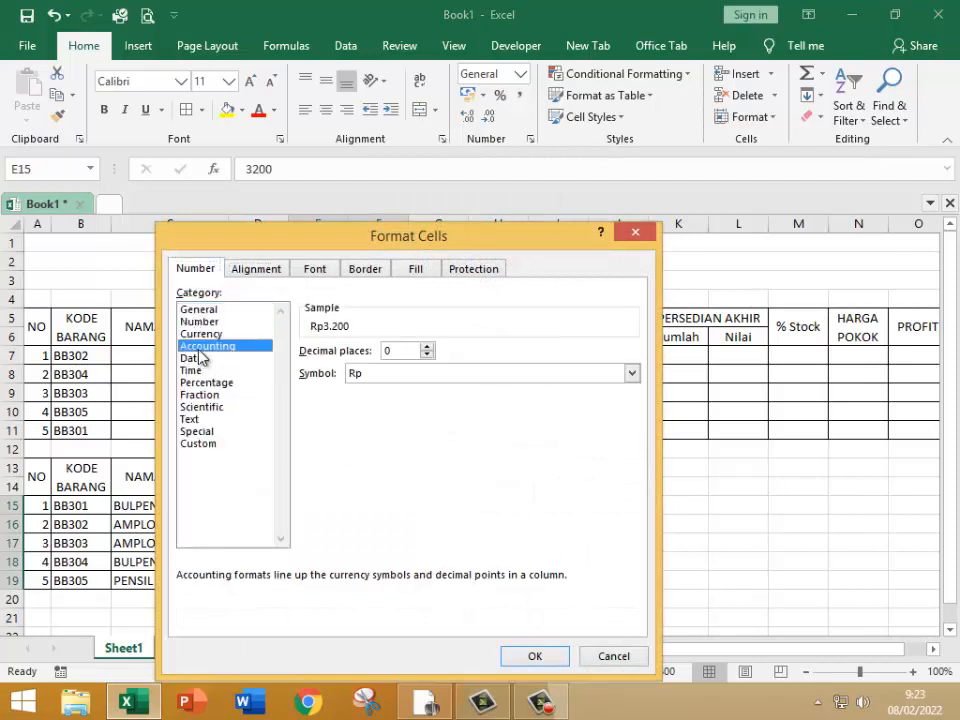
pyautogui.click(428, 347)
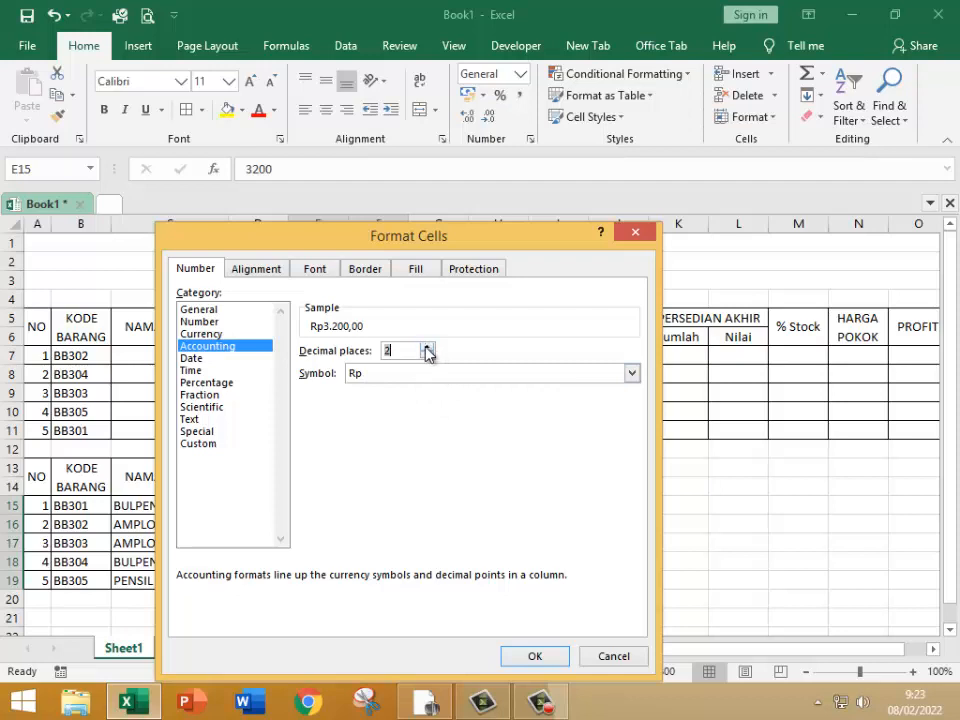
# Step: Set the currency symbol to Rp Indonesian and apply the format to the prices in E15:F19
pyautogui.click(507, 380)
pyautogui.scroll(-3, 506, 440)
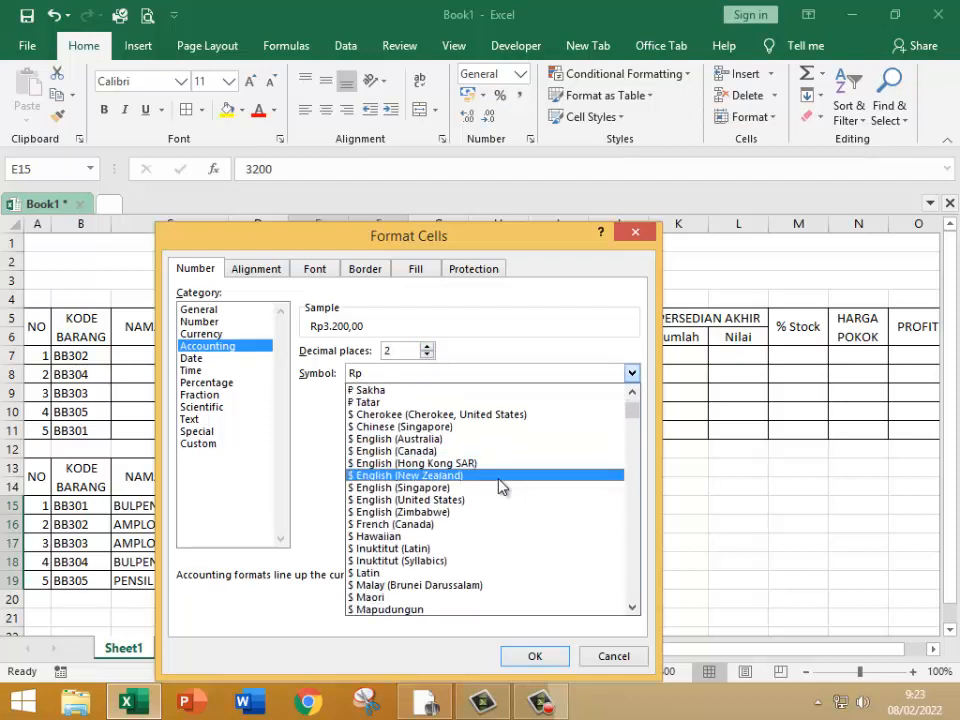
pyautogui.scroll(-15, 500, 487)
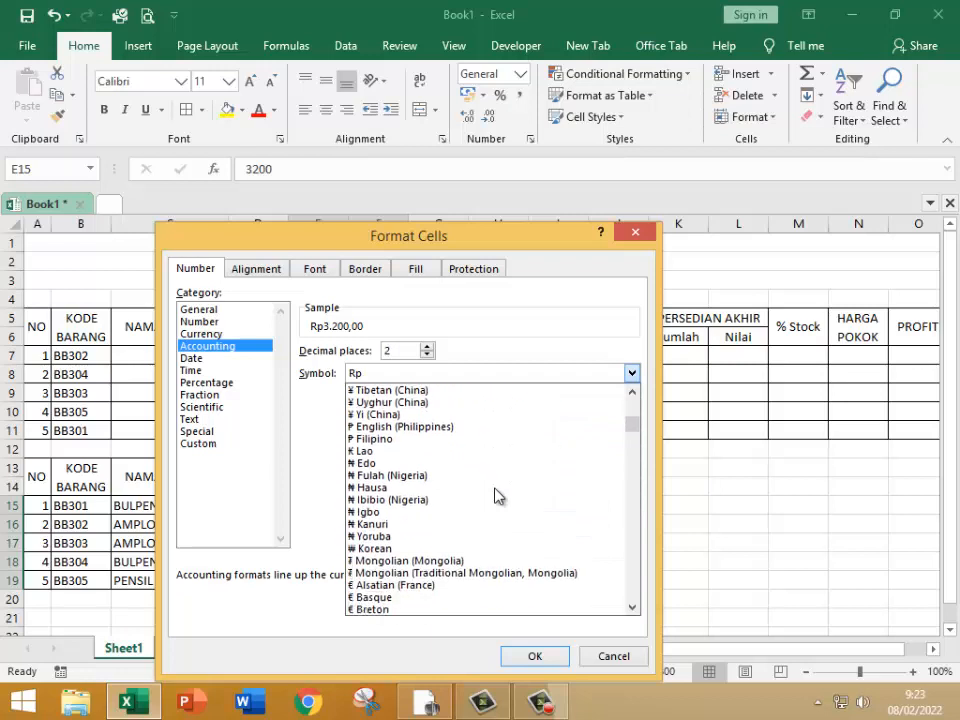
pyautogui.scroll(-9, 498, 495)
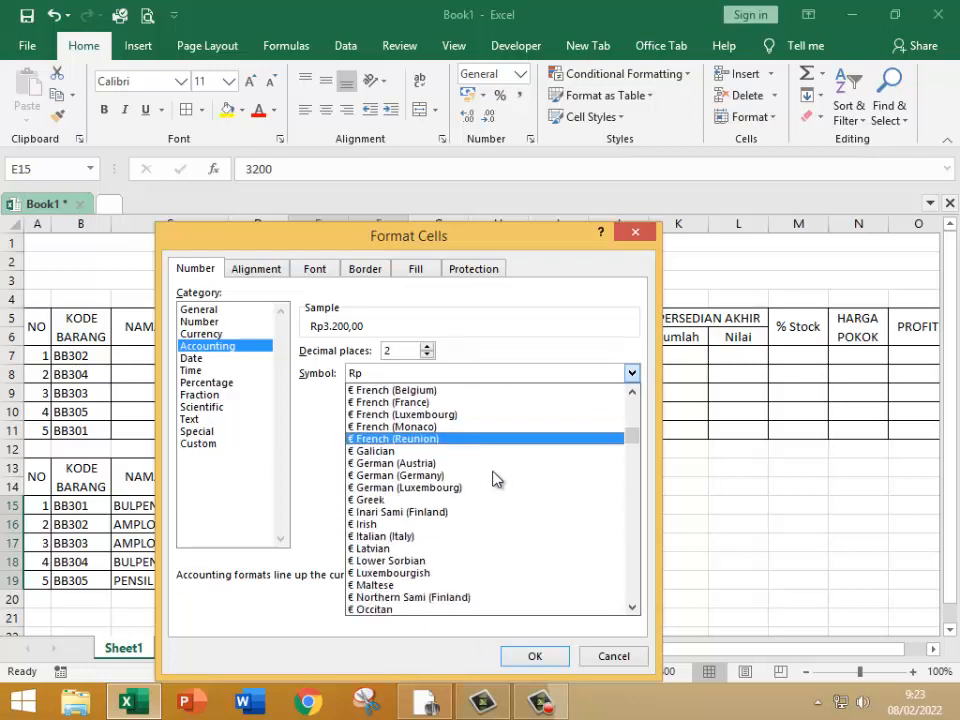
pyautogui.scroll(-4, 493, 479)
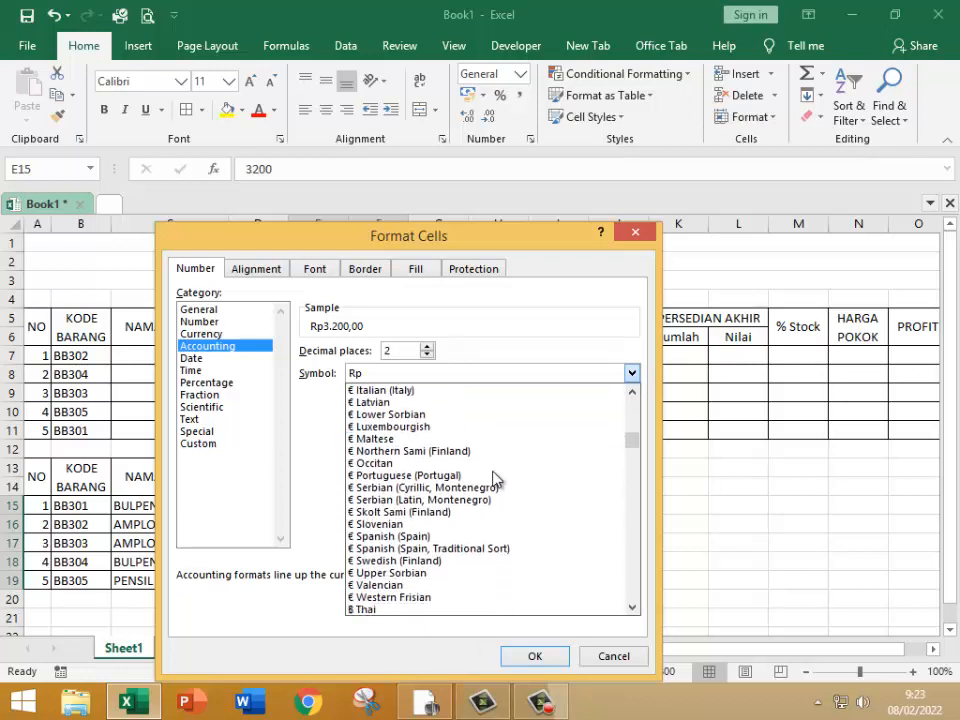
pyautogui.scroll(-4, 493, 479)
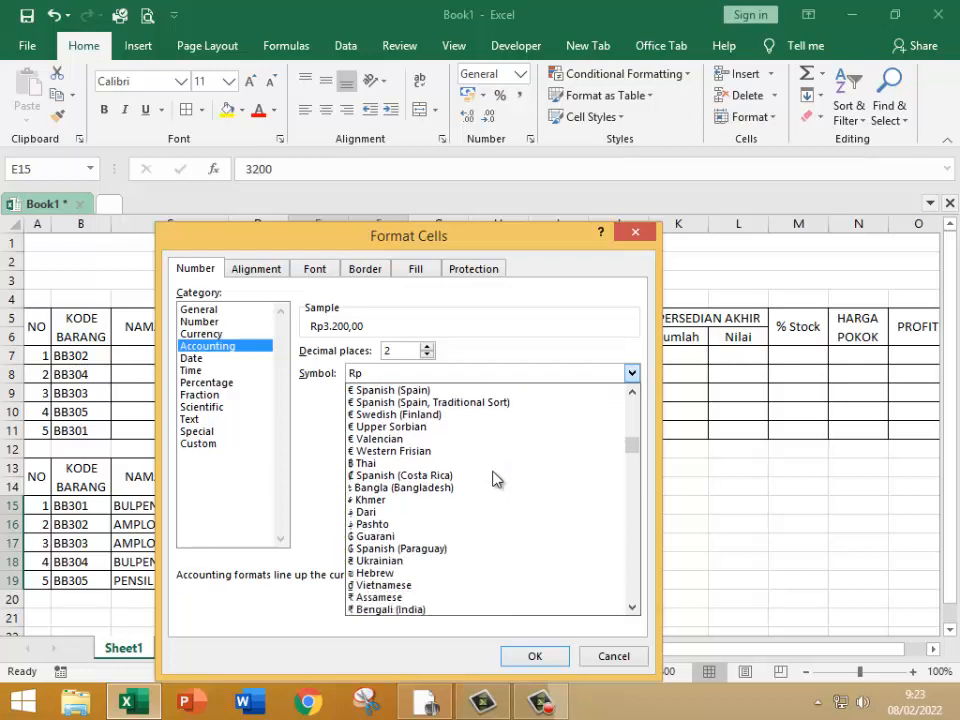
pyautogui.scroll(-7, 493, 479)
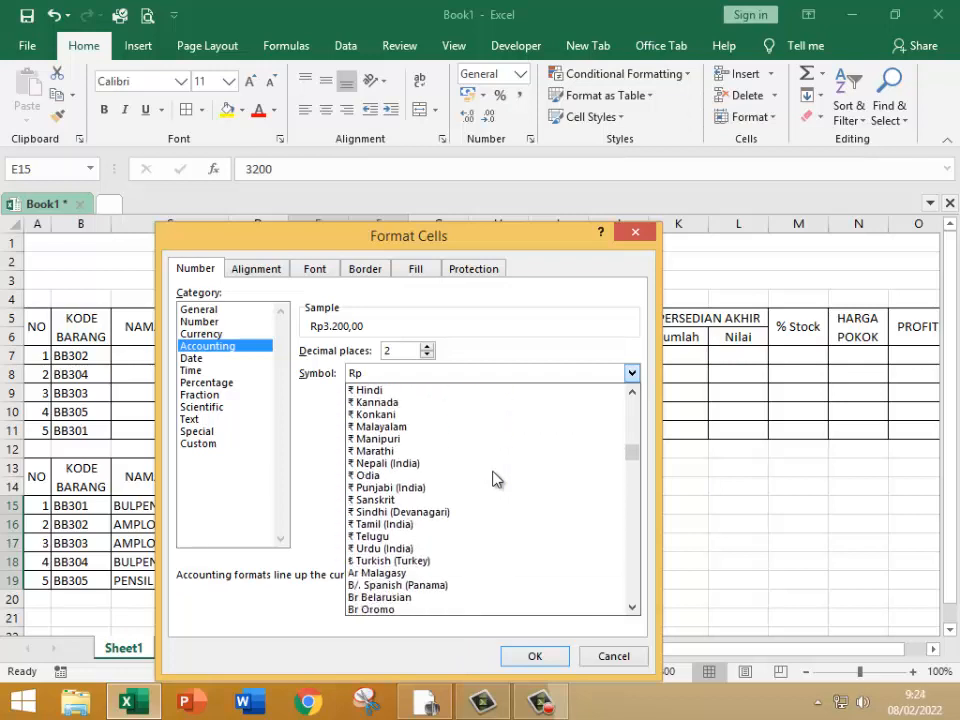
pyautogui.scroll(-10, 493, 479)
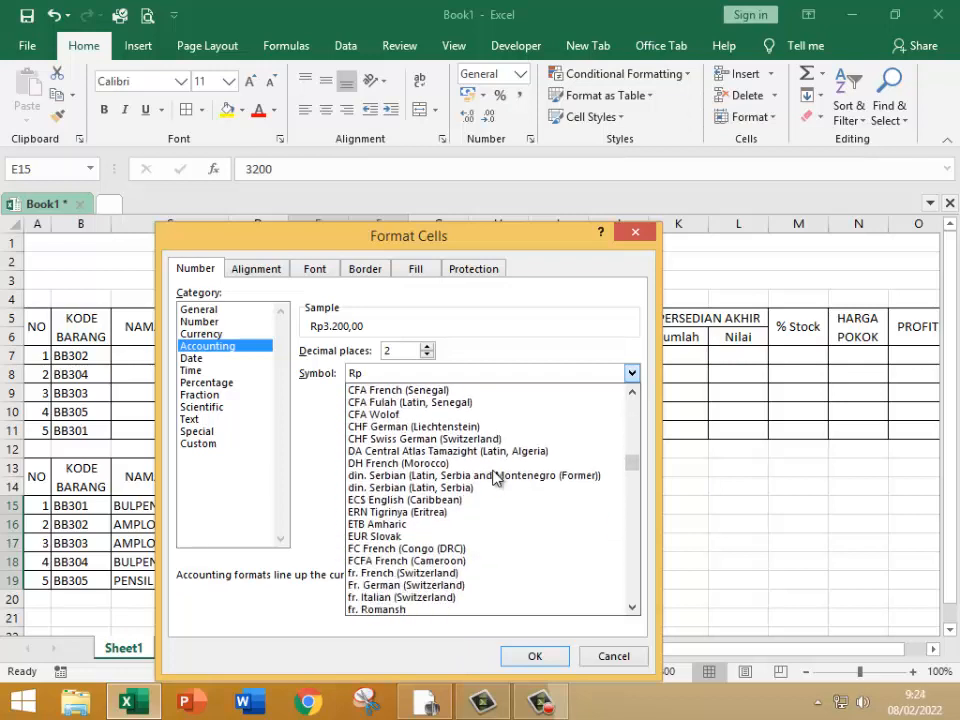
pyautogui.scroll(-12, 493, 477)
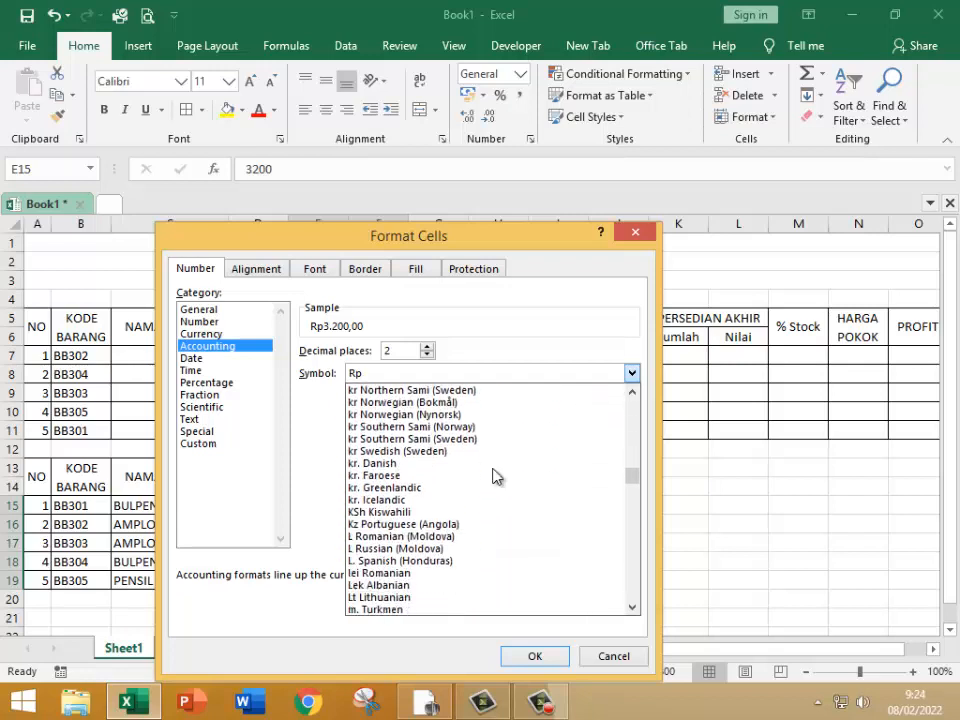
pyautogui.scroll(-6, 493, 477)
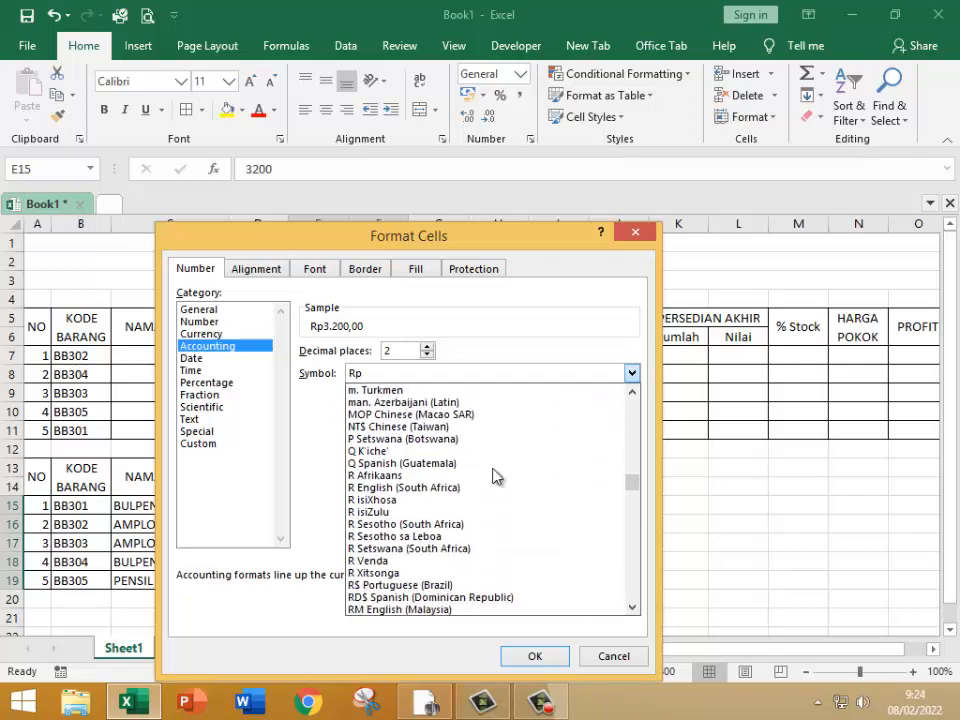
pyautogui.scroll(-2, 493, 477)
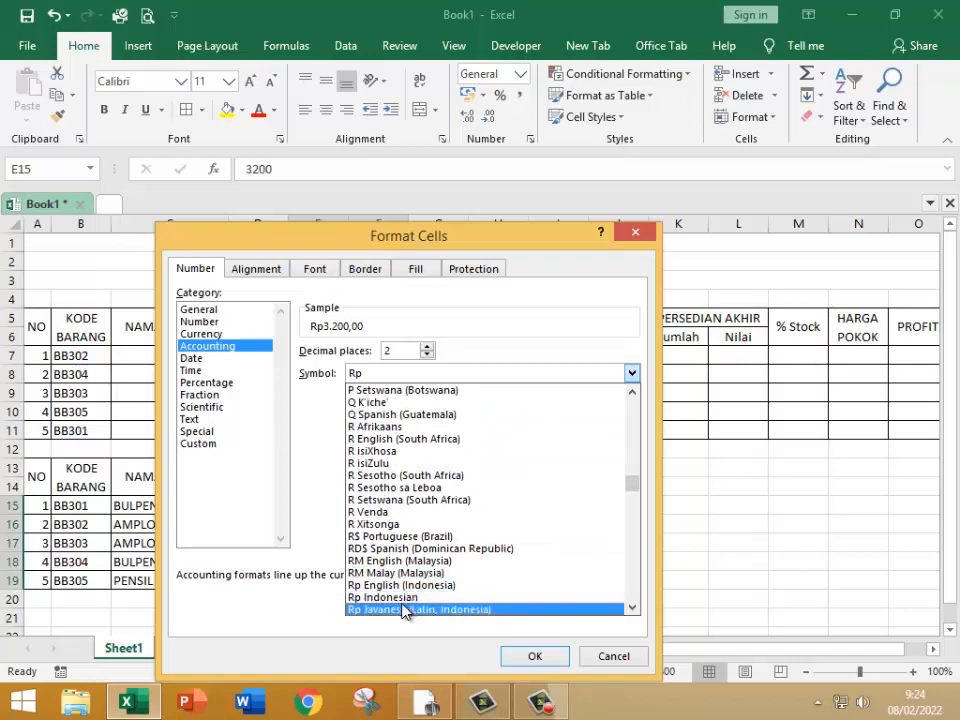
pyautogui.click(406, 598)
pyautogui.click(550, 660)
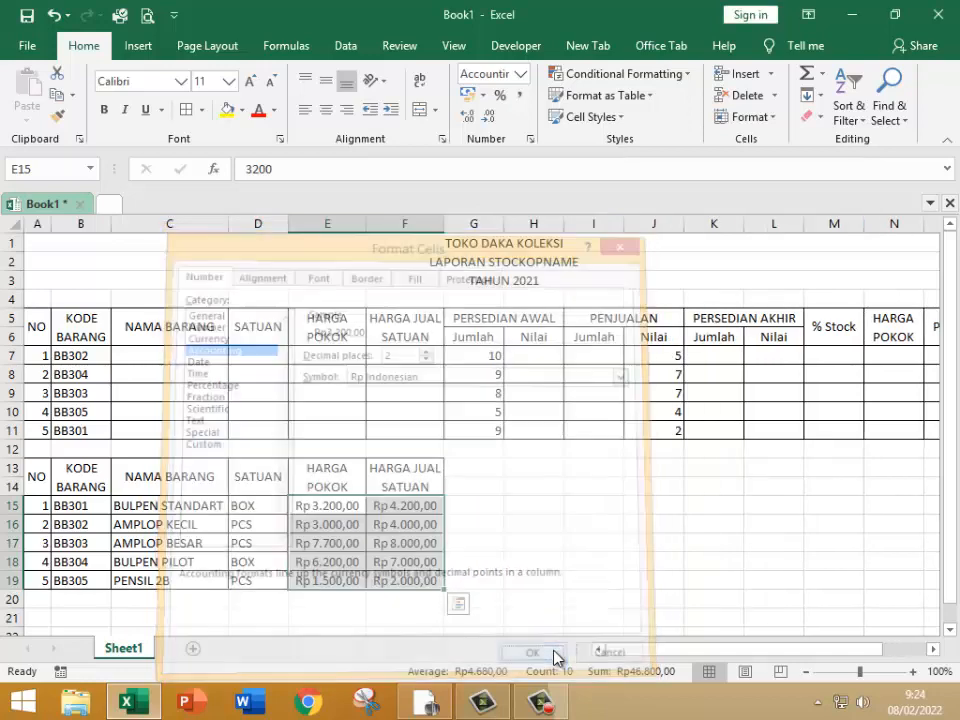
# Step: Centre the contents of the PERSEDIAN AWAL and PENJUALAN cells G7:J11 horizontally
pyautogui.click(537, 545)
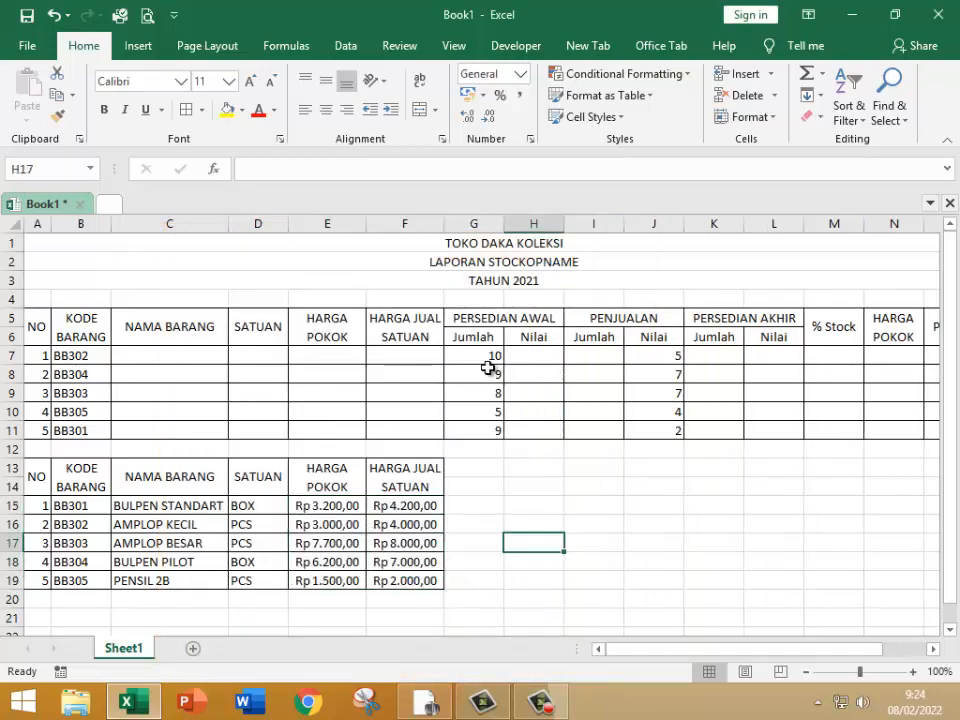
pyautogui.moveTo(490, 358); pyautogui.dragTo(675, 429)
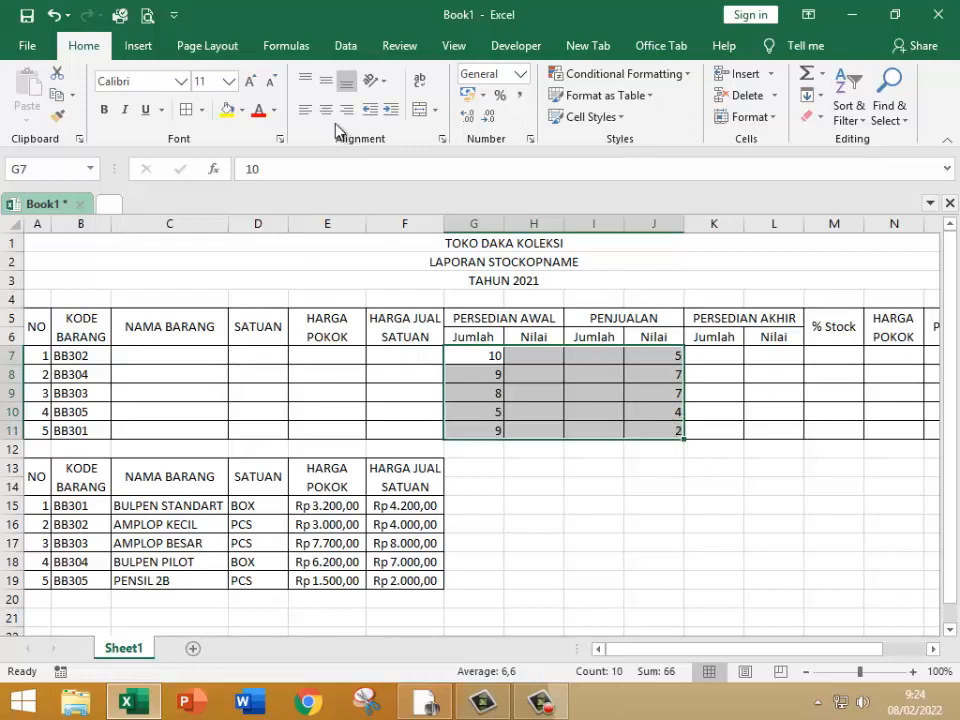
pyautogui.moveTo(512, 522); pyautogui.dragTo(510, 512)
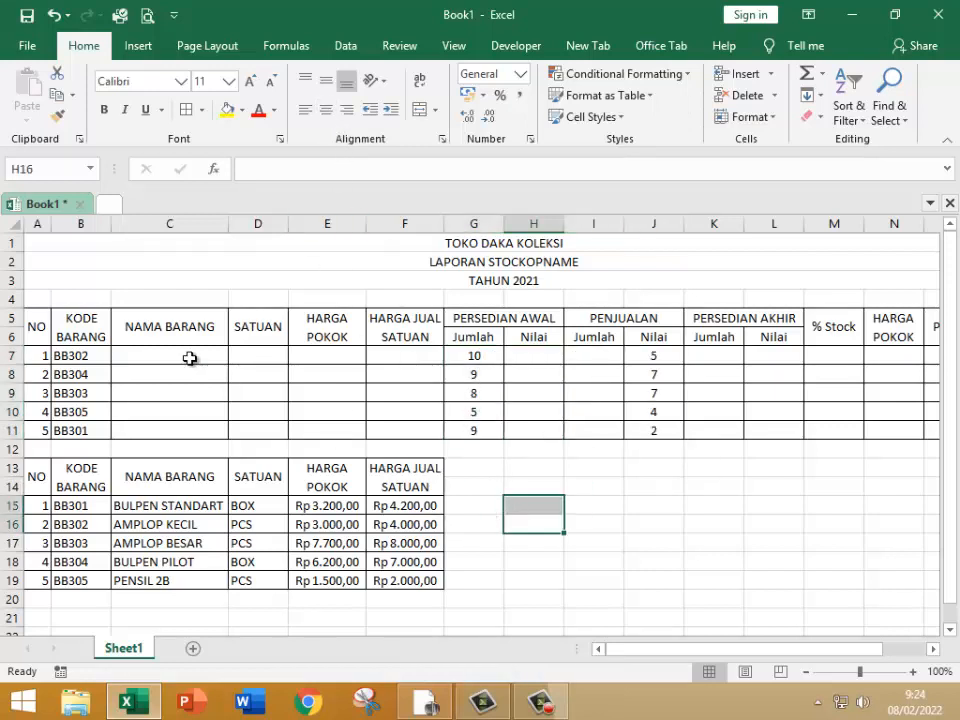
# Step: Define the name D for the reference table data in B15:F19
pyautogui.click(160, 355)
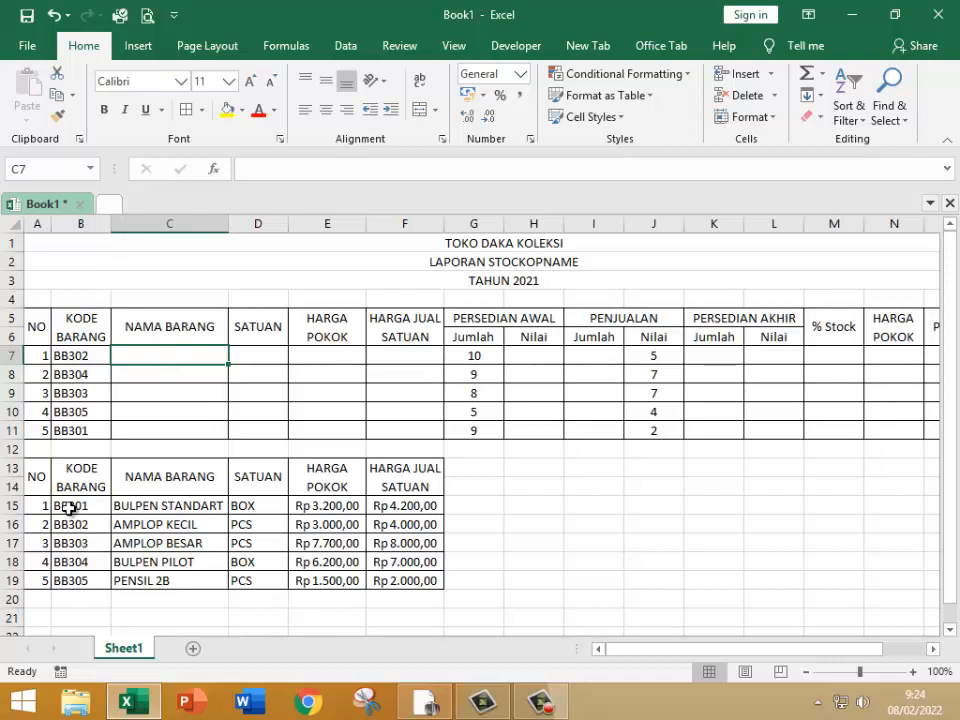
pyautogui.moveTo(55, 506); pyautogui.dragTo(380, 573)
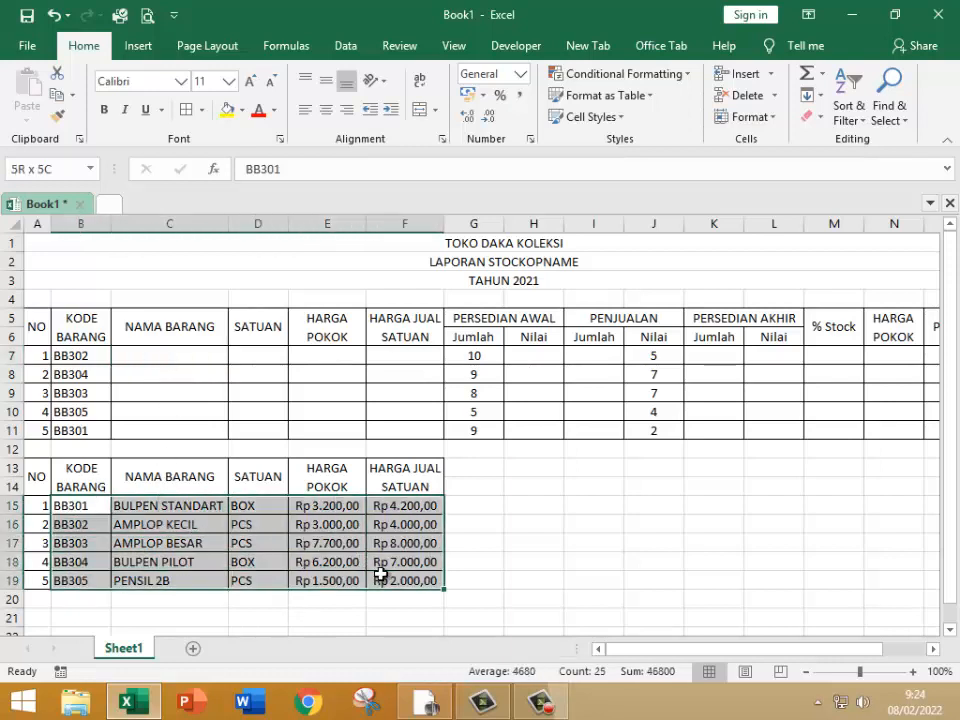
pyautogui.click(35, 173)
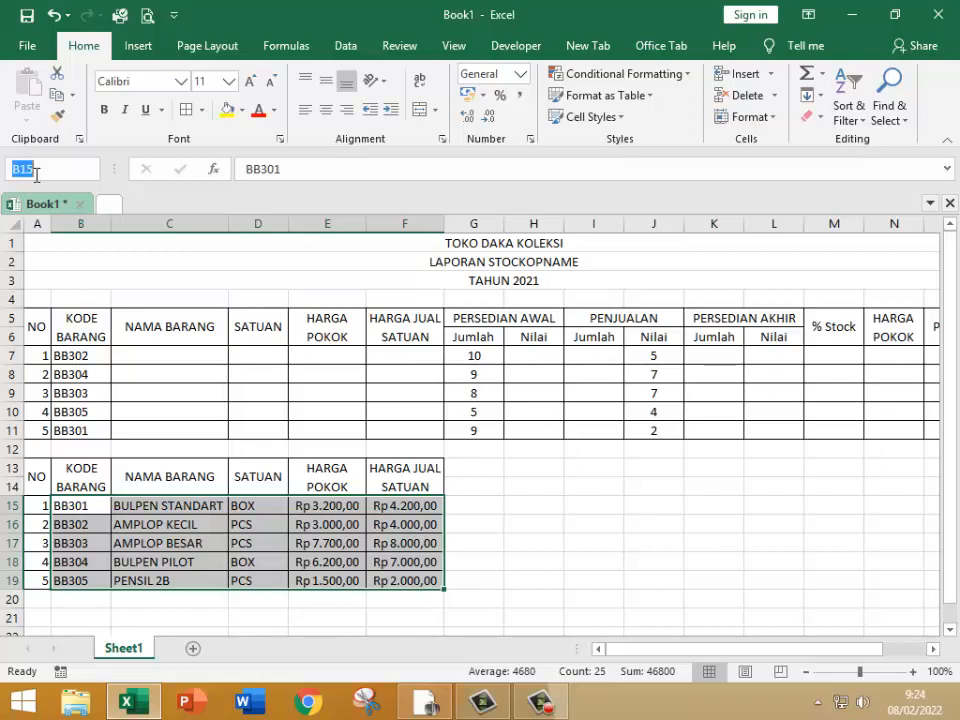
pyautogui.write('DT')
pyautogui.press('Return')
# Step: Enter =VLOOKUP(B7;DT;2) in NAMA BARANG cell C7 and fill the formula down to C11
pyautogui.click(140, 360)
pyautogui.write('=')
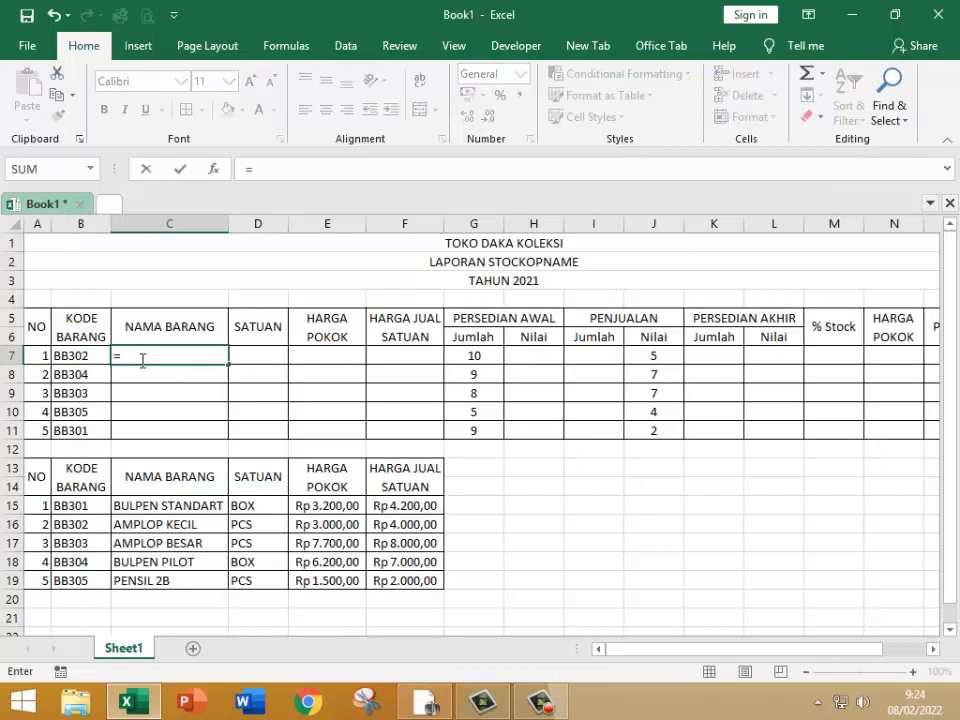
pyautogui.write('VLOOKU')
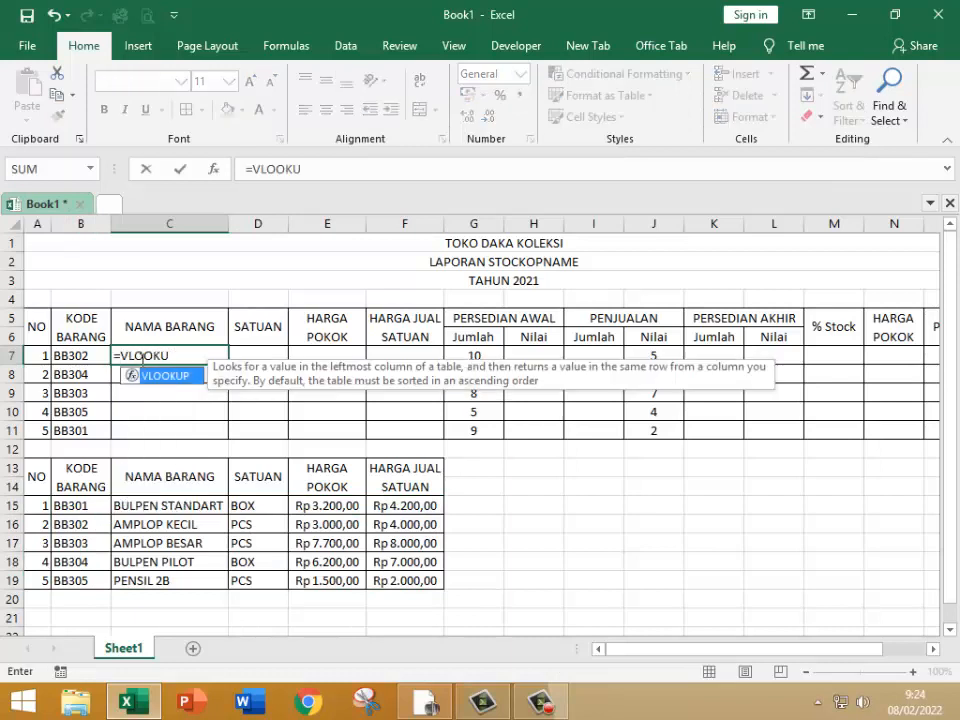
pyautogui.write('UP')
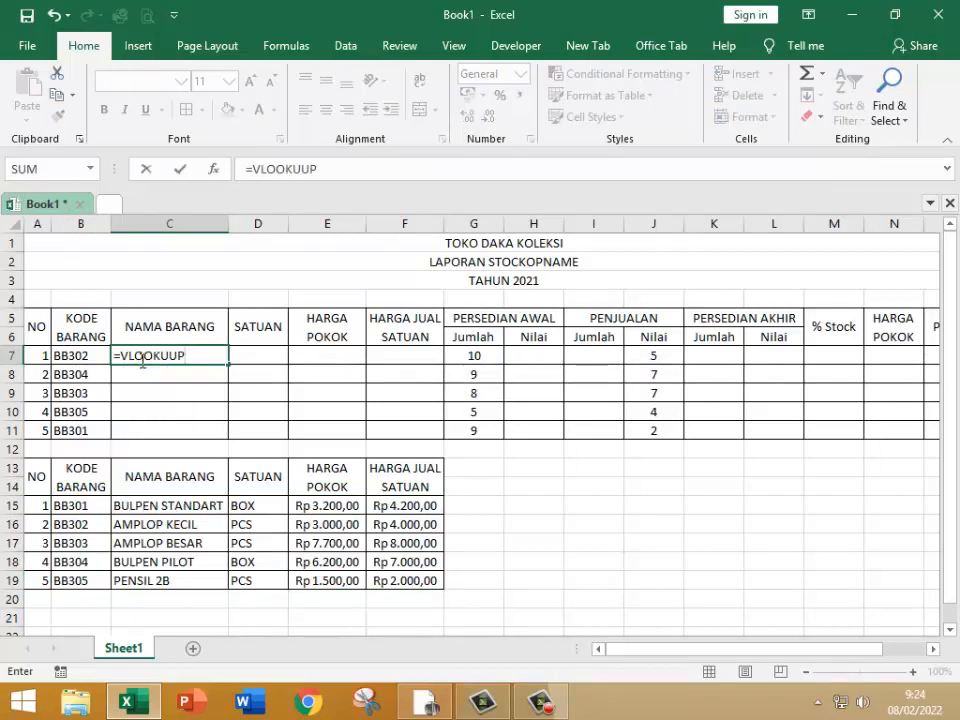
pyautogui.press('BackSpace')
pyautogui.press('BackSpace')
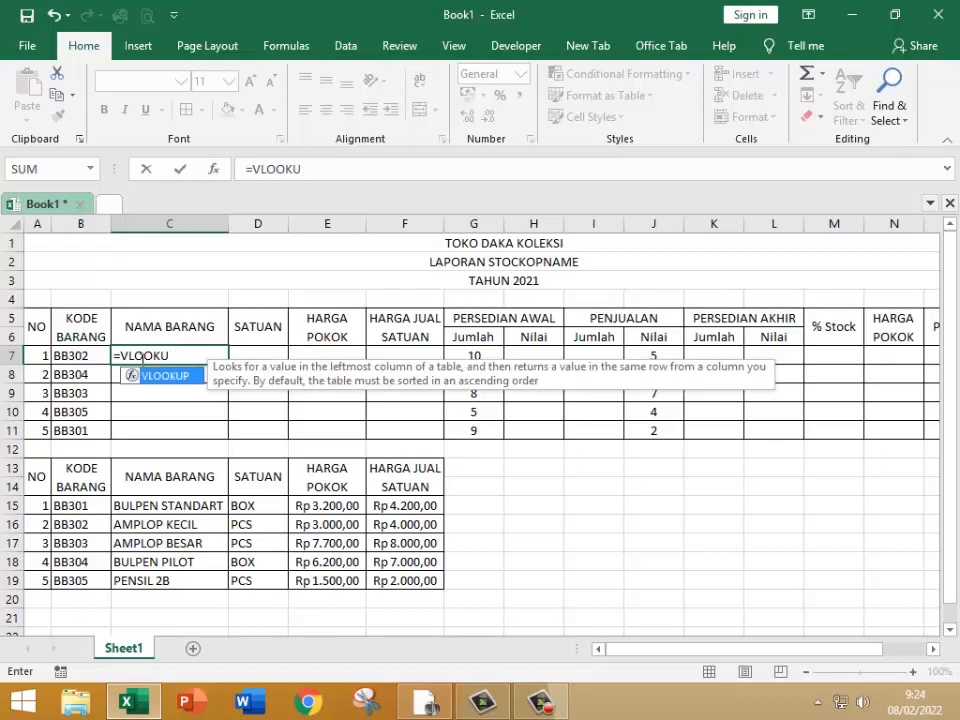
pyautogui.write('P(')
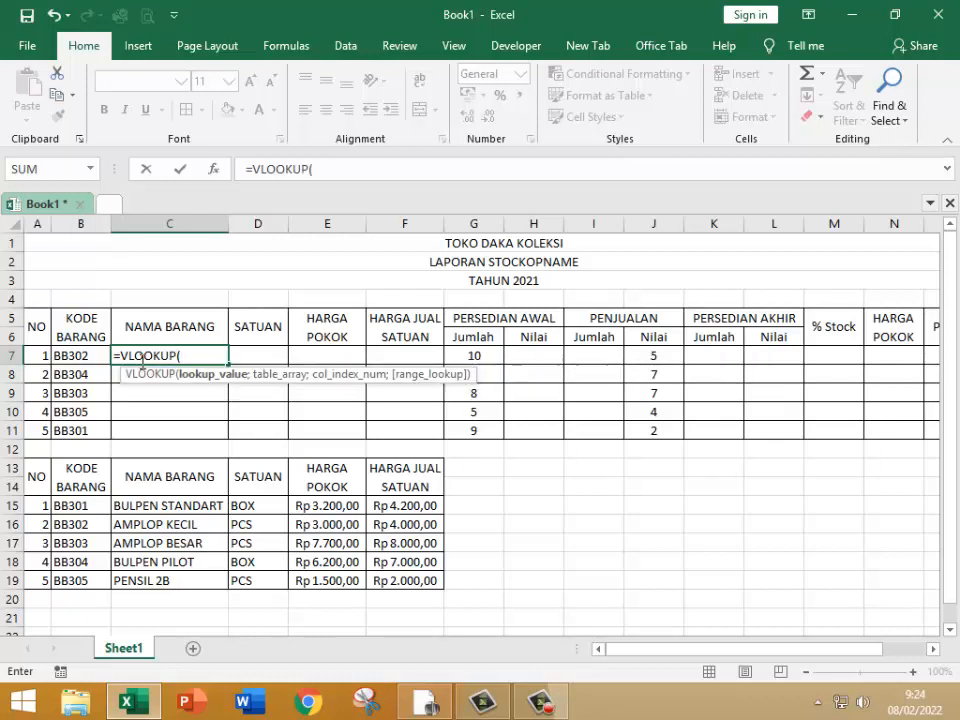
pyautogui.click(72, 357)
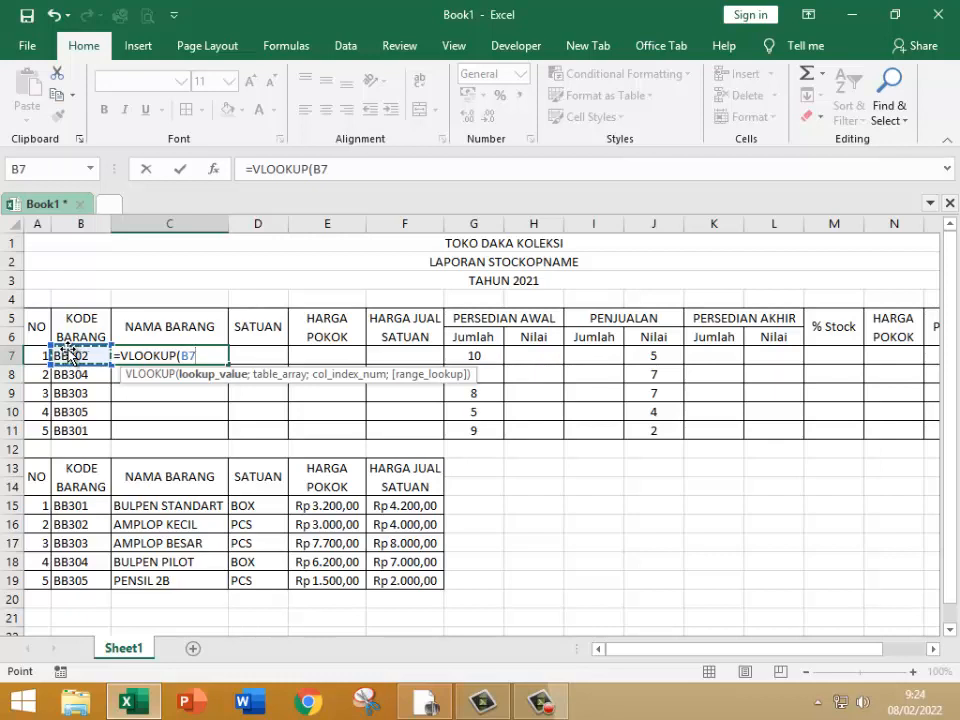
pyautogui.write(';')
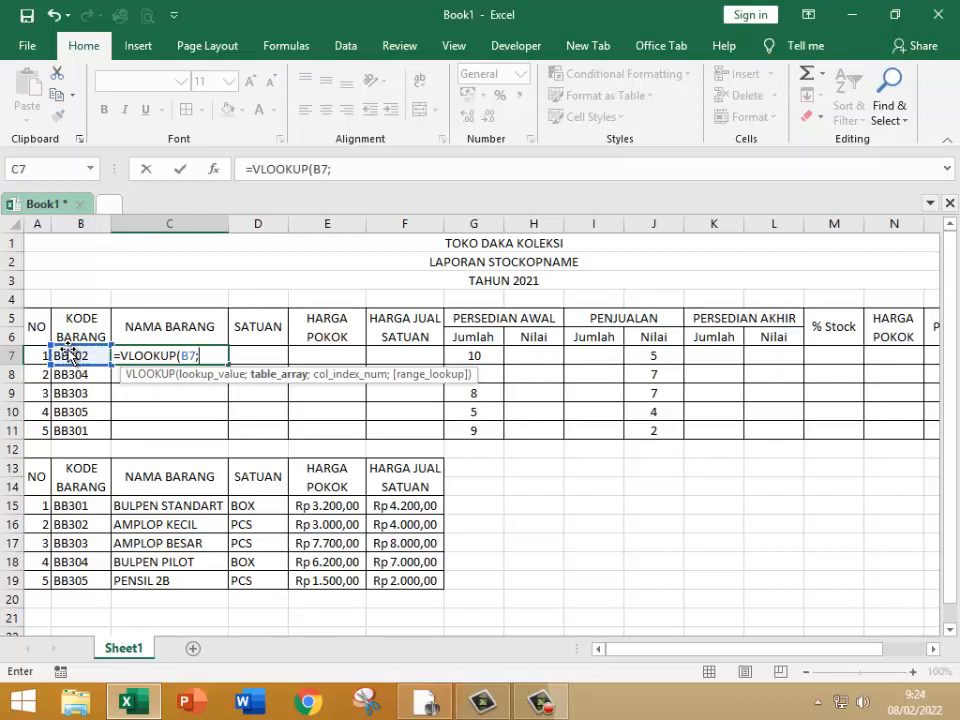
pyautogui.write('DT')
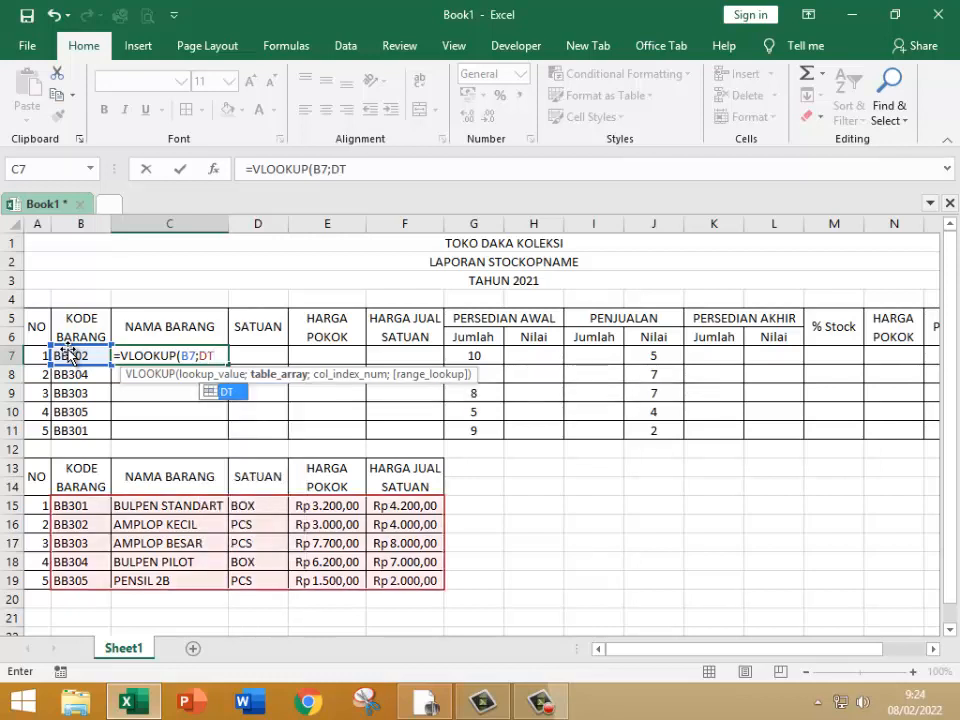
pyautogui.write(';')
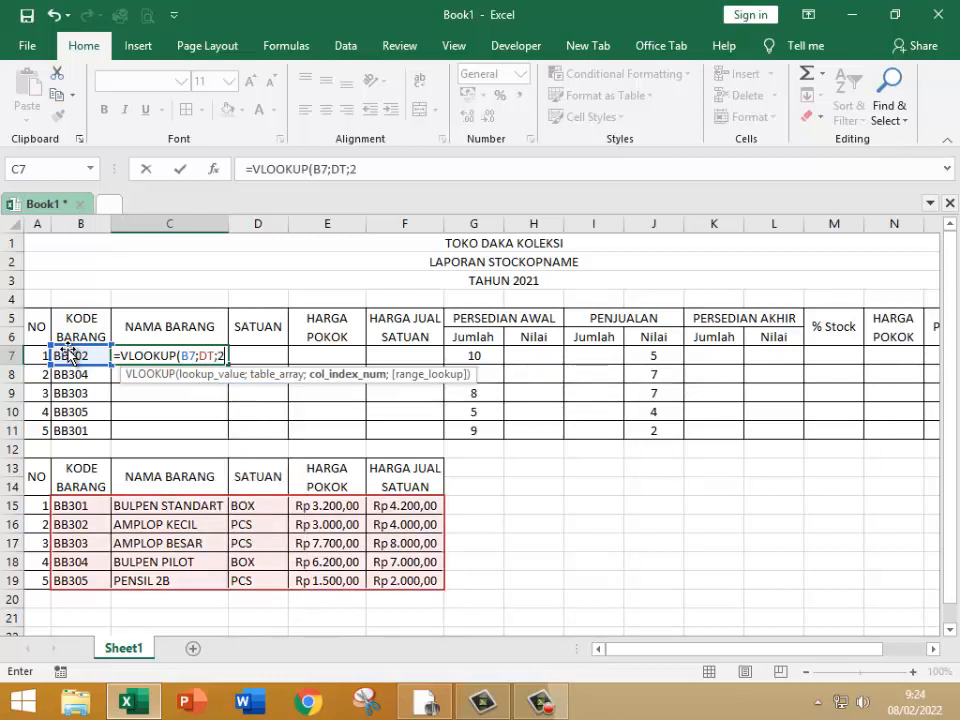
pyautogui.write('2')
pyautogui.press('Return')
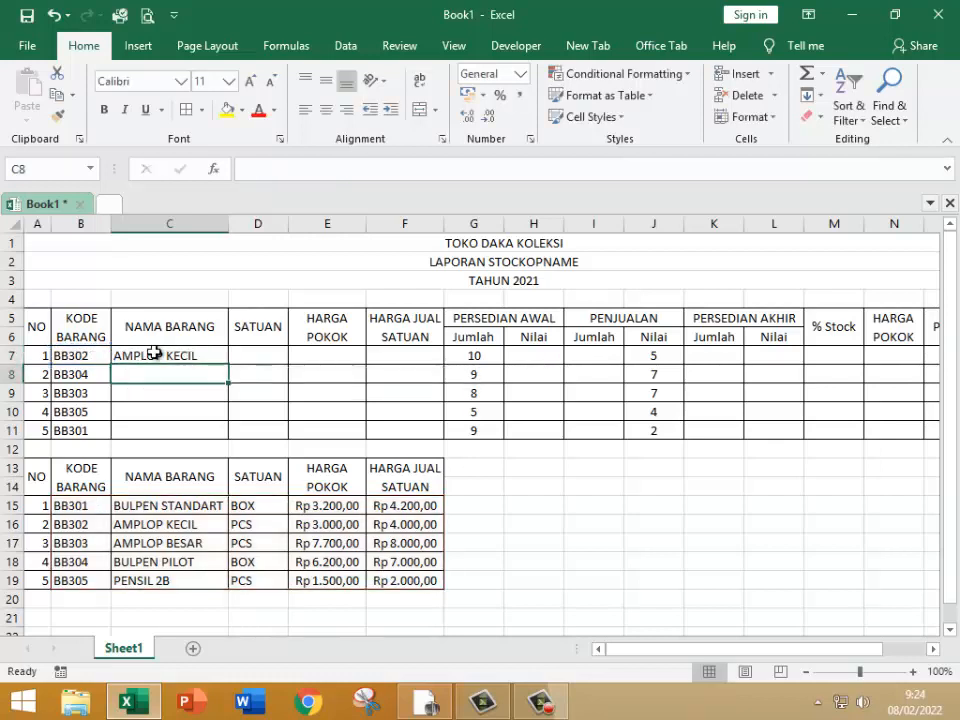
pyautogui.click(153, 354)
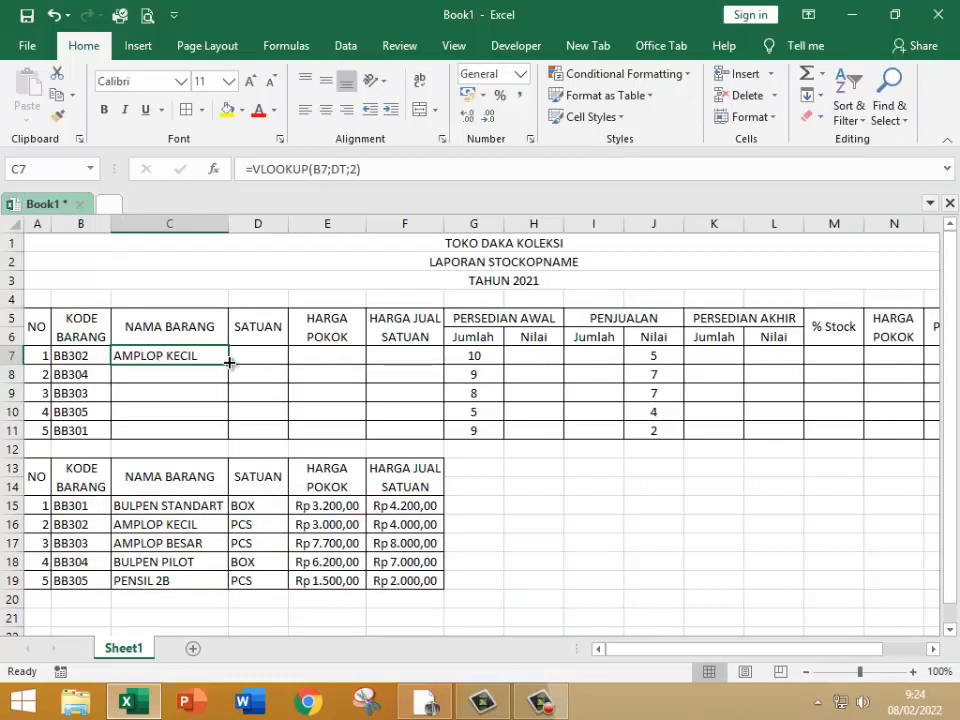
pyautogui.moveTo(228, 364); pyautogui.dragTo(212, 430)
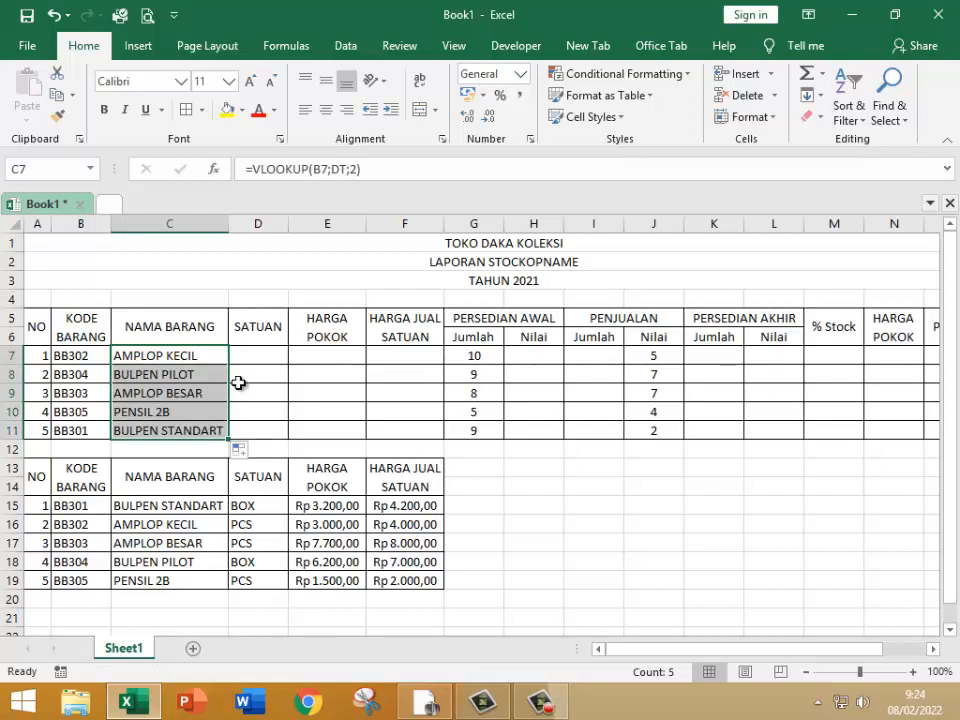
# Step: Begin a VLOOKUP formula in SATUAN cell D7 with B7 as lookup value and DT as the table array
pyautogui.click(260, 355)
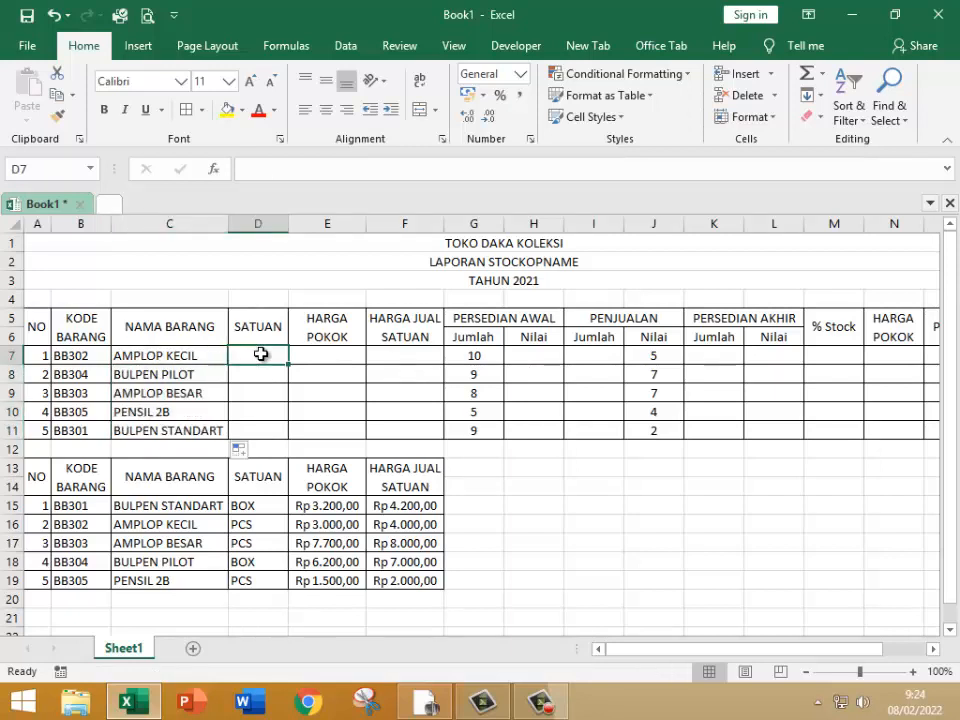
pyautogui.write('=')
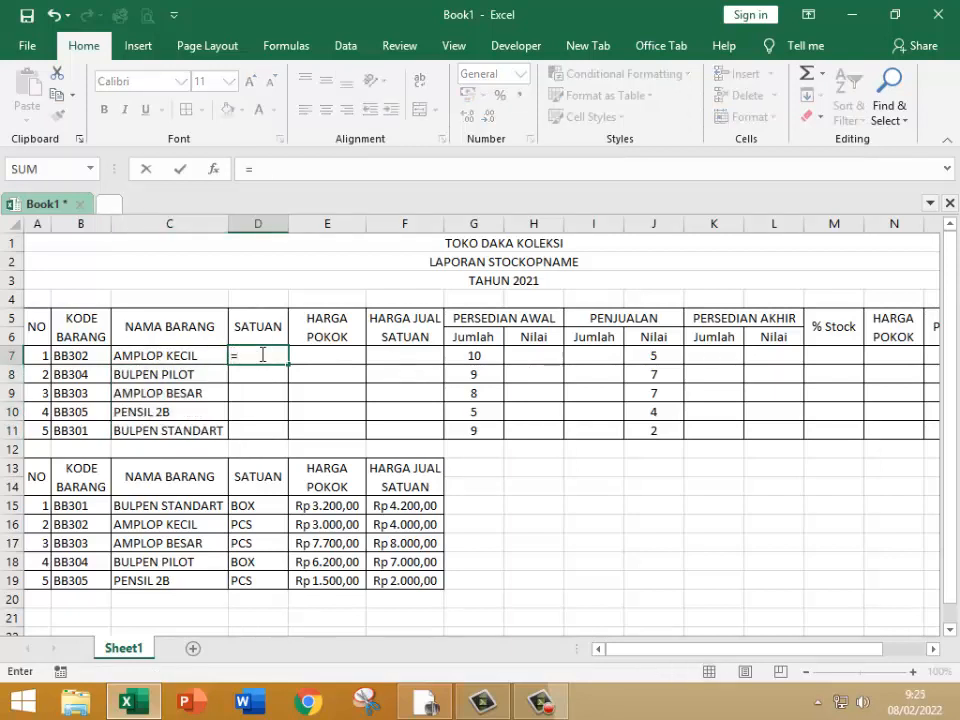
pyautogui.write('VLOOKUP')
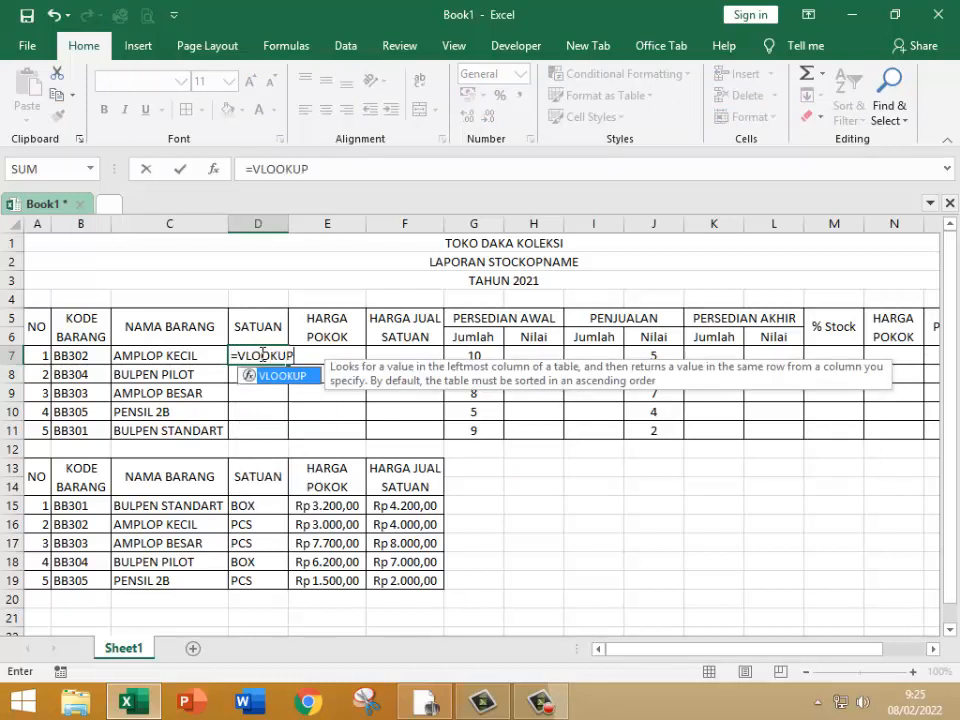
pyautogui.write('(')
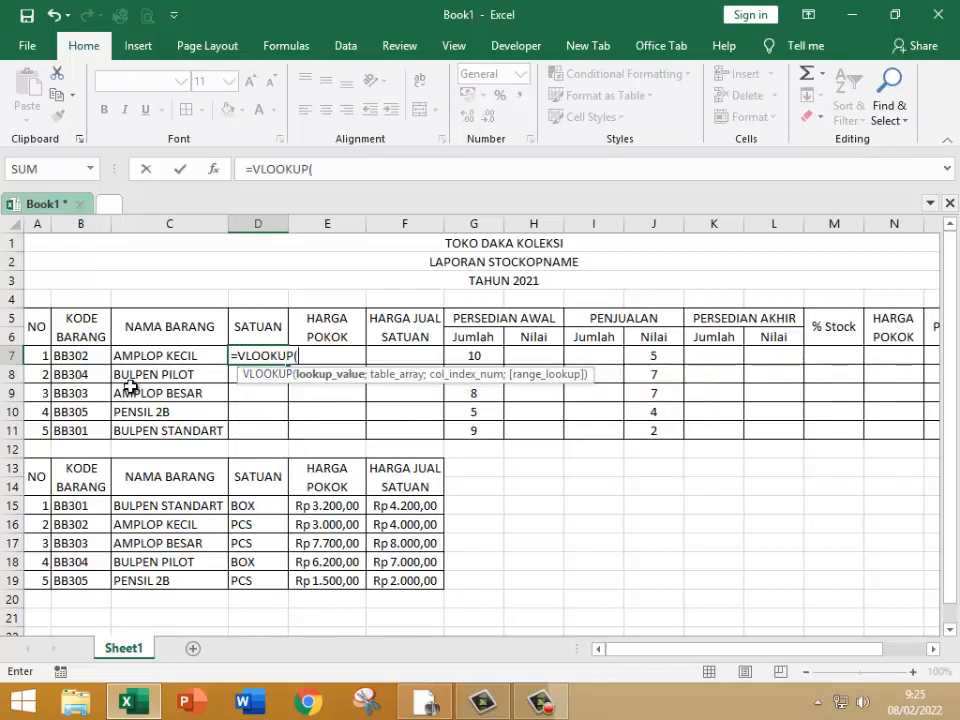
pyautogui.click(66, 357)
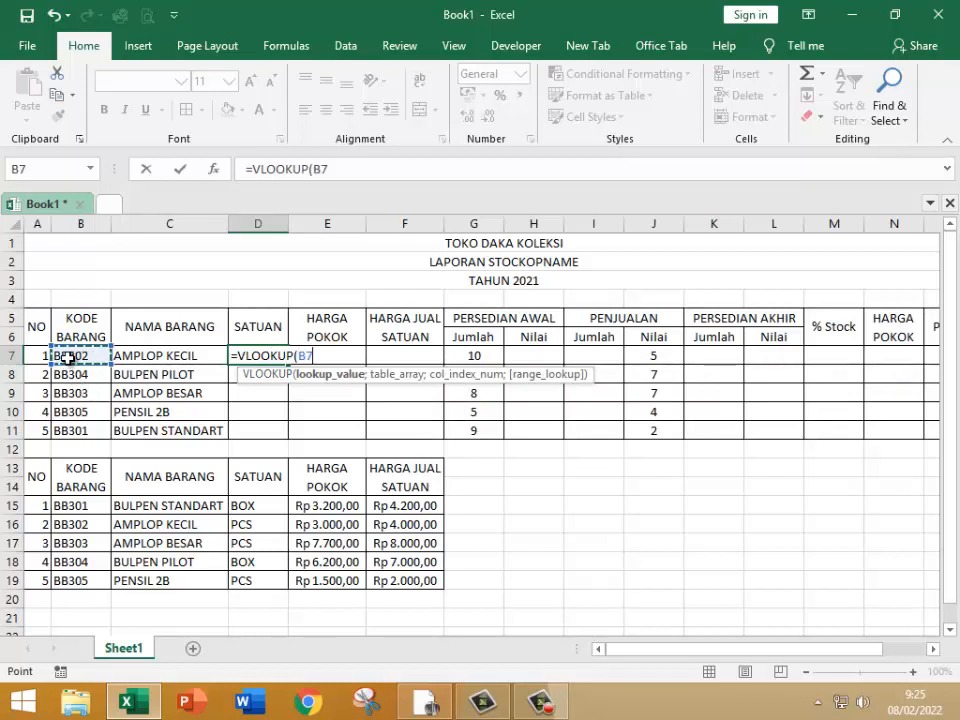
# Step: Complete the SATUAN lookup in D7 with column index 3, and enter =VLOOKUP(B7;DT;4) in HARGA POKOK cell E7
pyautogui.write(';')
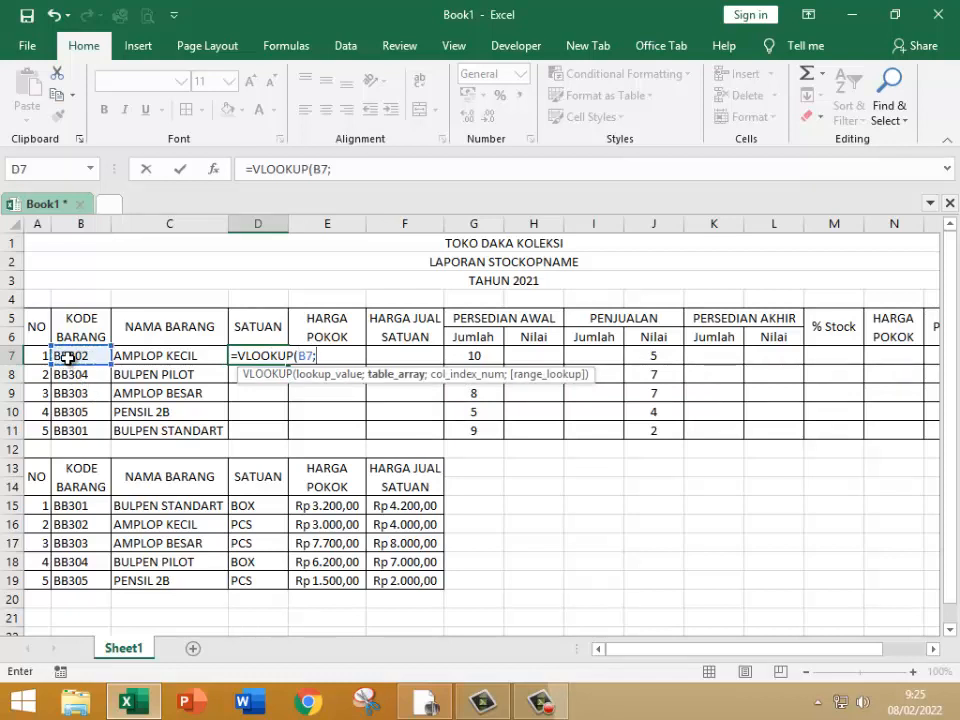
pyautogui.write('DT;3')
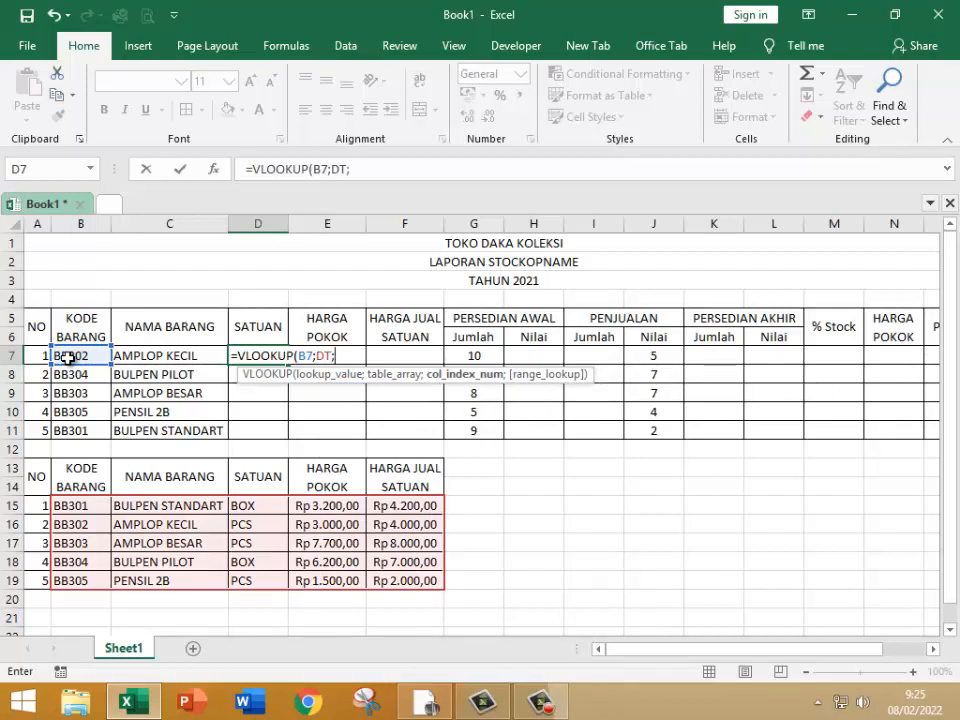
# Step: Complete the SATUAN lookup in D7 with column index 3, and enter =VLOOKUP(B7;DT;4) in HARGA POKOK cell E7
pyautogui.write('3')
pyautogui.press('Return')
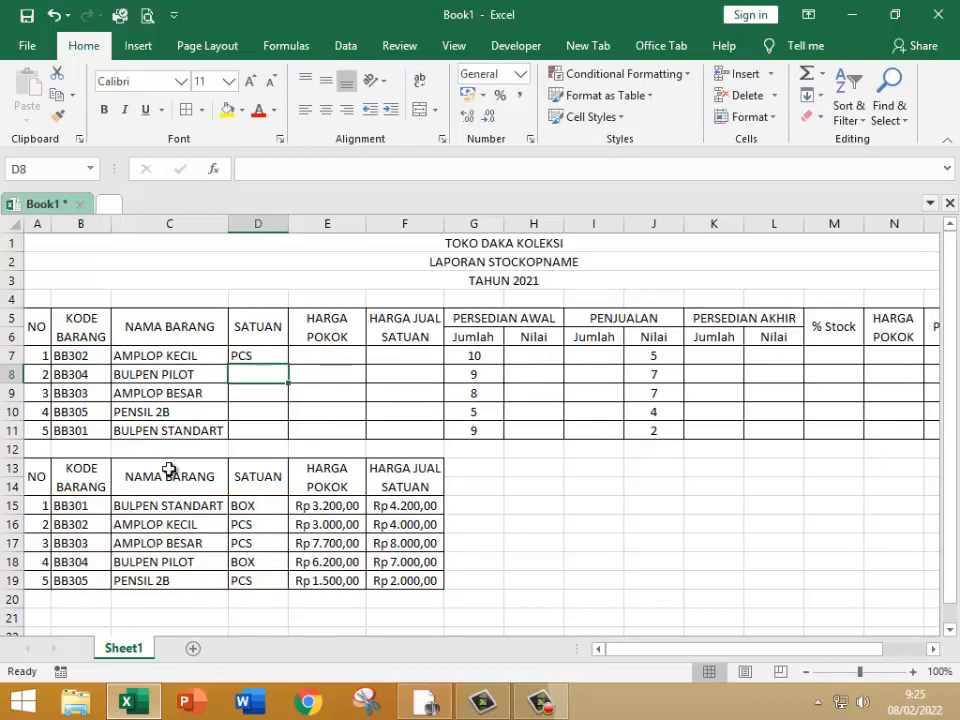
pyautogui.click(306, 354)
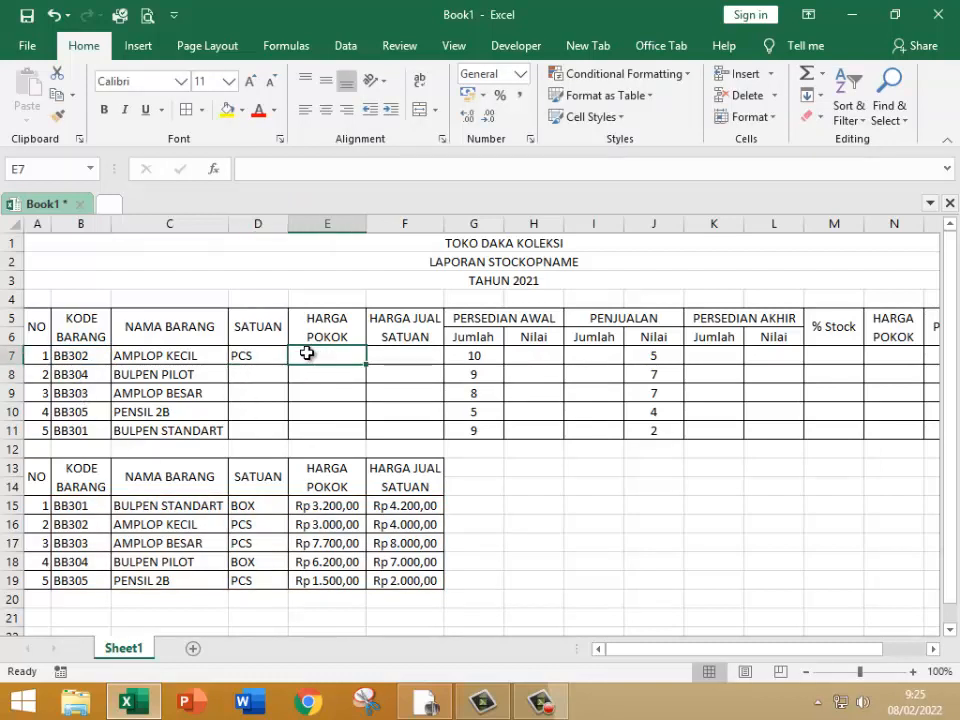
pyautogui.write('=VLOO')
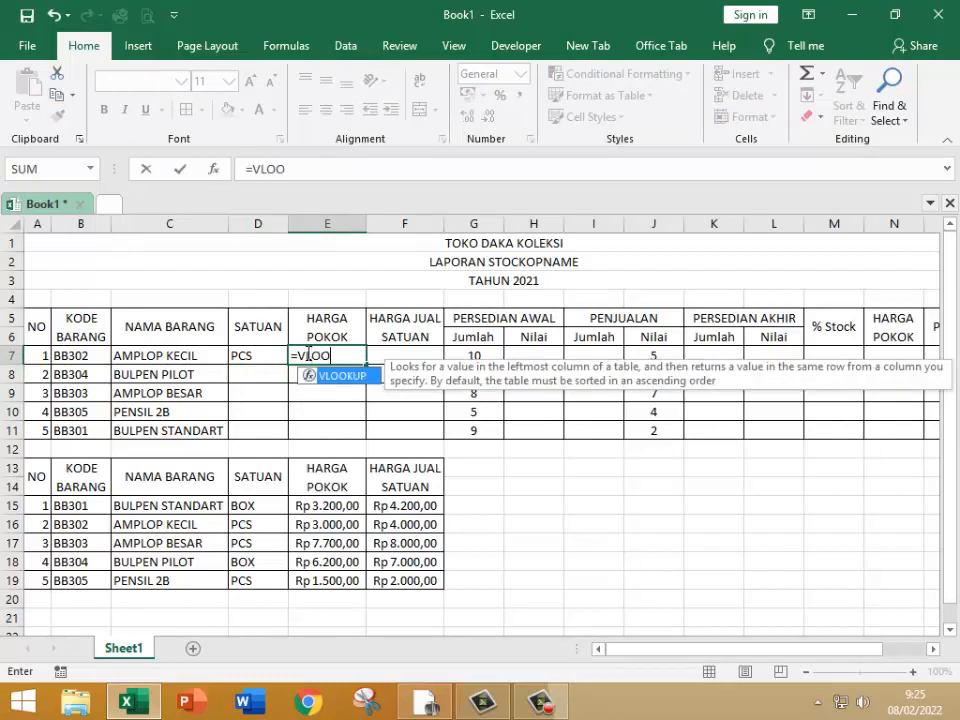
pyautogui.write('KUP(')
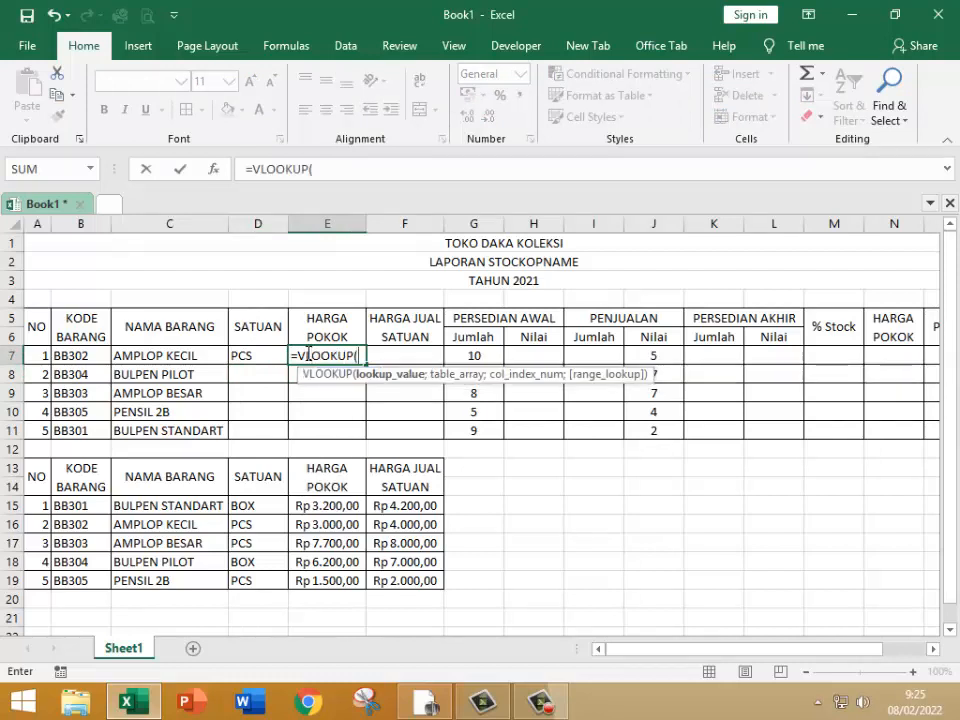
pyautogui.click(76, 356)
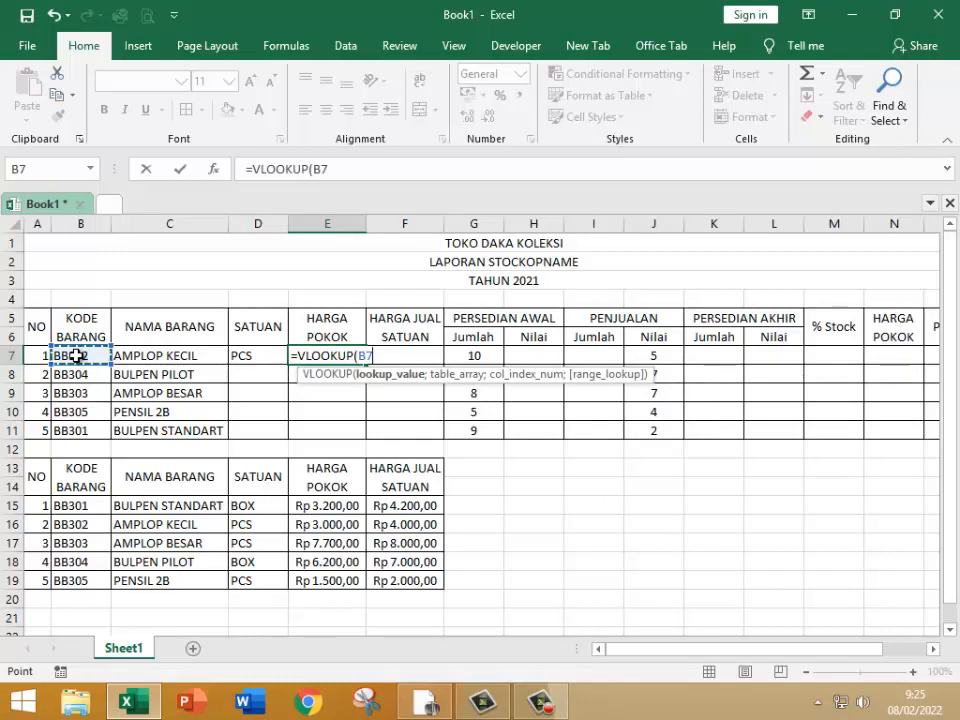
pyautogui.write(';')
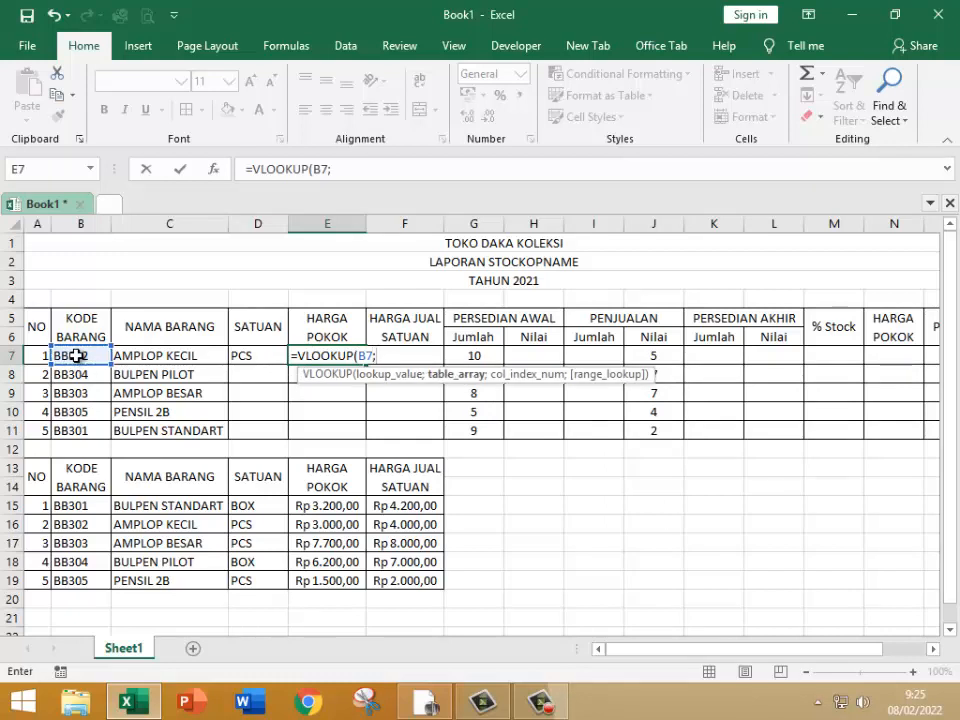
pyautogui.write('DT')
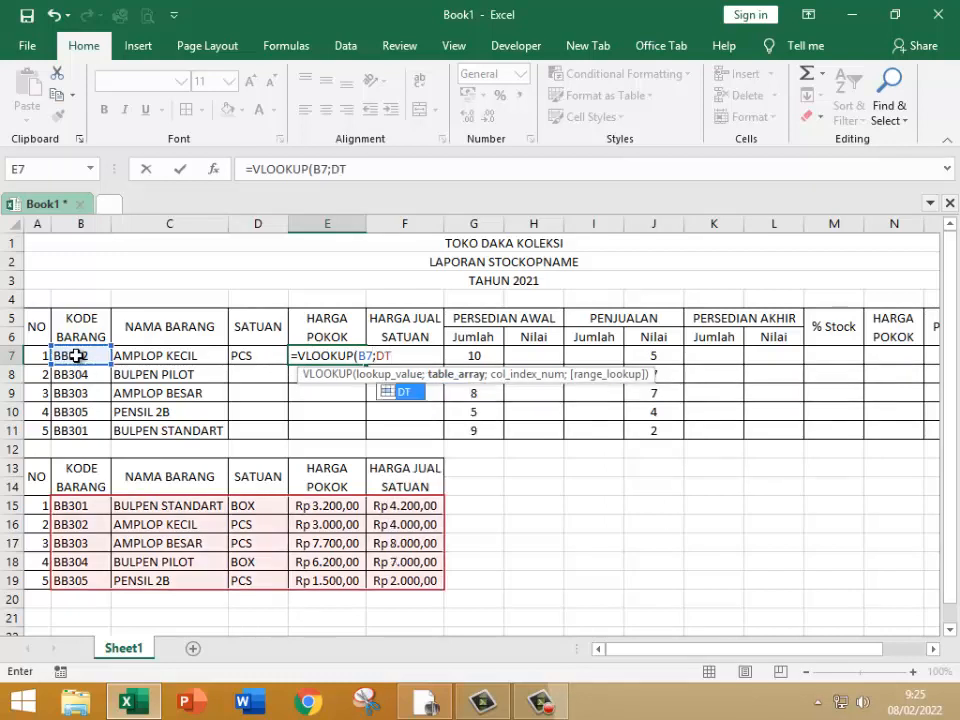
pyautogui.write(';')
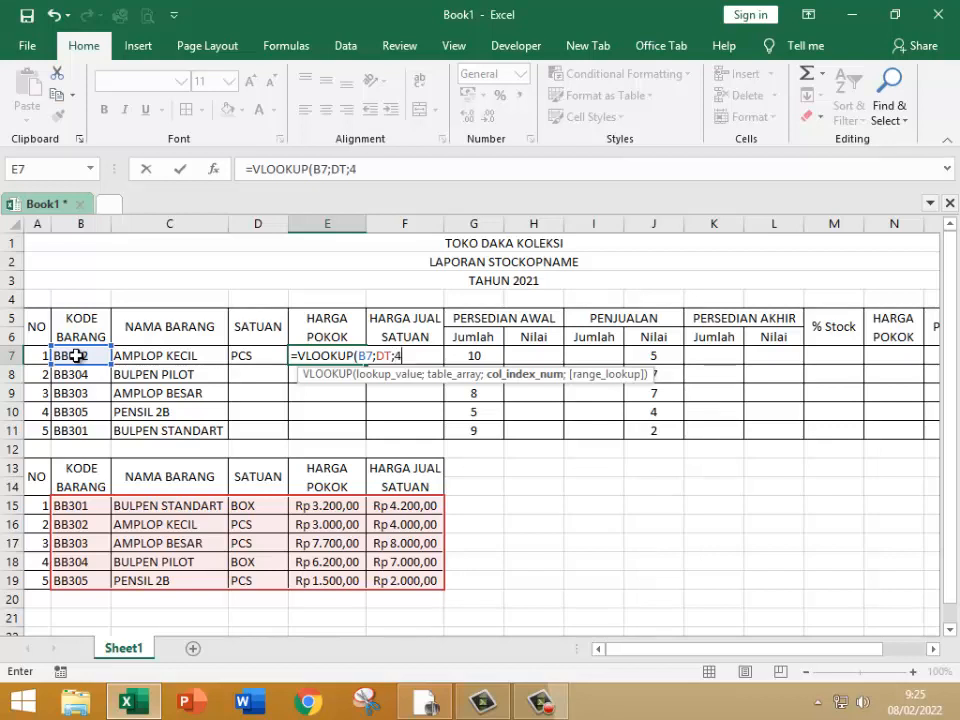
pyautogui.write('4')
pyautogui.press('Return')
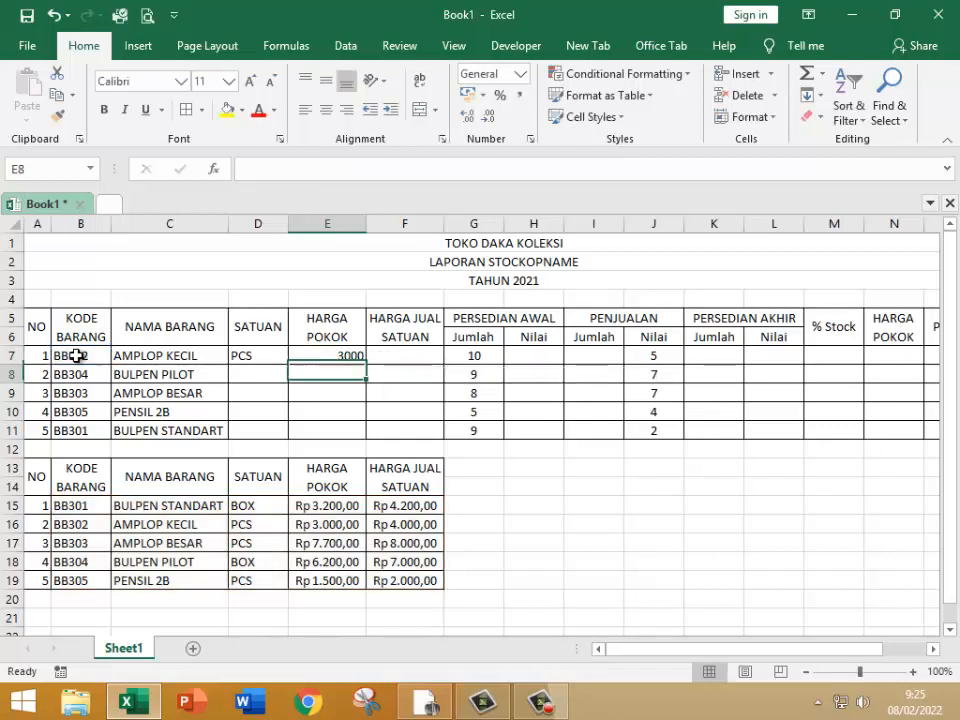
# Step: Enter =VLOOKUP(B7;DT;5) in HARGA JUAL SATUAN cell F7 and fill the formulas in D7:F7 down to row 11
pyautogui.click(419, 359)
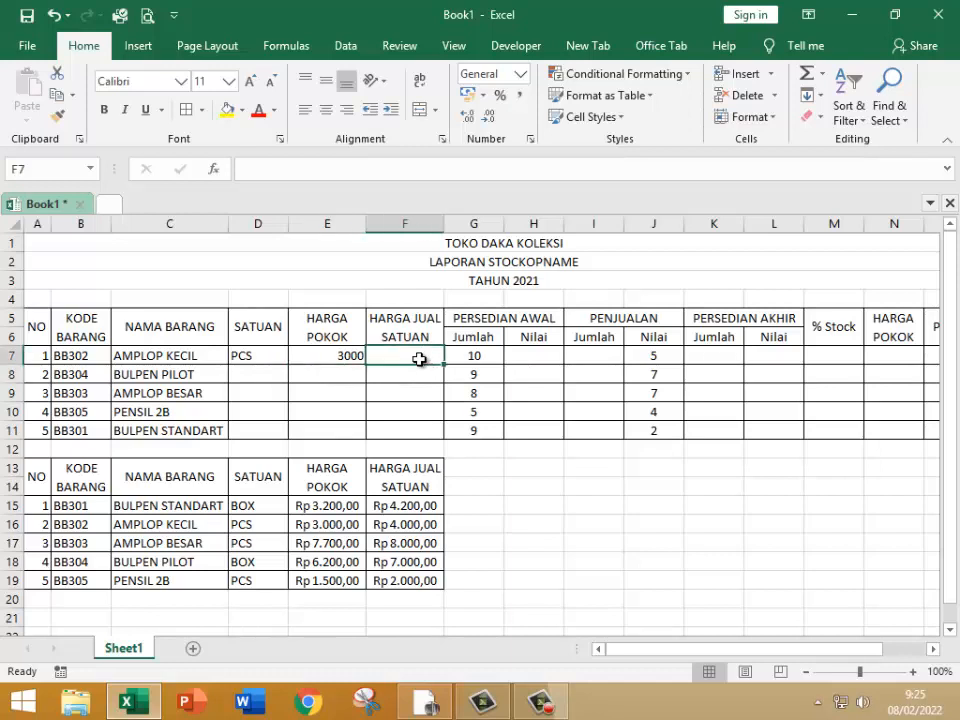
pyautogui.write('=V')
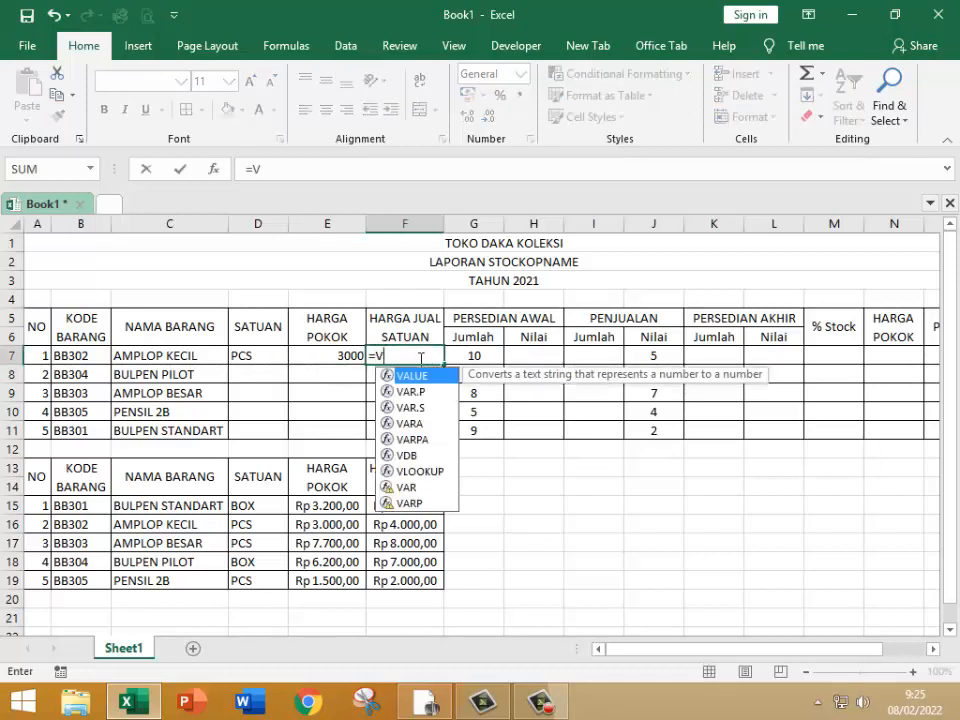
pyautogui.write('LOOKU')
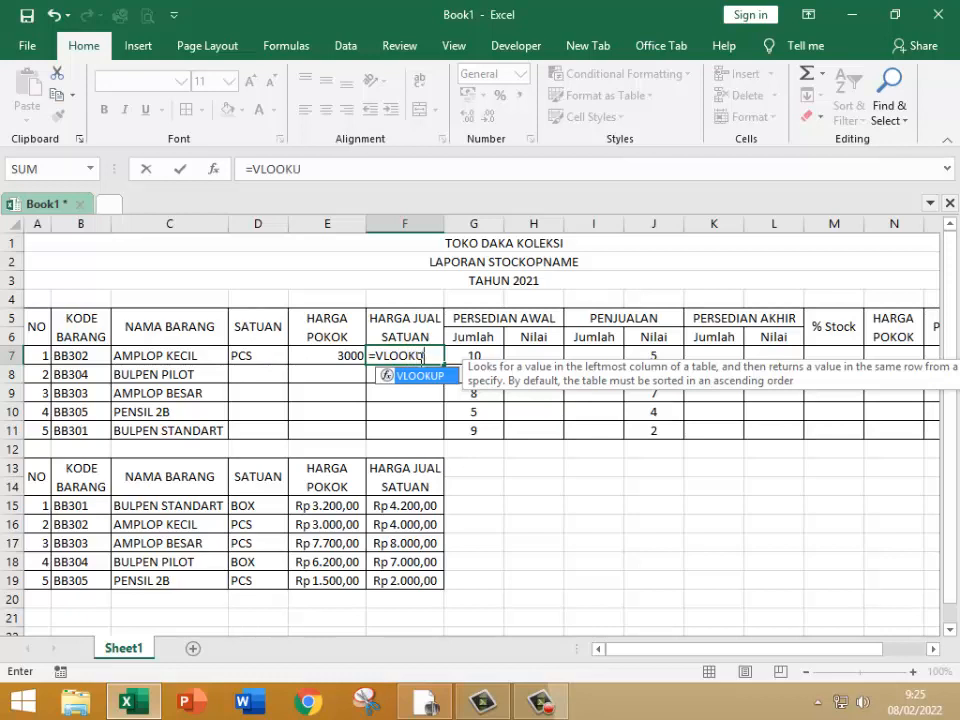
pyautogui.write('P(')
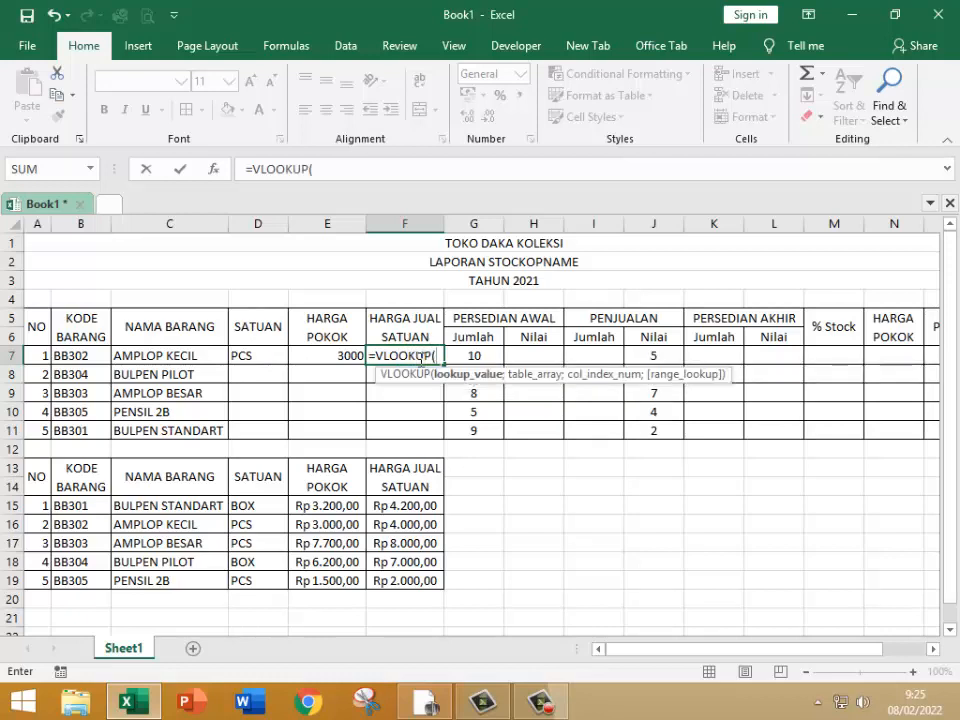
pyautogui.click(85, 354)
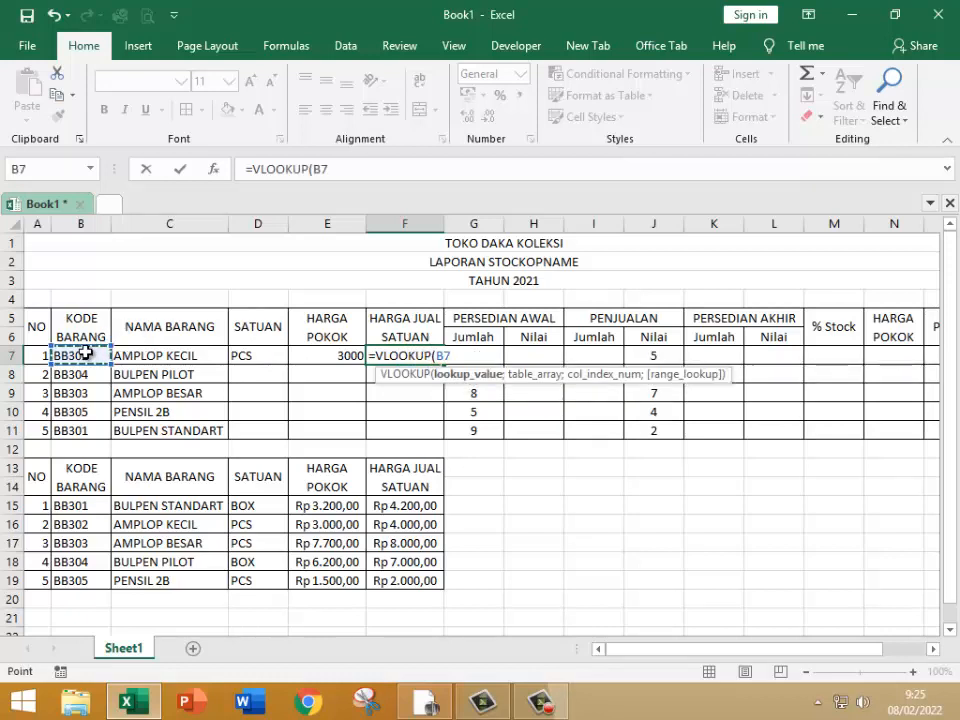
pyautogui.write(';')
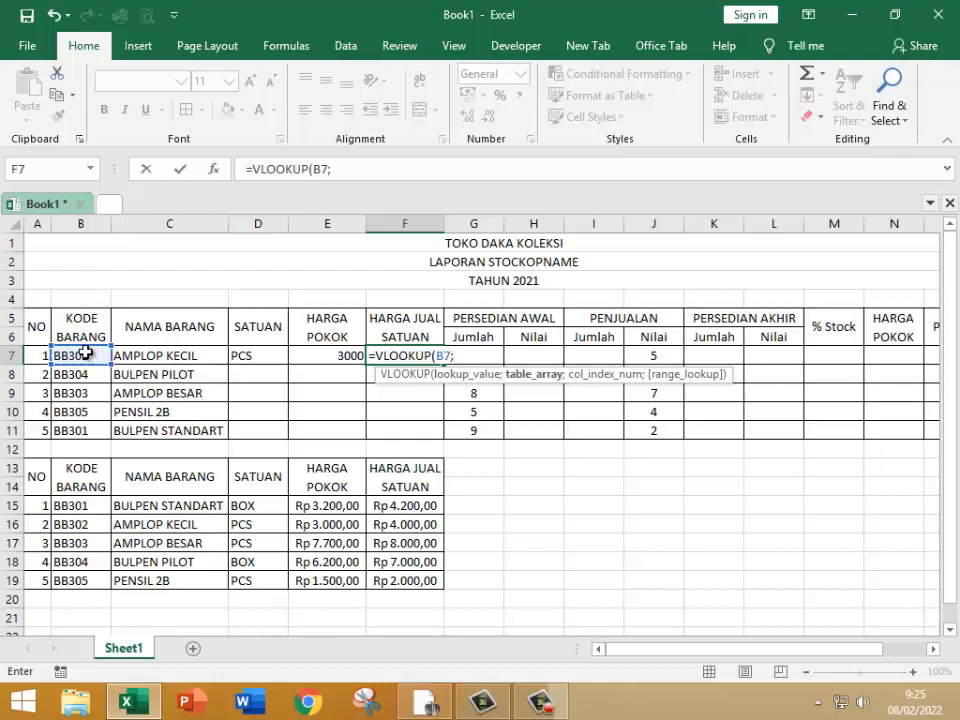
pyautogui.write('DT;')
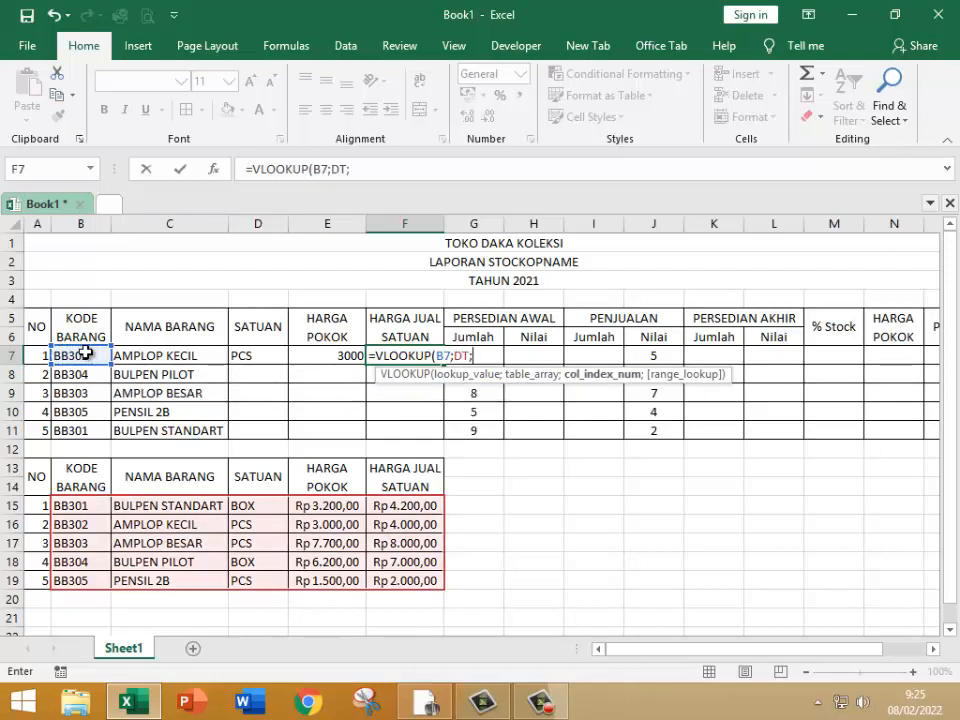
pyautogui.write('5')
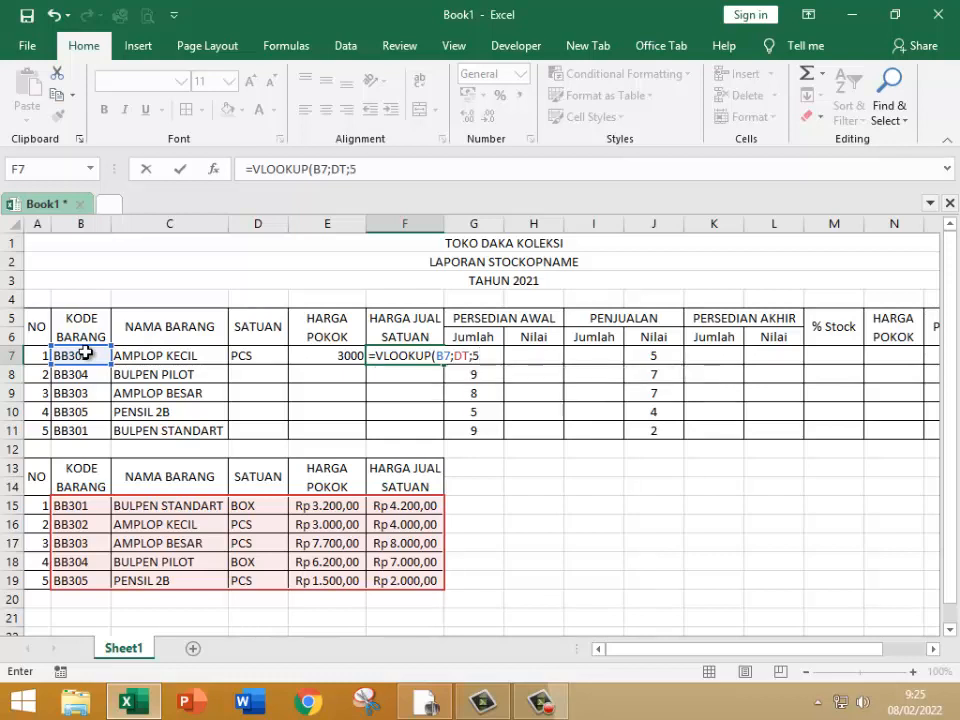
pyautogui.press('Return')
pyautogui.moveTo(252, 354); pyautogui.dragTo(434, 430)
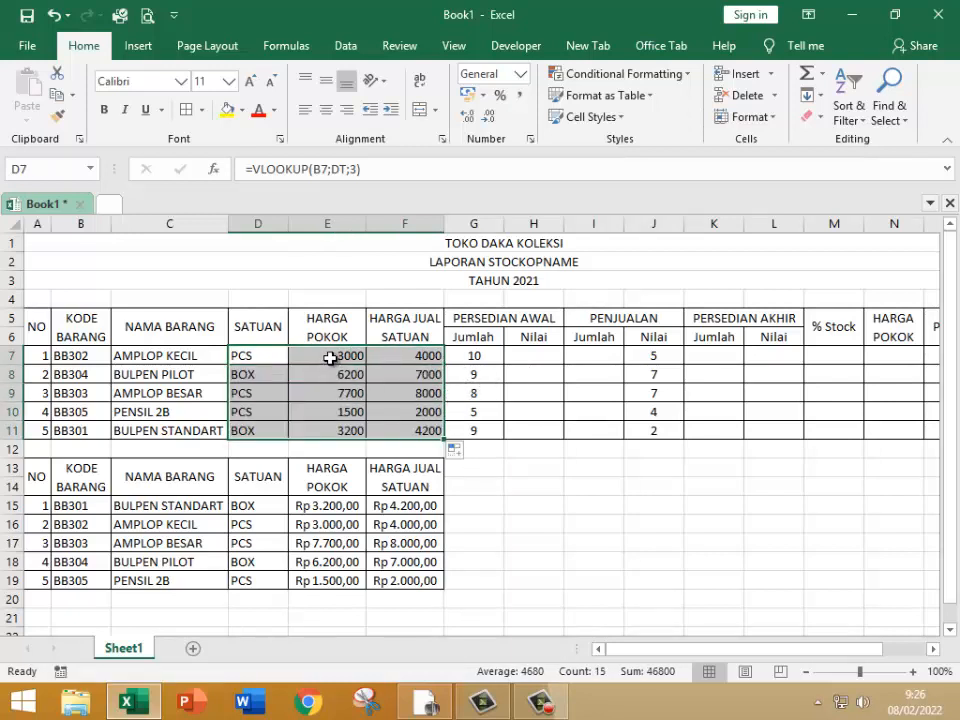
# Step: Format the prices in E7:F11 as Accounting with the Rp Indonesian currency symbol
pyautogui.moveTo(330, 358); pyautogui.dragTo(401, 429)
pyautogui.rightClick(405, 430)
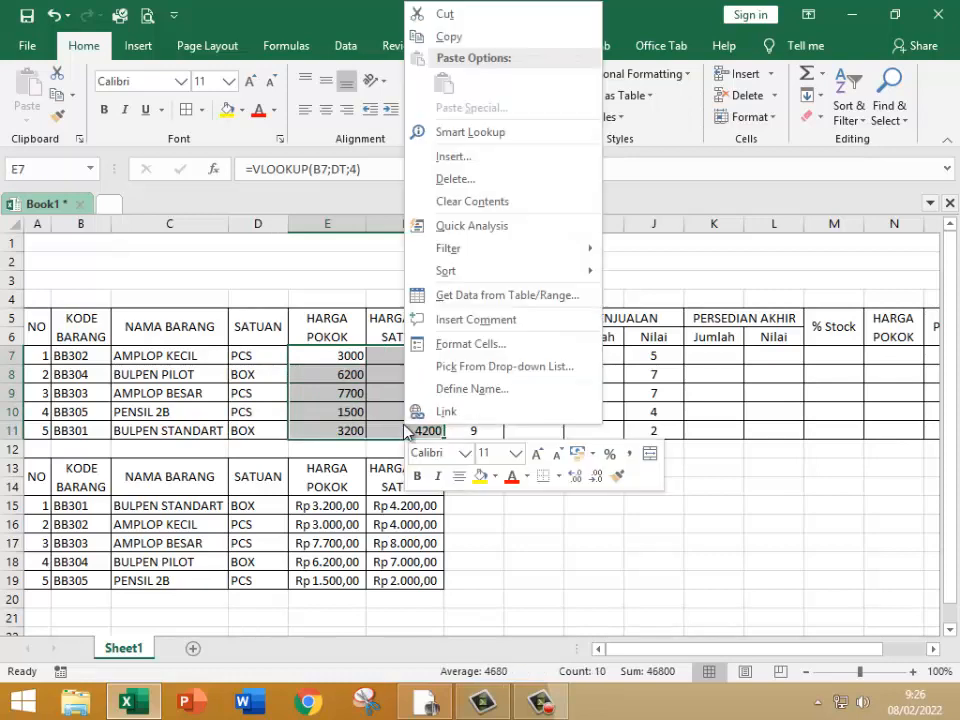
pyautogui.click(463, 344)
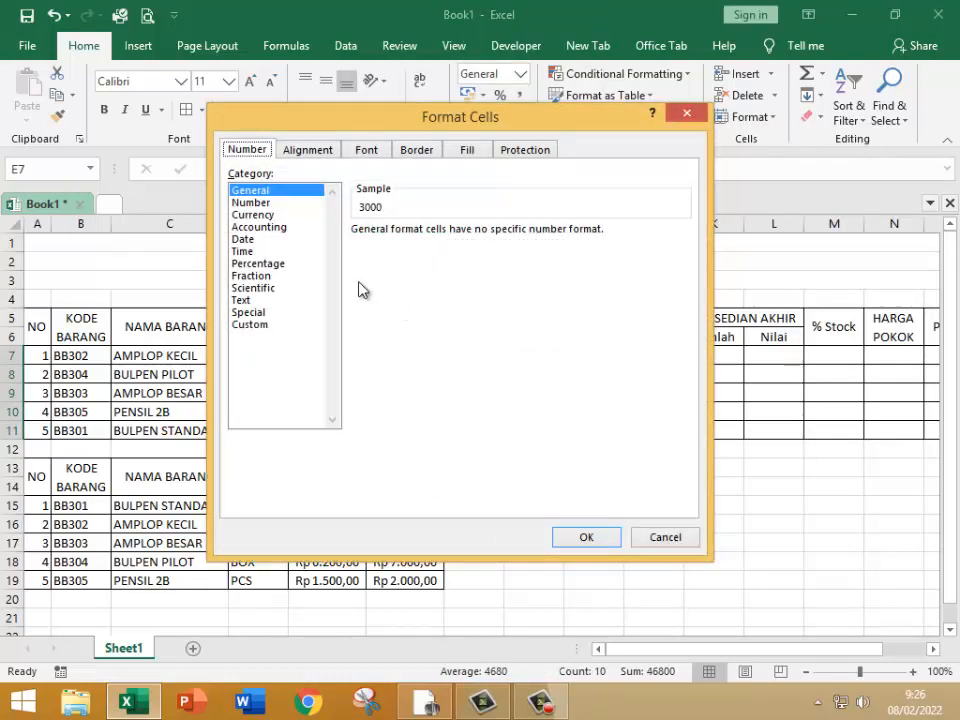
pyautogui.click(277, 227)
pyautogui.click(445, 256)
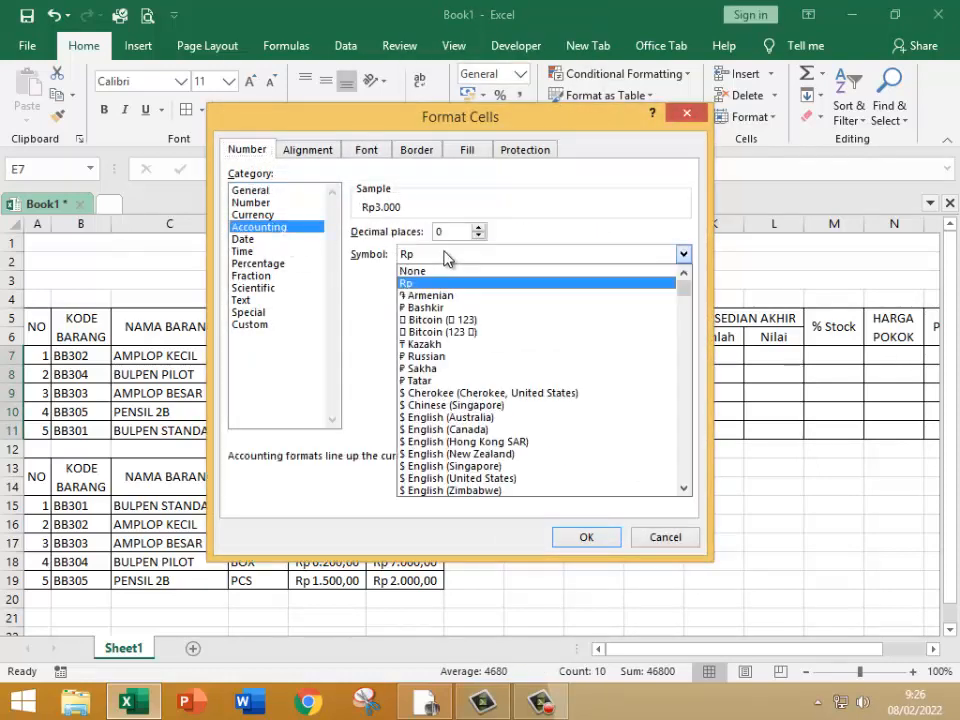
pyautogui.scroll(-13, 467, 380)
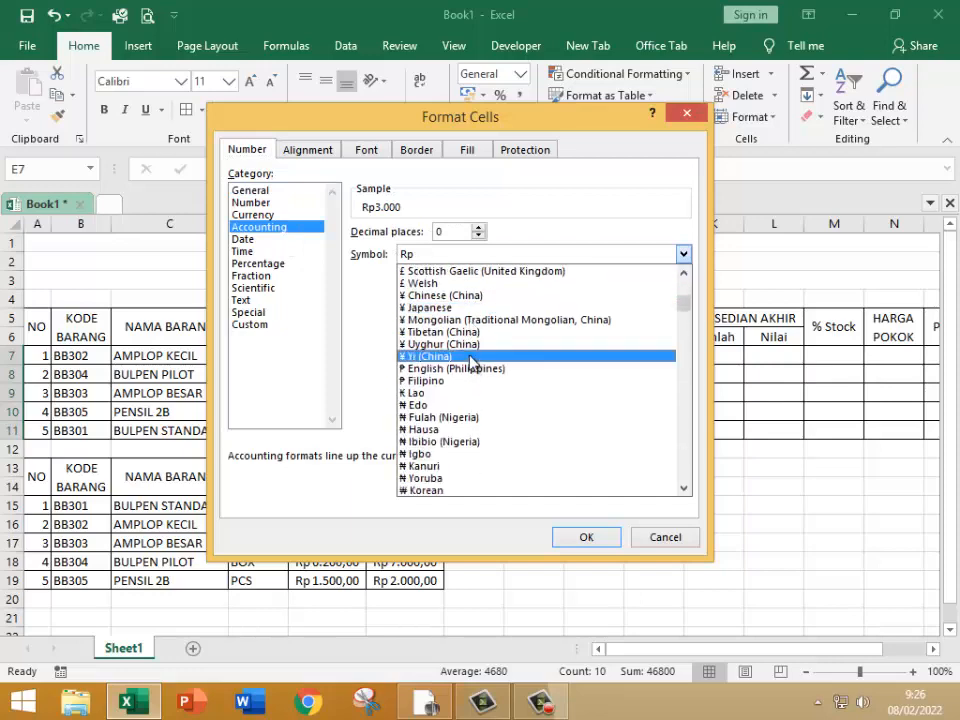
pyautogui.scroll(-20, 470, 361)
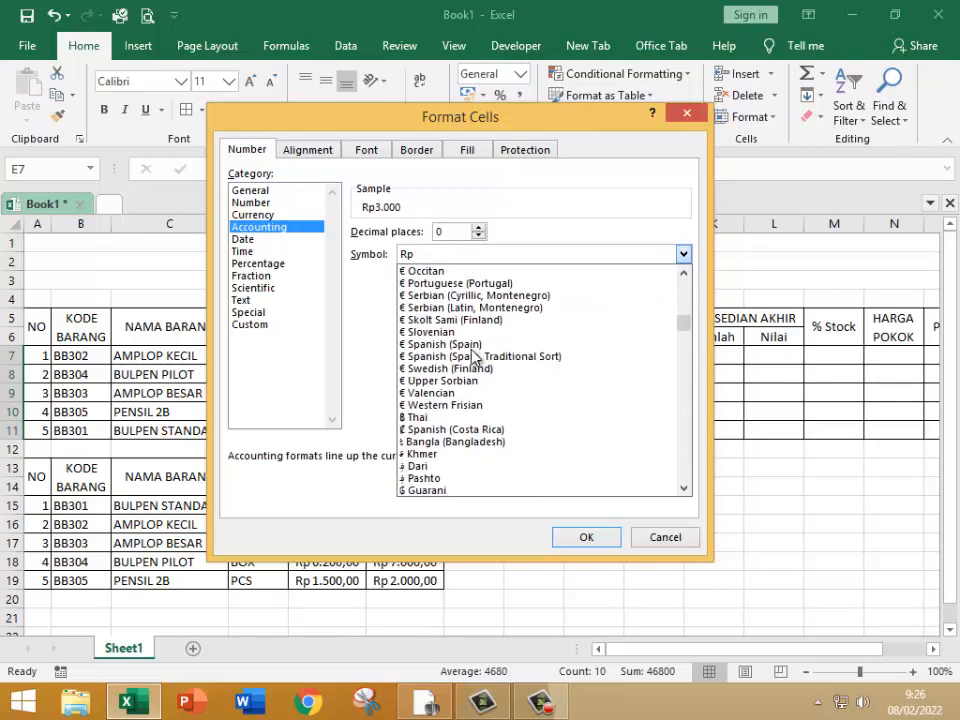
pyautogui.scroll(-20, 473, 356)
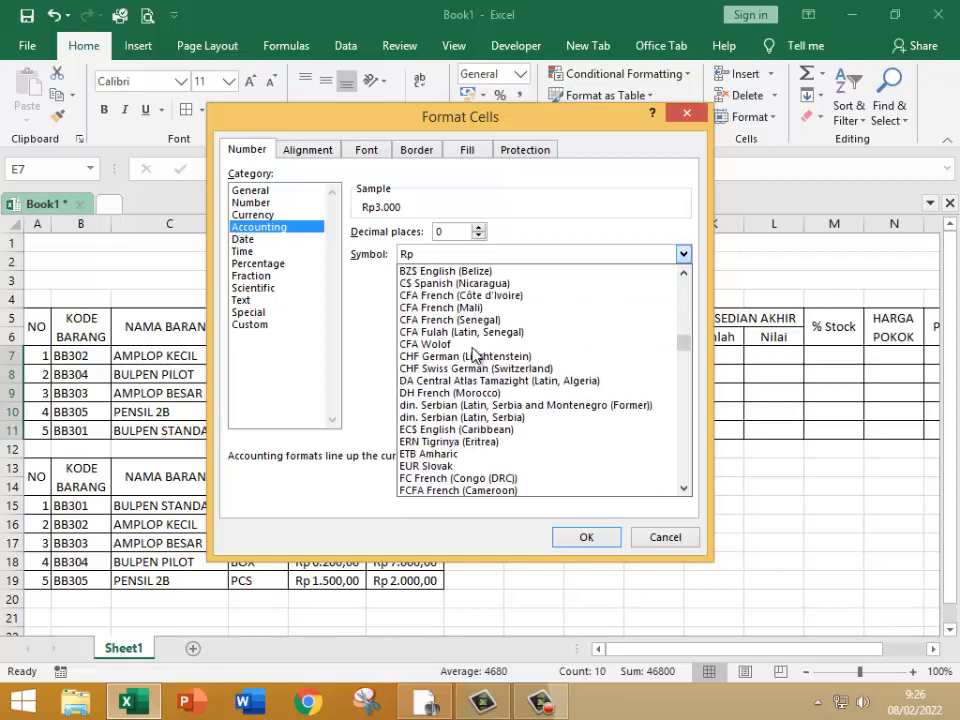
pyautogui.scroll(-20, 474, 350)
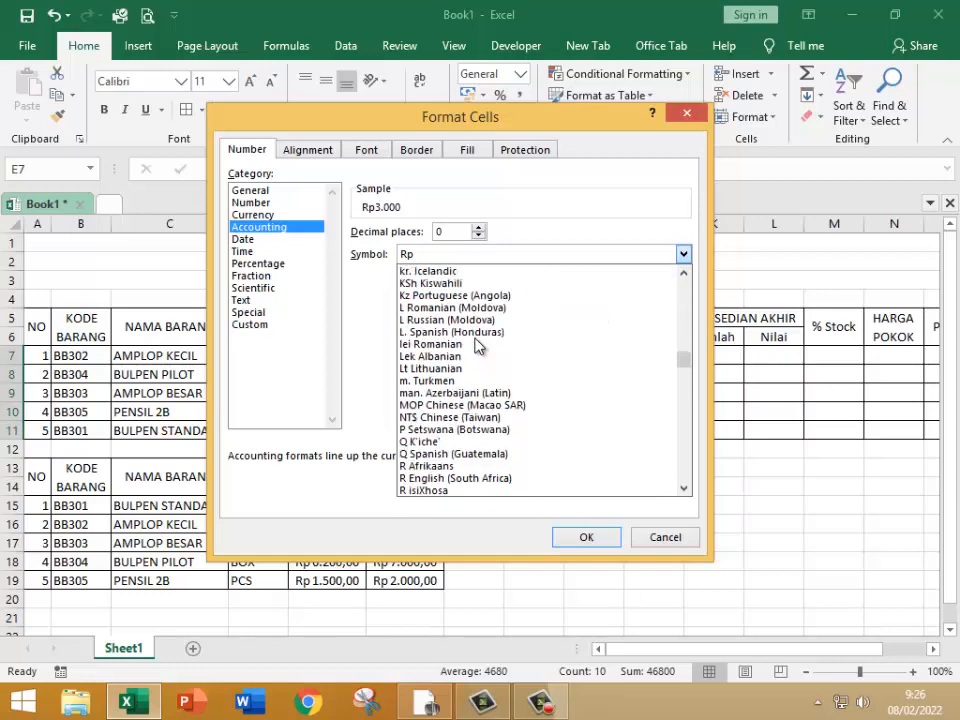
pyautogui.scroll(-3, 476, 345)
pyautogui.scroll(-2, 476, 345)
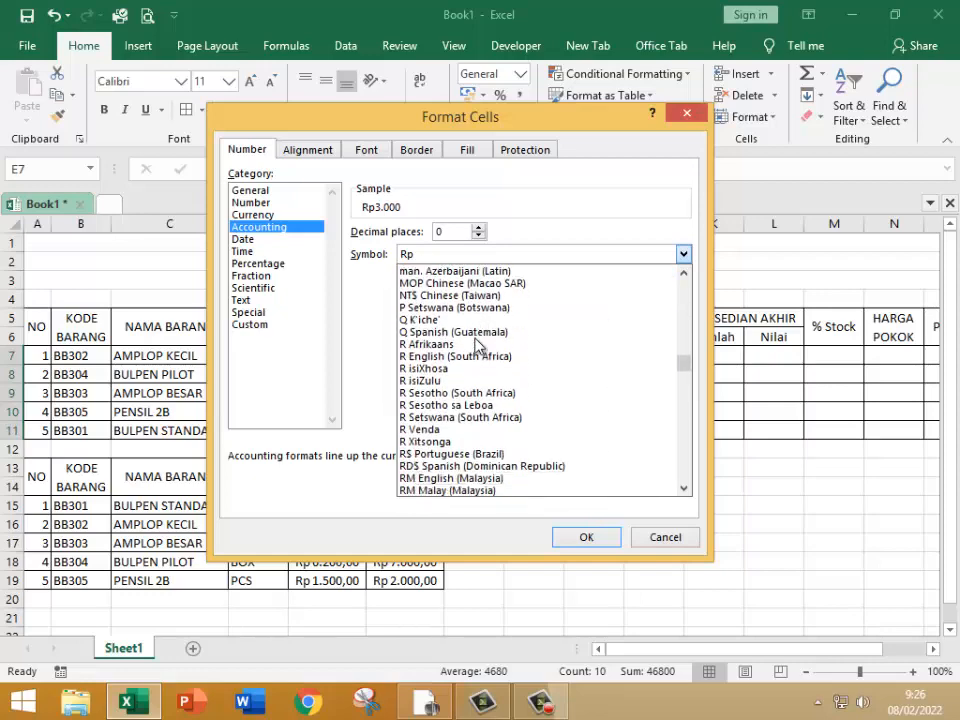
pyautogui.click(426, 466)
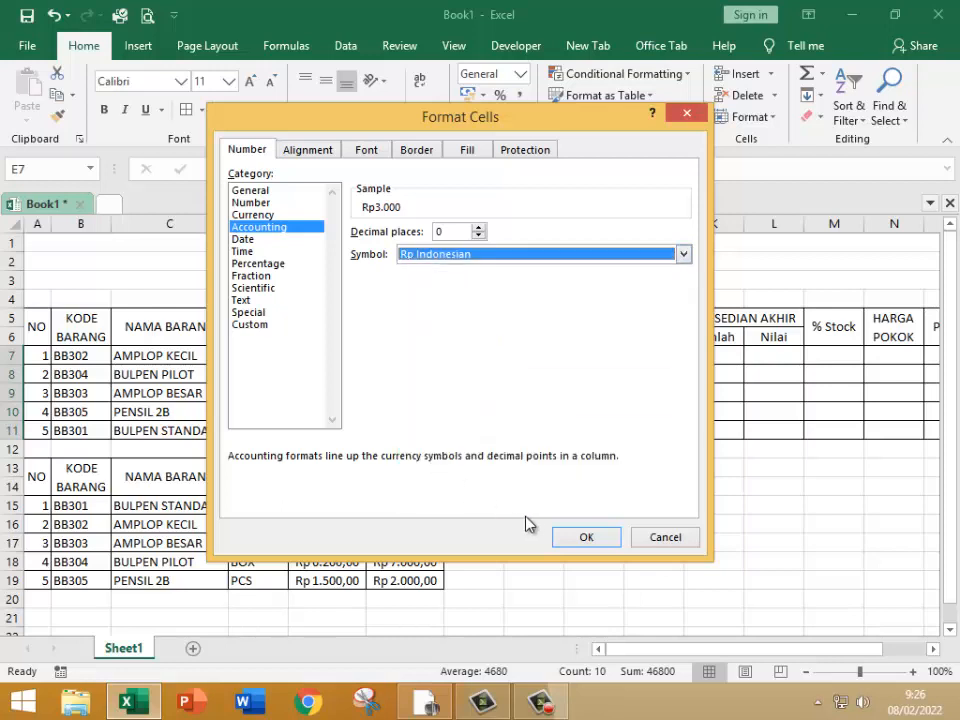
pyautogui.click(585, 539)
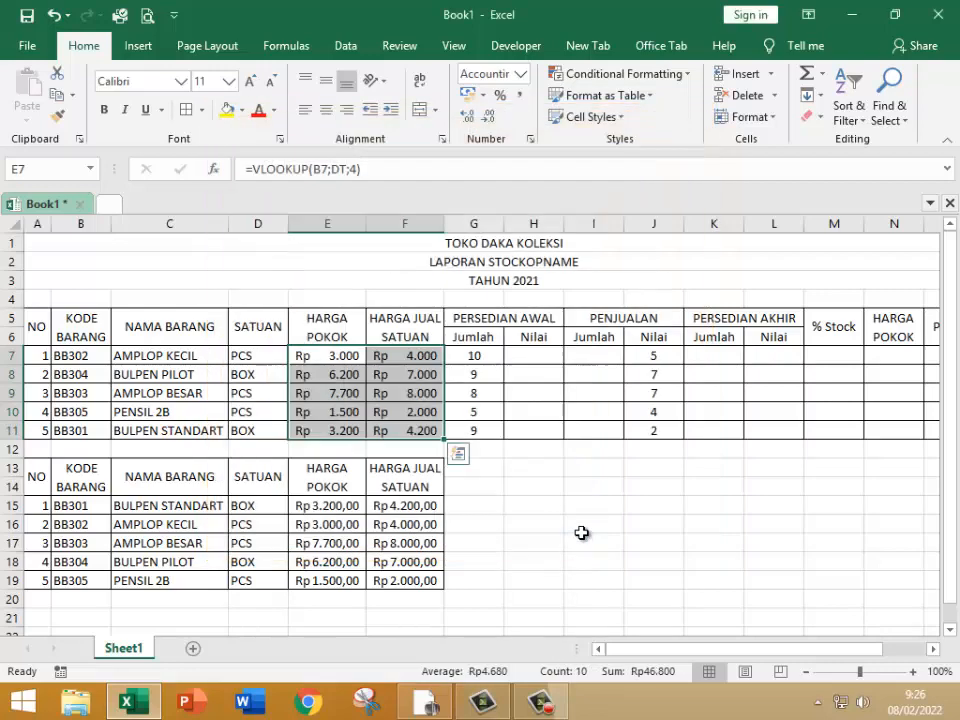
# Step: Enter =G7*E7 in the PERSEDIAN AWAL Nilai cell H7
pyautogui.click(524, 353)
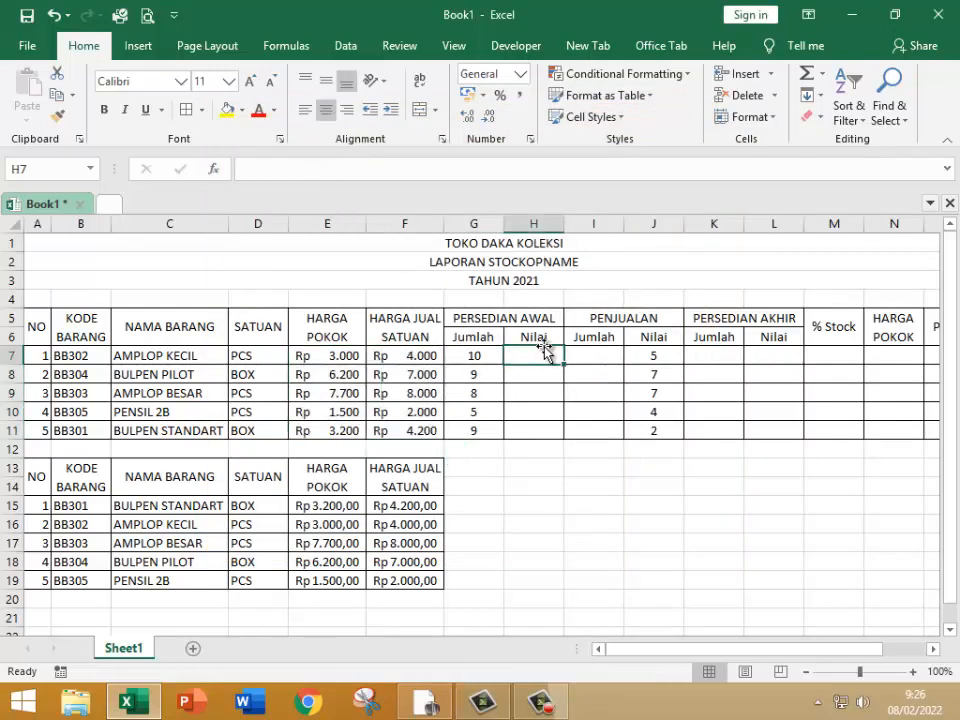
pyautogui.write('=')
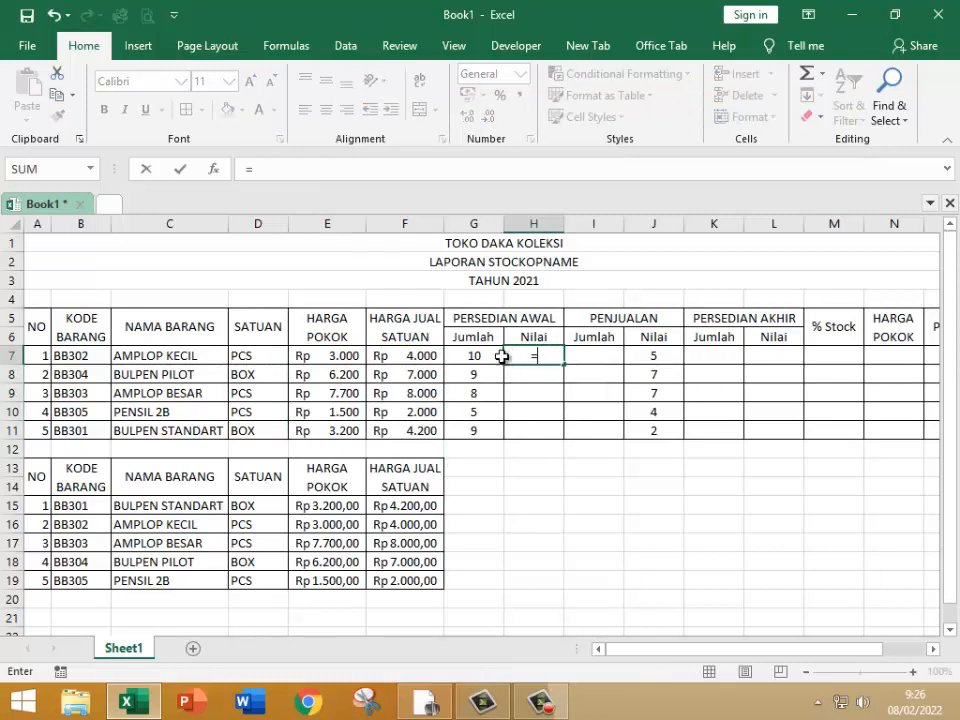
pyautogui.click(467, 355)
pyautogui.write('*')
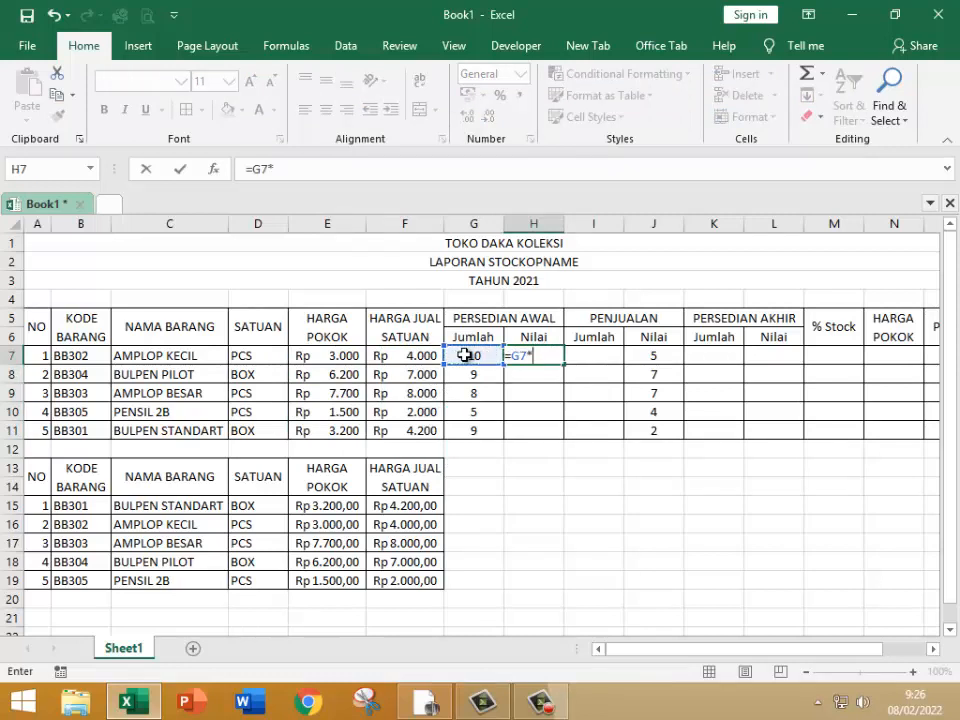
pyautogui.click(336, 356)
pyautogui.press('Return')
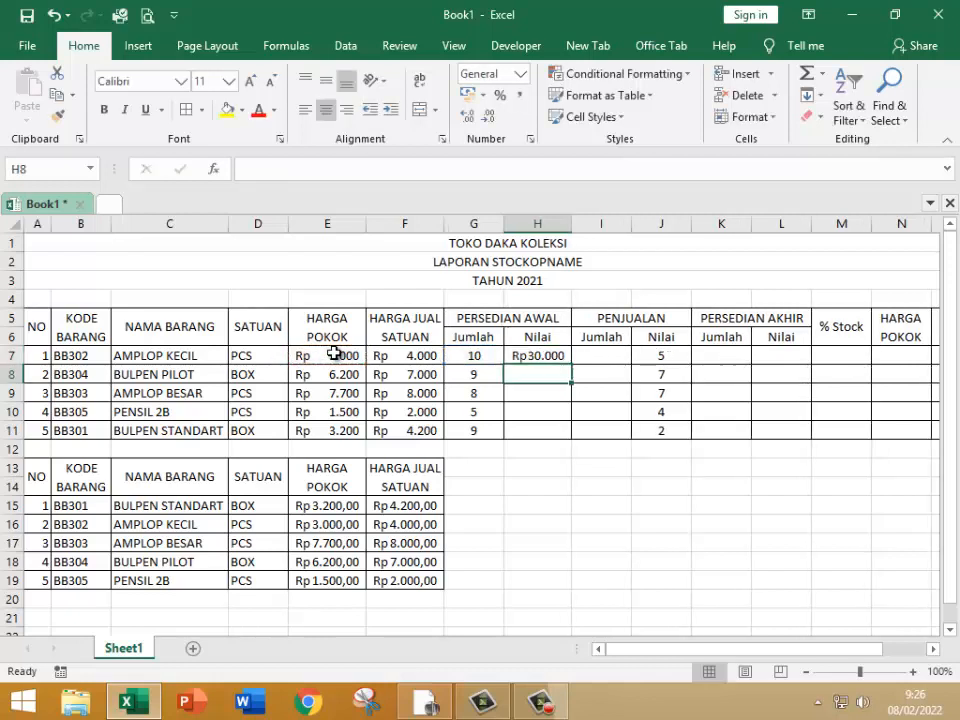
pyautogui.click(557, 358)
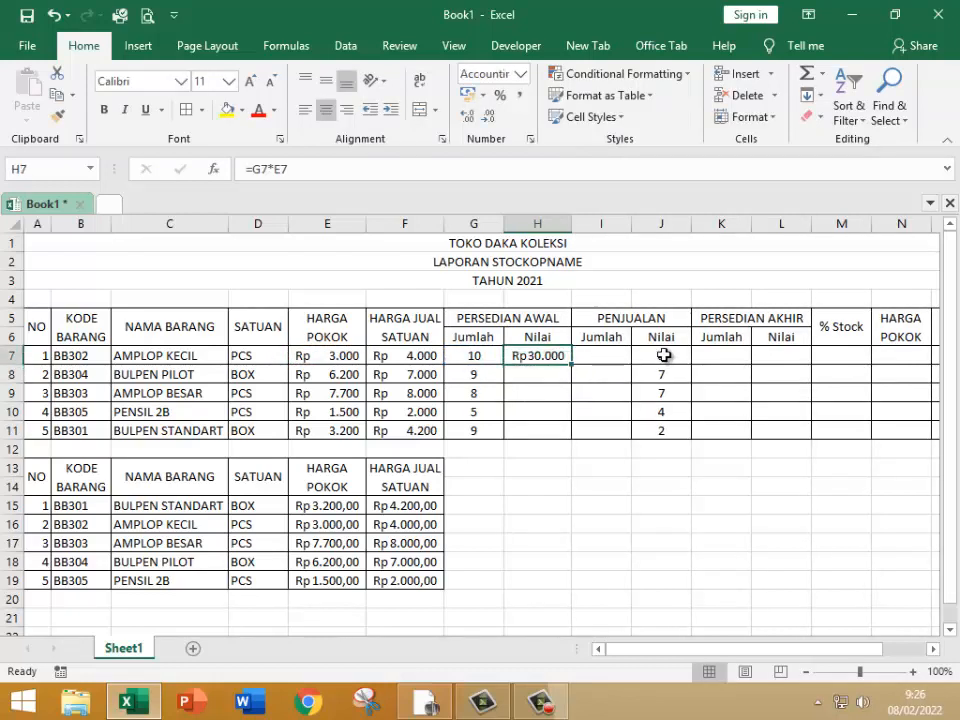
# Step: Copy the sold quantities from J7:J11 into the PENJUALAN Jumlah cells I7:I11 and clear J7:J11
pyautogui.moveTo(666, 356); pyautogui.dragTo(658, 427)
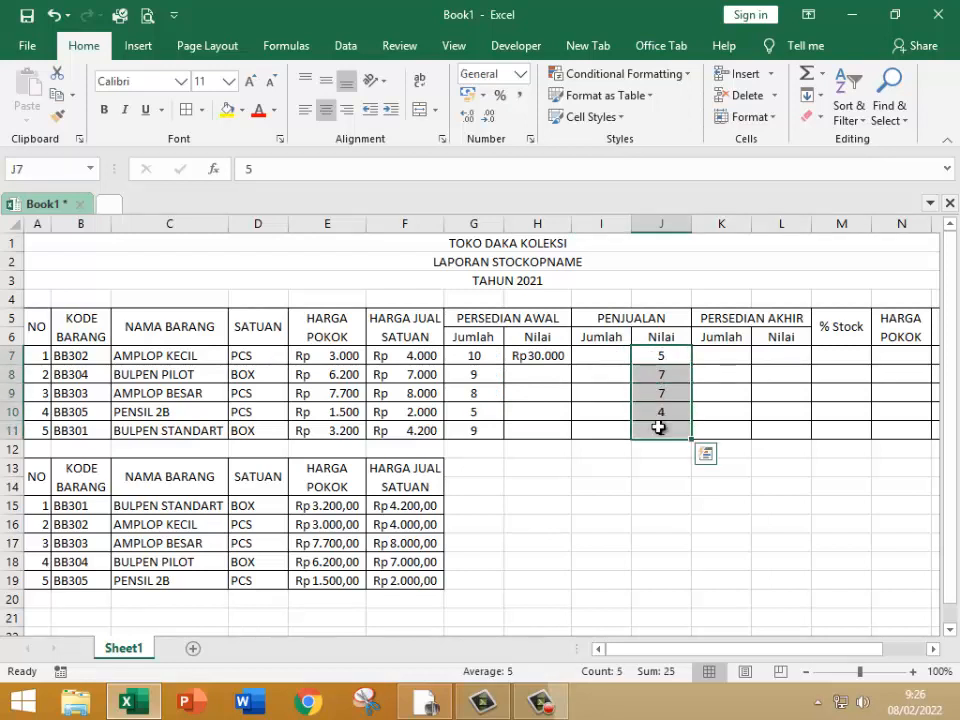
pyautogui.hotkey('ctrl', 'c')
pyautogui.click(608, 358)
pyautogui.hotkey('ctrl', 'v')
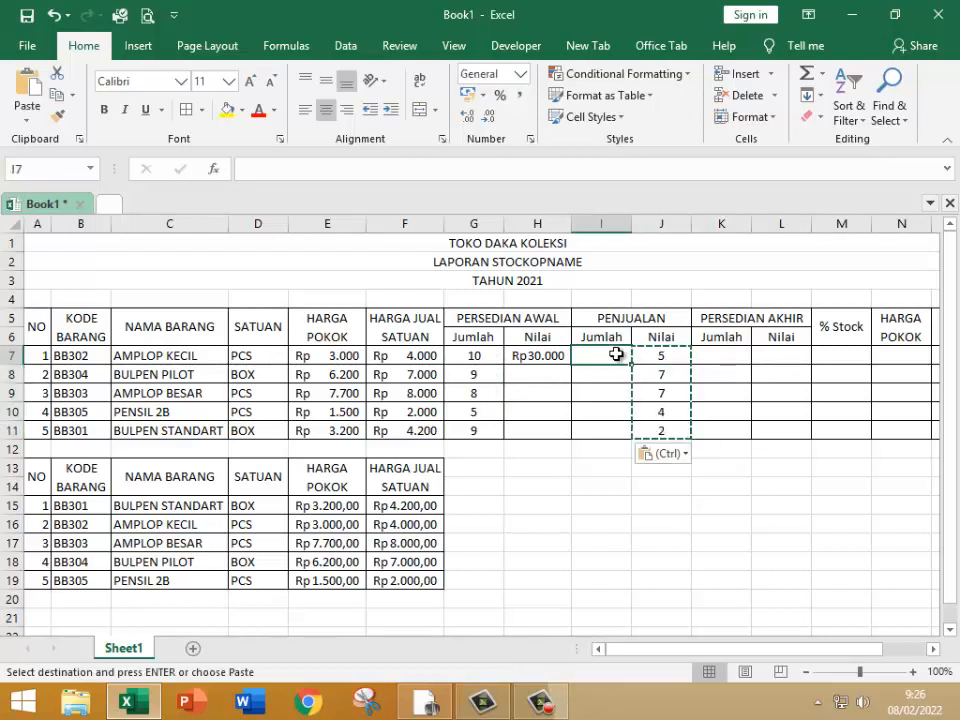
pyautogui.moveTo(651, 353); pyautogui.dragTo(656, 431)
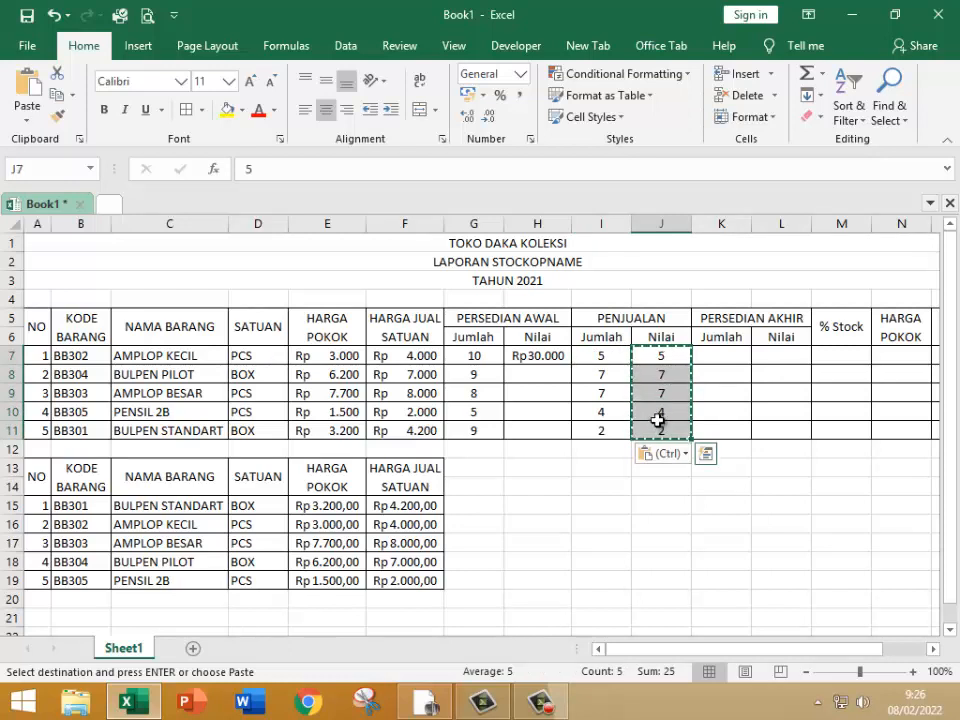
pyautogui.press('Delete')
# Step: Enter =I7*F7 in the PENJUALAN Nilai cell J7
pyautogui.click(662, 357)
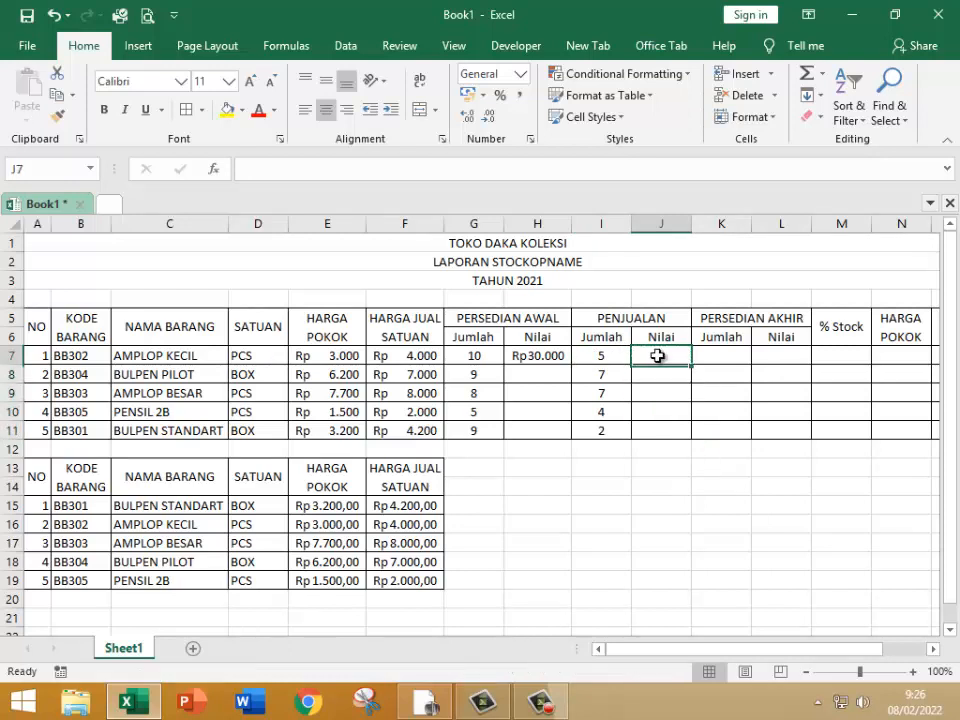
pyautogui.write('=')
pyautogui.click(605, 355)
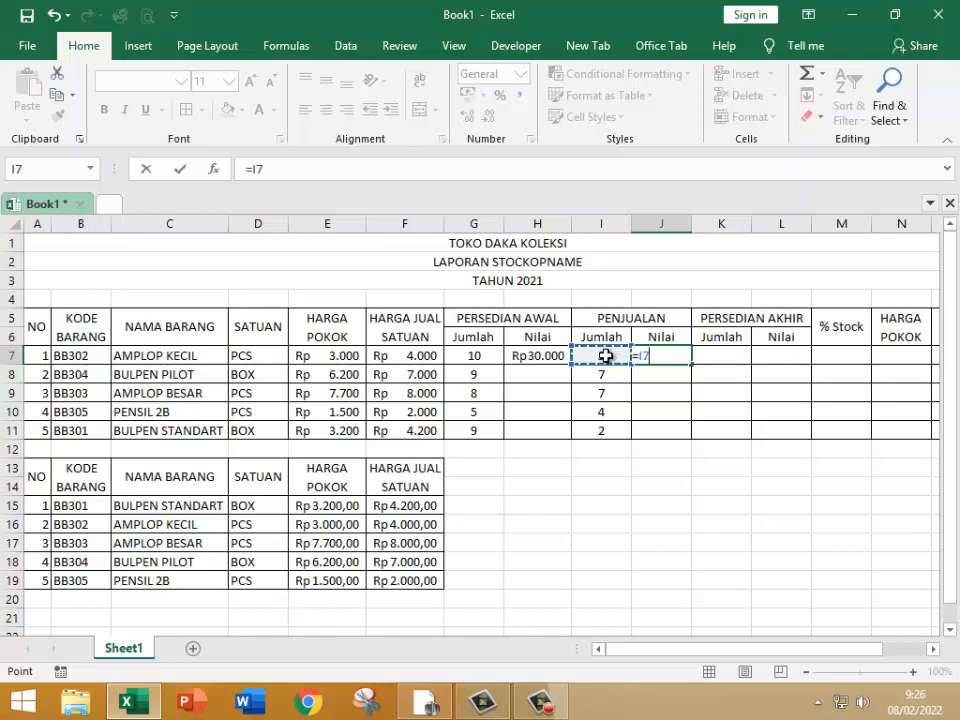
pyautogui.write('*')
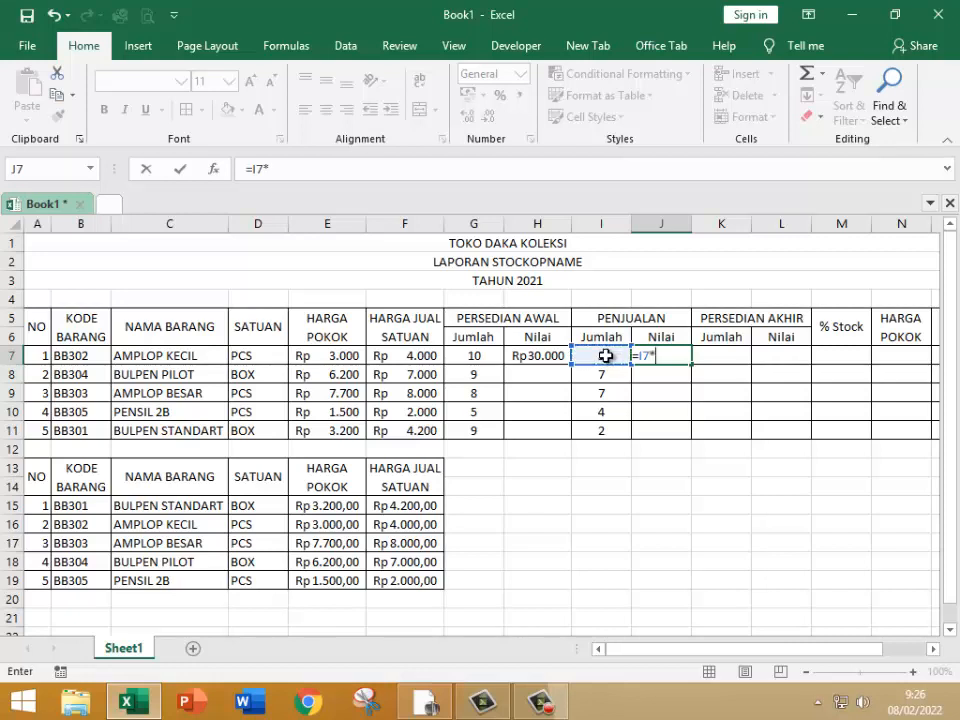
pyautogui.click(418, 357)
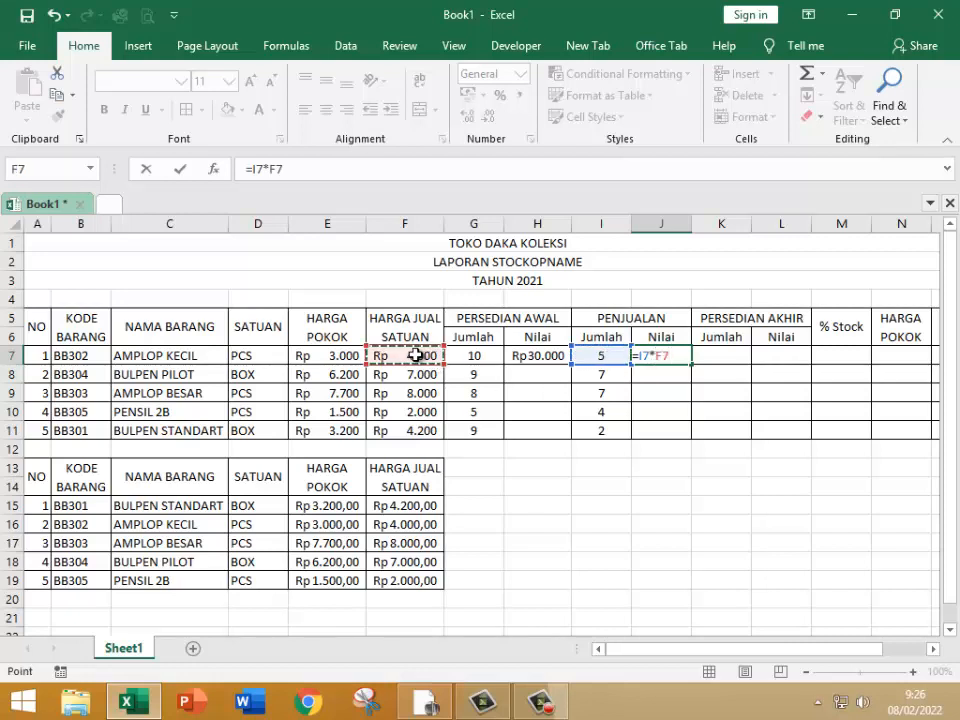
pyautogui.press('Return')
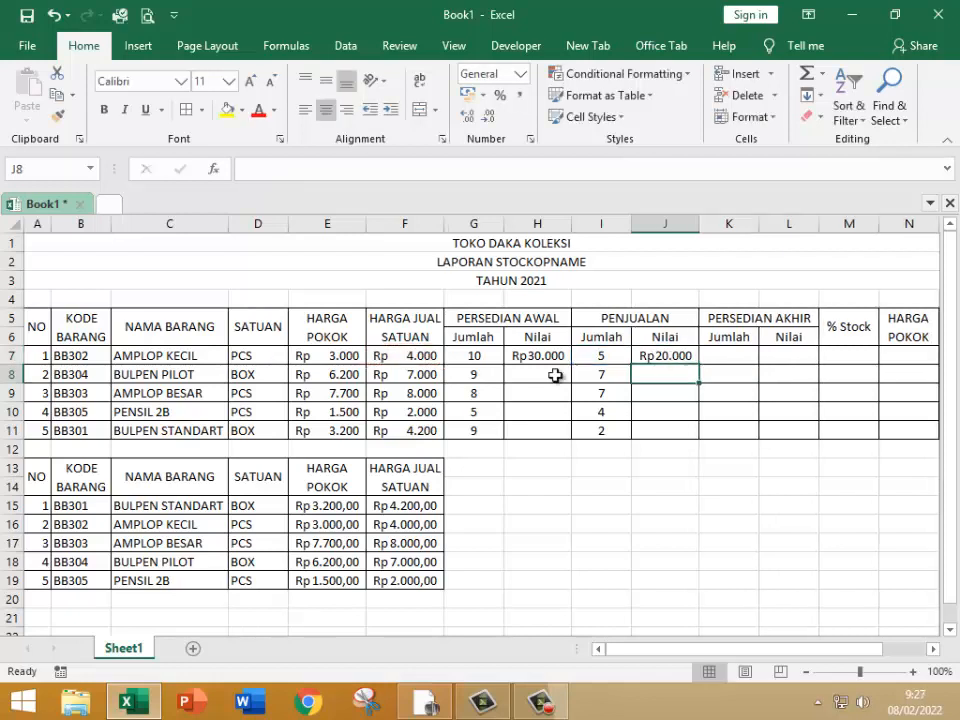
# Step: Fill the Nilai formulas in J7 and H7 down to row 11
pyautogui.click(675, 357)
pyautogui.moveTo(698, 364); pyautogui.dragTo(702, 431)
pyautogui.click(557, 362)
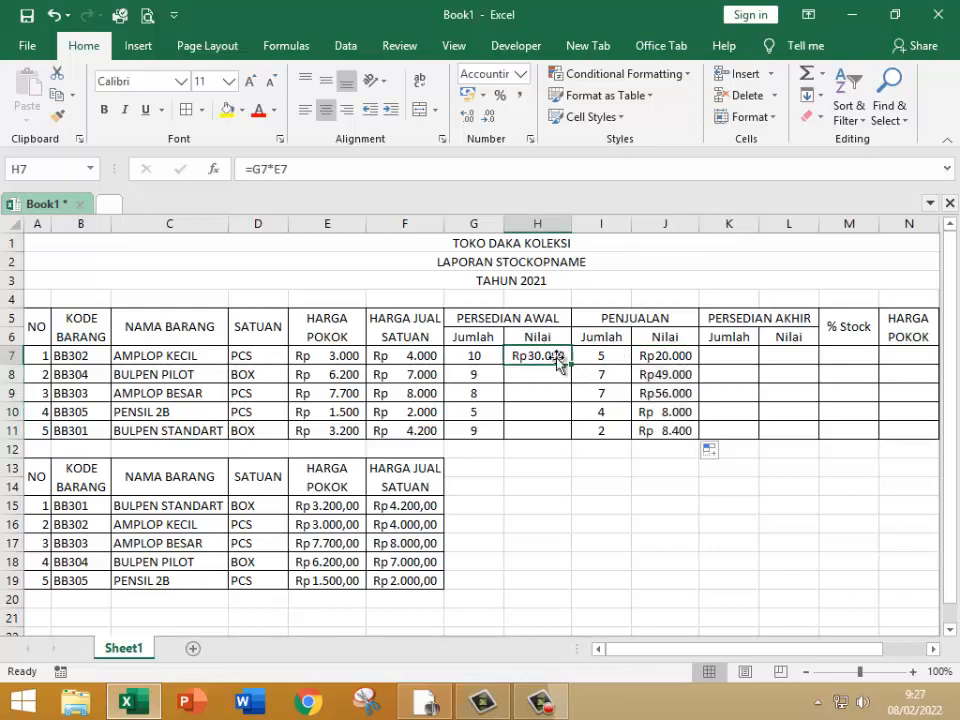
pyautogui.moveTo(573, 365); pyautogui.dragTo(570, 438)
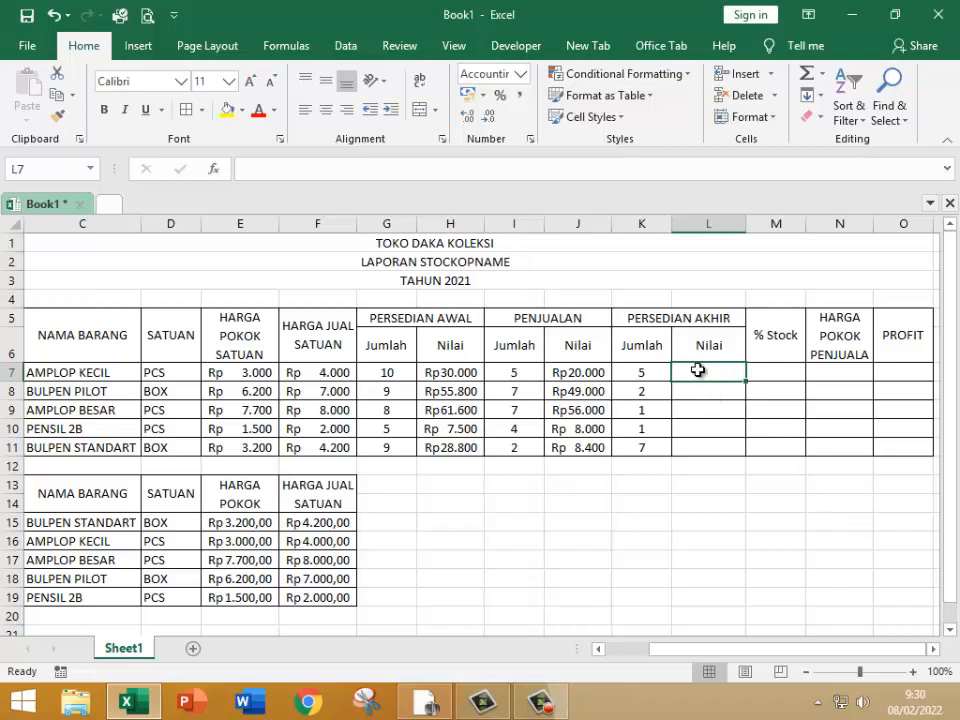
# Step: Enter =K7*E7 in the PERSEDIAN AKHIR Nilai cell L7 and fill it down to row 11
pyautogui.write('=')
pyautogui.click(633, 372)
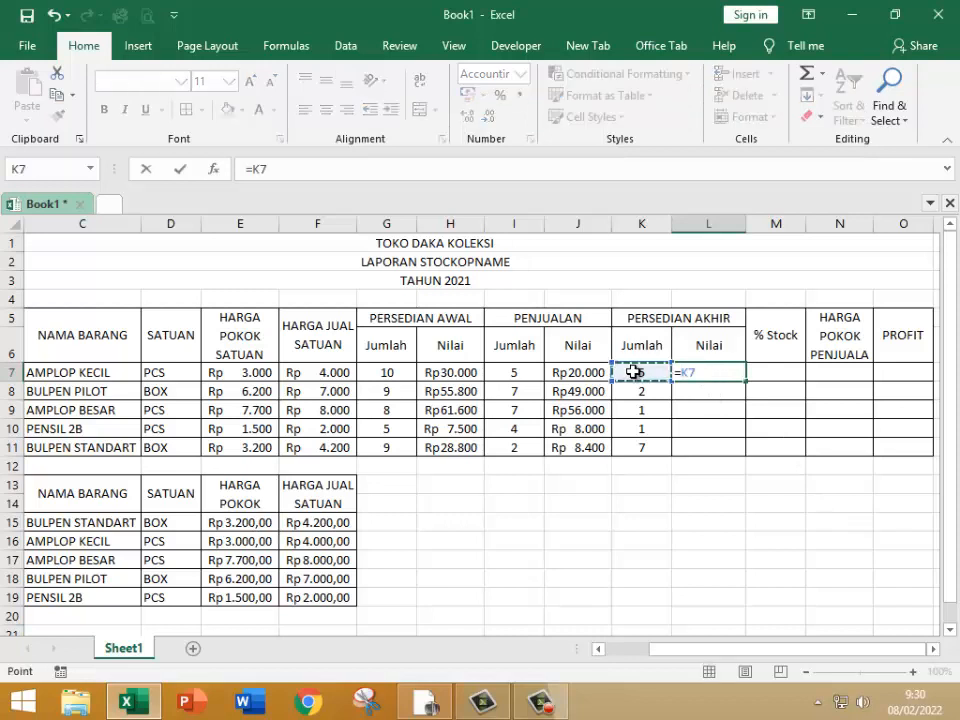
pyautogui.write('*')
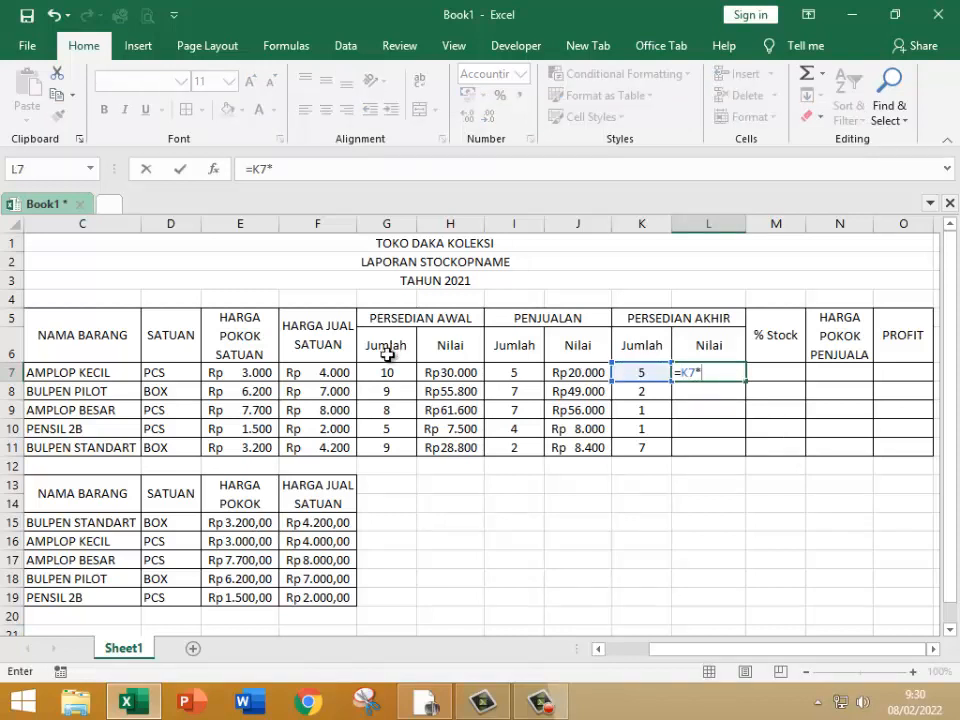
pyautogui.click(246, 371)
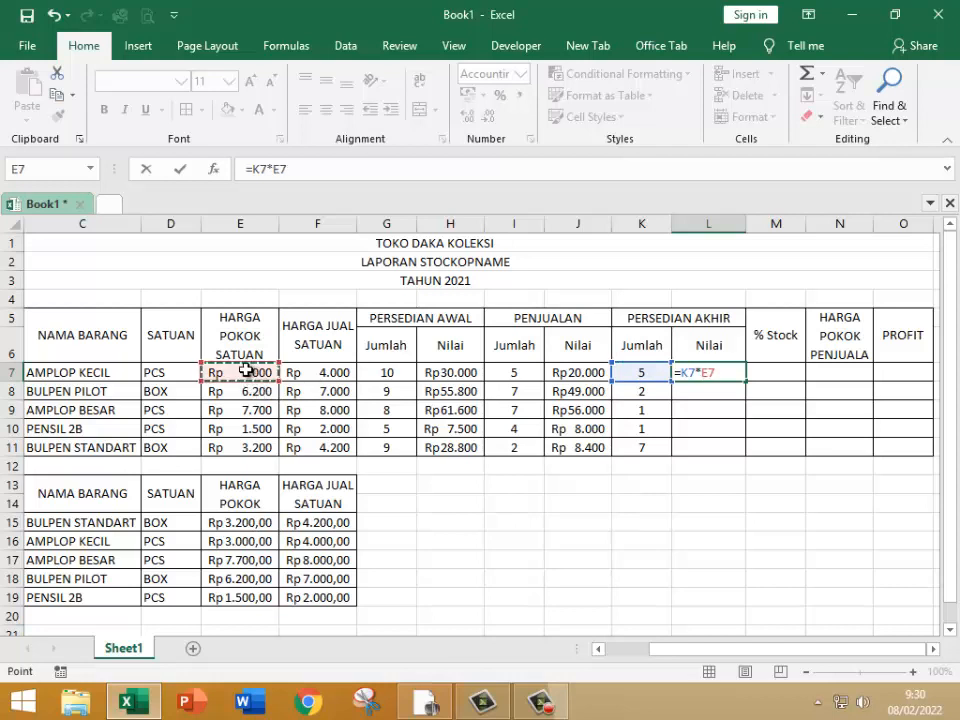
pyautogui.press('Return')
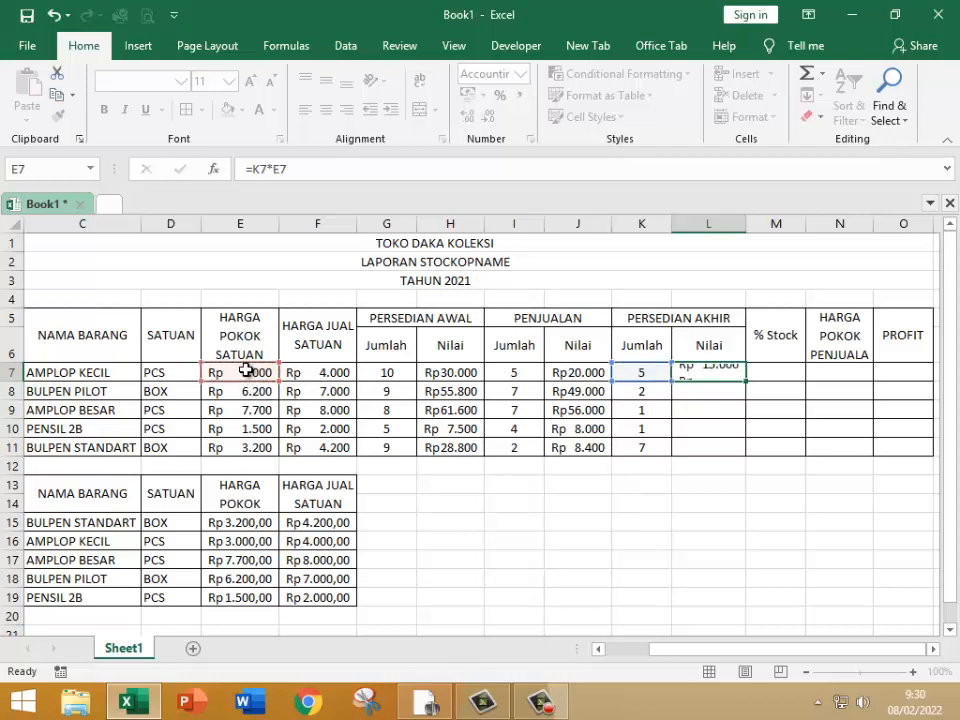
pyautogui.click(734, 374)
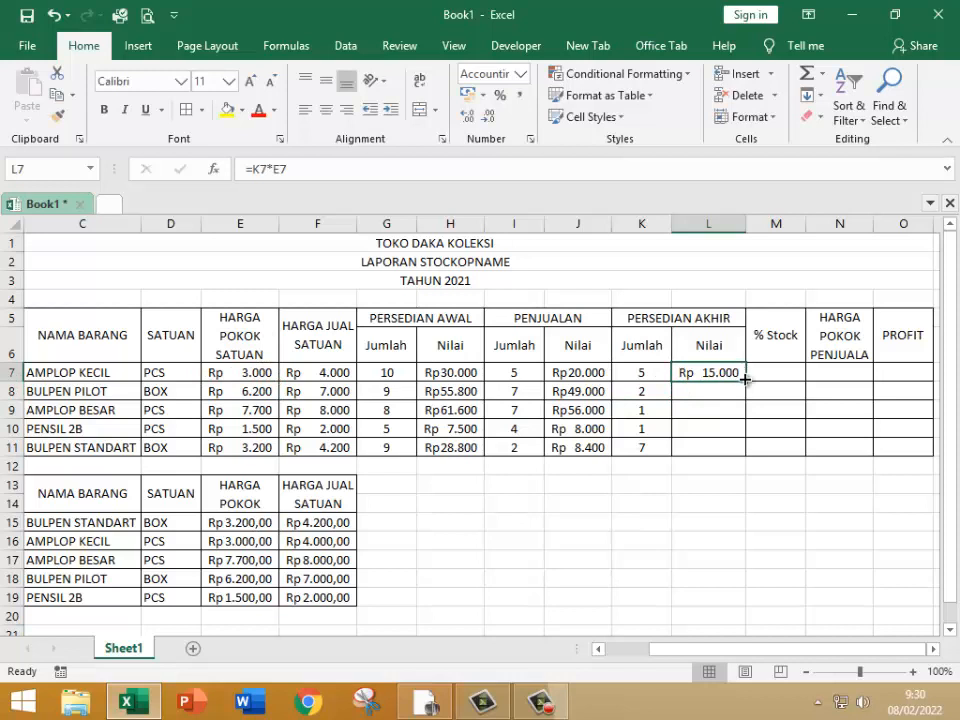
pyautogui.moveTo(745, 382); pyautogui.dragTo(748, 458)
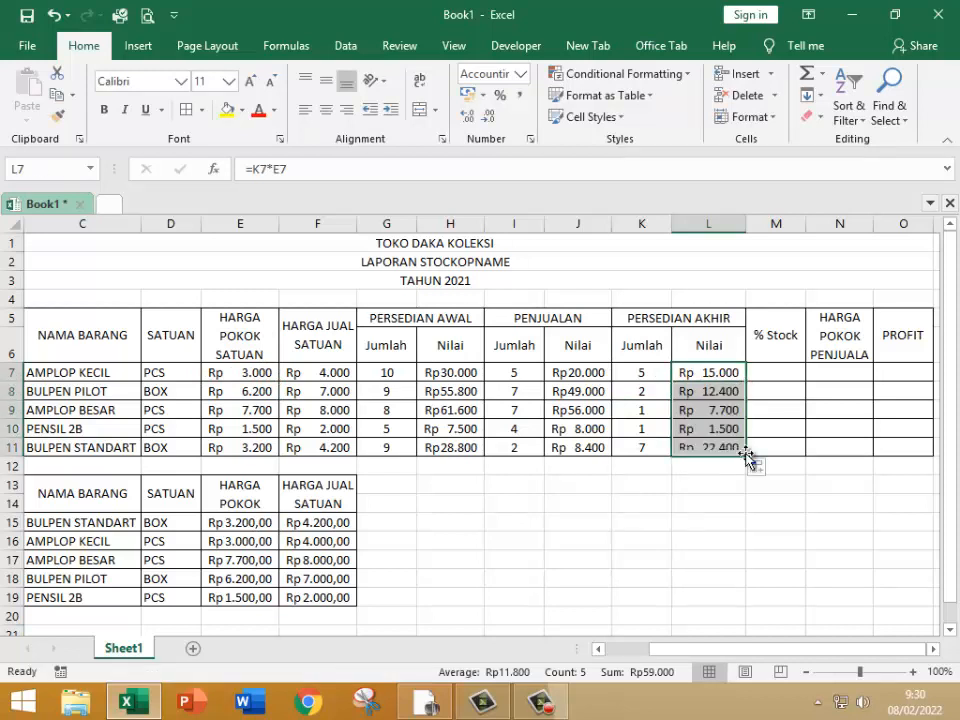
# Step: Enter =K7/G7*100% in the % Stock cell M7 and fill it down to row 11
pyautogui.click(789, 371)
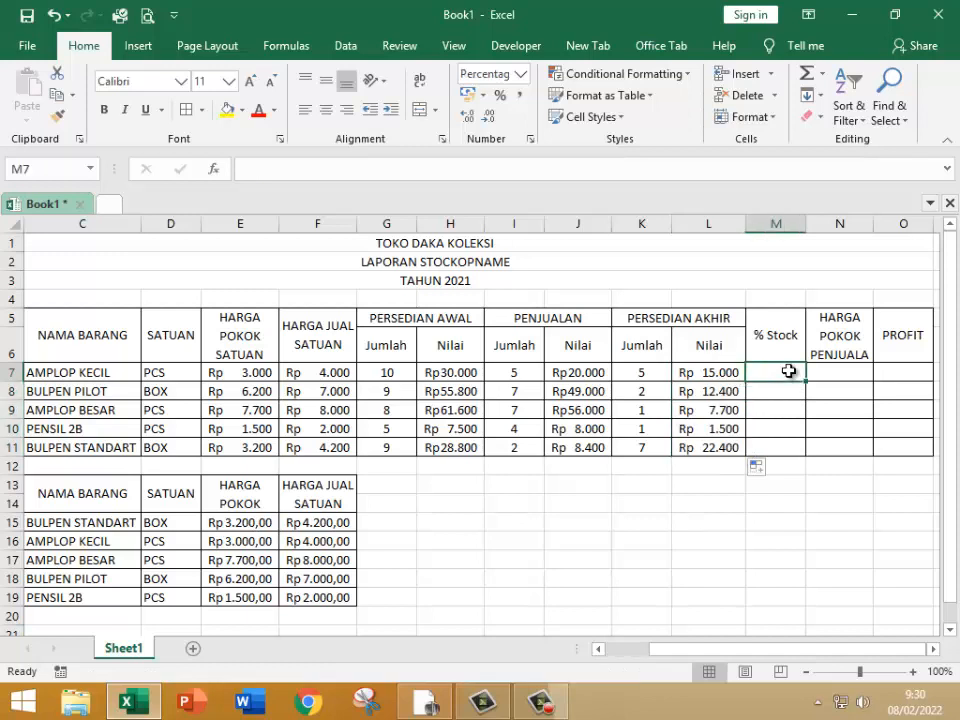
pyautogui.write('=')
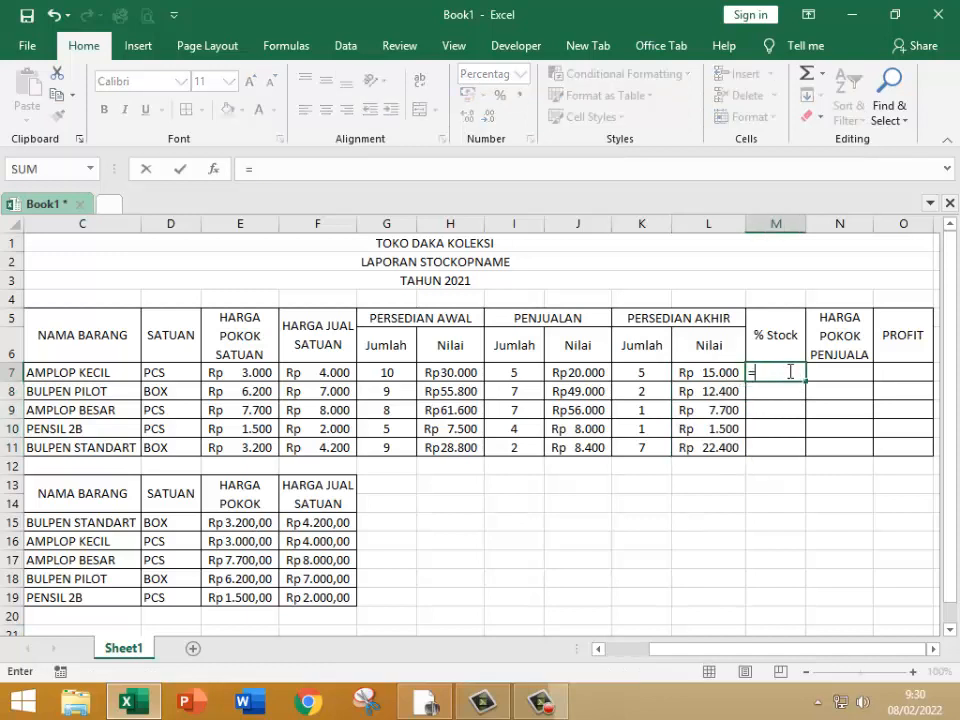
pyautogui.click(644, 372)
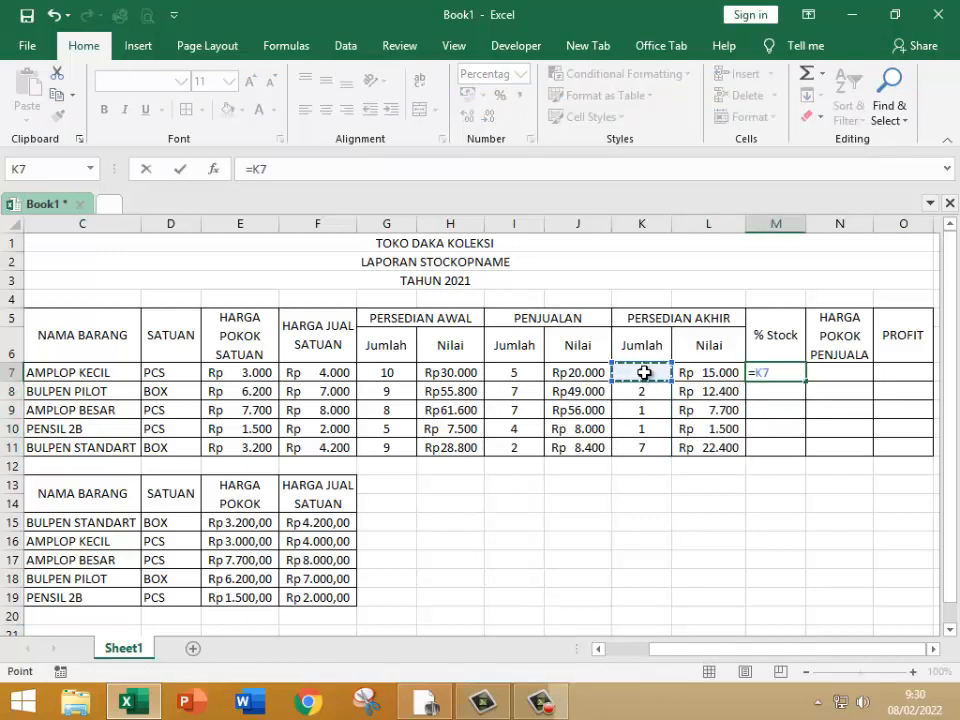
pyautogui.write('/')
pyautogui.click(394, 372)
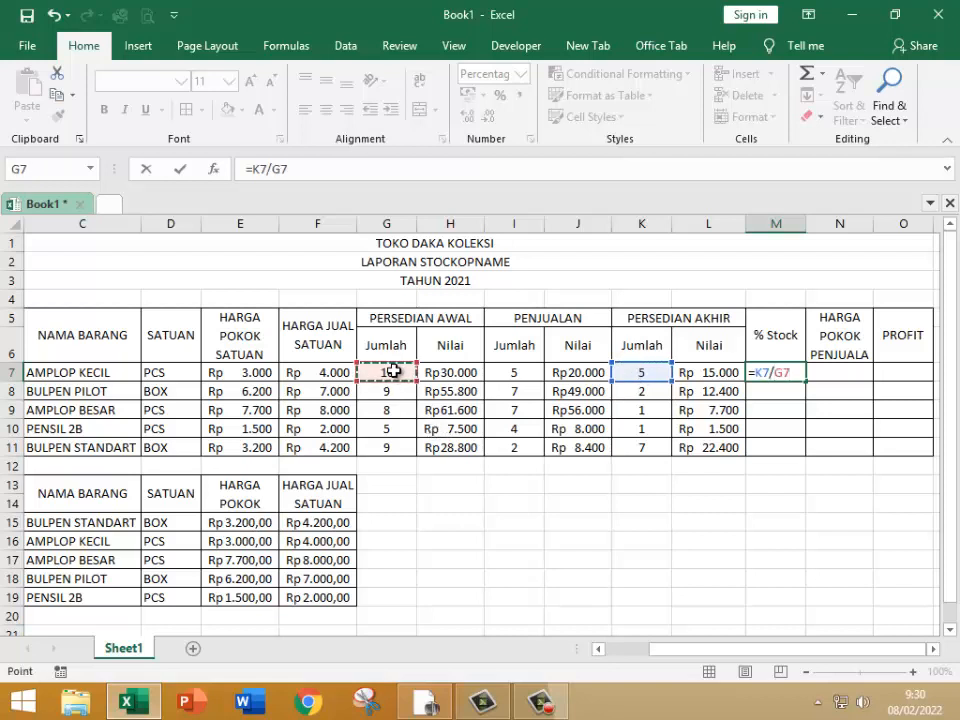
pyautogui.write('*')
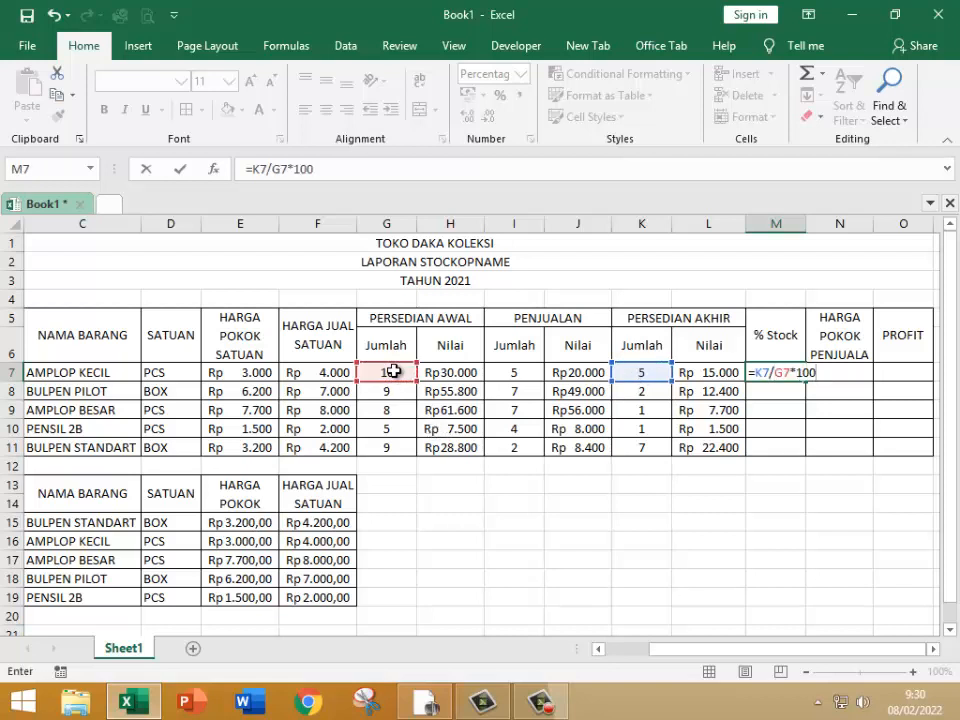
pyautogui.press('Return')
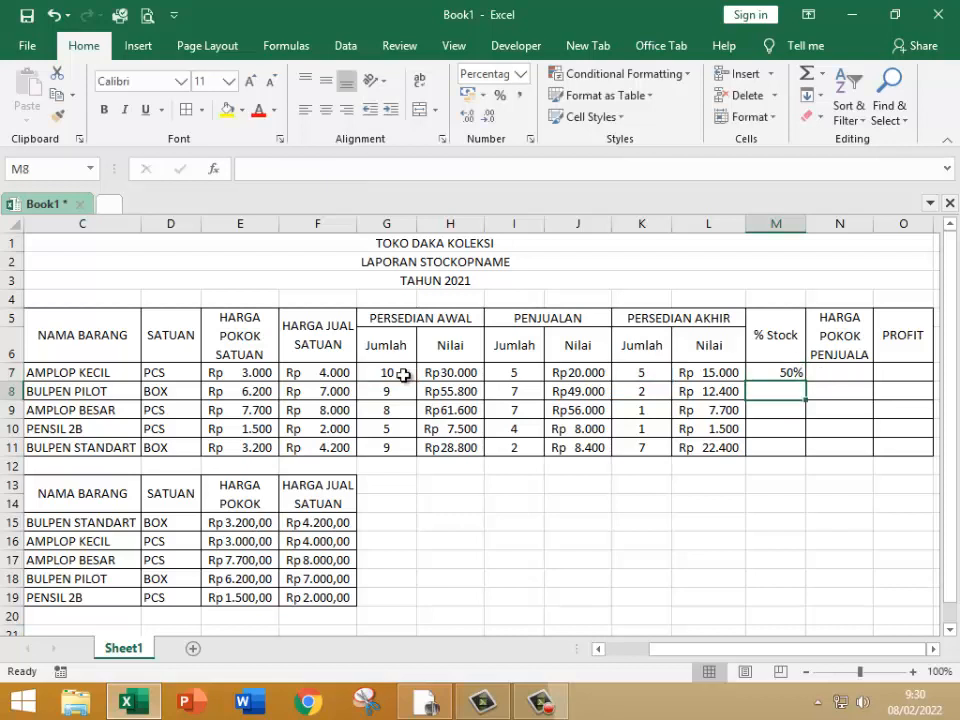
pyautogui.click(797, 375)
pyautogui.moveTo(800, 380); pyautogui.dragTo(797, 452)
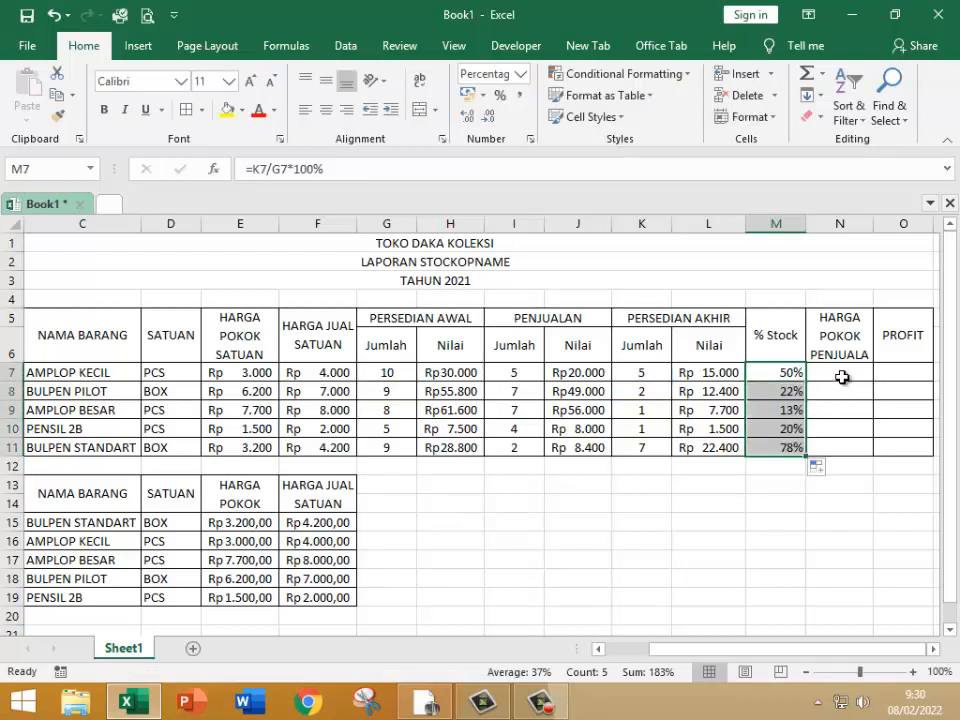
pyautogui.click(843, 372)
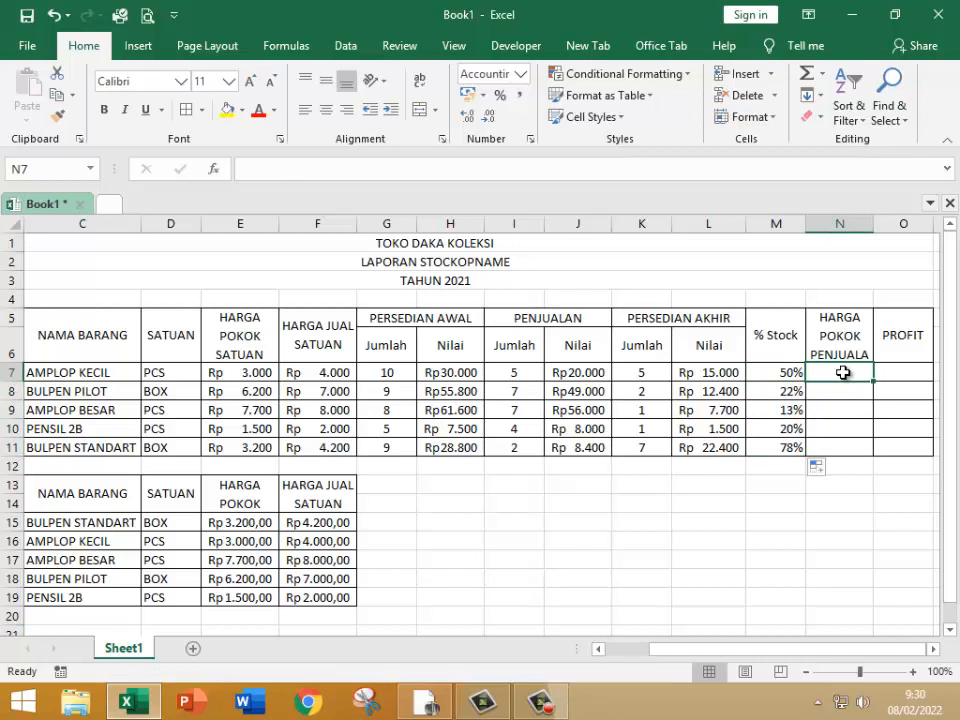
pyautogui.write('=')
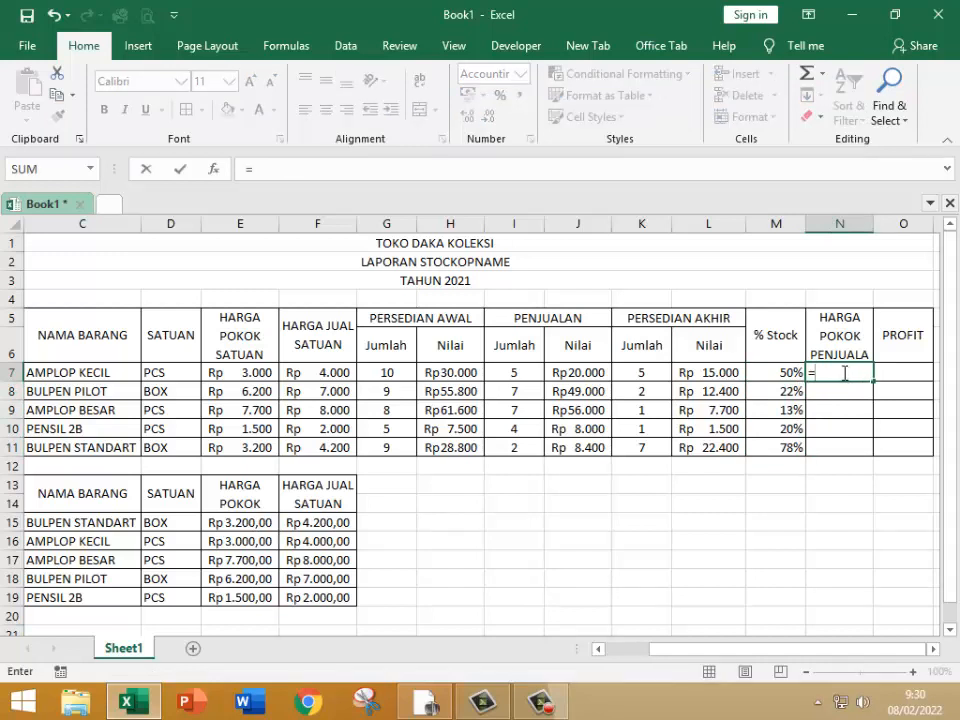
pyautogui.click(510, 373)
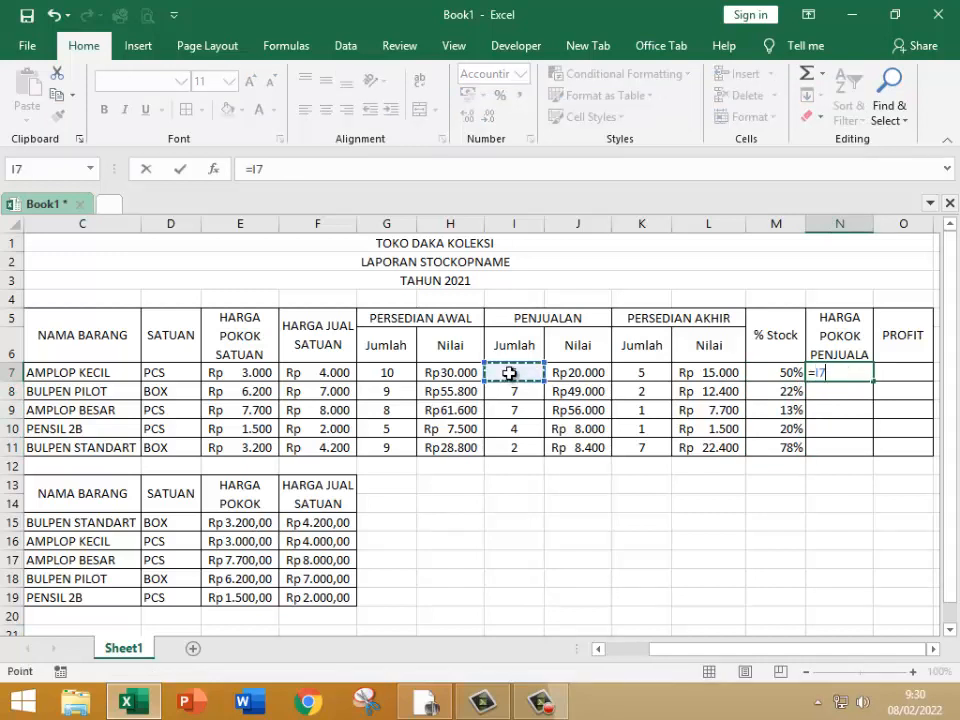
pyautogui.write('*')
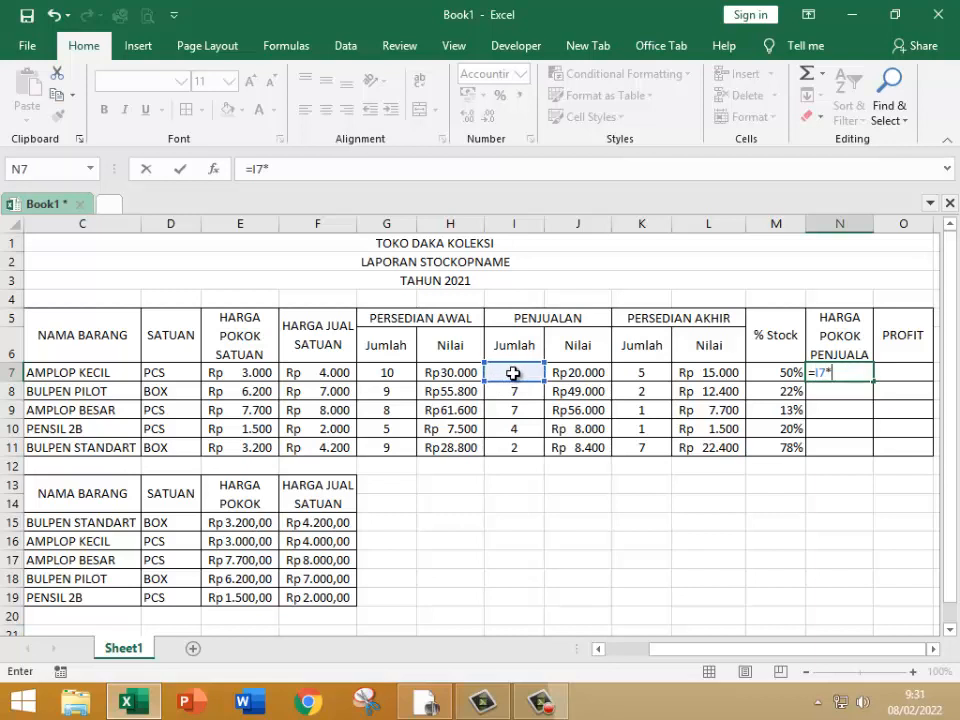
pyautogui.click(318, 370)
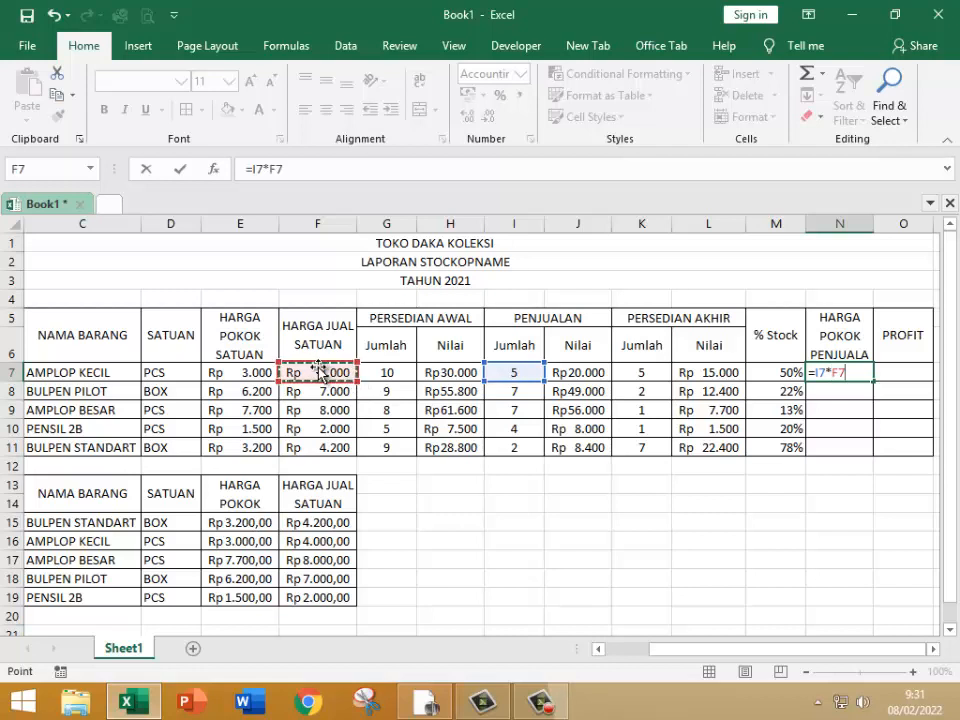
pyautogui.press('Return')
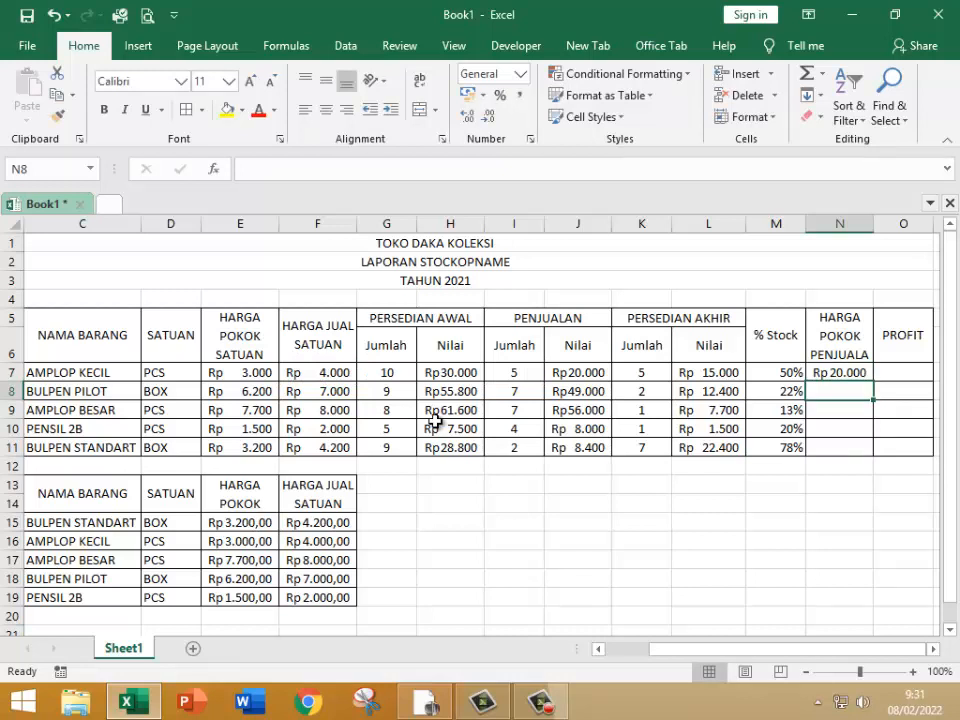
pyautogui.click(845, 373)
pyautogui.press('Delete')
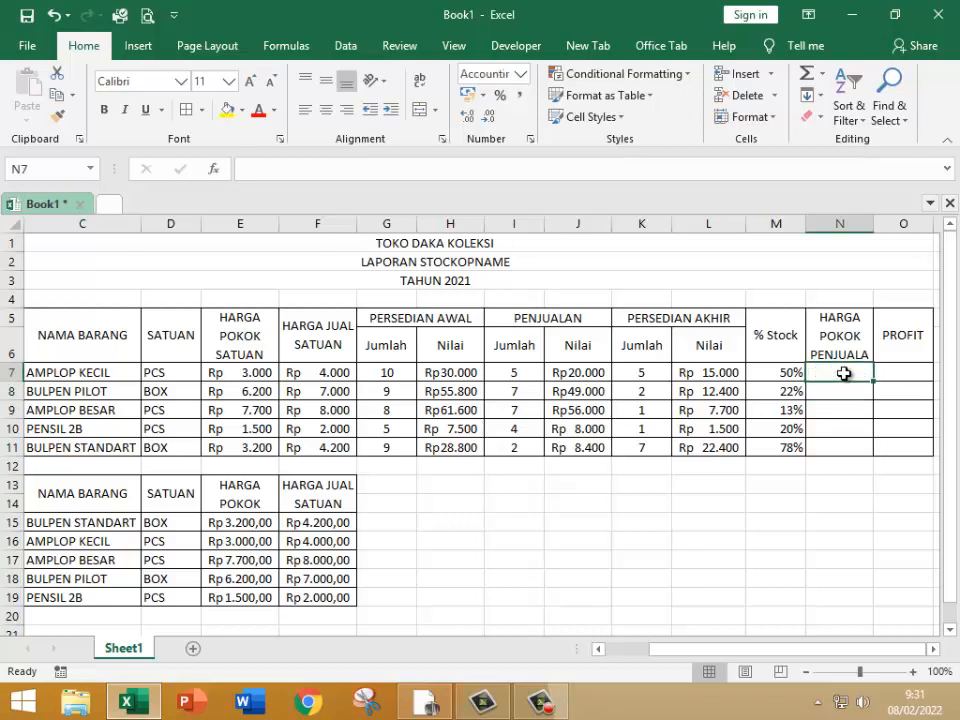
# Step: Enter =I7*E7 in the HARGA POKOK PENJUALA cell N7 and fill it down to row 11
pyautogui.write('=')
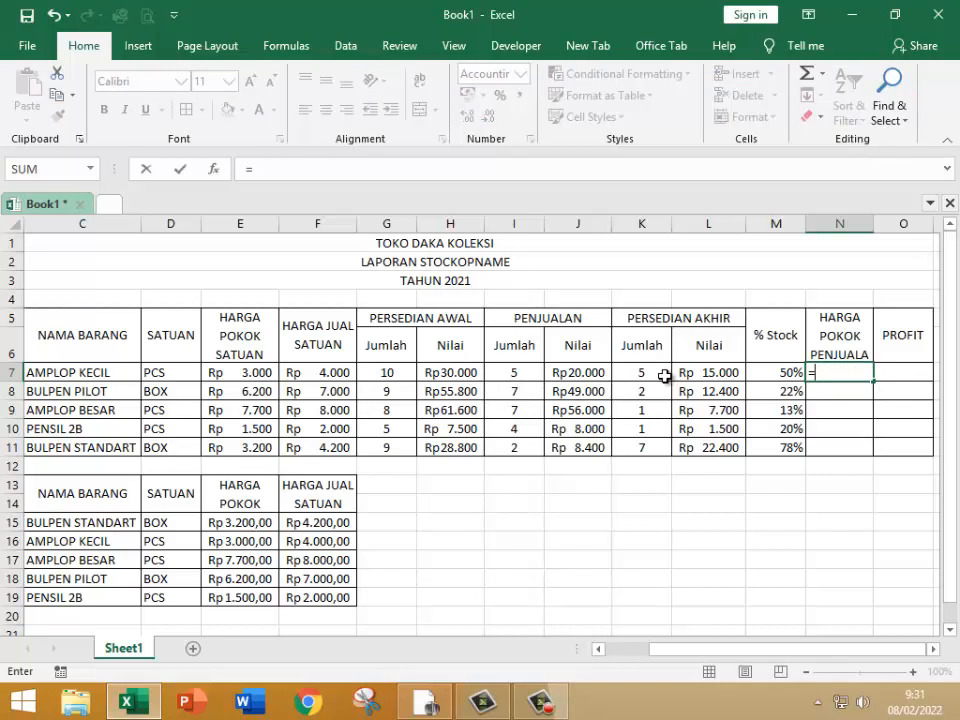
pyautogui.click(518, 373)
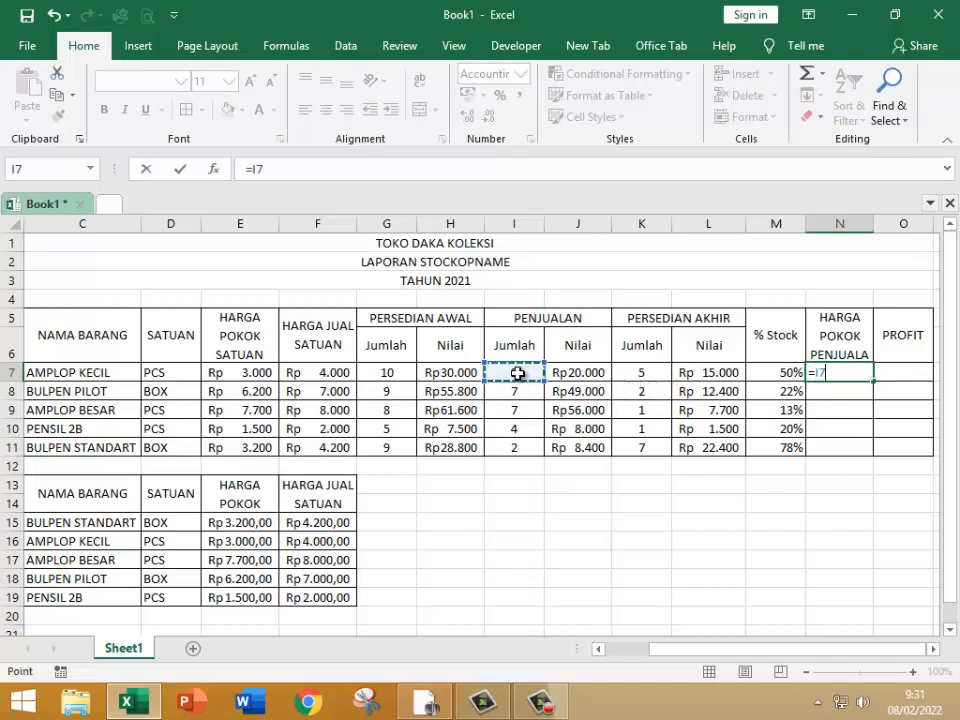
pyautogui.write('*')
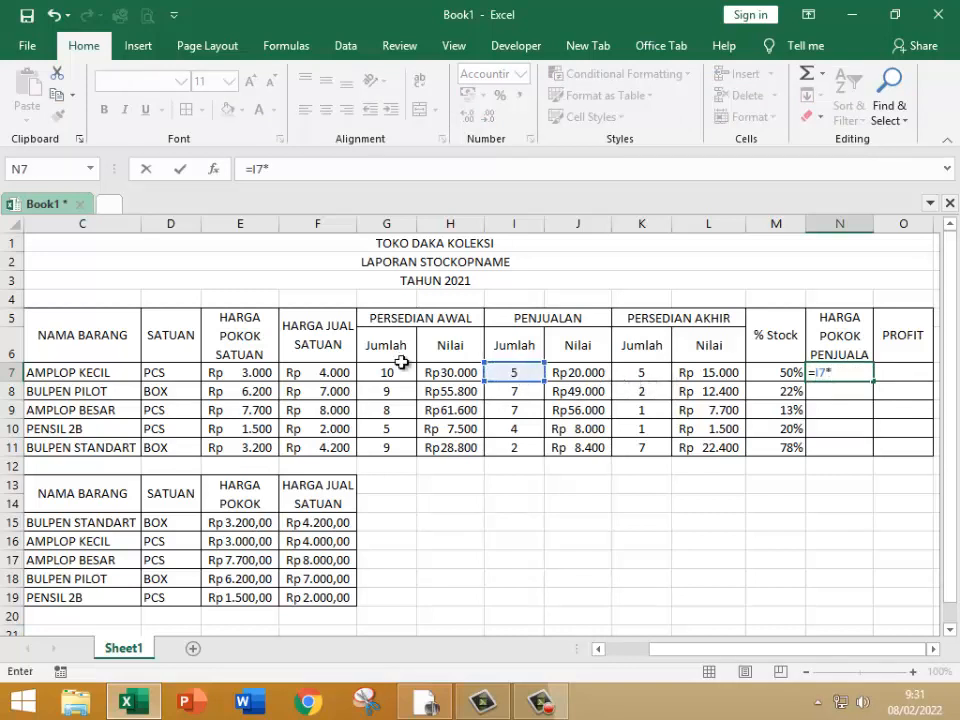
pyautogui.click(240, 373)
pyautogui.press('Return')
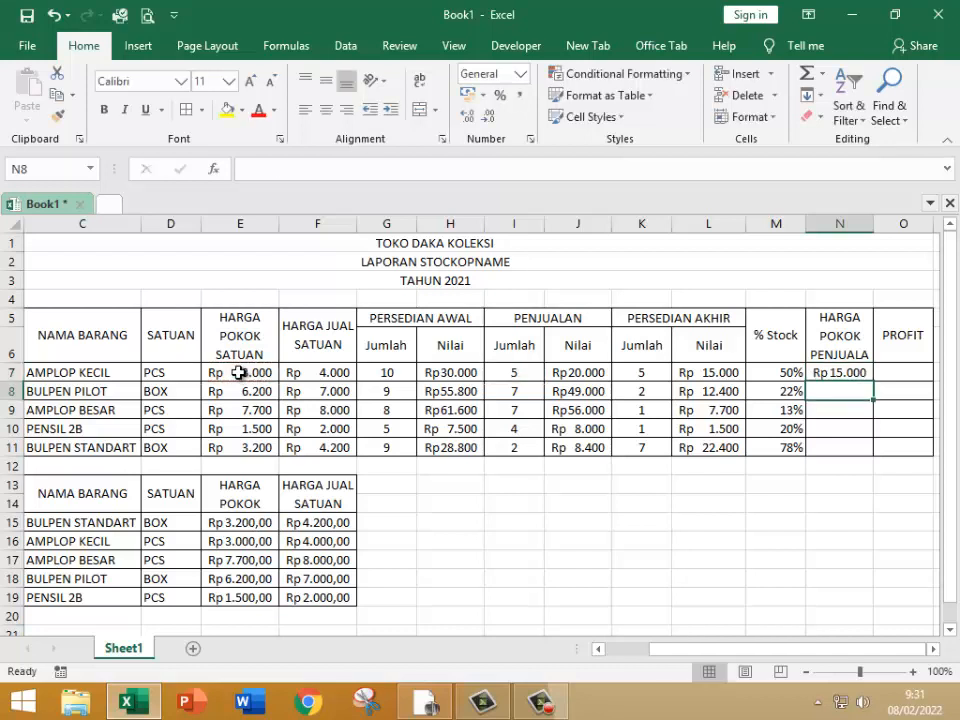
pyautogui.click(849, 373)
pyautogui.moveTo(877, 381); pyautogui.dragTo(874, 455)
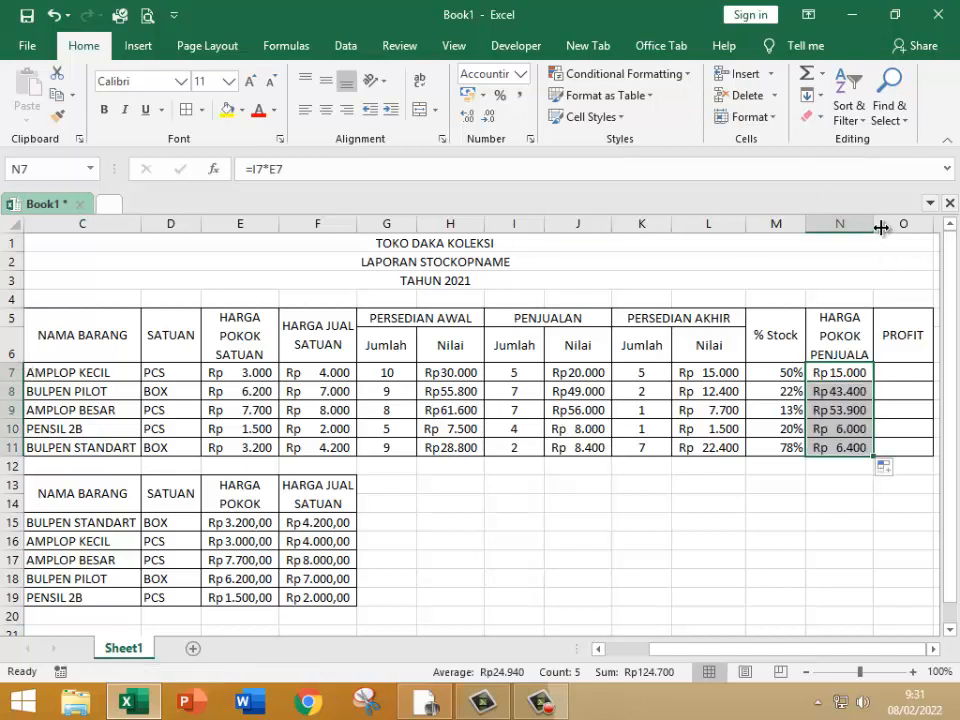
# Step: Widen column N slightly so the full HARGA POKOK PENJUALAN heading fits
pyautogui.moveTo(875, 223); pyautogui.dragTo(879, 225)
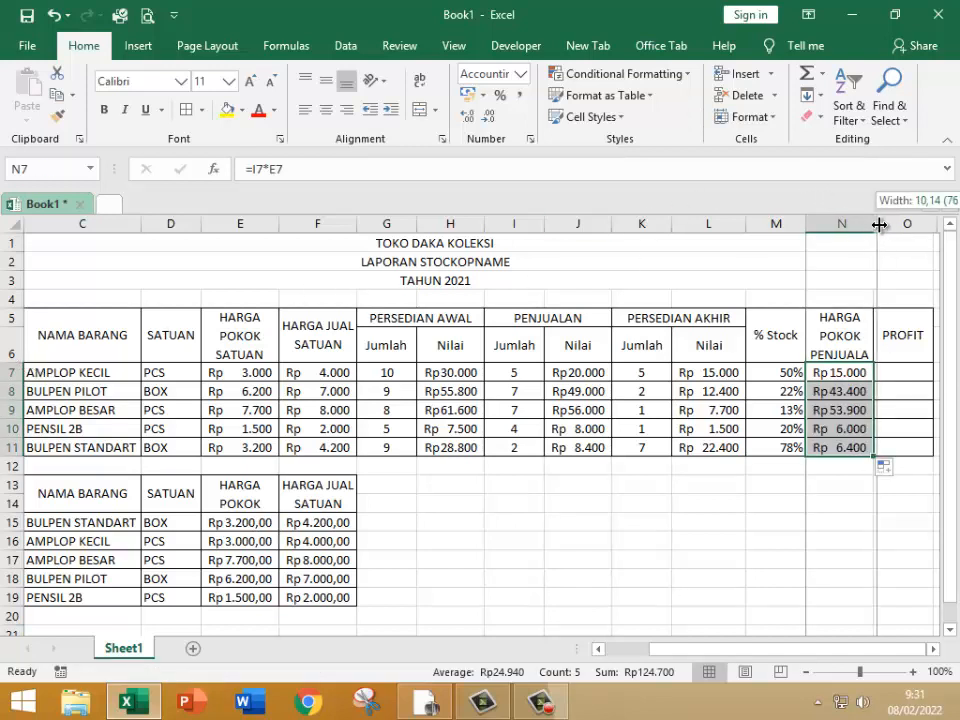
# Step: Enter =J7-N7 in the PROFIT cell O7 and fill it down to row 11
pyautogui.click(901, 375)
pyautogui.write('=')
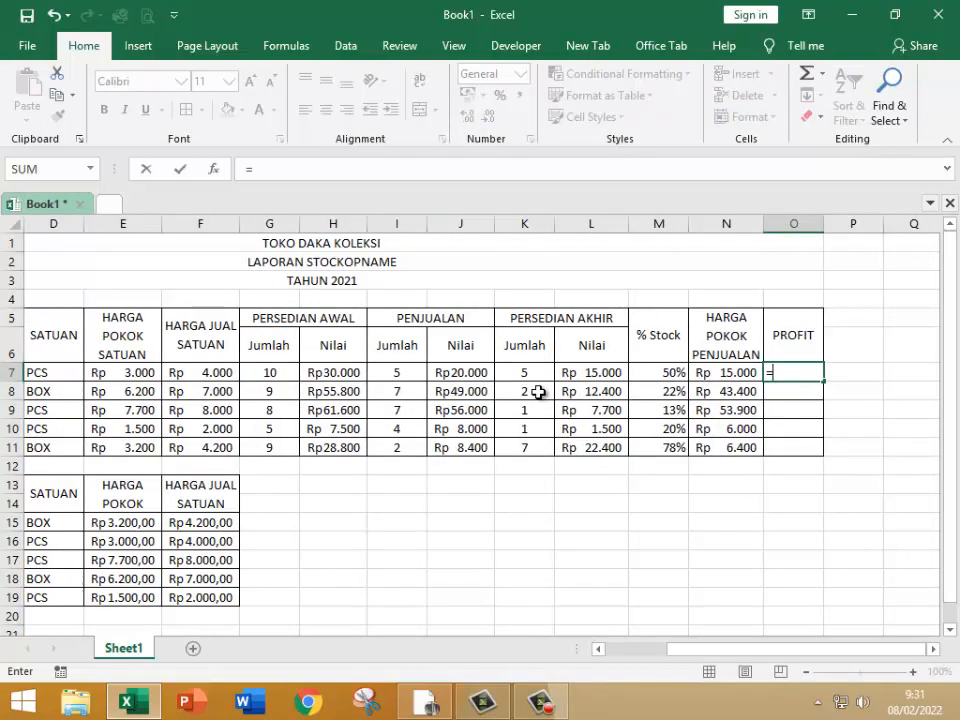
pyautogui.click(458, 373)
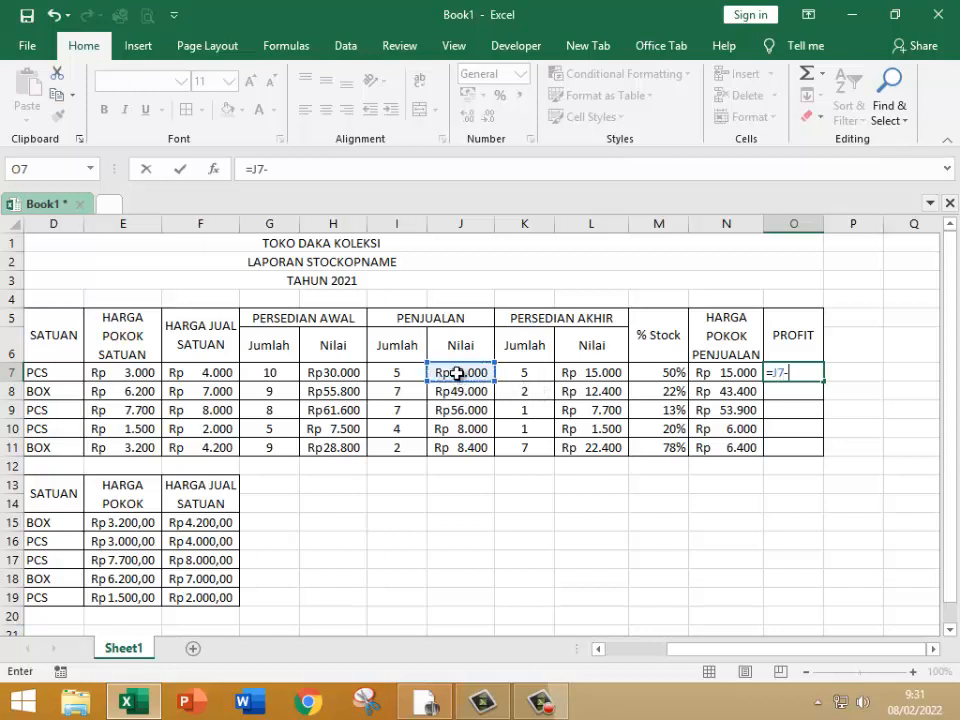
pyautogui.write('-')
pyautogui.click(717, 371)
pyautogui.press('Return')
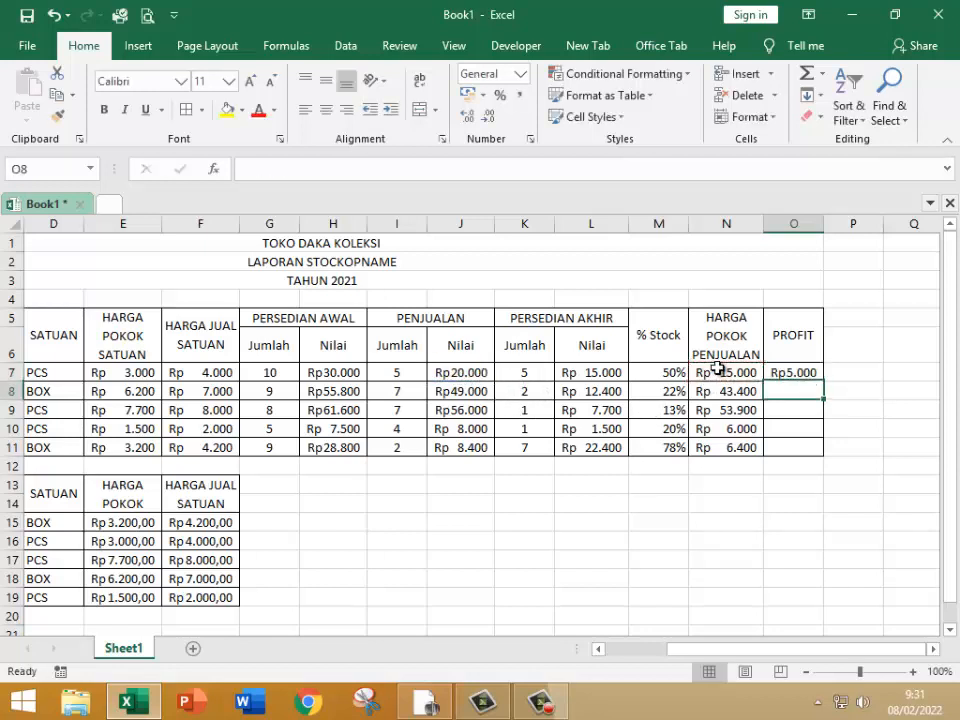
pyautogui.click(810, 376)
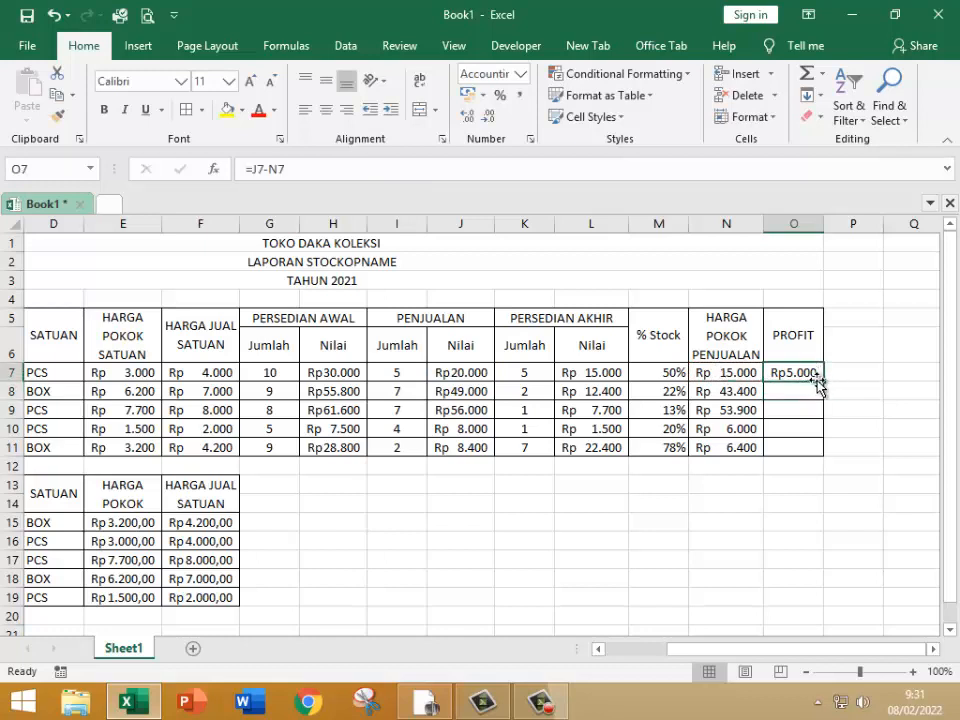
pyautogui.moveTo(822, 380); pyautogui.dragTo(818, 458)
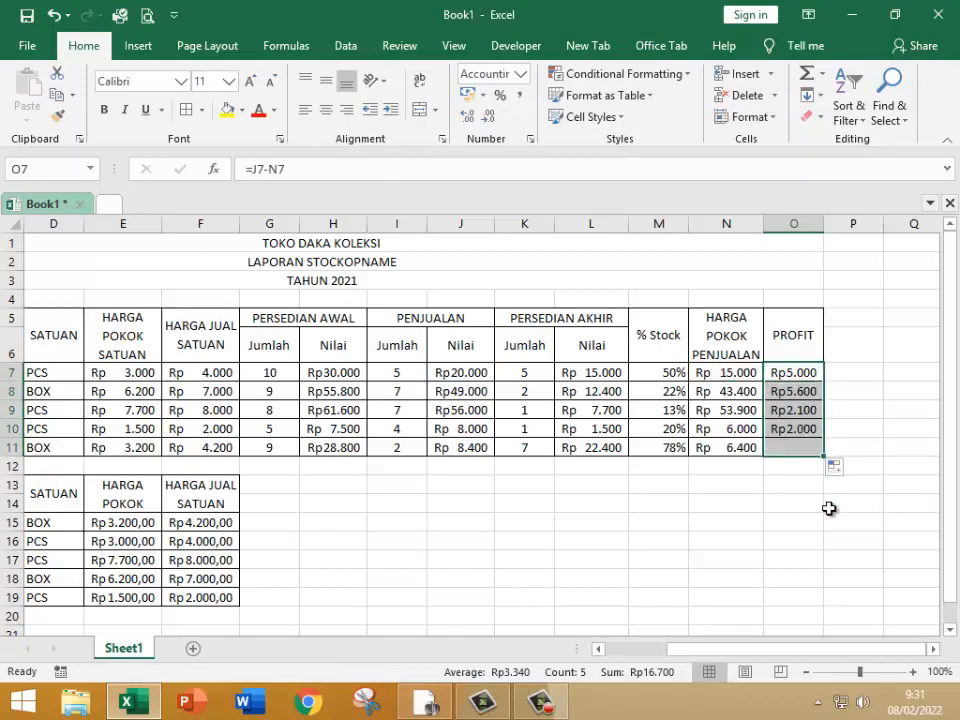
pyautogui.click(540, 702)
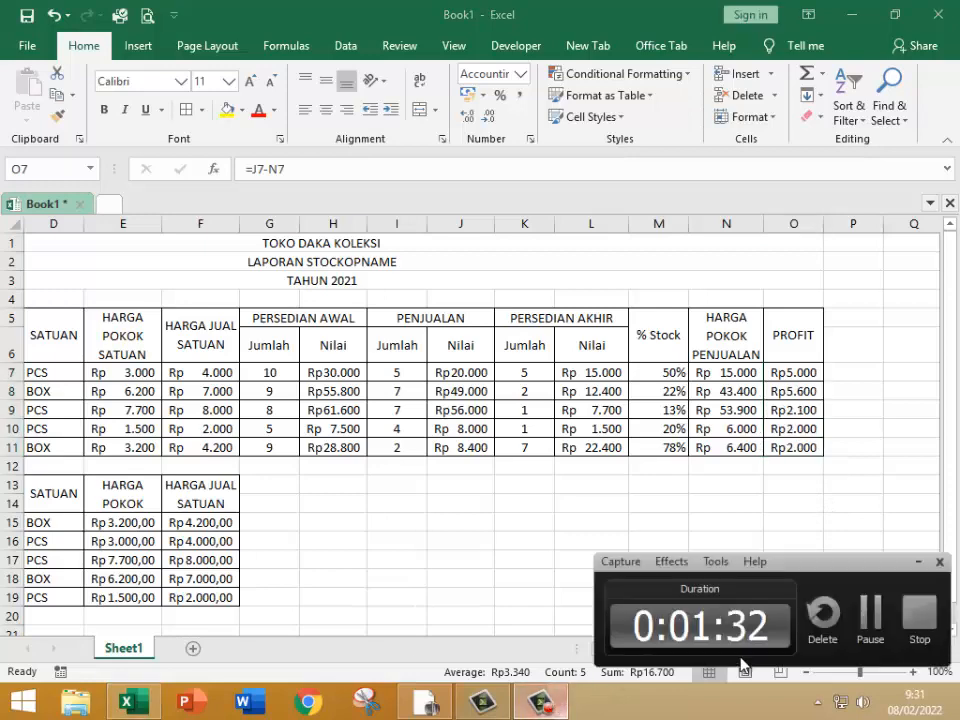